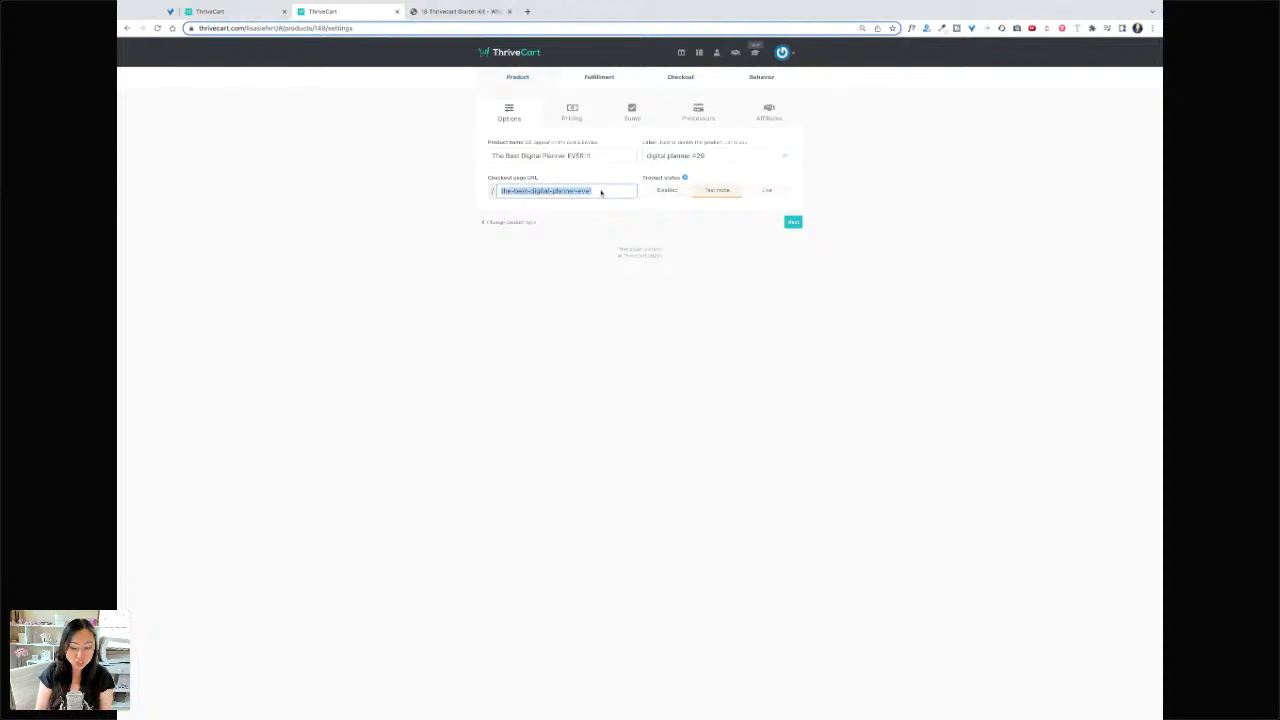
- Change the checkout page URL slug to digital-planner
type("digital")
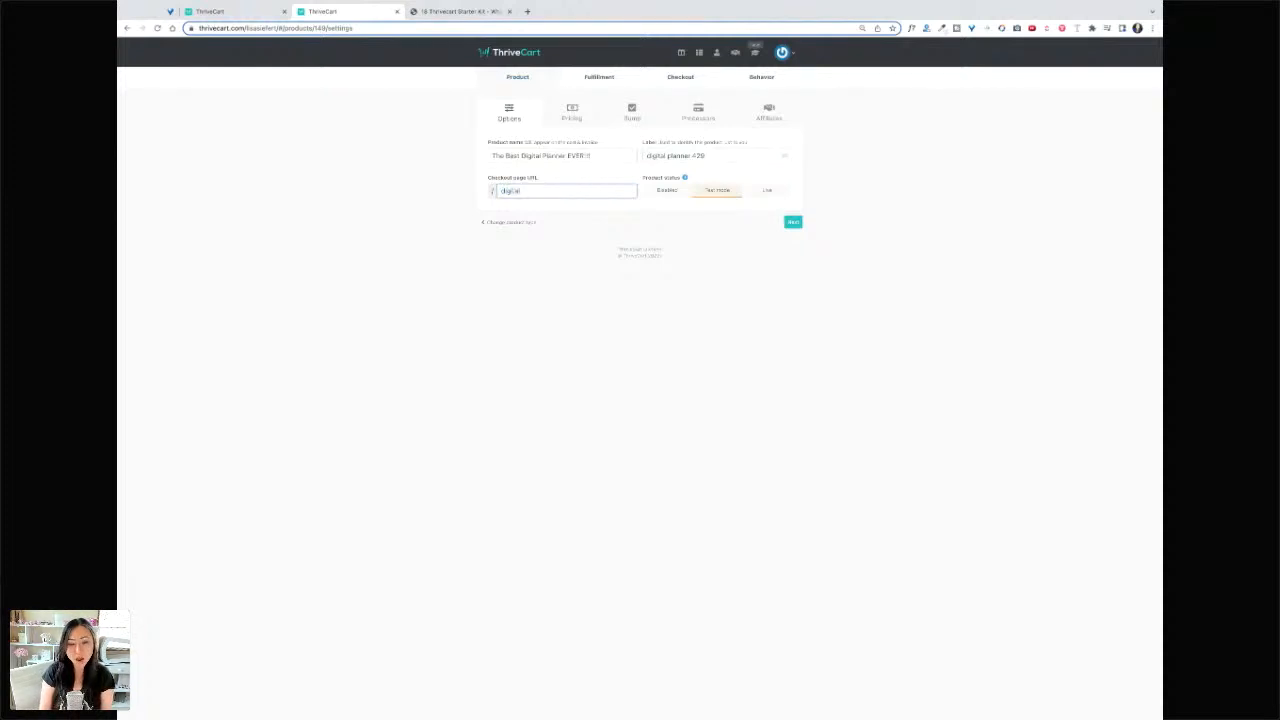
type("42")
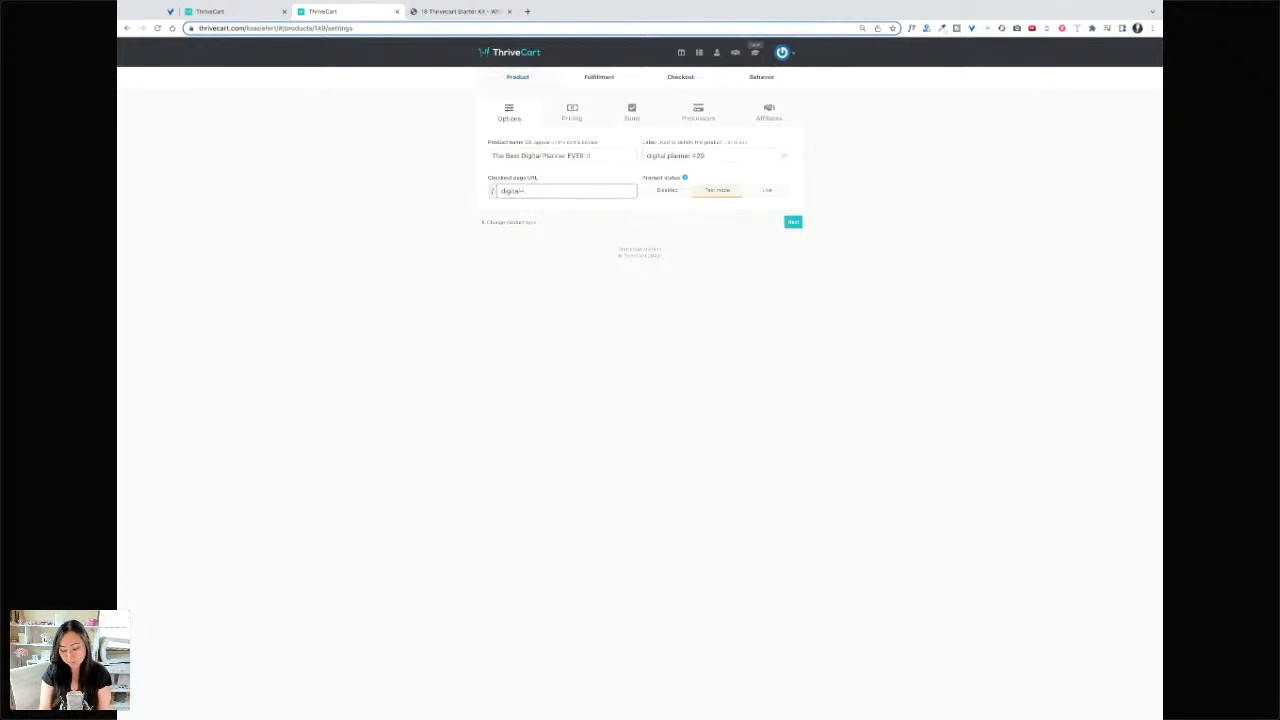
type("planner")
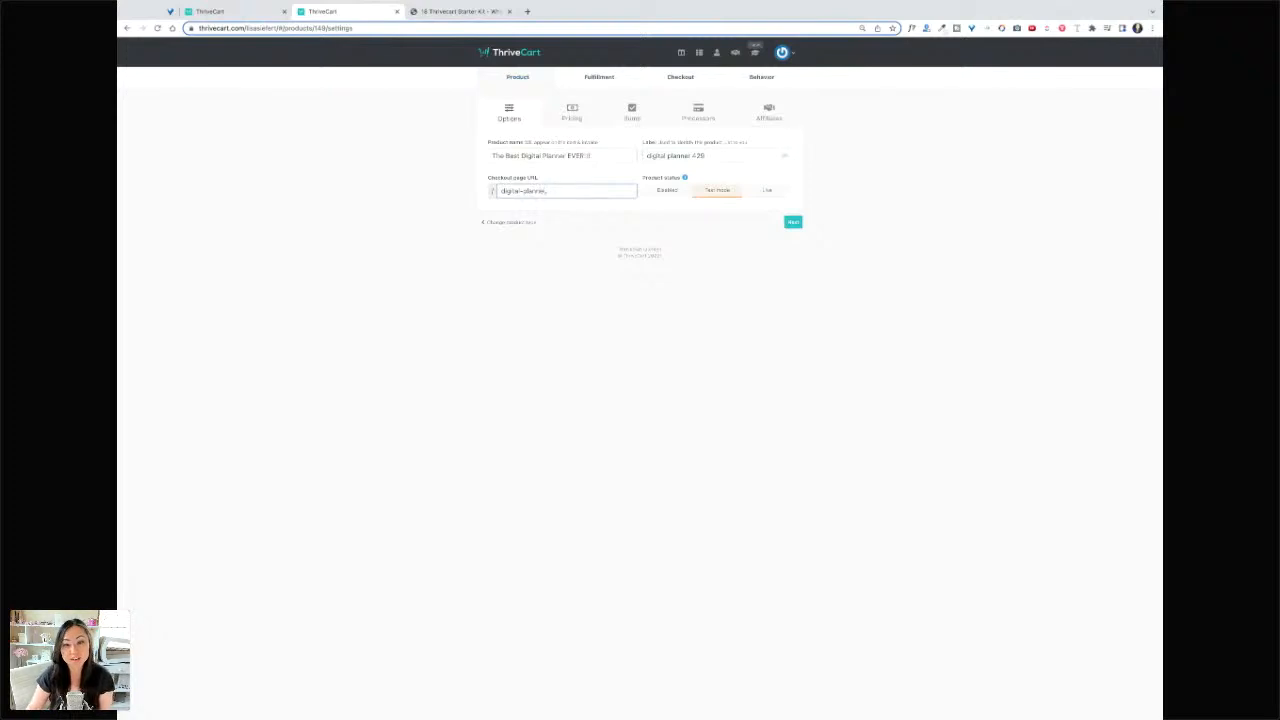
left_click(651, 204)
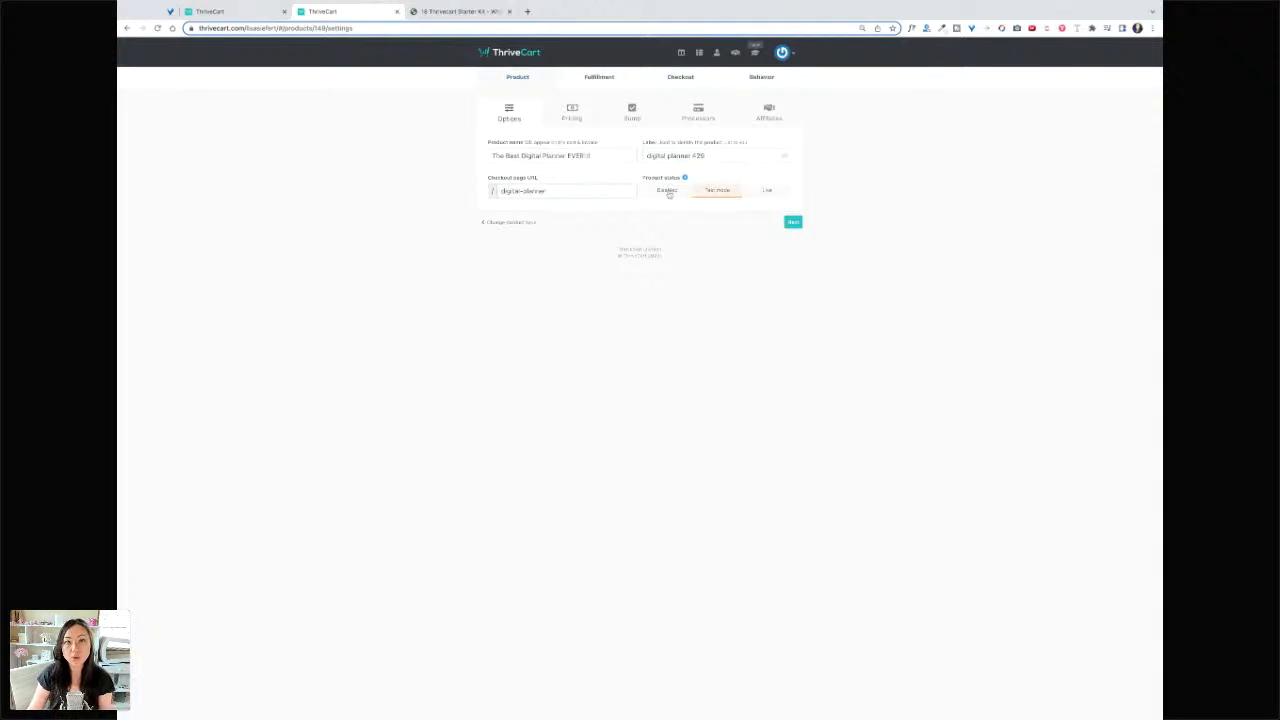
- Try the Disabled, Test and Live product statuses, leaving the product in Test mode
left_click(667, 191)
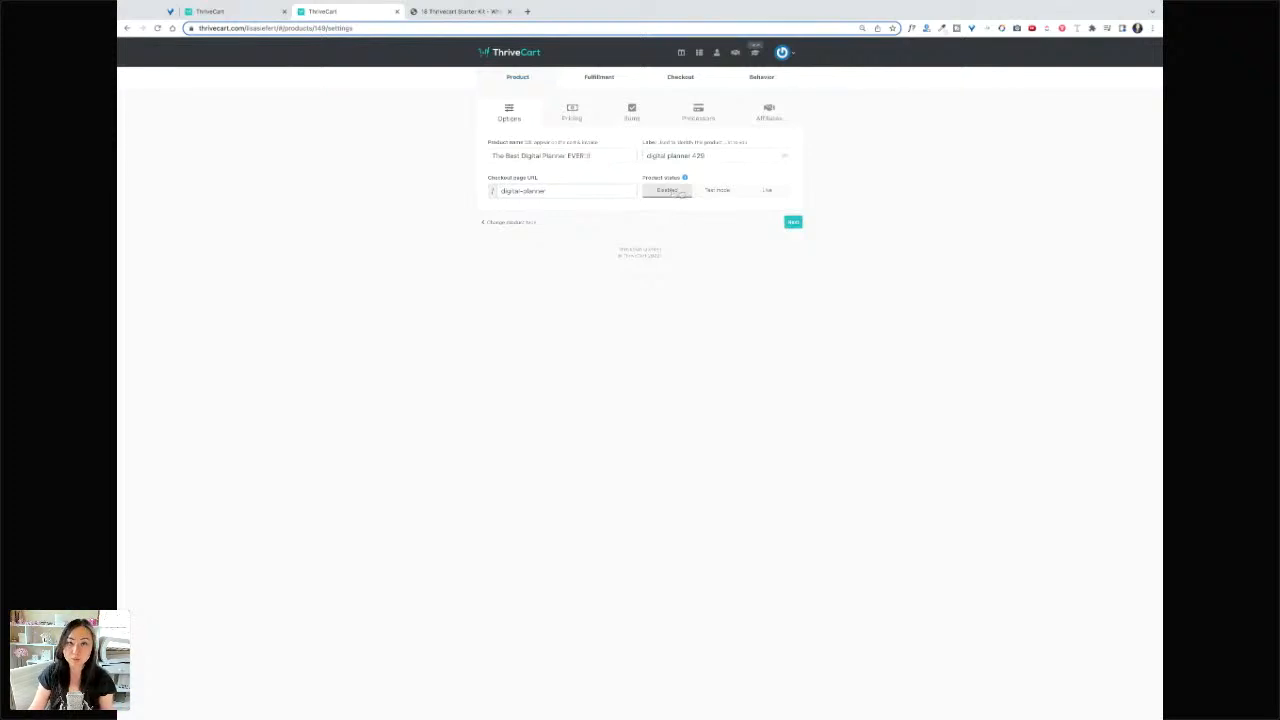
left_click(717, 191)
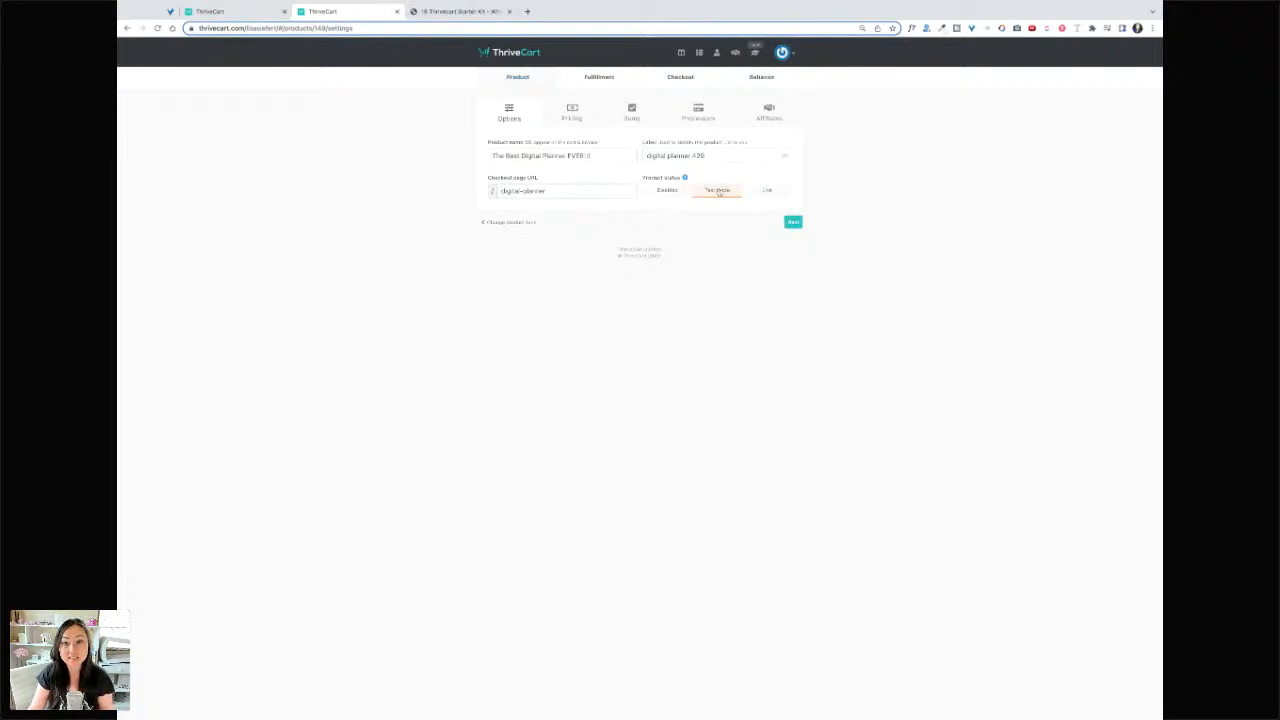
left_click(767, 191)
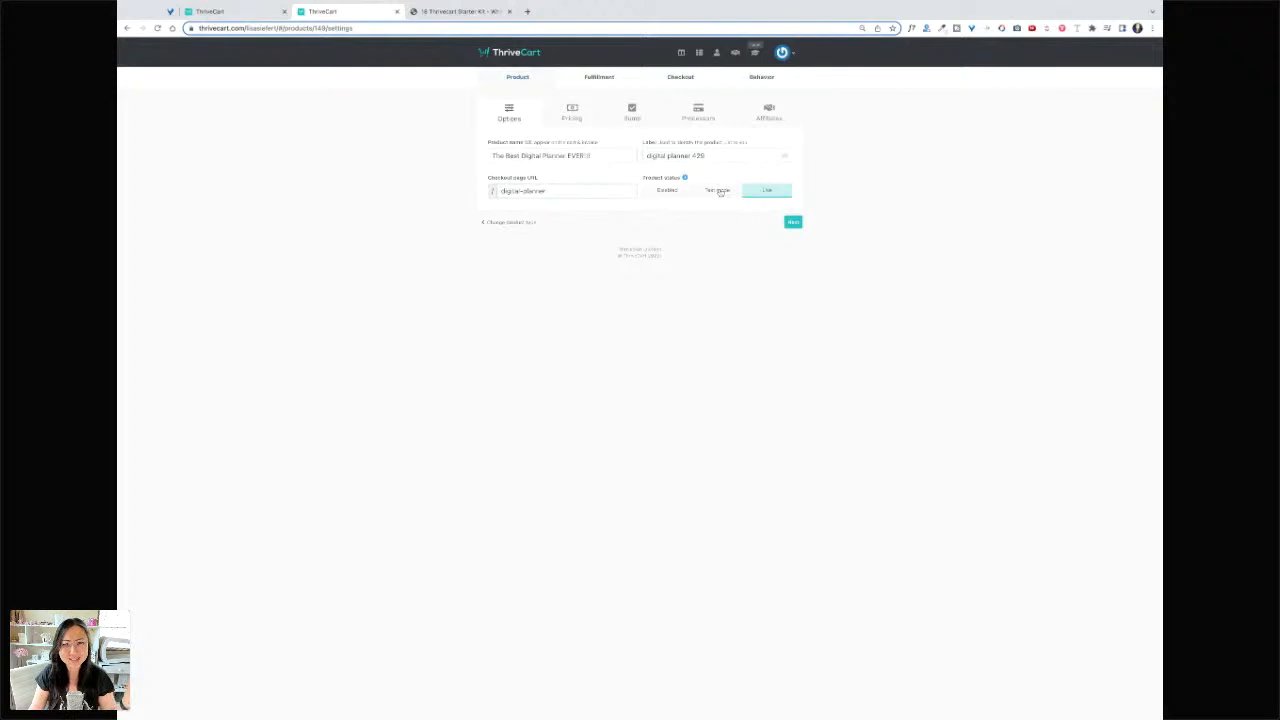
left_click(724, 189)
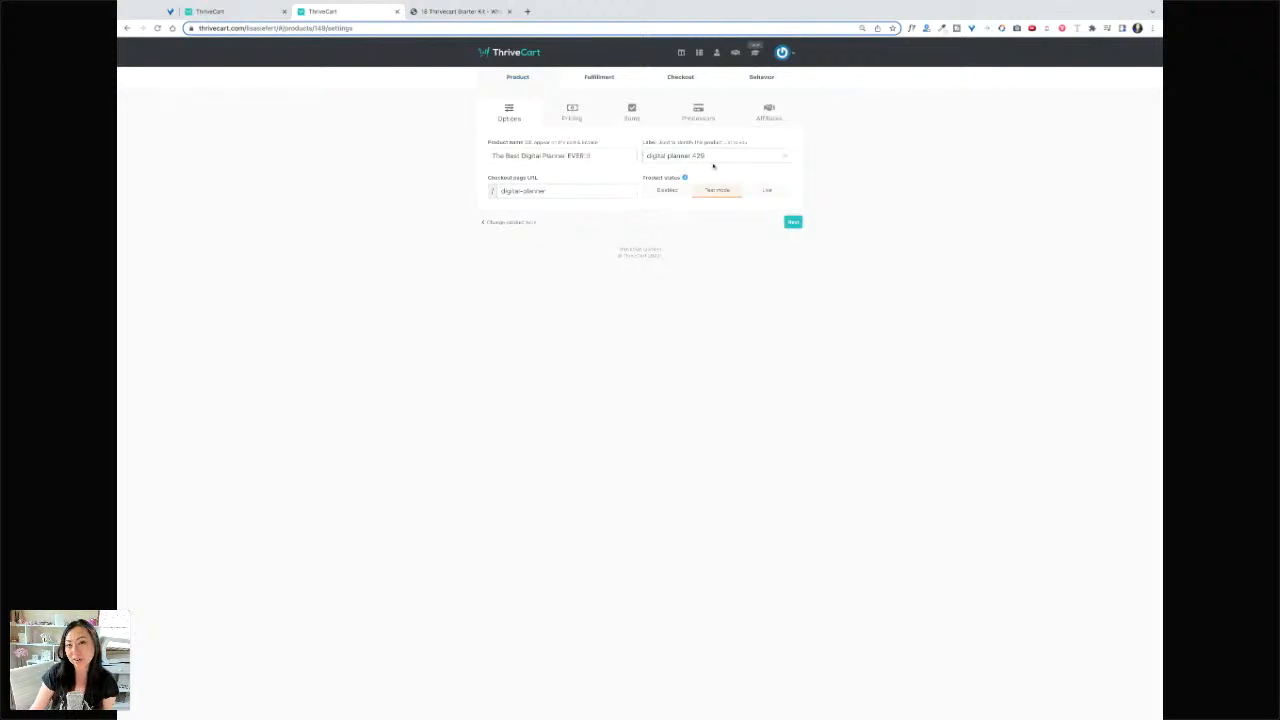
- Go to the Pricing tab and start a new product price option
left_click(792, 223)
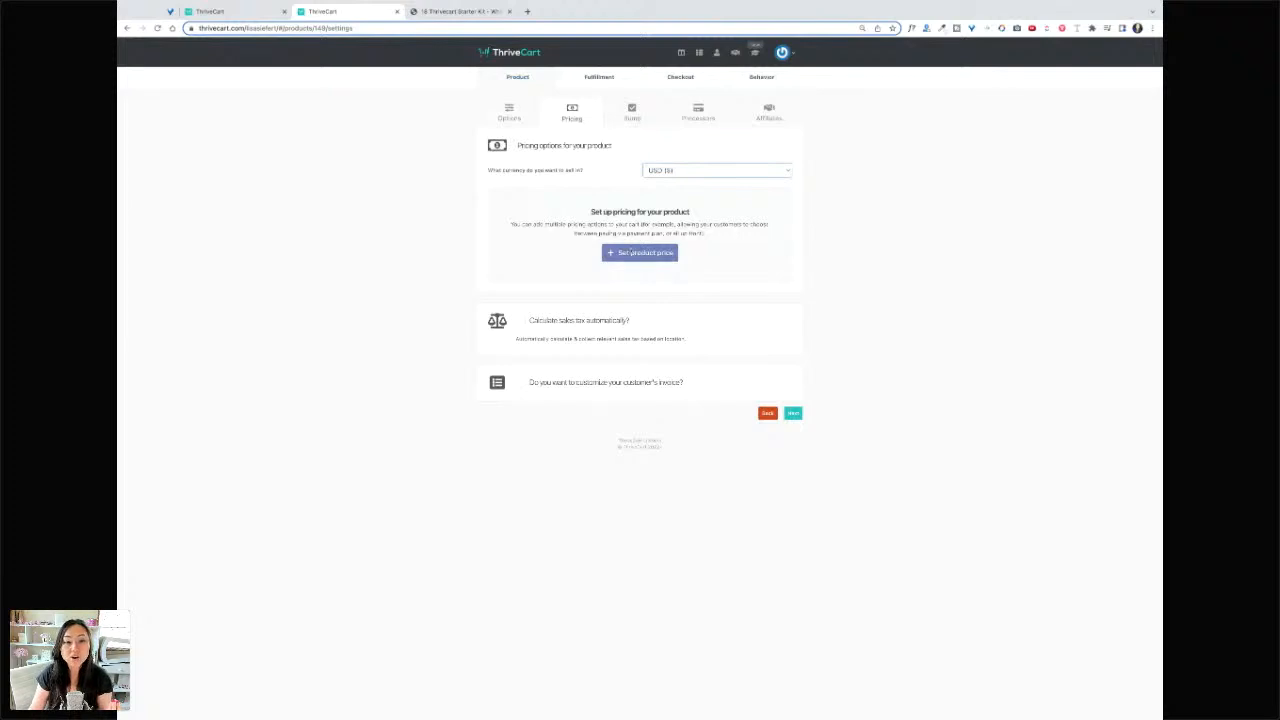
left_click(648, 257)
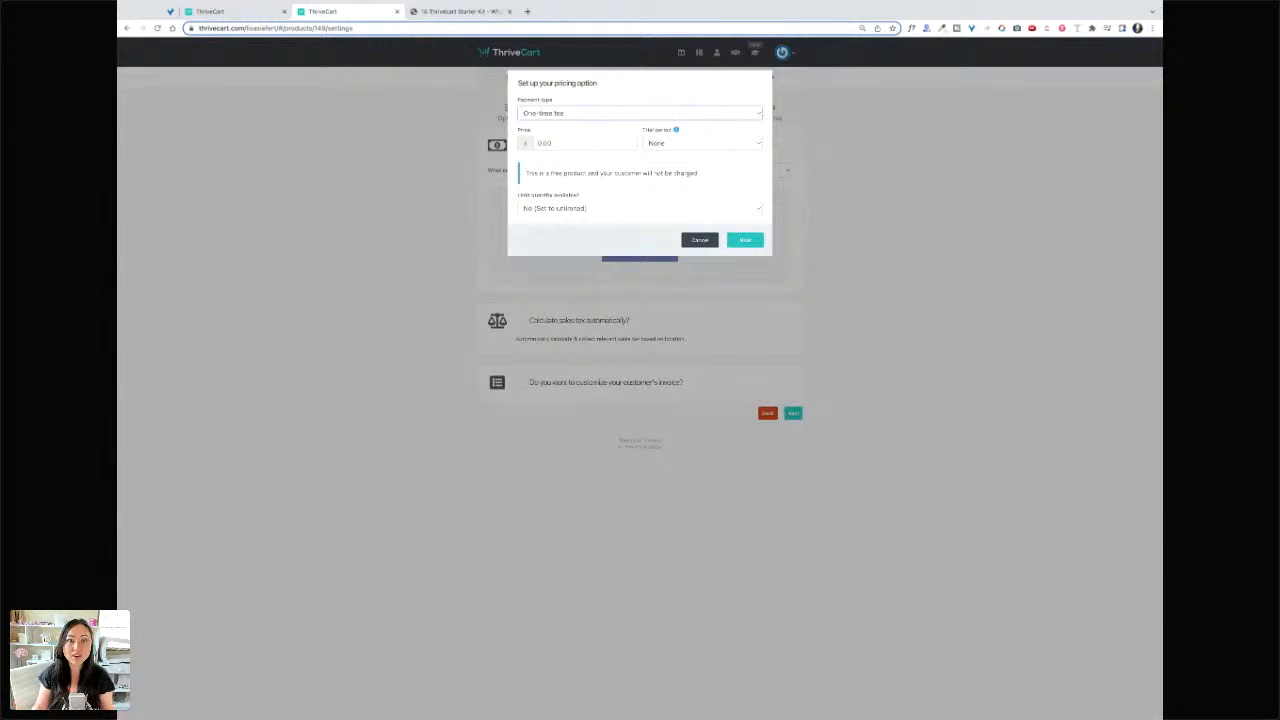
left_click(624, 128)
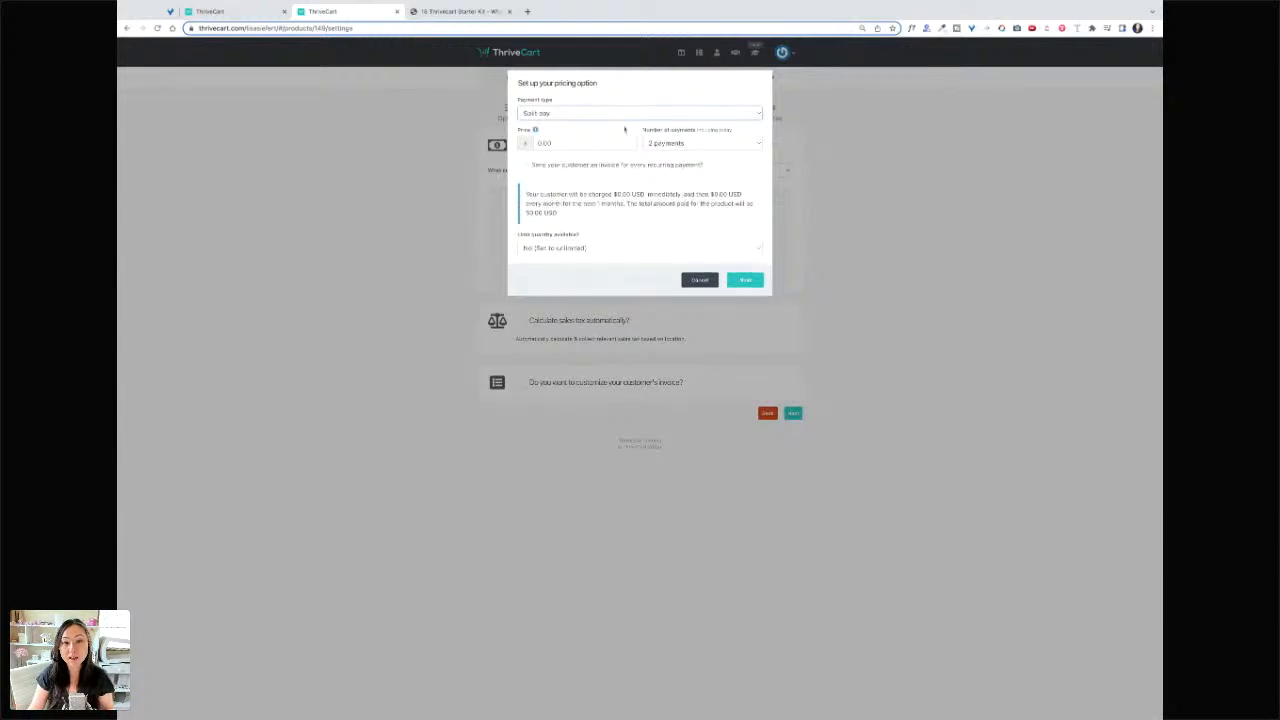
type("87")
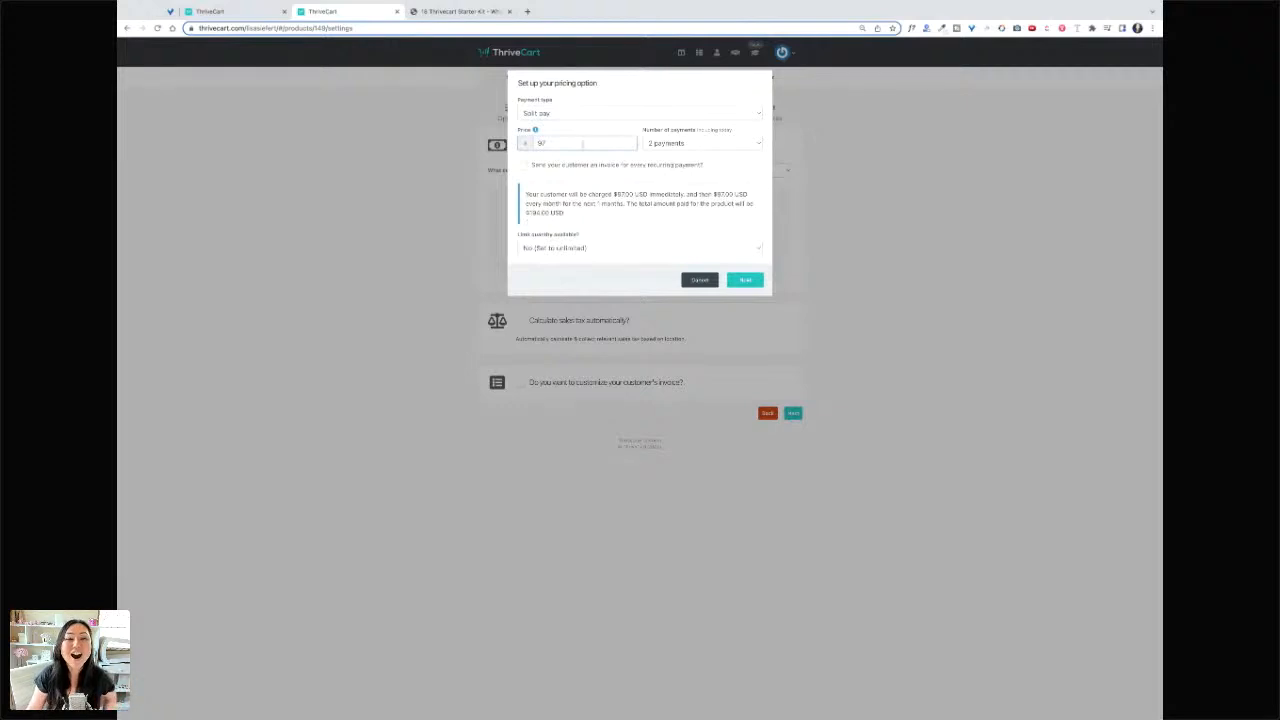
left_click(589, 113)
left_click(589, 145)
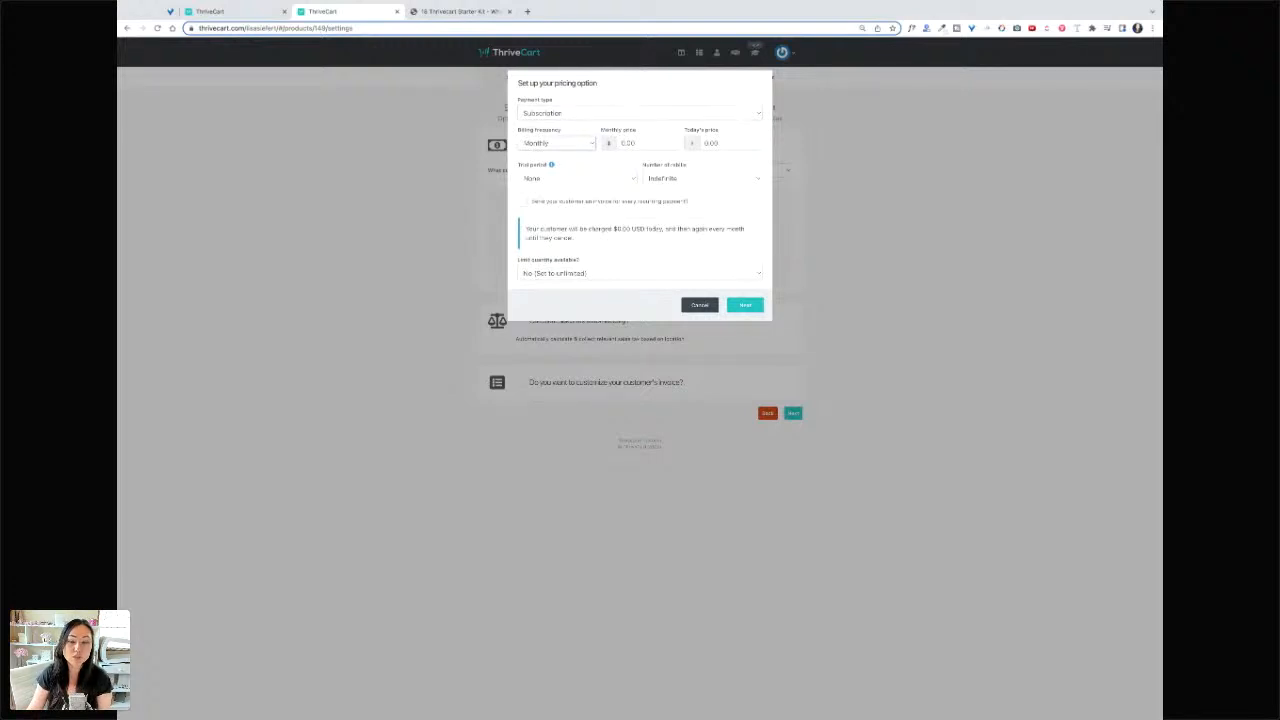
left_click(575, 165)
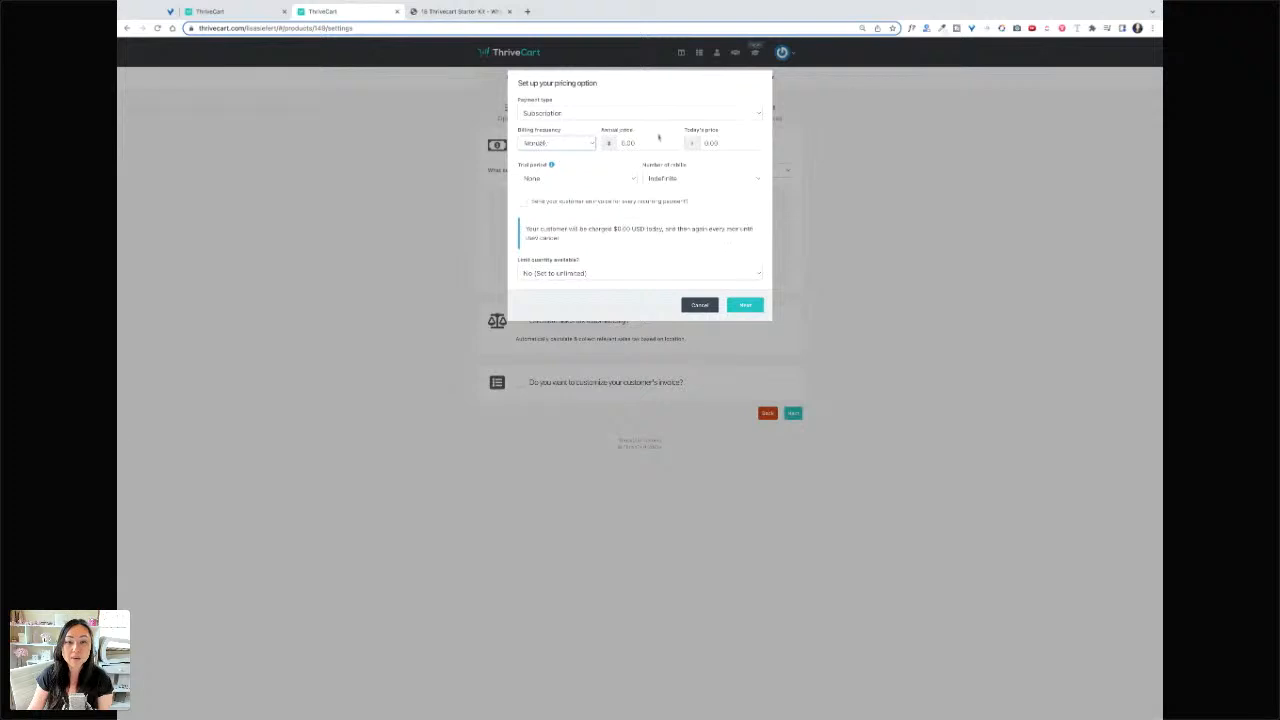
left_click(642, 143)
type("997")
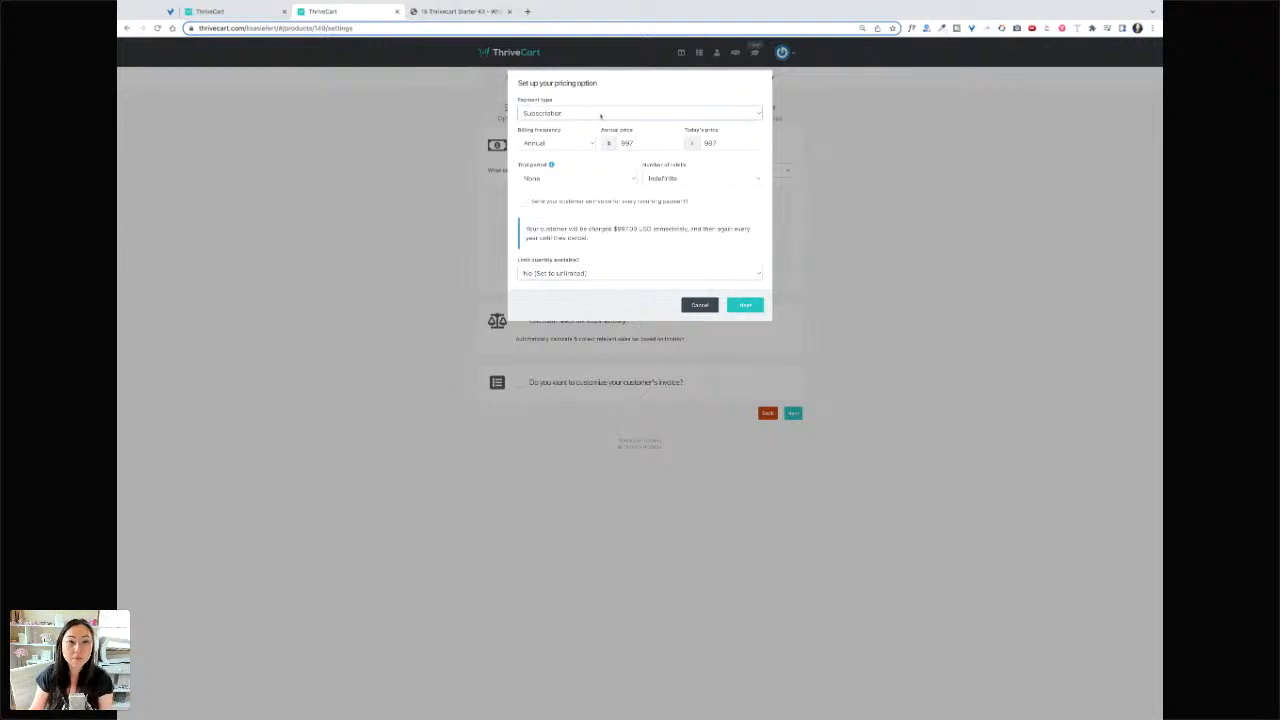
left_click(600, 113)
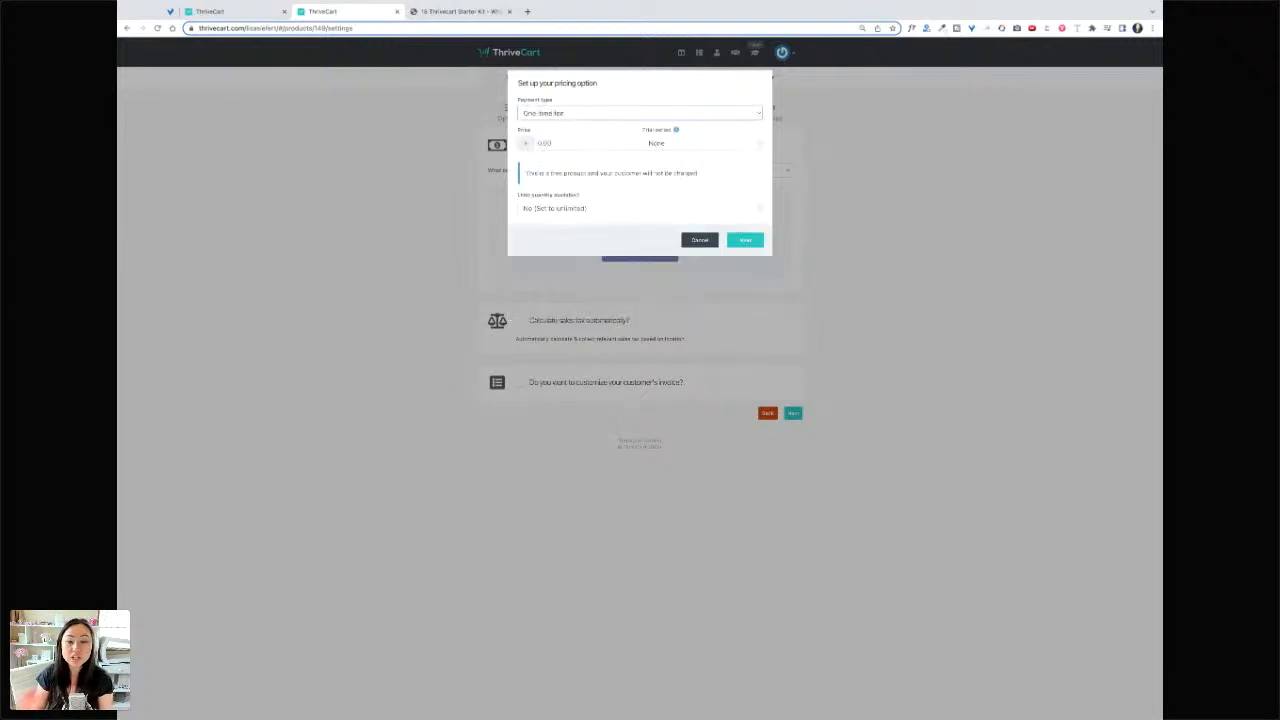
- Set a one-time price of 27 with unlimited quantity, dropping a trial limit of 60
left_click(570, 143)
type("27")
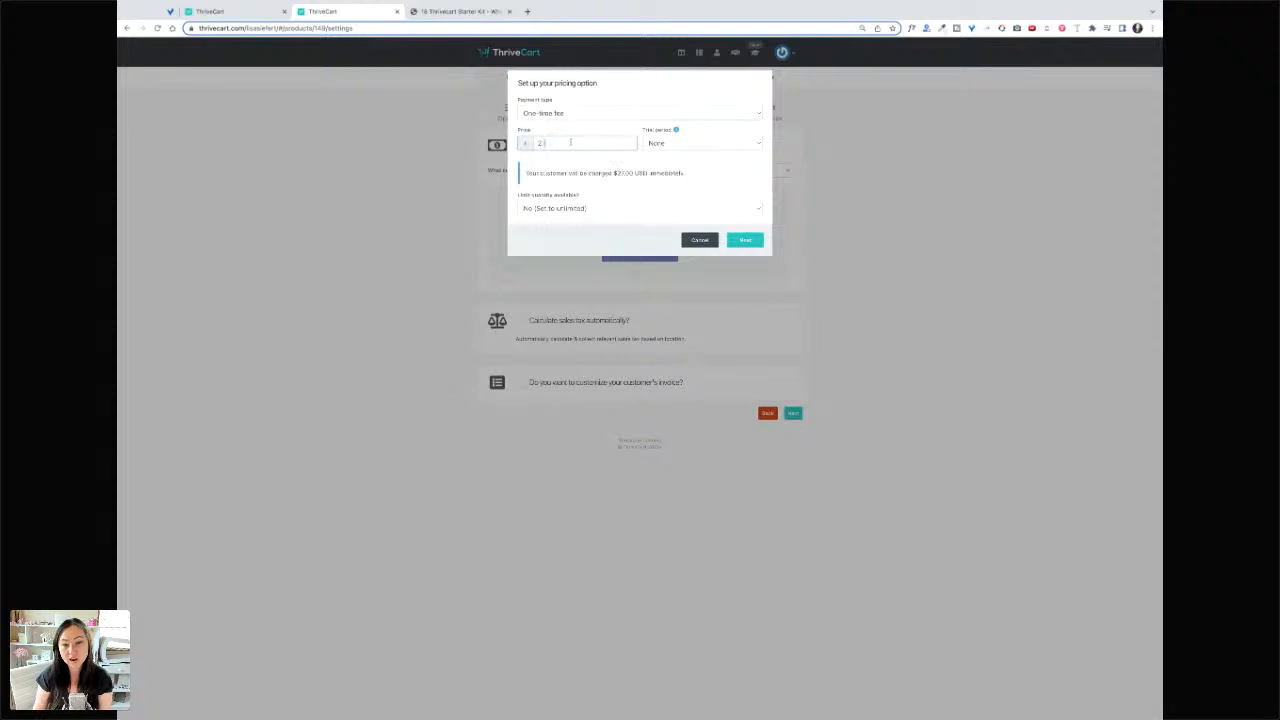
left_click(706, 148)
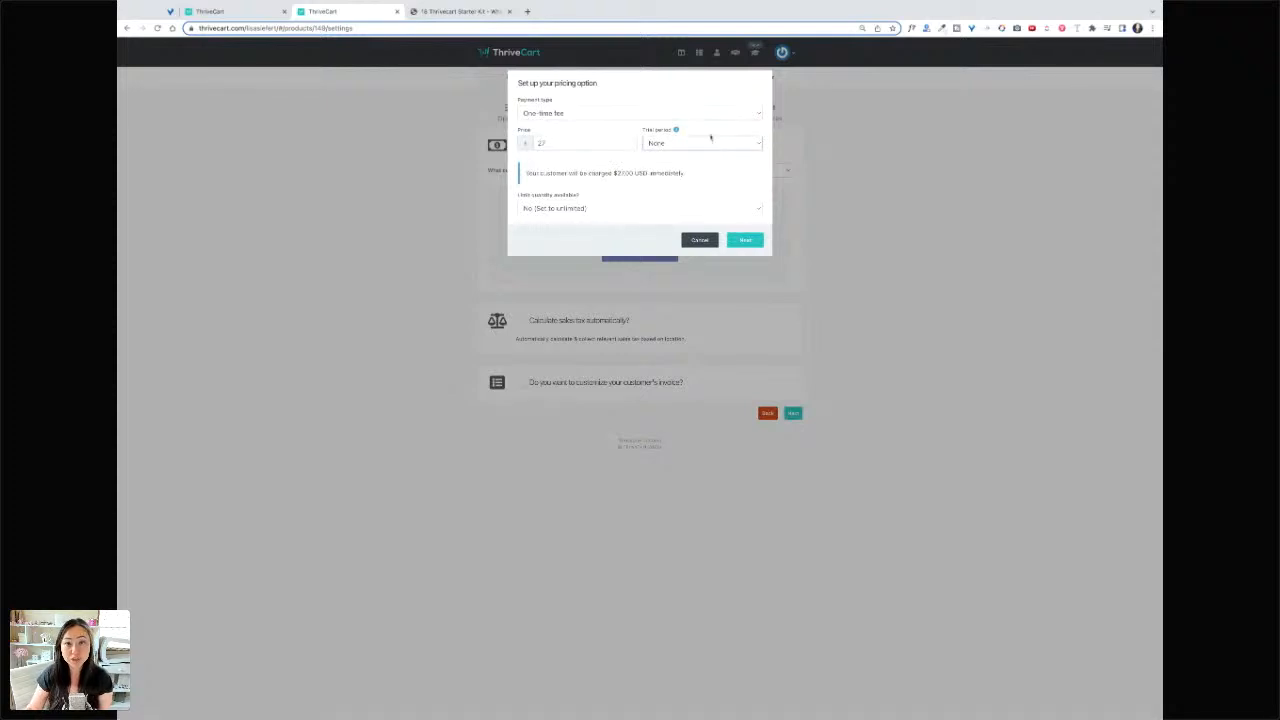
left_click(743, 213)
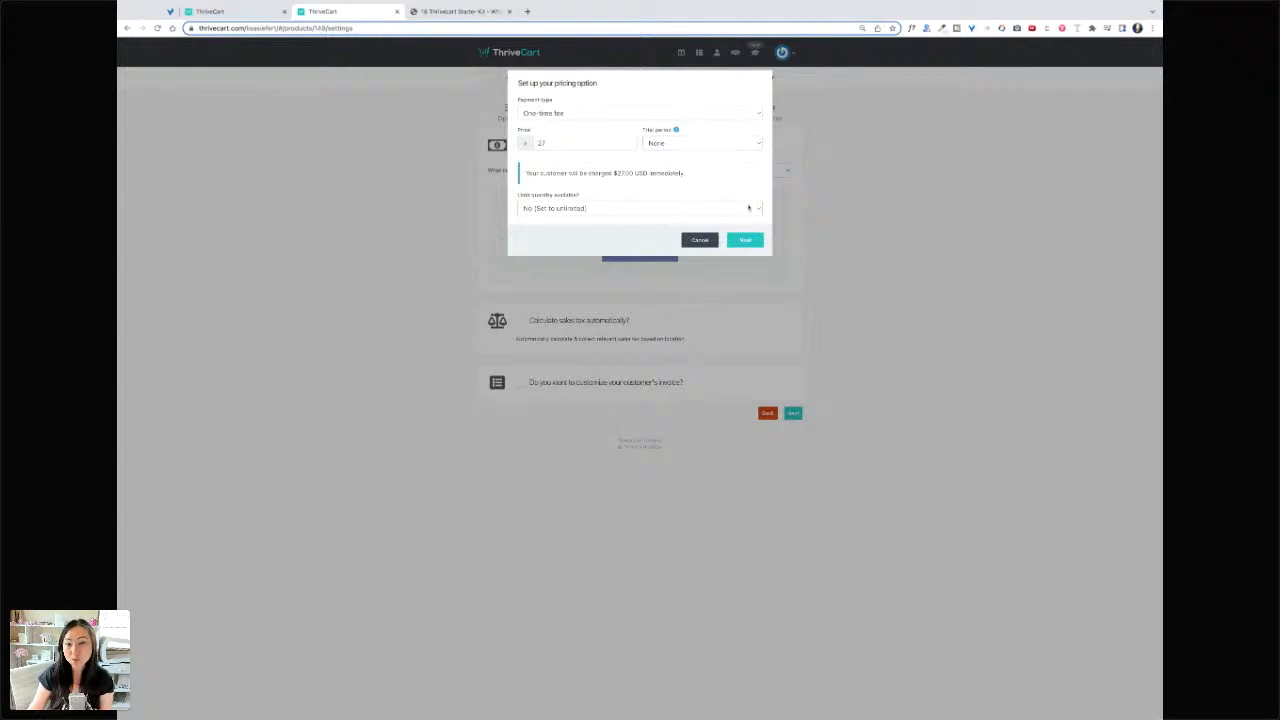
left_click(670, 221)
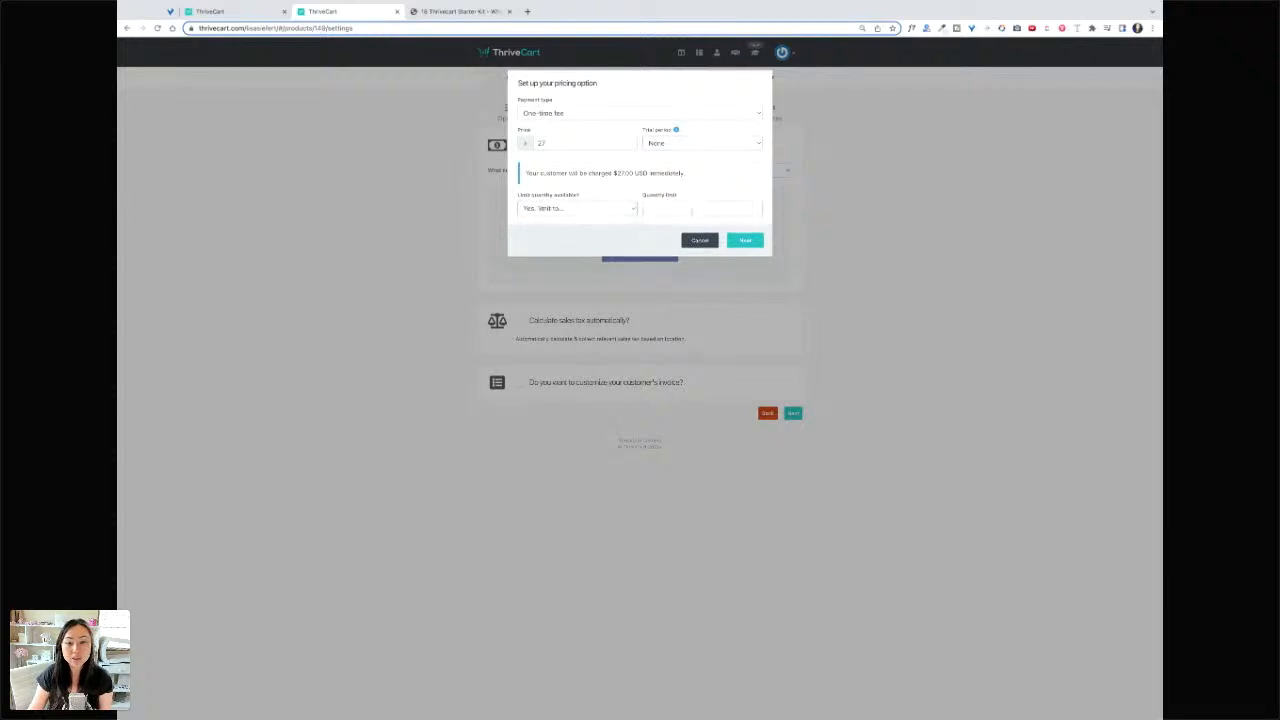
left_click(691, 211)
type("60")
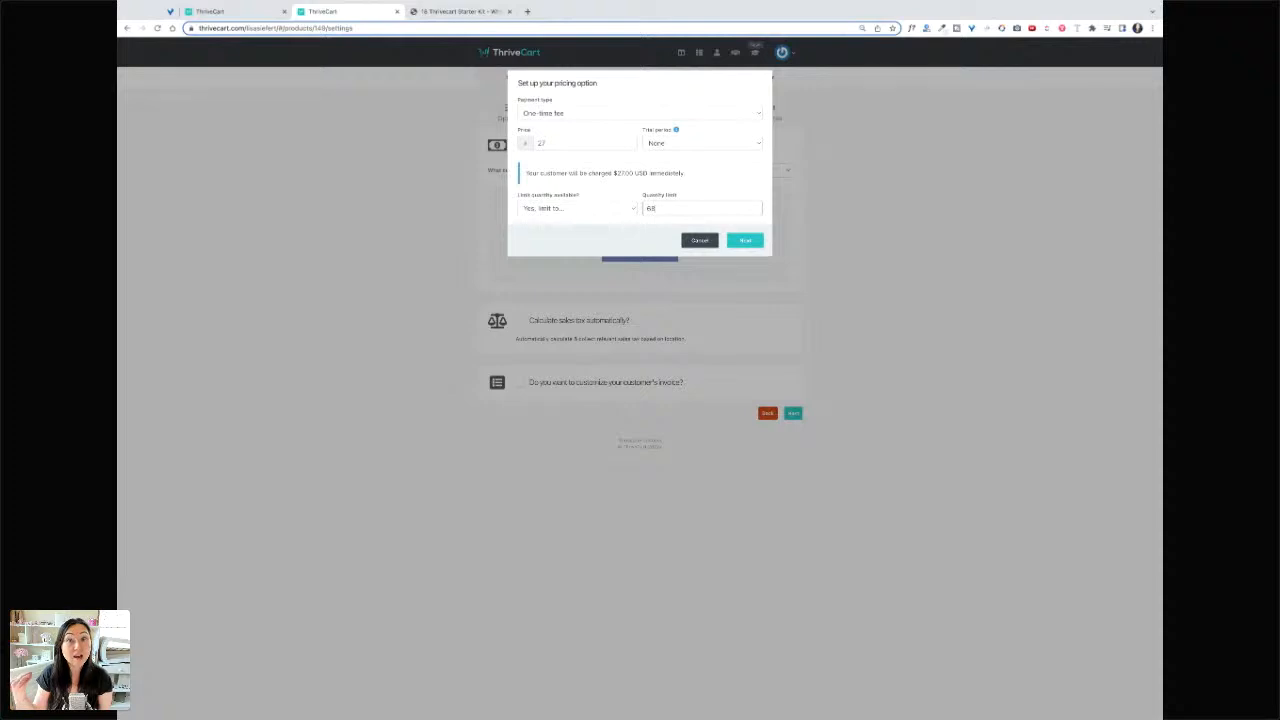
left_click(613, 198)
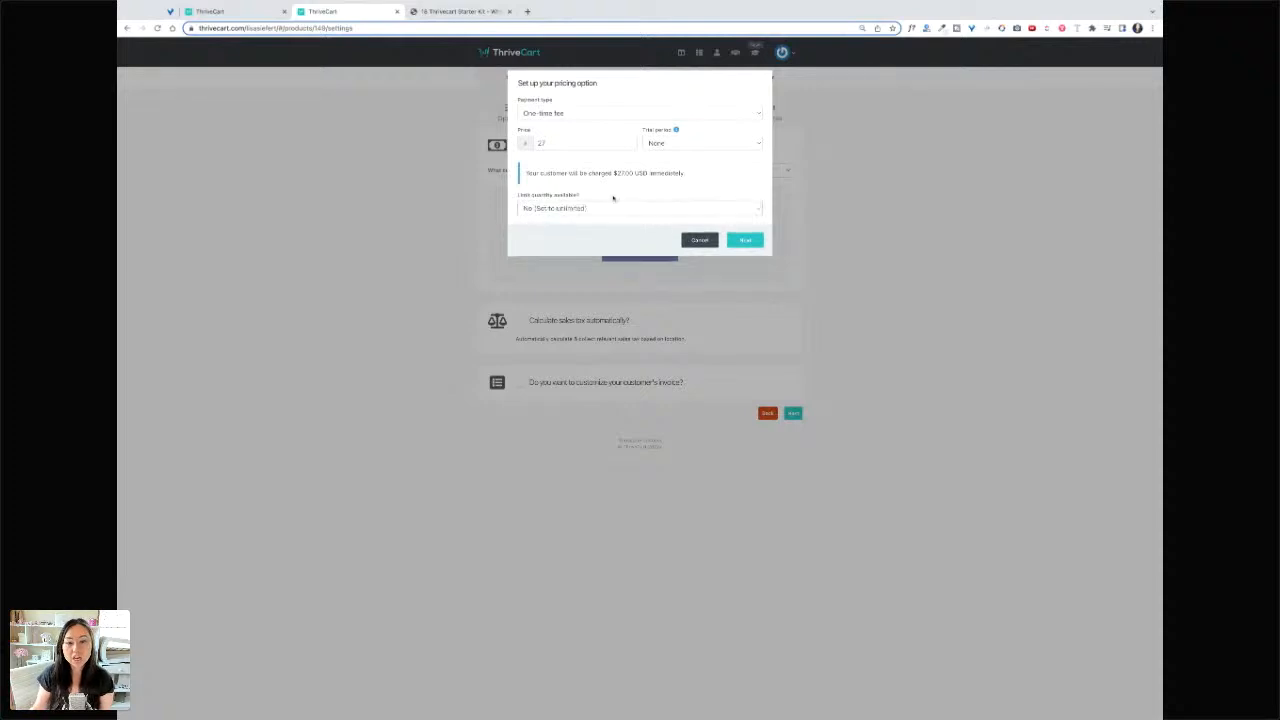
left_click(745, 241)
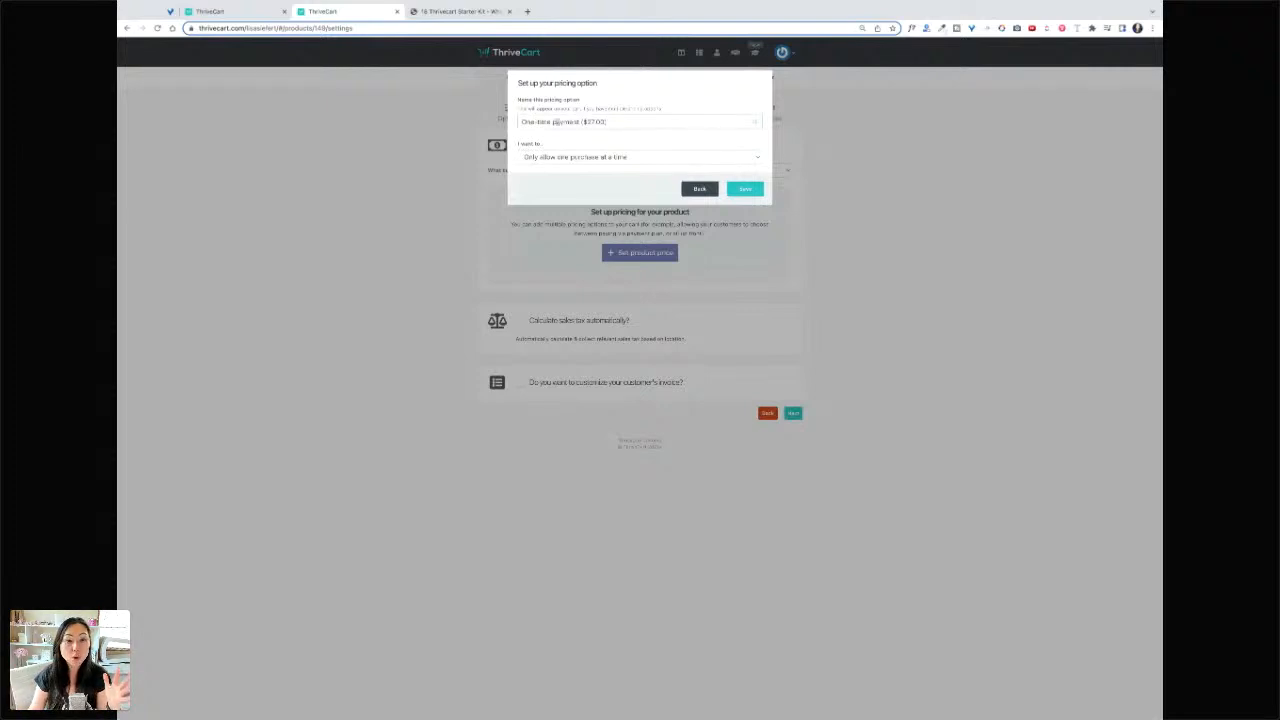
- Name the pricing option '$27.00 Digital Planner' and save it
left_click_drag(618, 122, 452, 106)
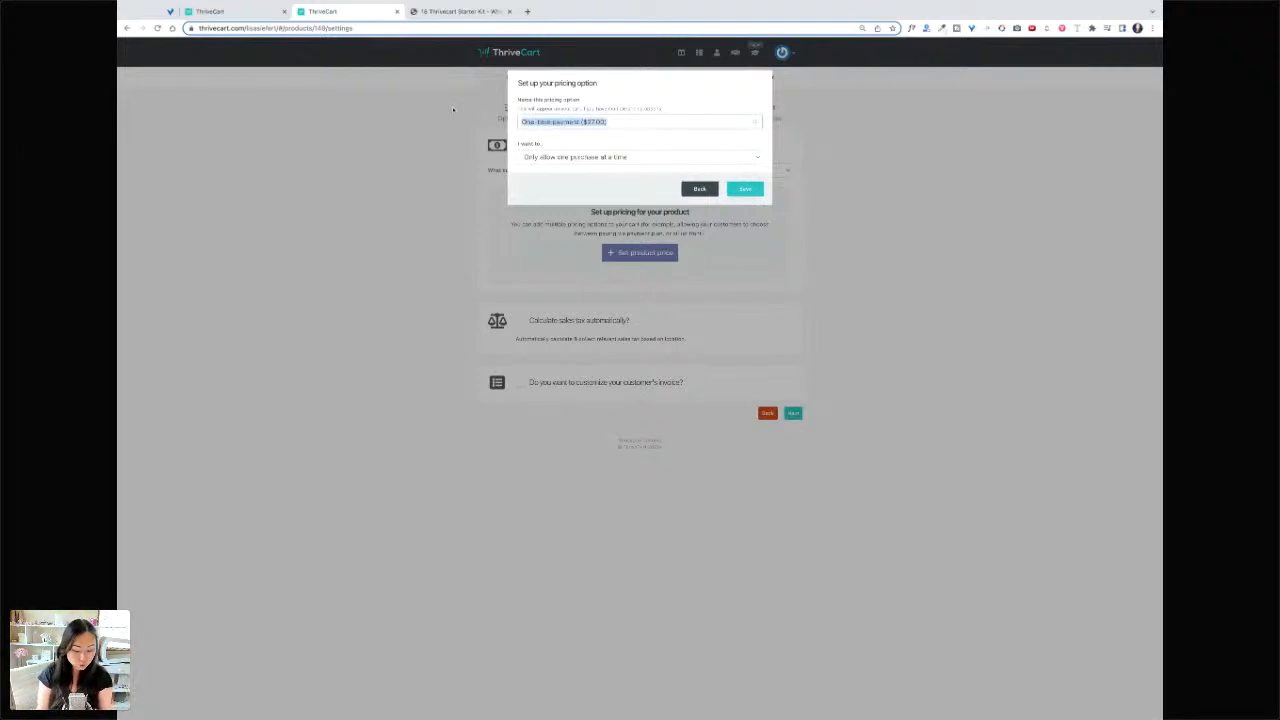
type("$3")
type("7")
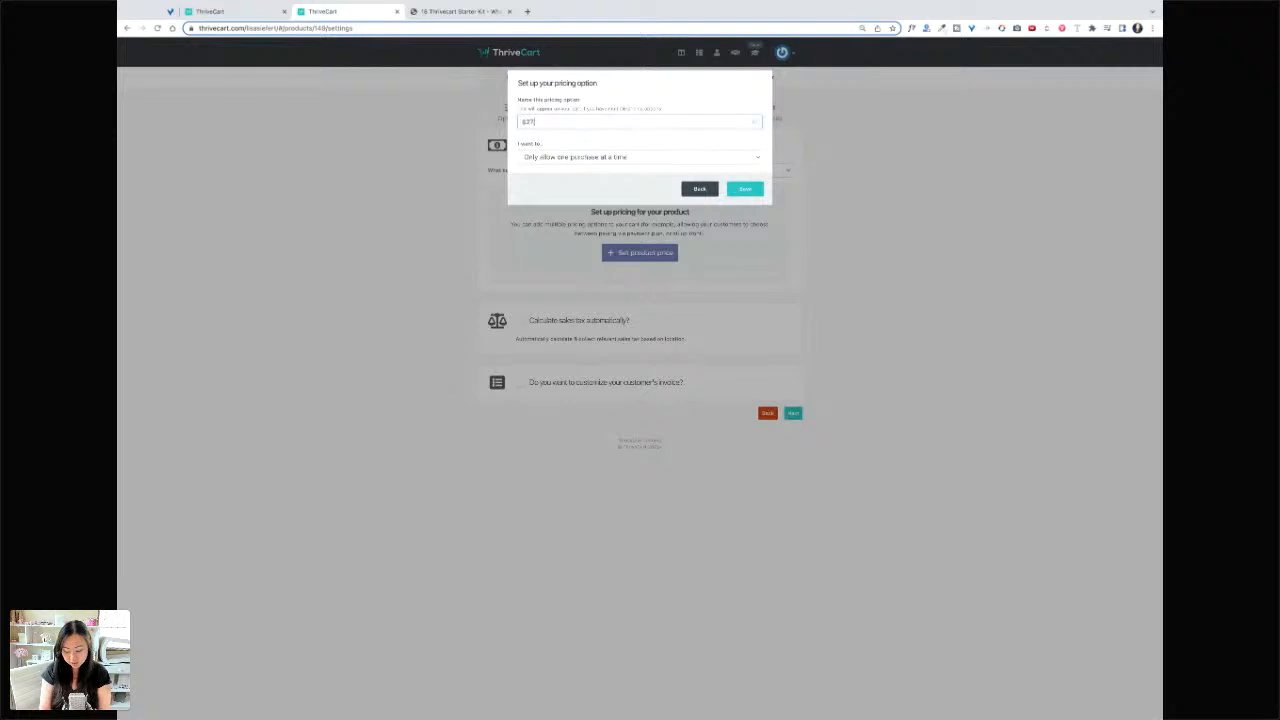
type(".00 Digi")
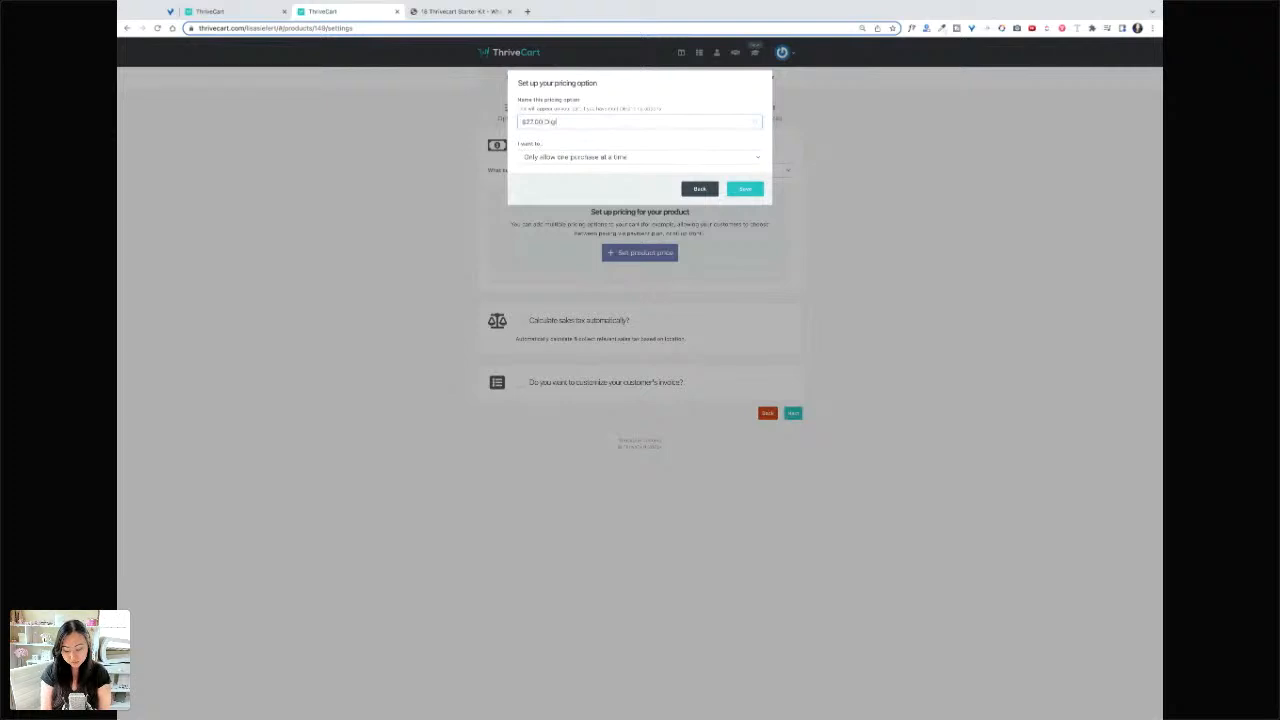
type("tal Planner")
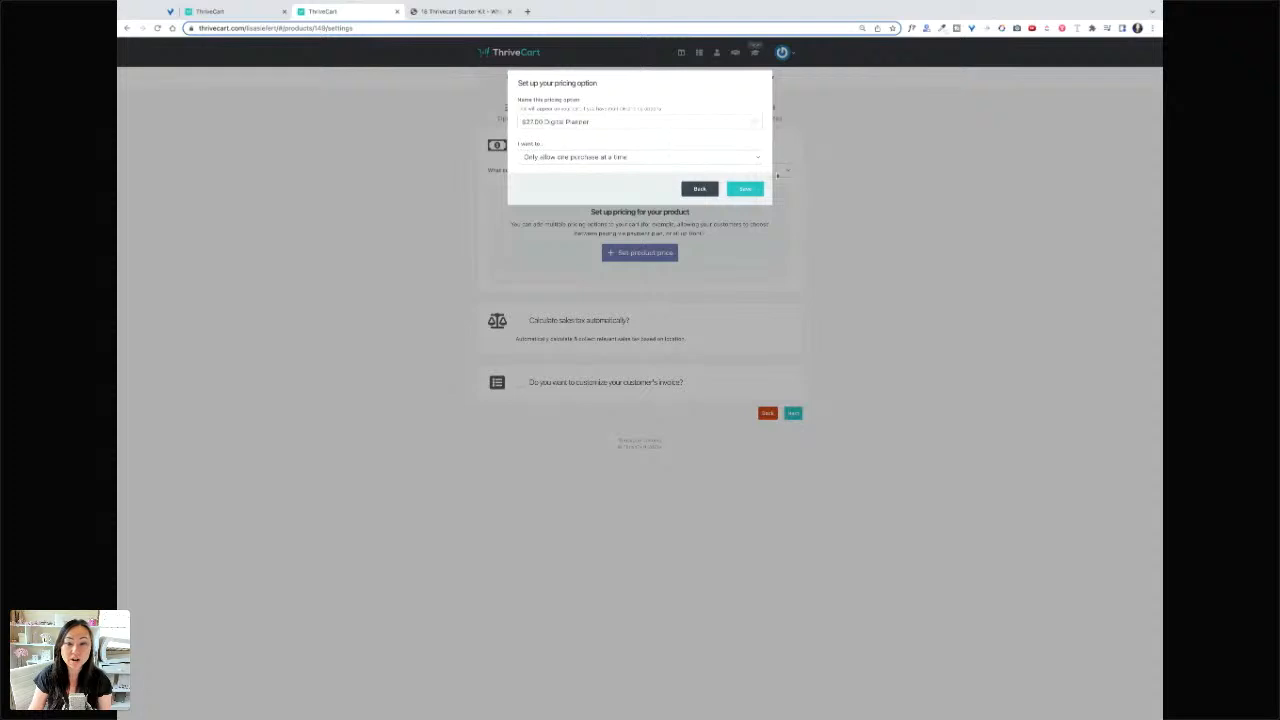
left_click(700, 189)
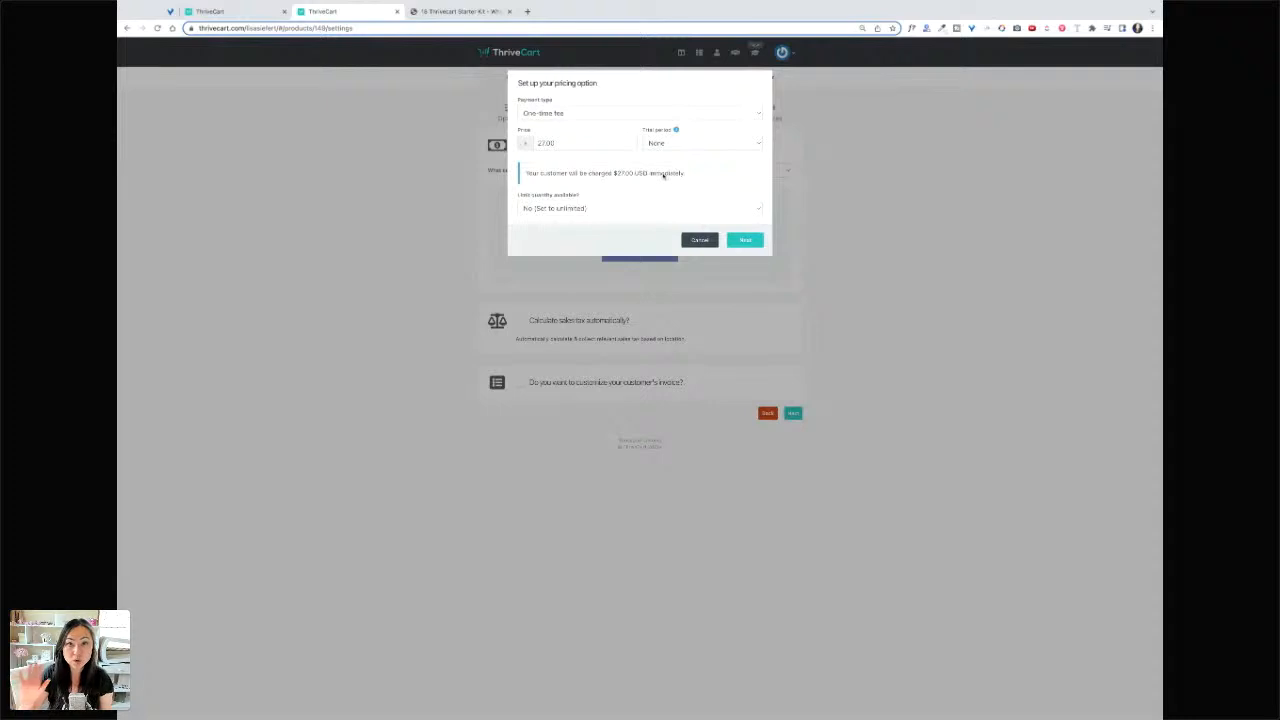
left_click(744, 239)
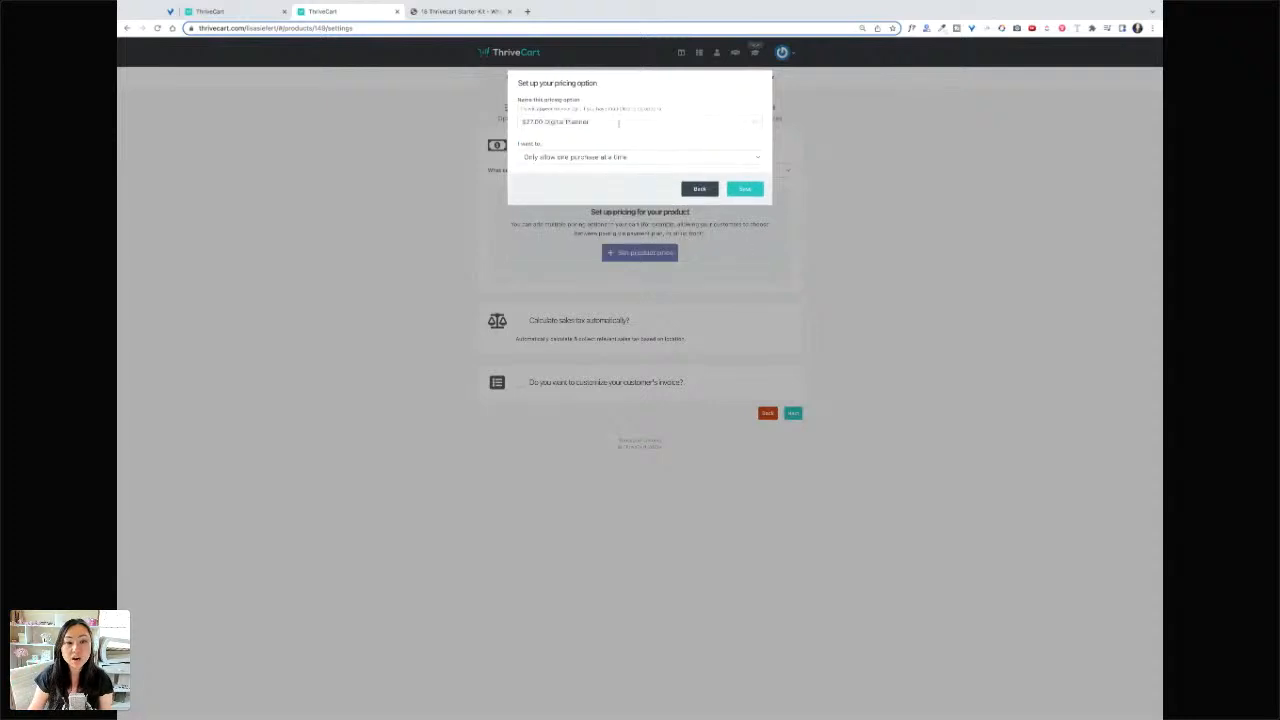
left_click_drag(529, 122, 593, 122)
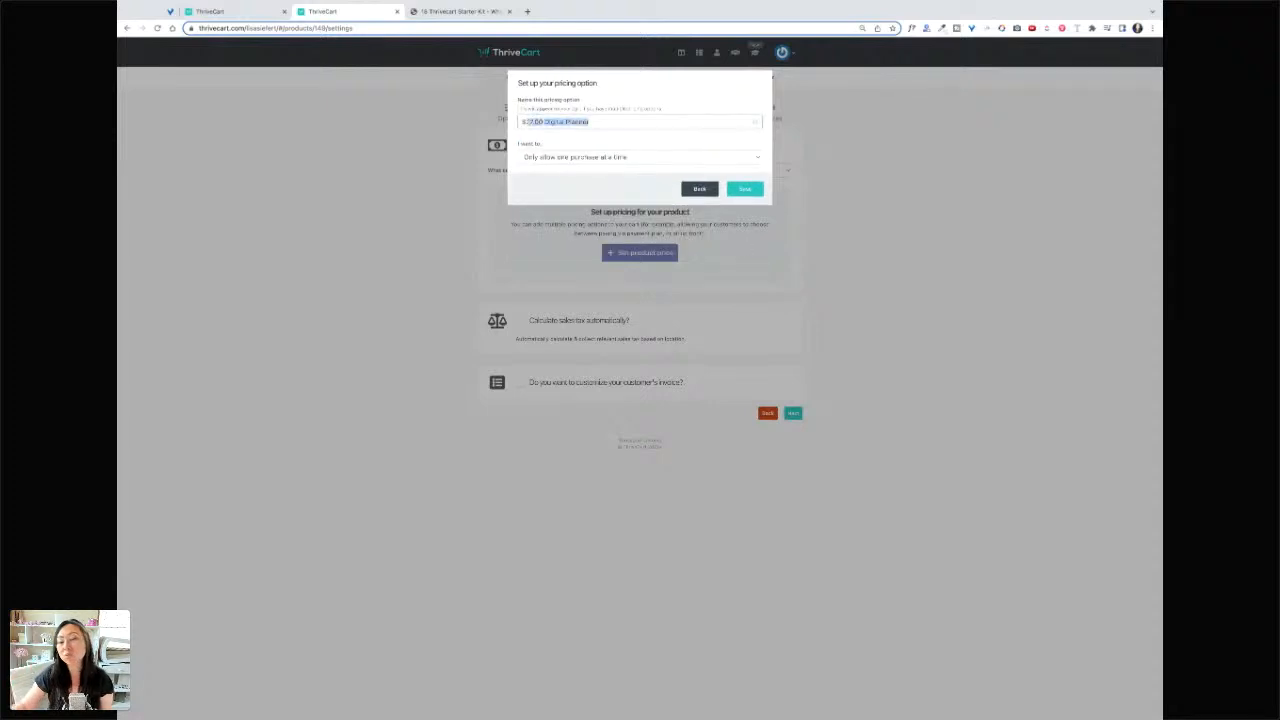
left_click(750, 190)
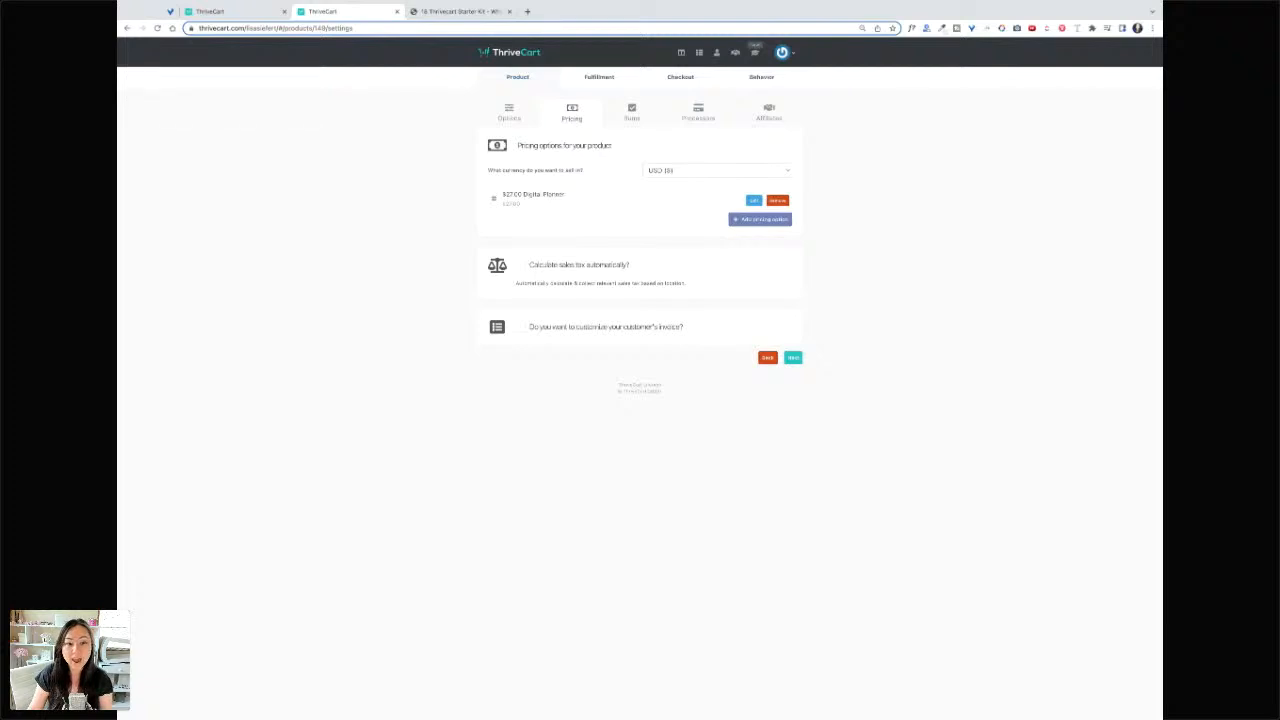
- Leave invoice customization off, then enable a bump offer on the Bump tab
left_click(521, 328)
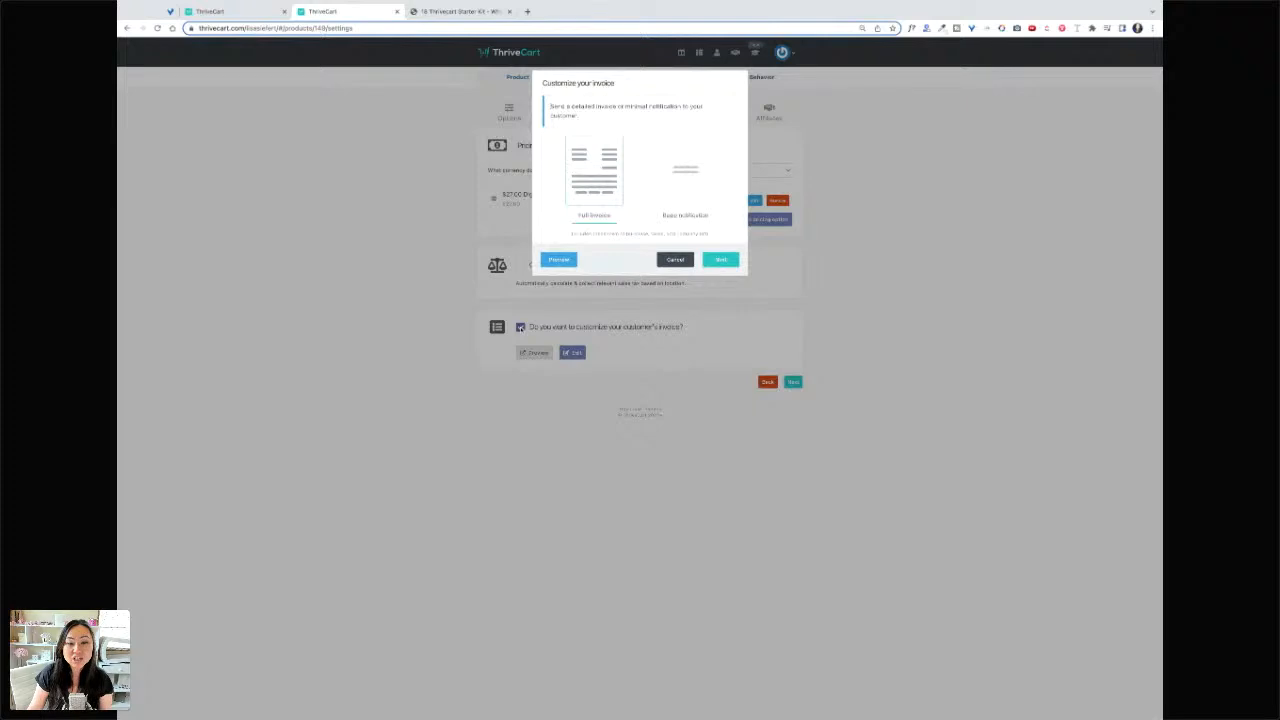
left_click(670, 260)
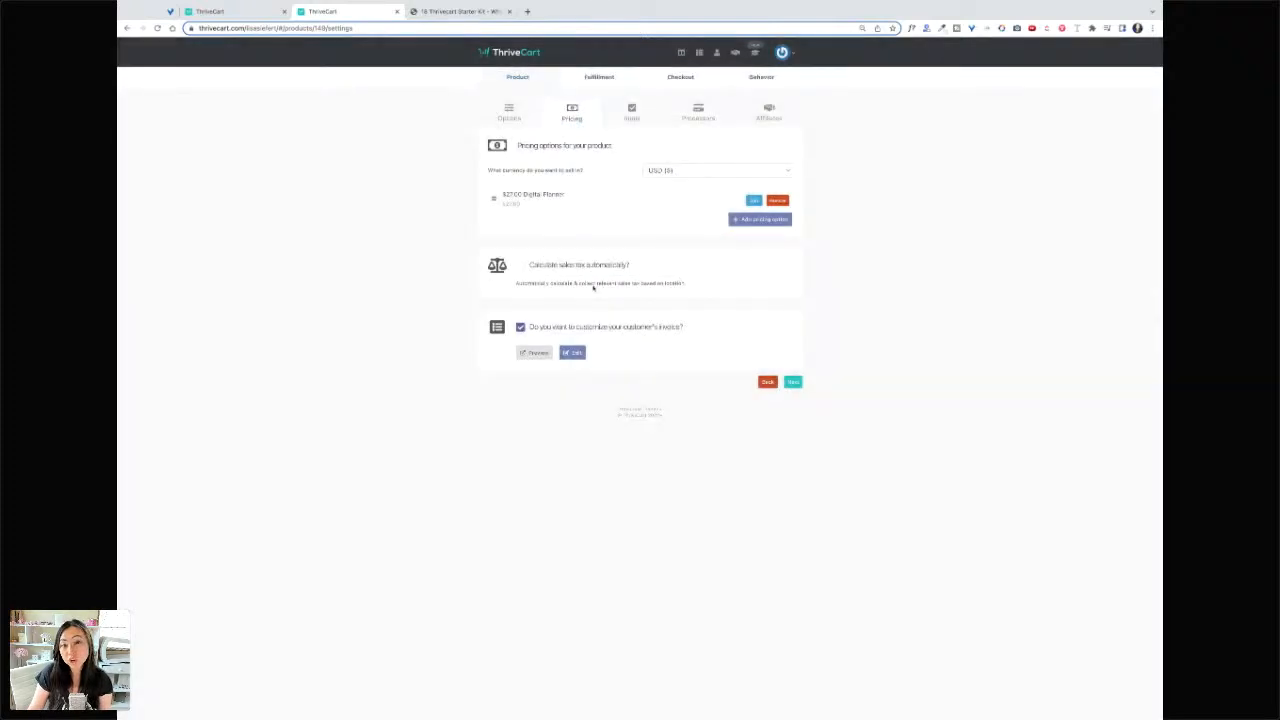
left_click(520, 328)
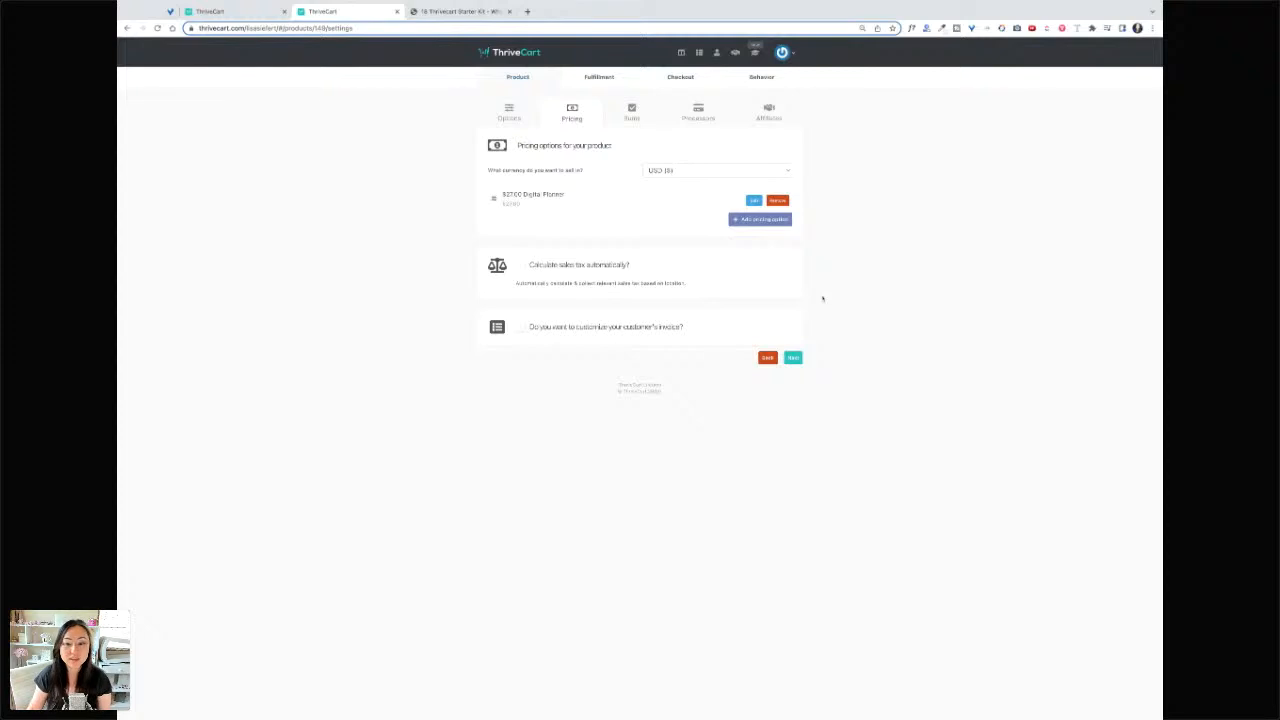
left_click(797, 358)
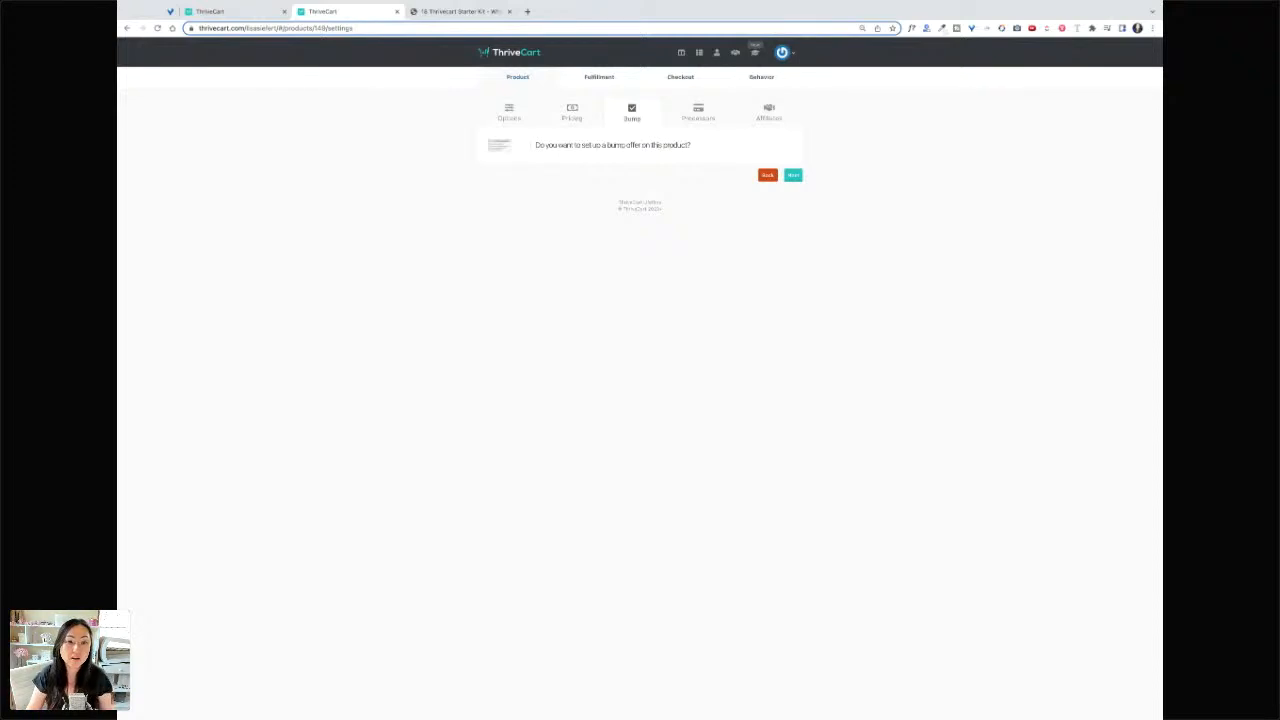
left_click(527, 148)
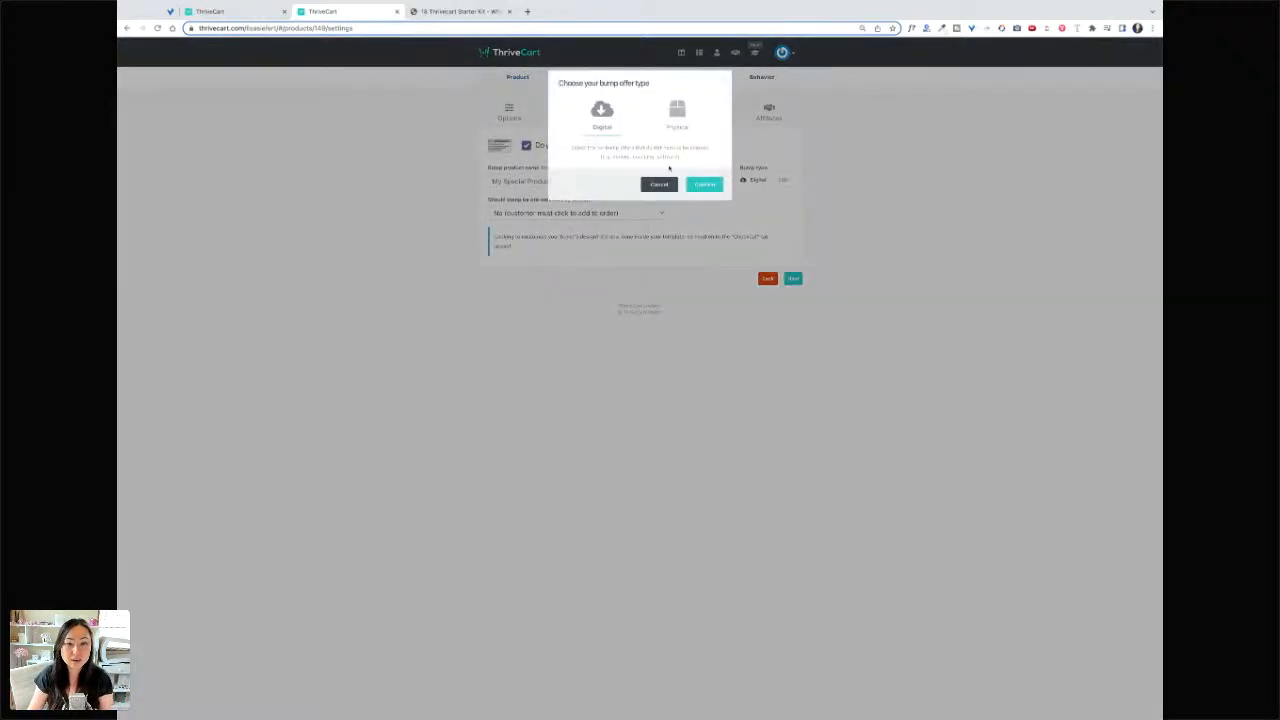
- Make the bump a digital product named 'Home Declutter Guide' priced at 19
left_click(704, 185)
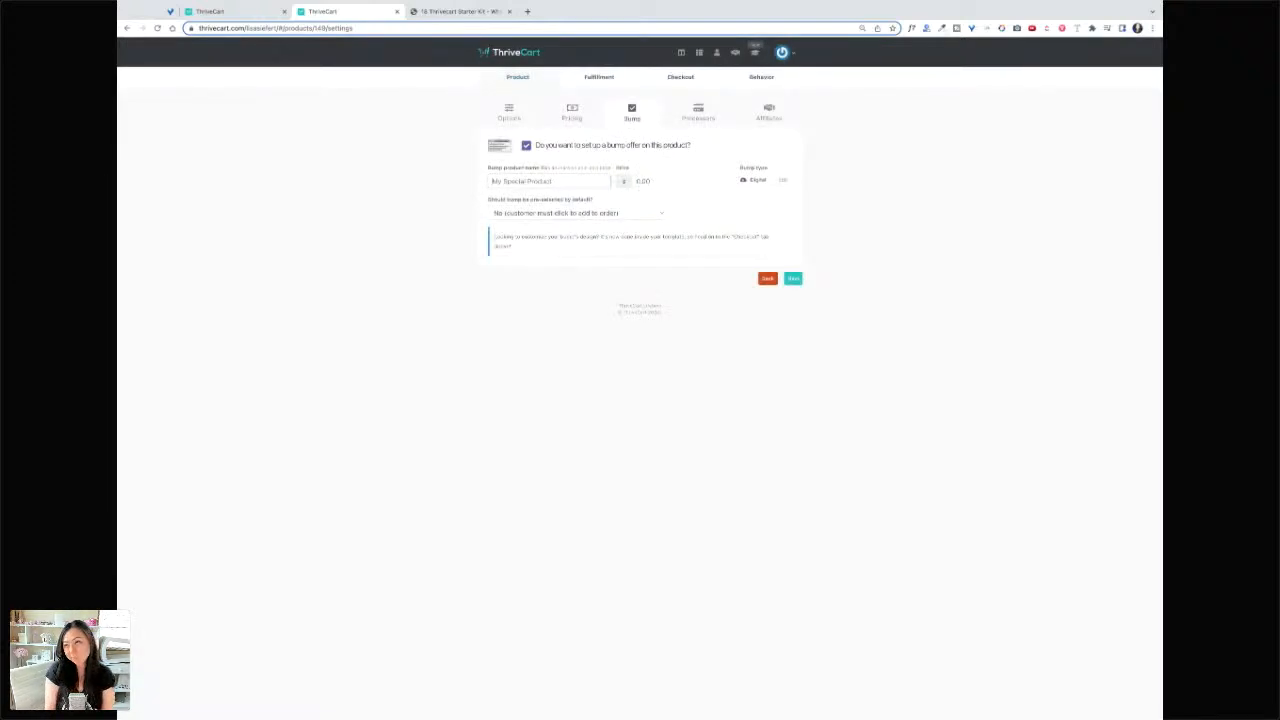
type("C")
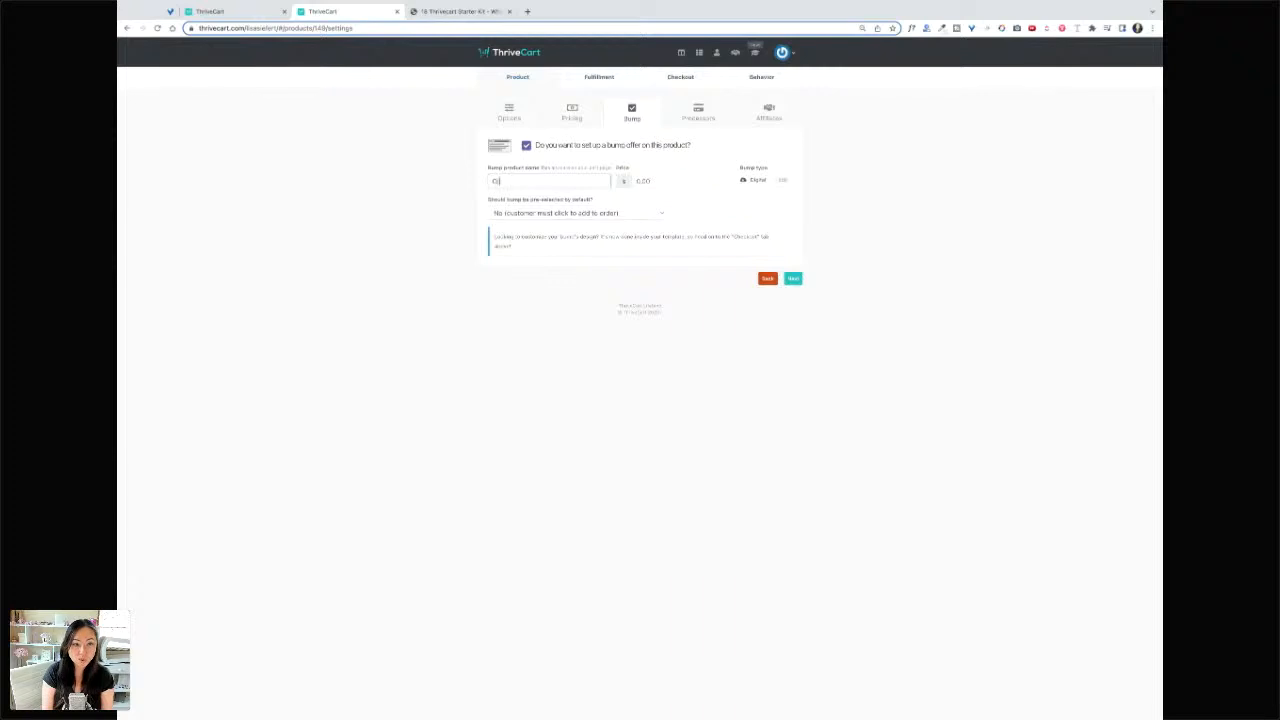
type("rganic")
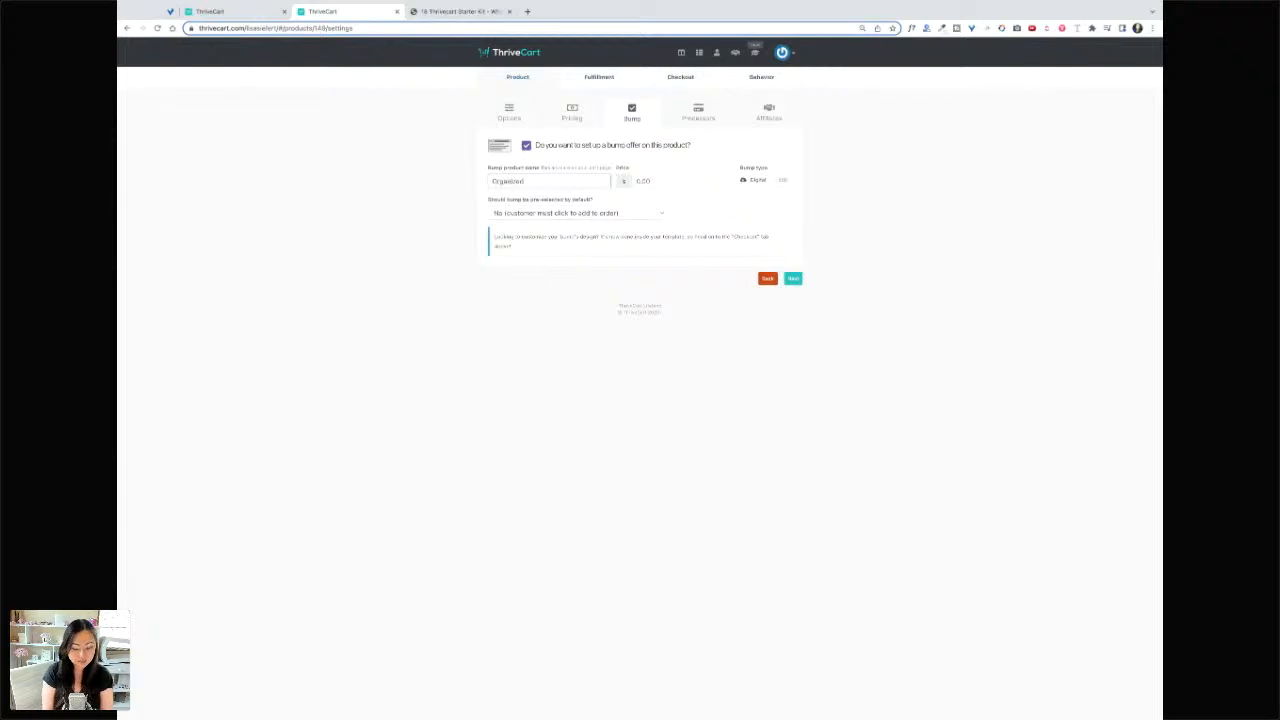
type("ed B")
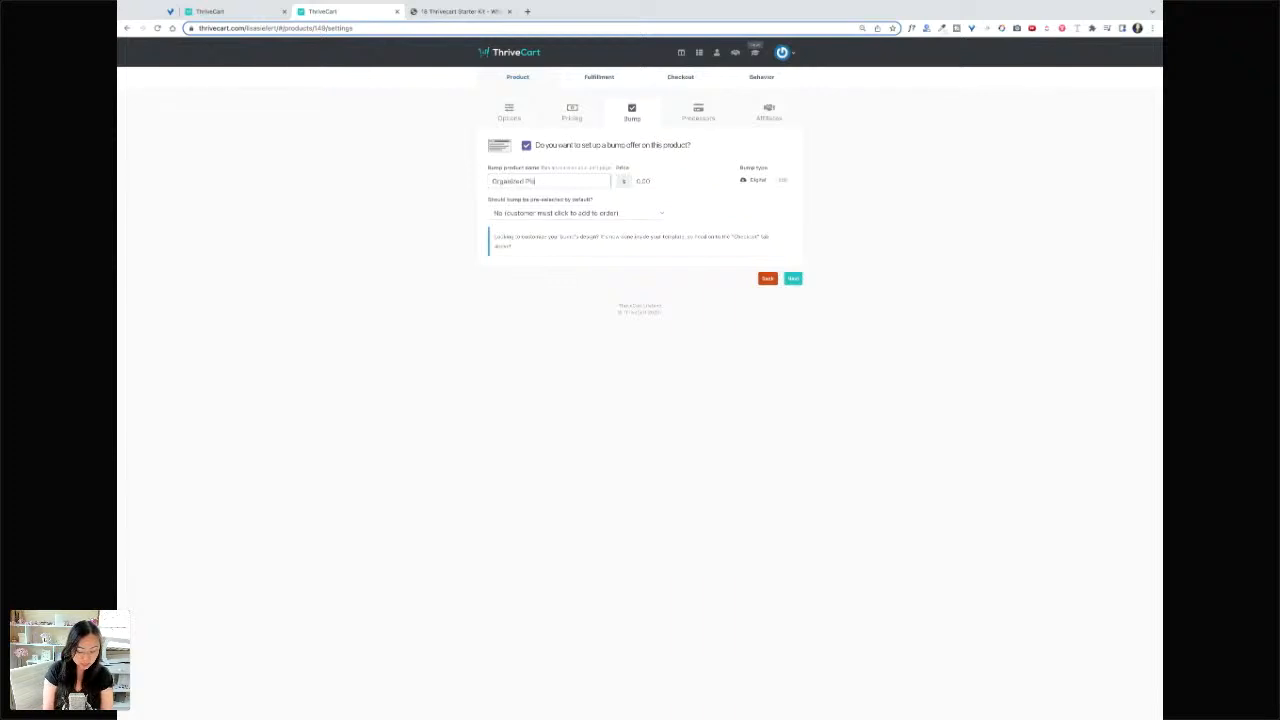
type(" Al")
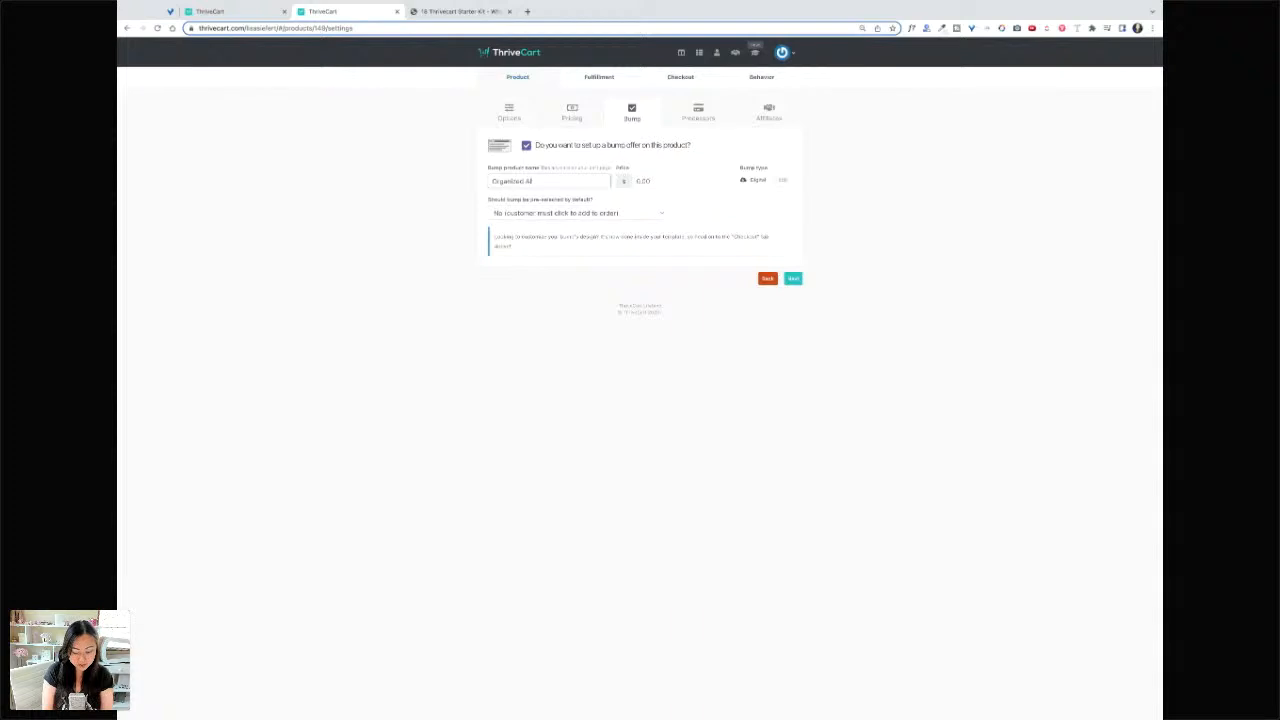
type("icionados")
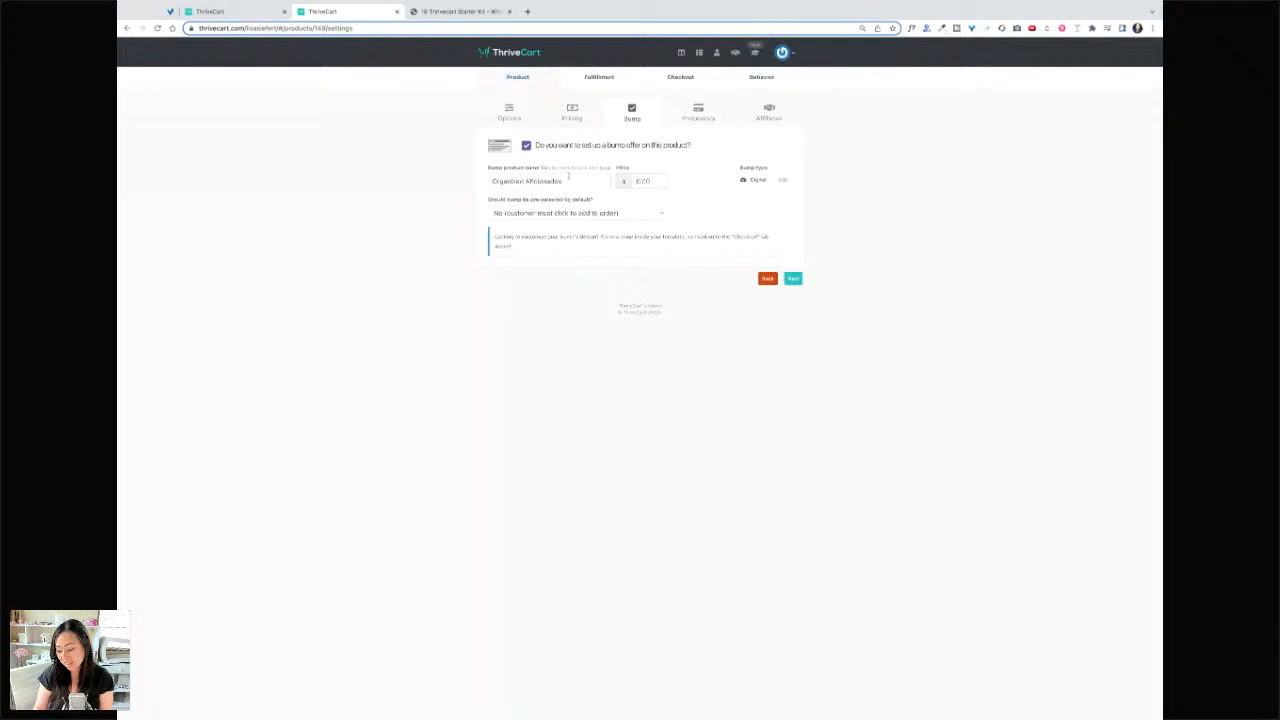
type("19")
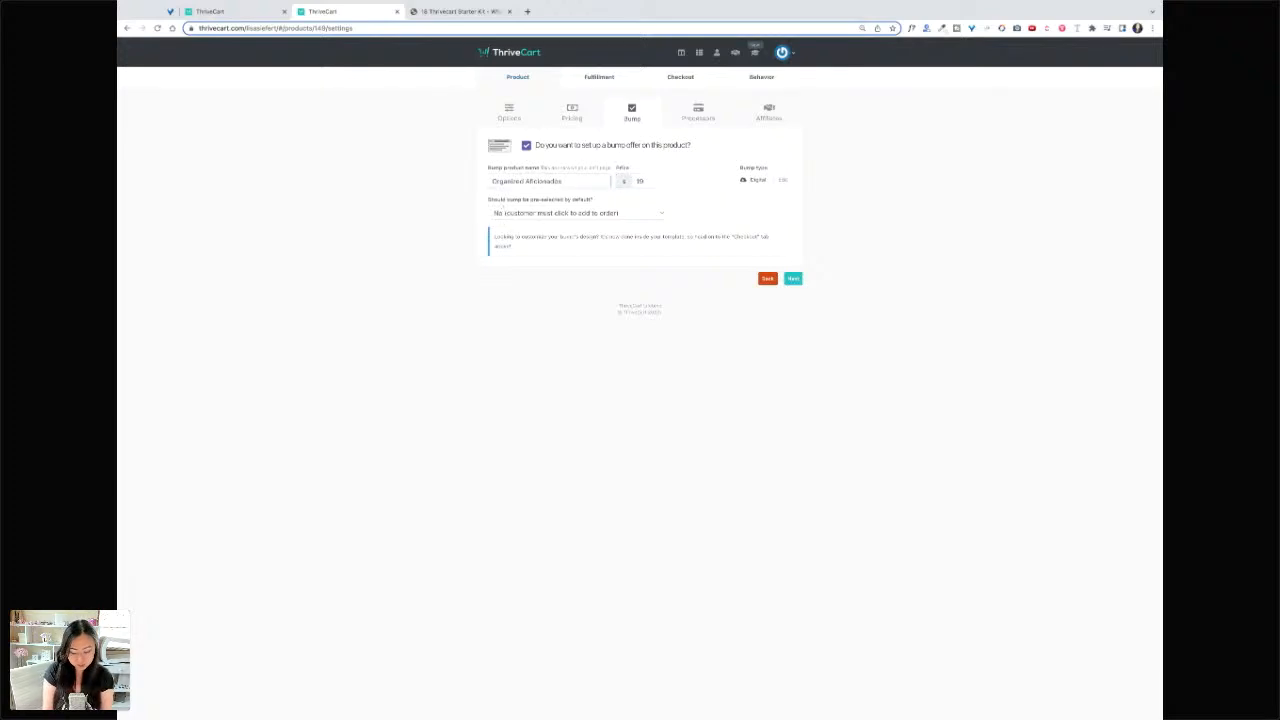
key("super+a")
type("Ol")
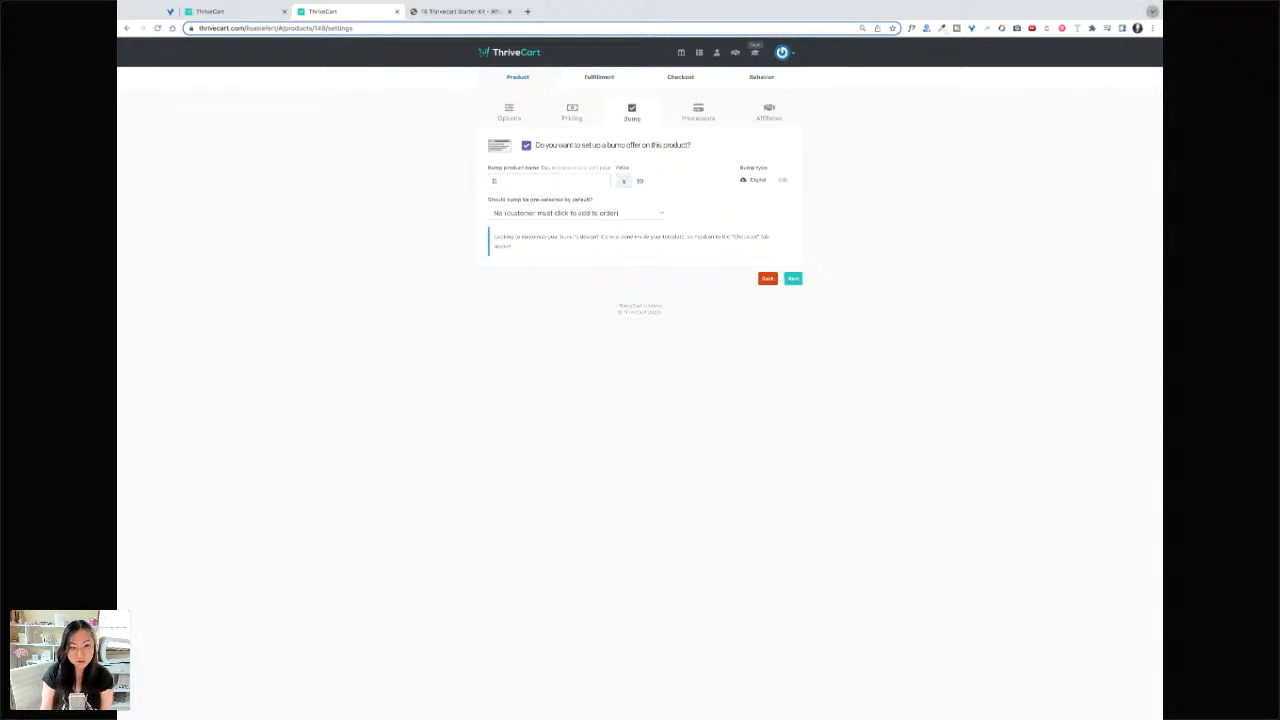
type("Home Declutt")
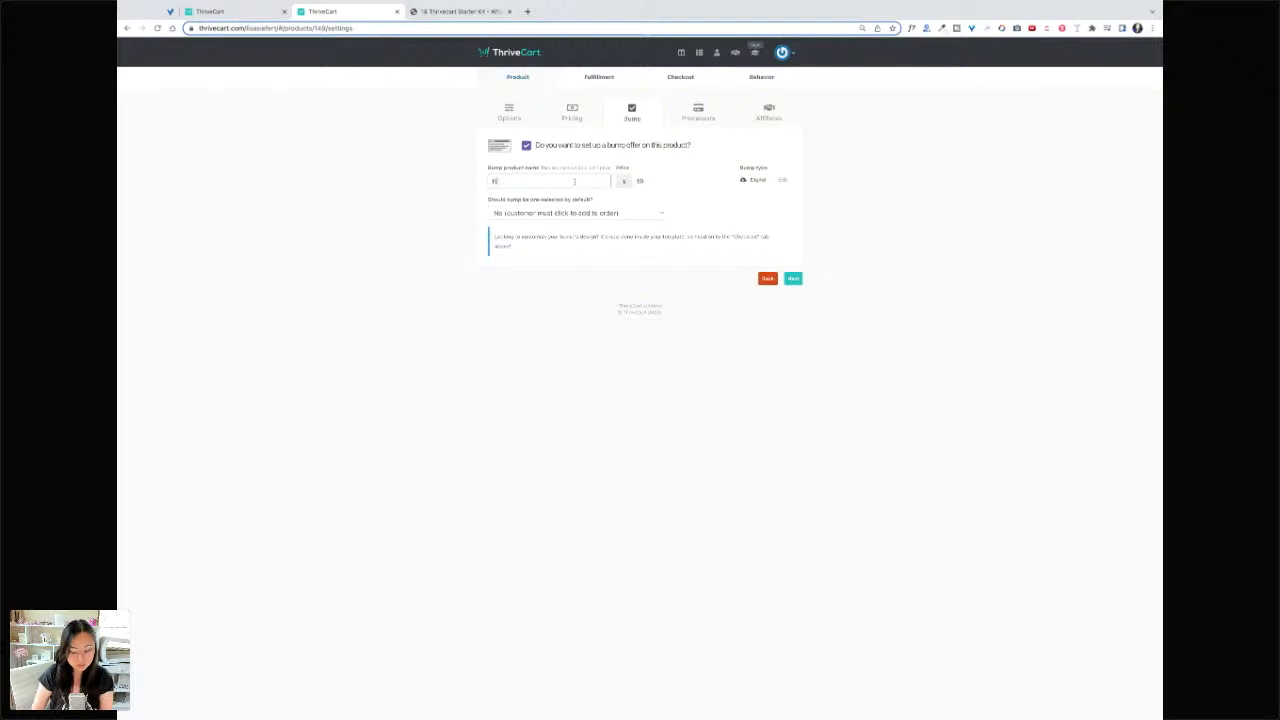
type("er")
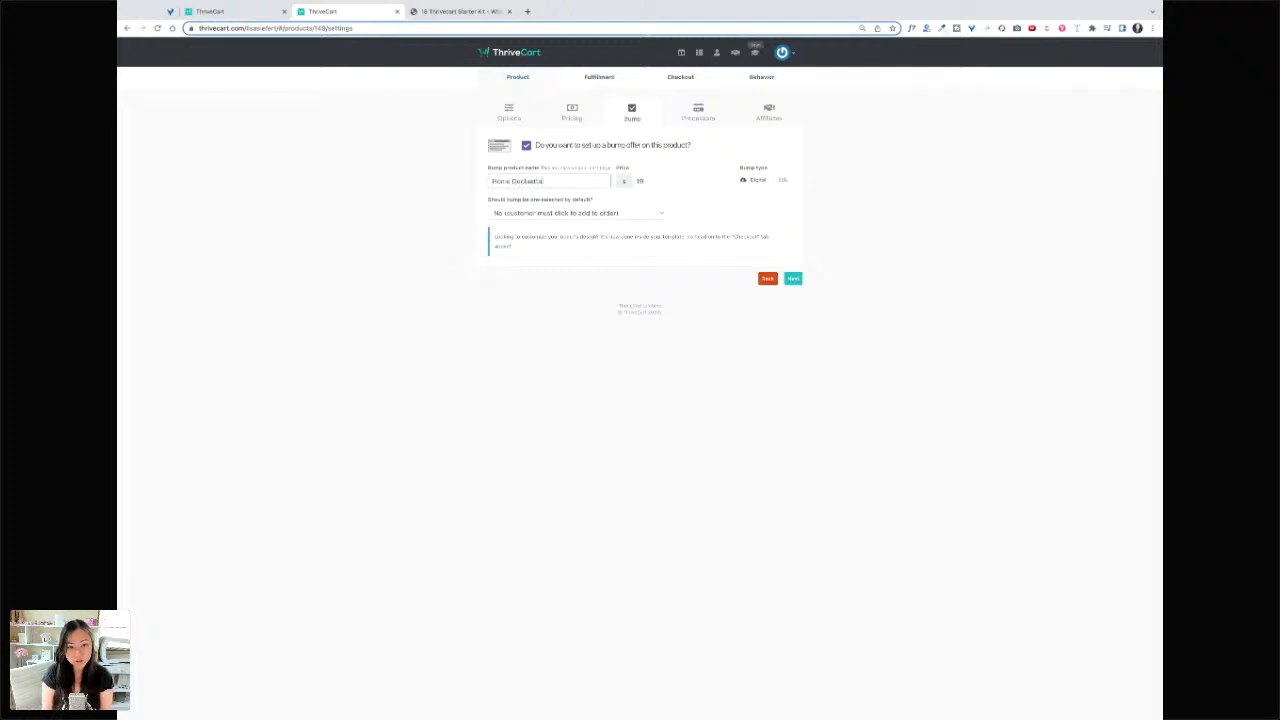
type(" Guide")
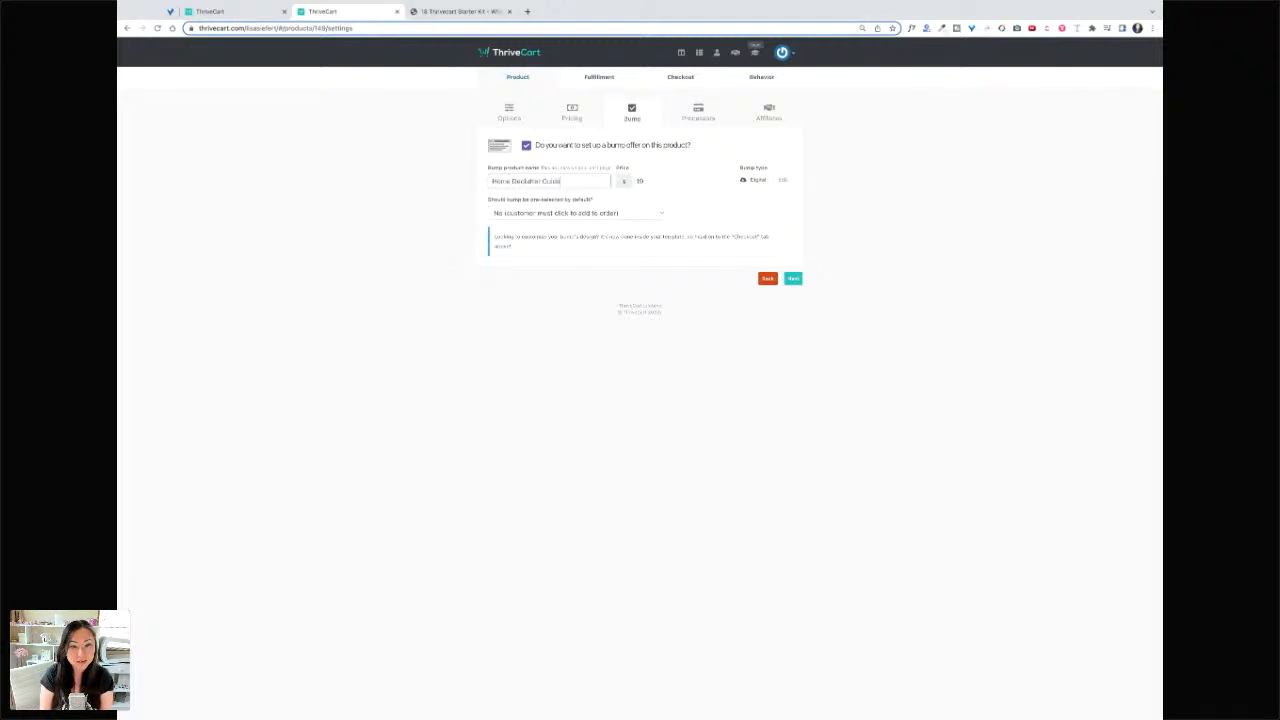
double_click(651, 181)
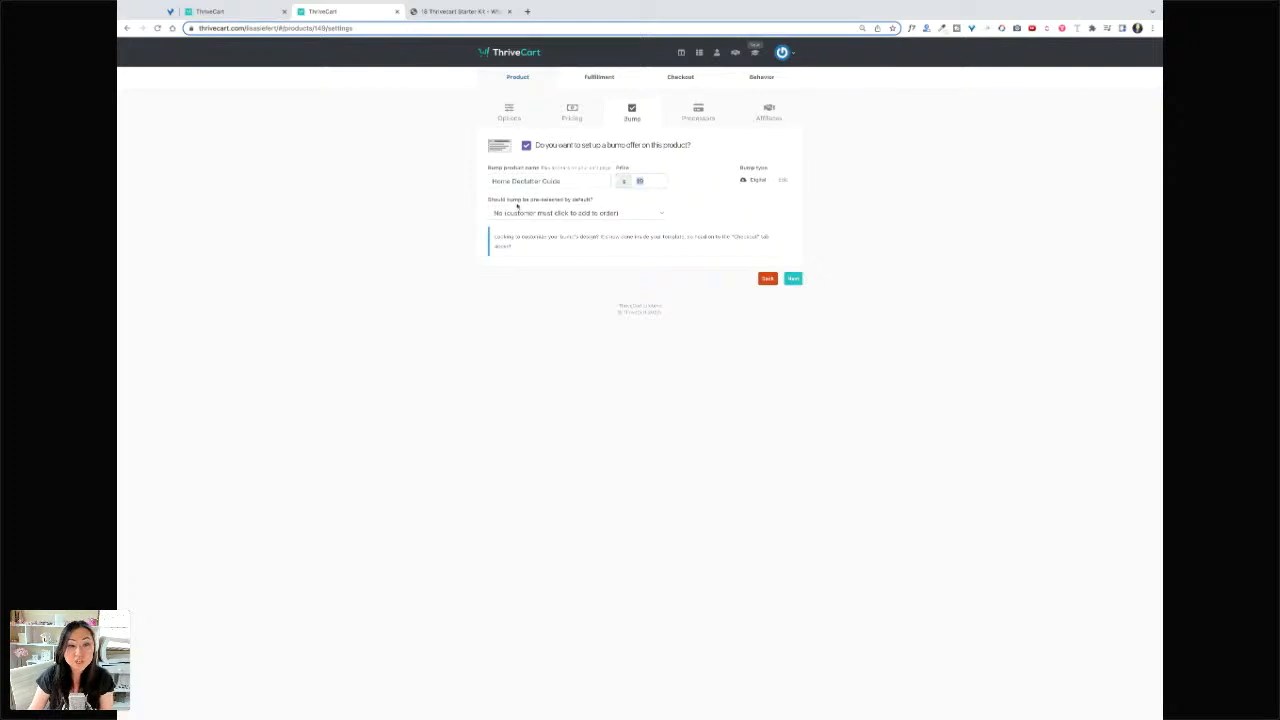
- Keep the bump not pre-selected, so customers must opt in to add it
left_click(644, 218)
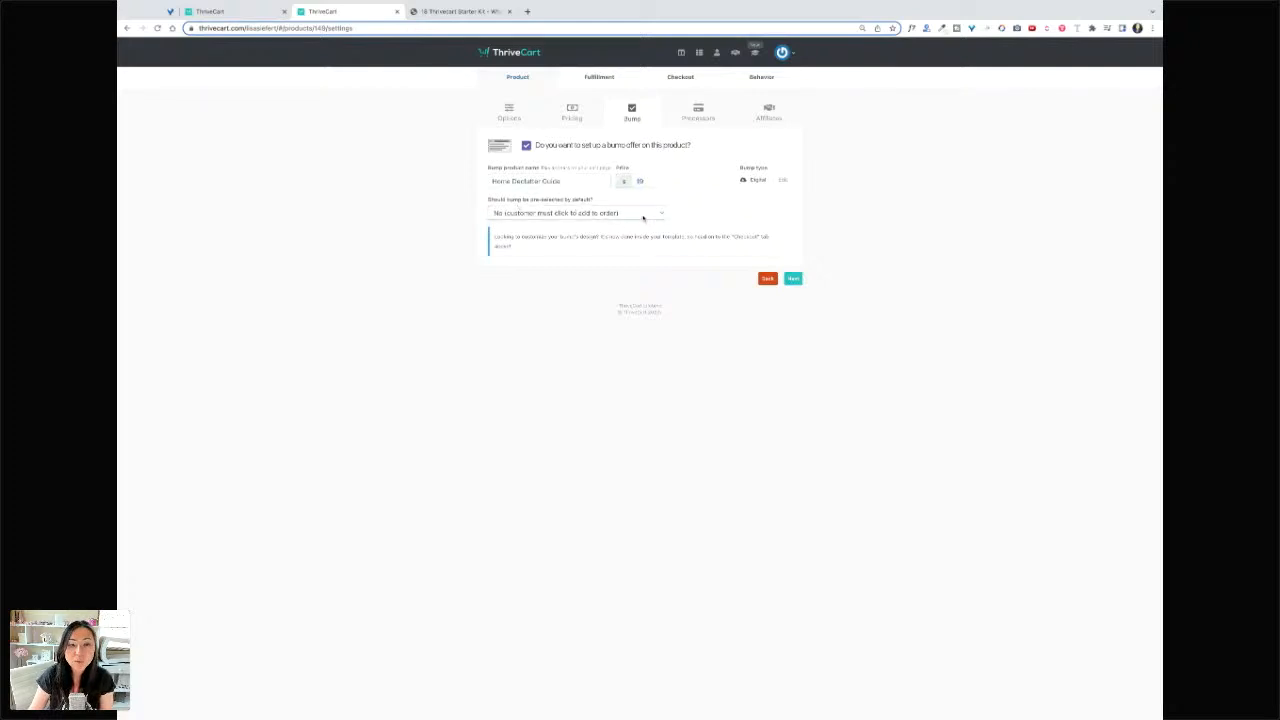
left_click(643, 223)
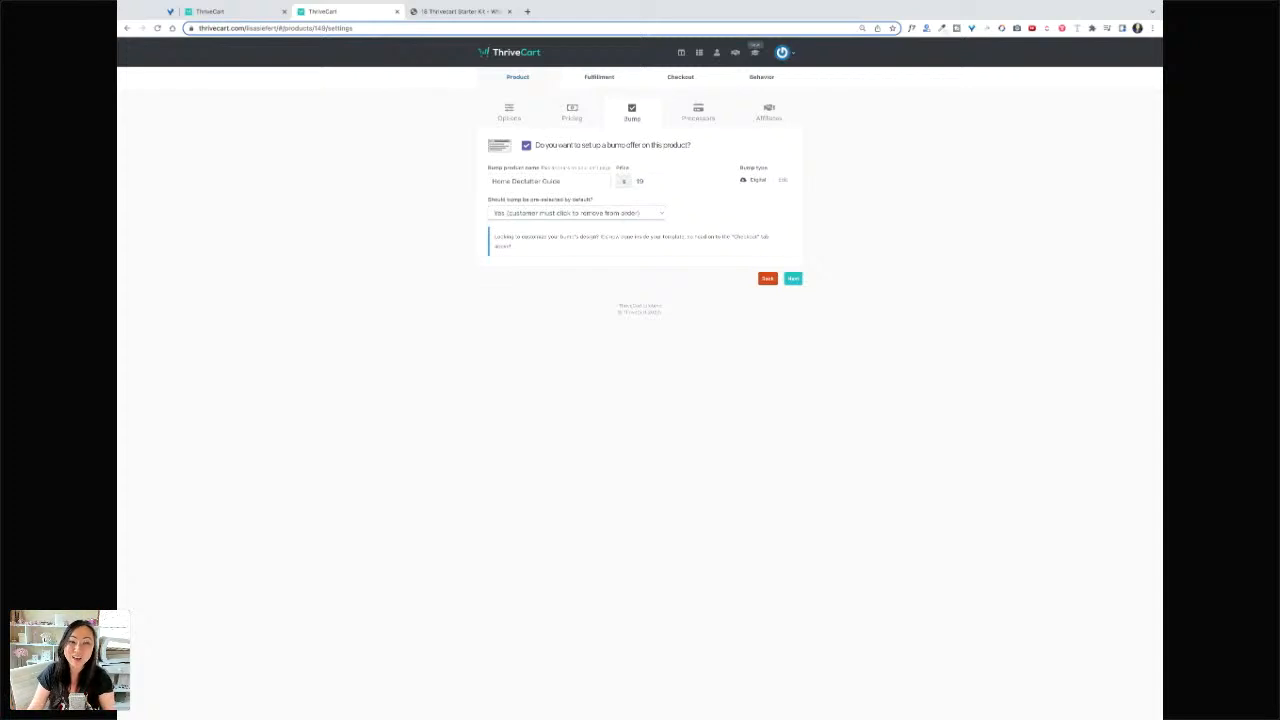
left_click(640, 205)
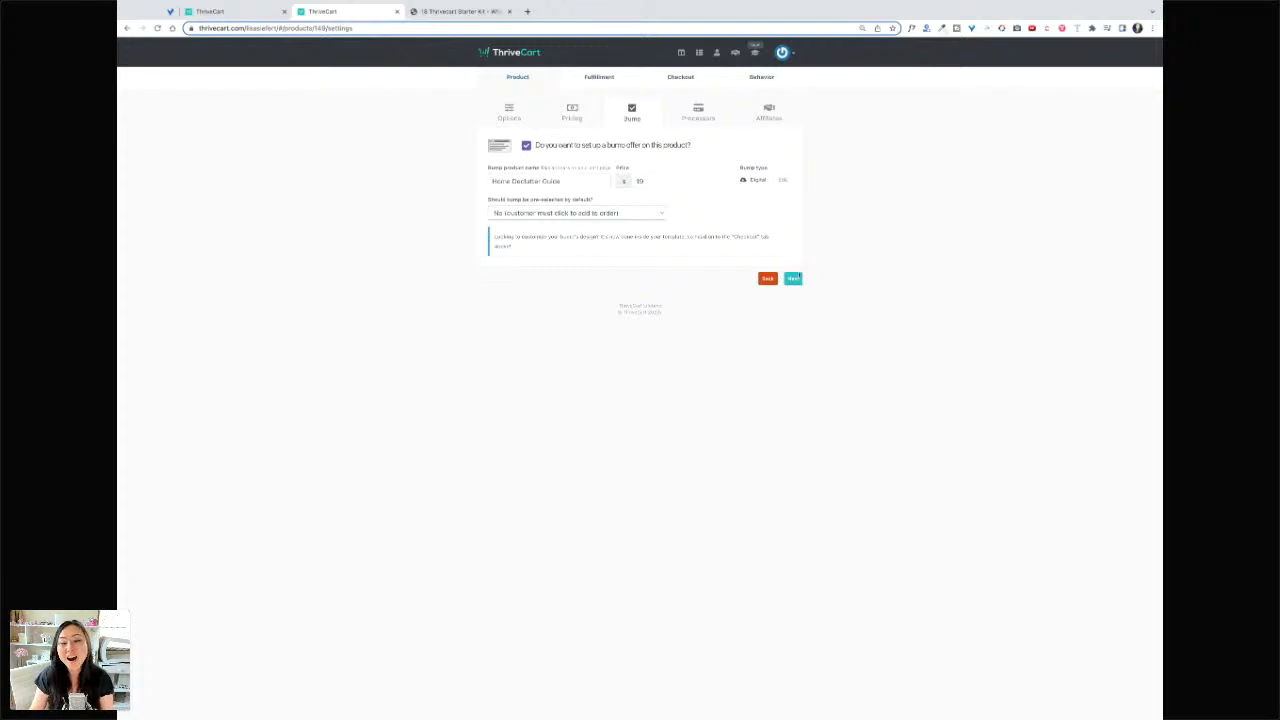
left_click(795, 278)
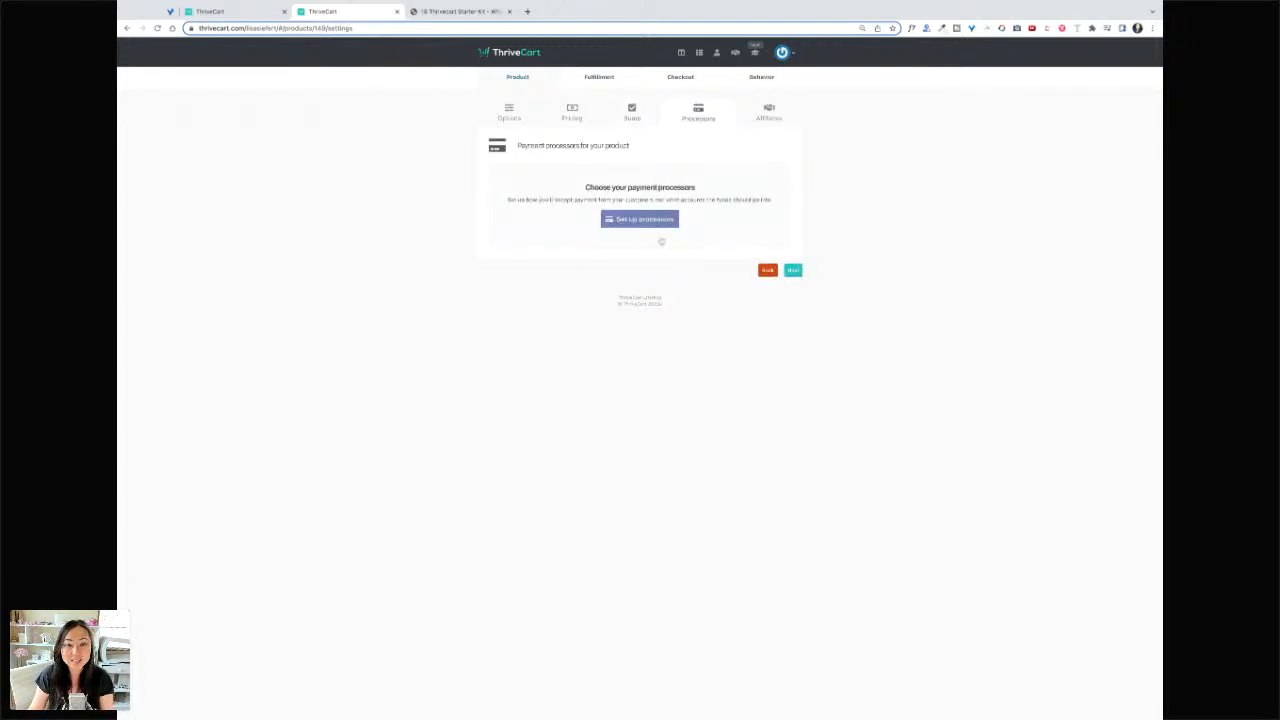
- Enable Stripe, PayPal, Apple Pay and G Pay as payment processors and save
left_click(645, 220)
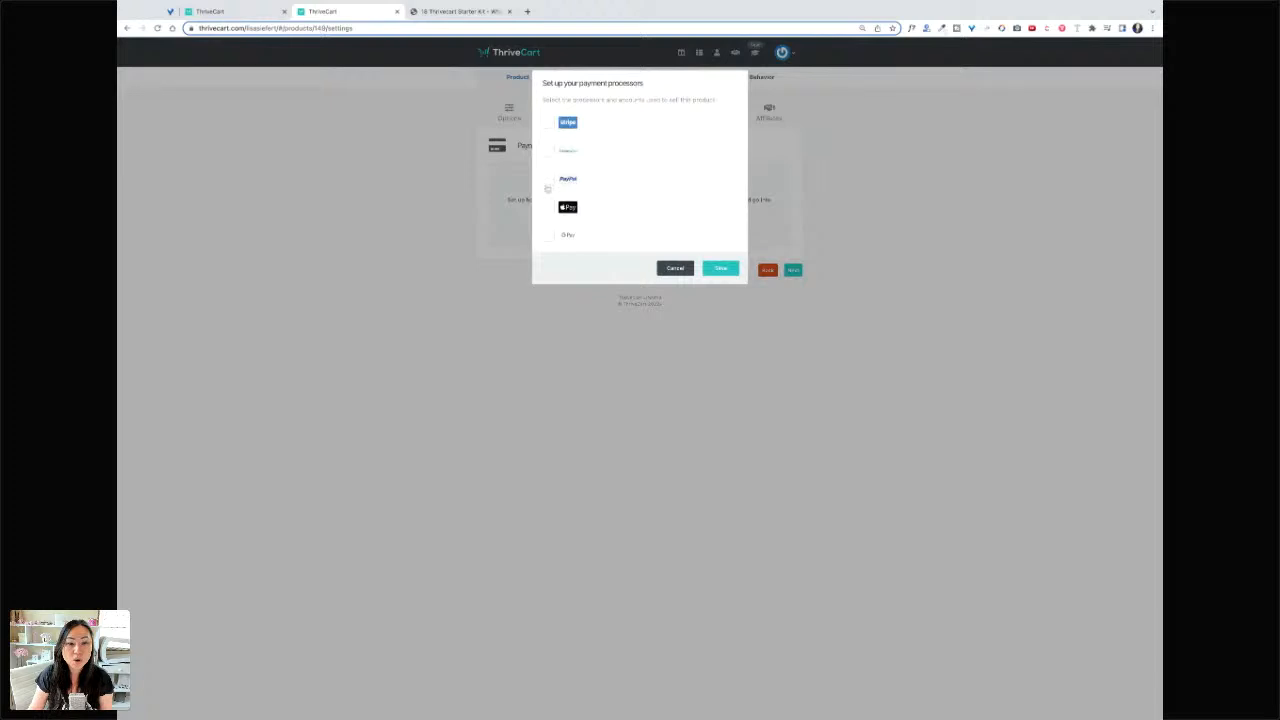
left_click(548, 122)
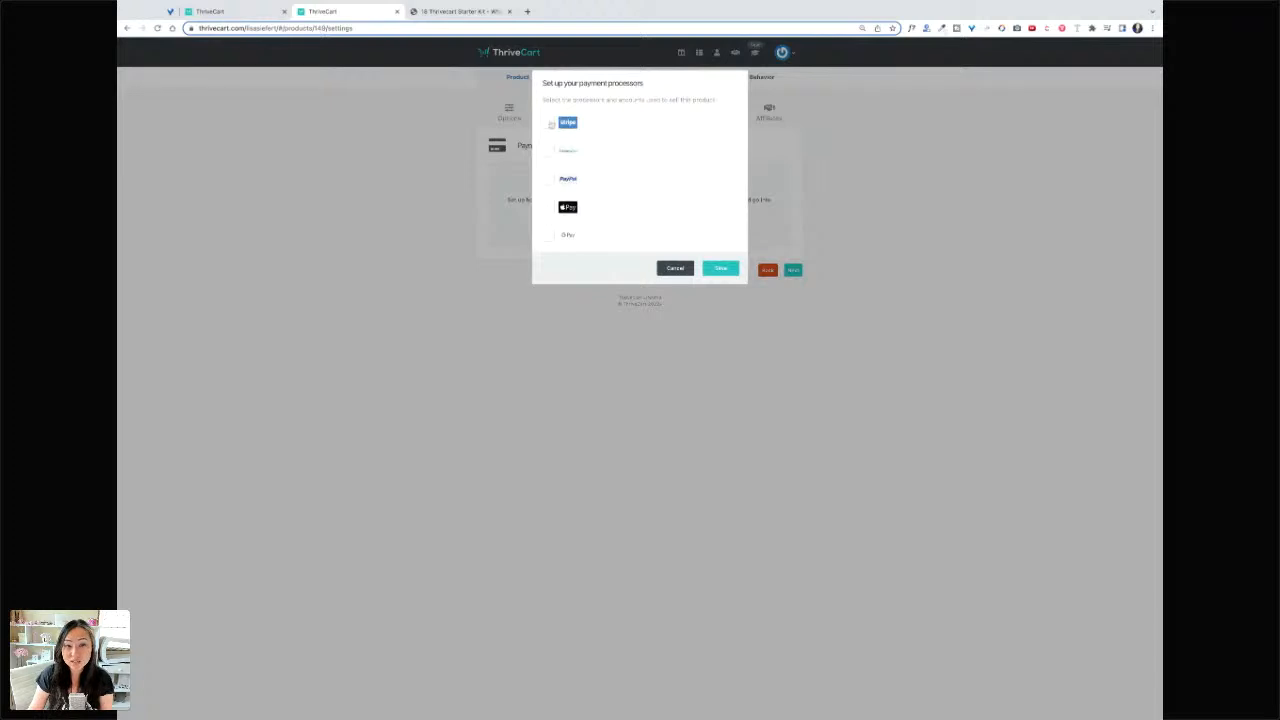
left_click(549, 180)
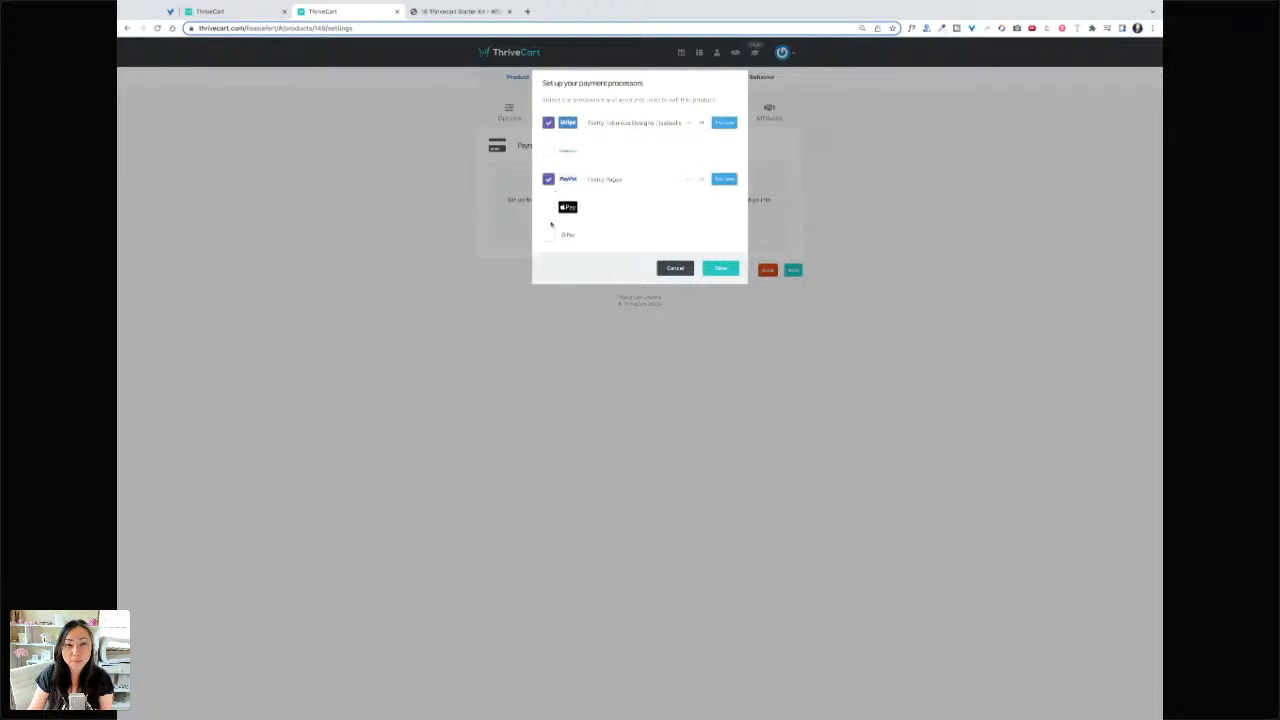
left_click(548, 207)
left_click(551, 237)
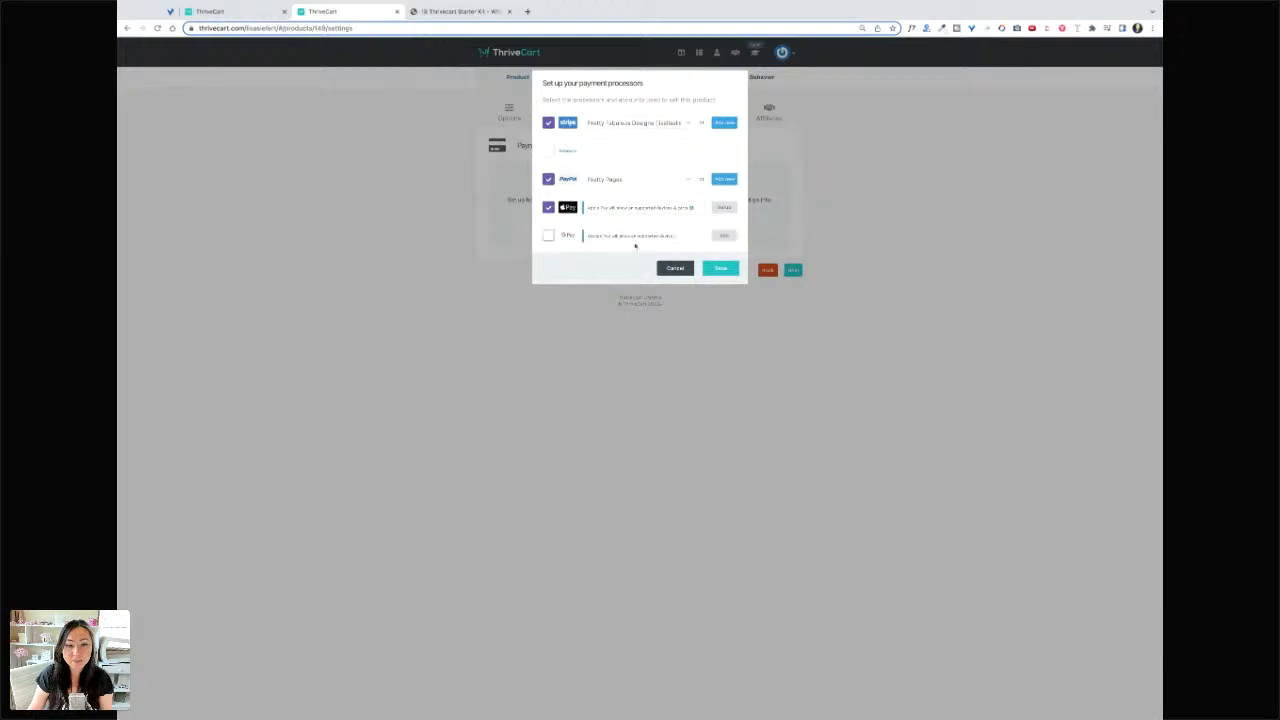
left_click(718, 268)
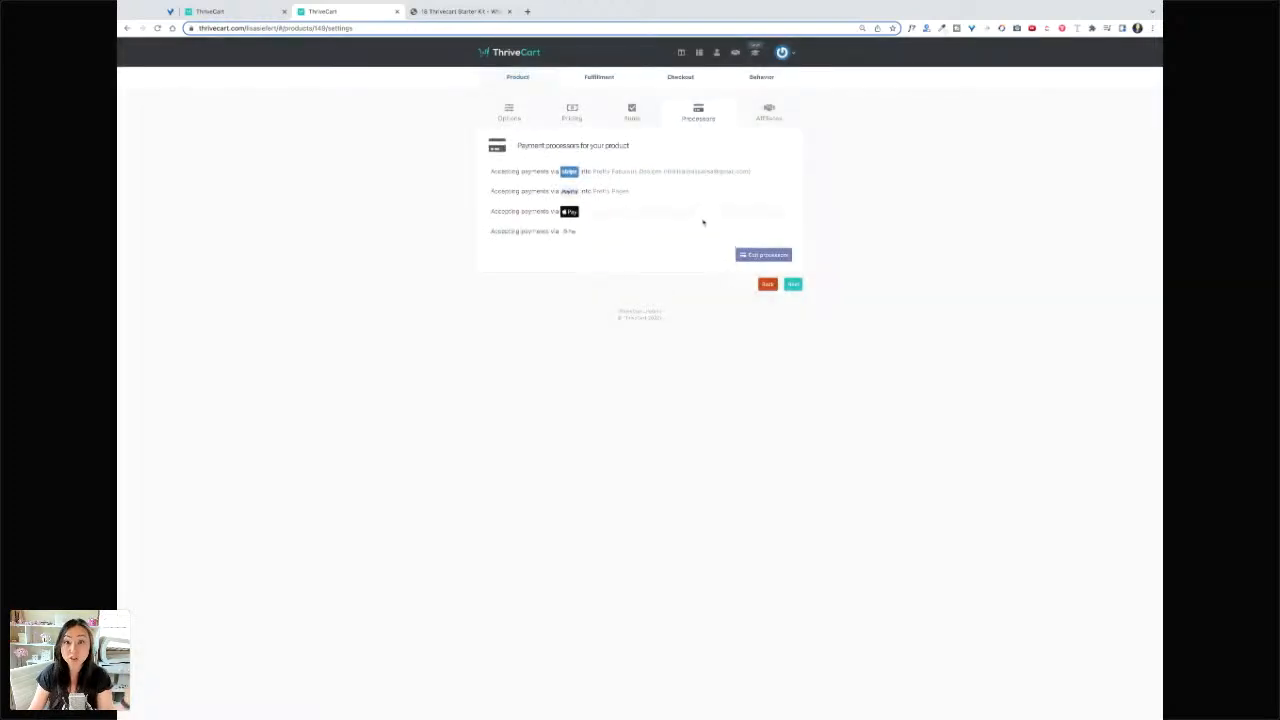
- Move past the affiliates step to the product's fulfillment settings
left_click(794, 286)
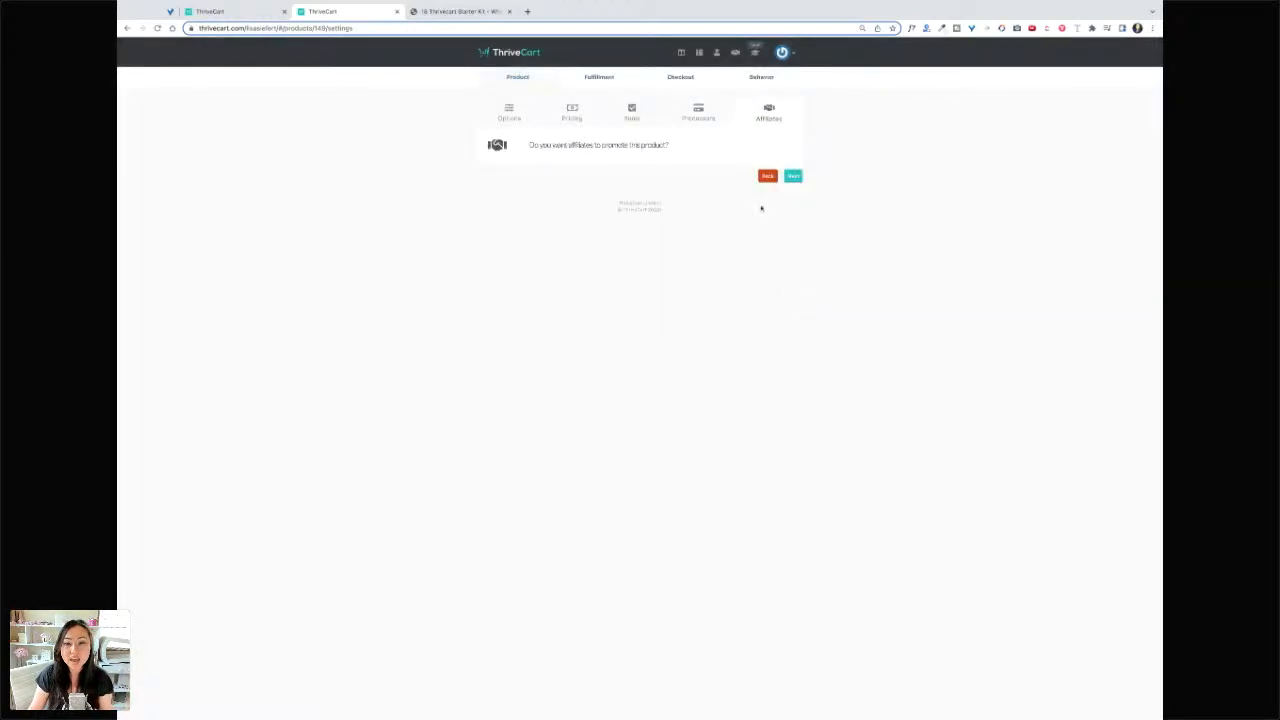
left_click(698, 112)
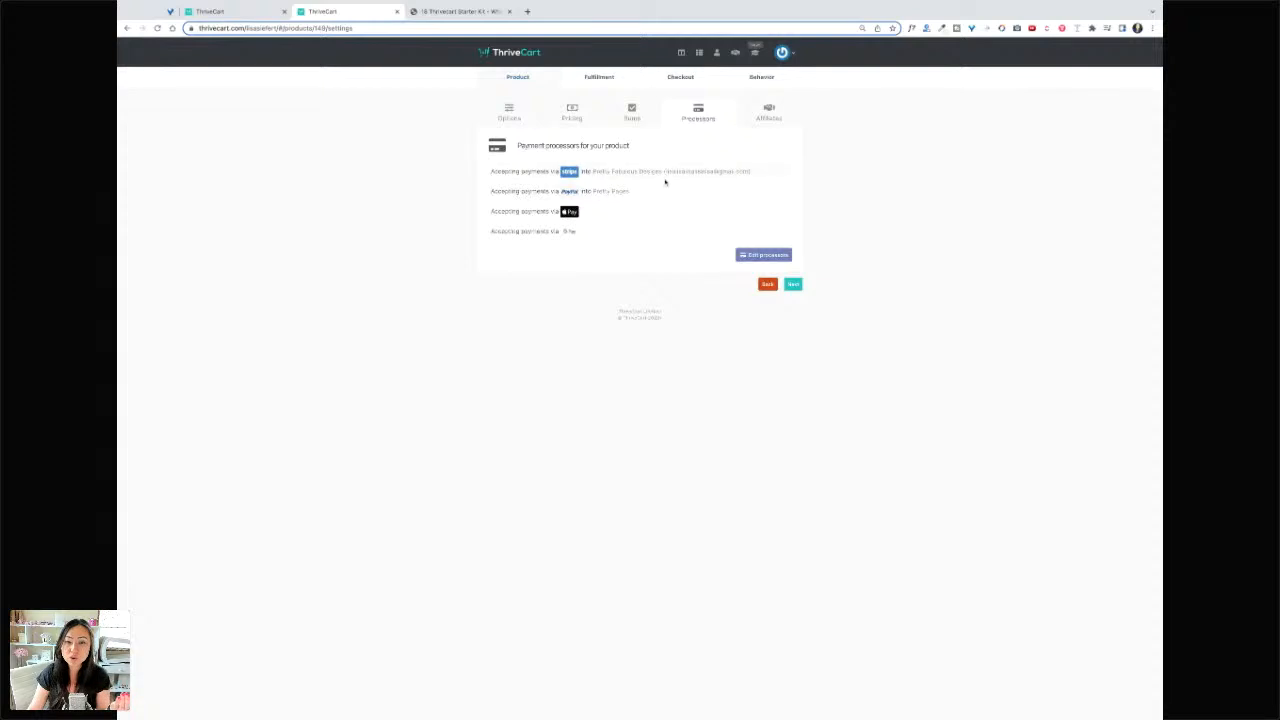
left_click(763, 118)
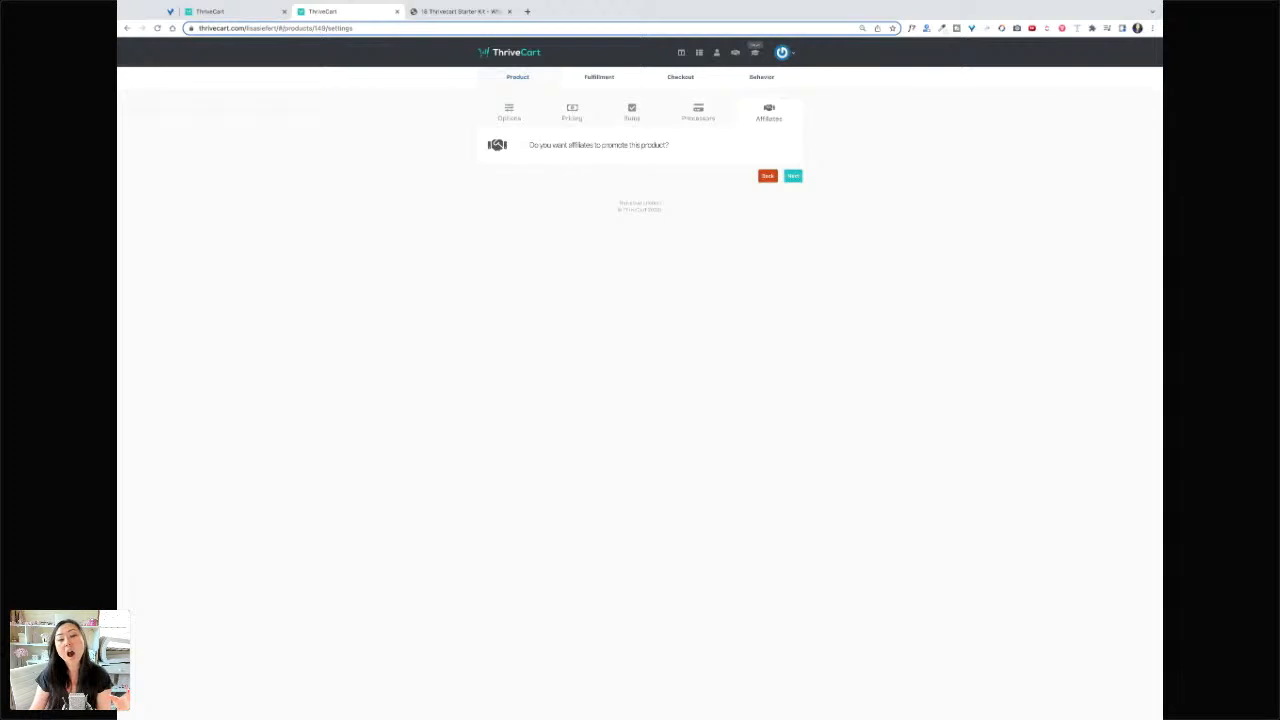
left_click(792, 176)
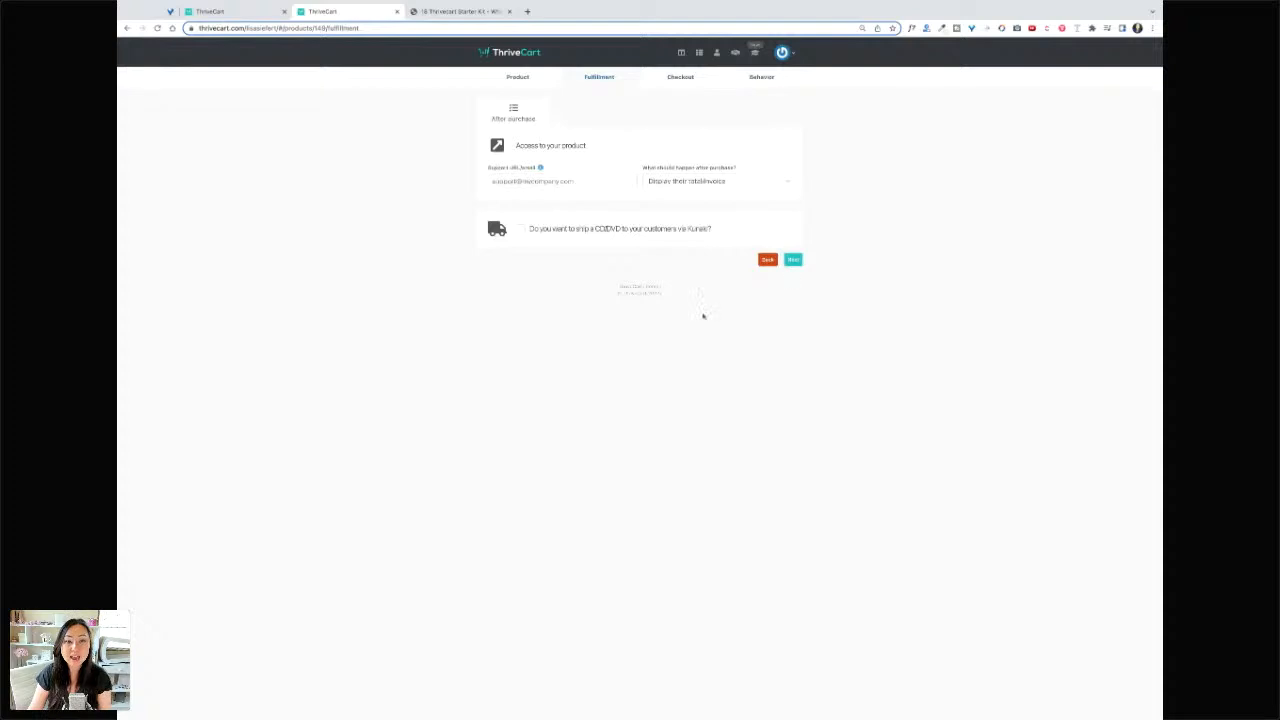
left_click(508, 78)
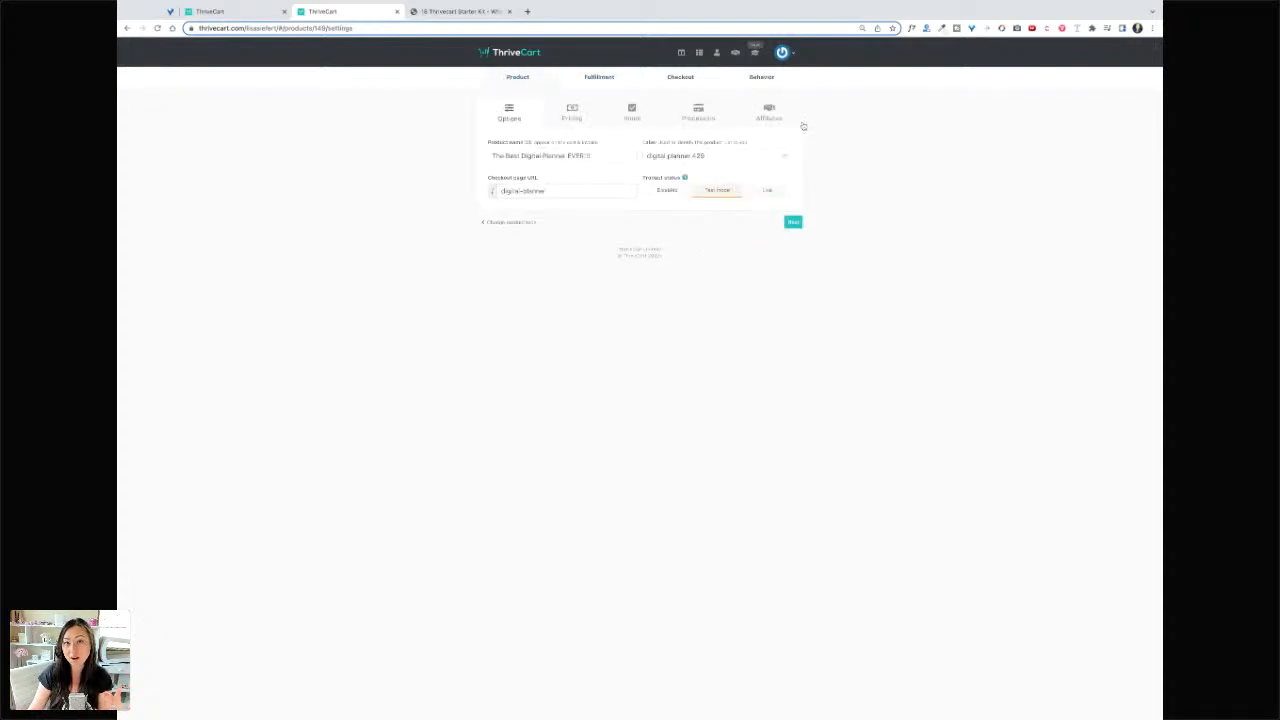
left_click(607, 80)
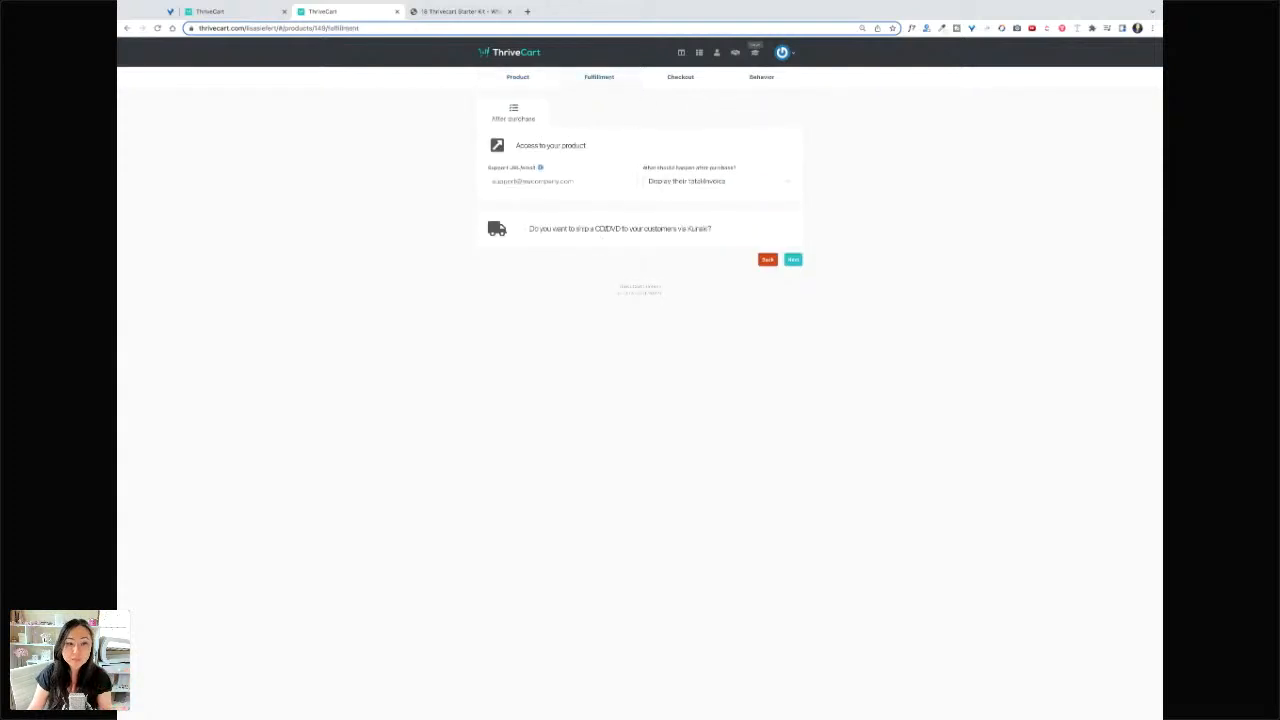
left_click(579, 181)
type("https")
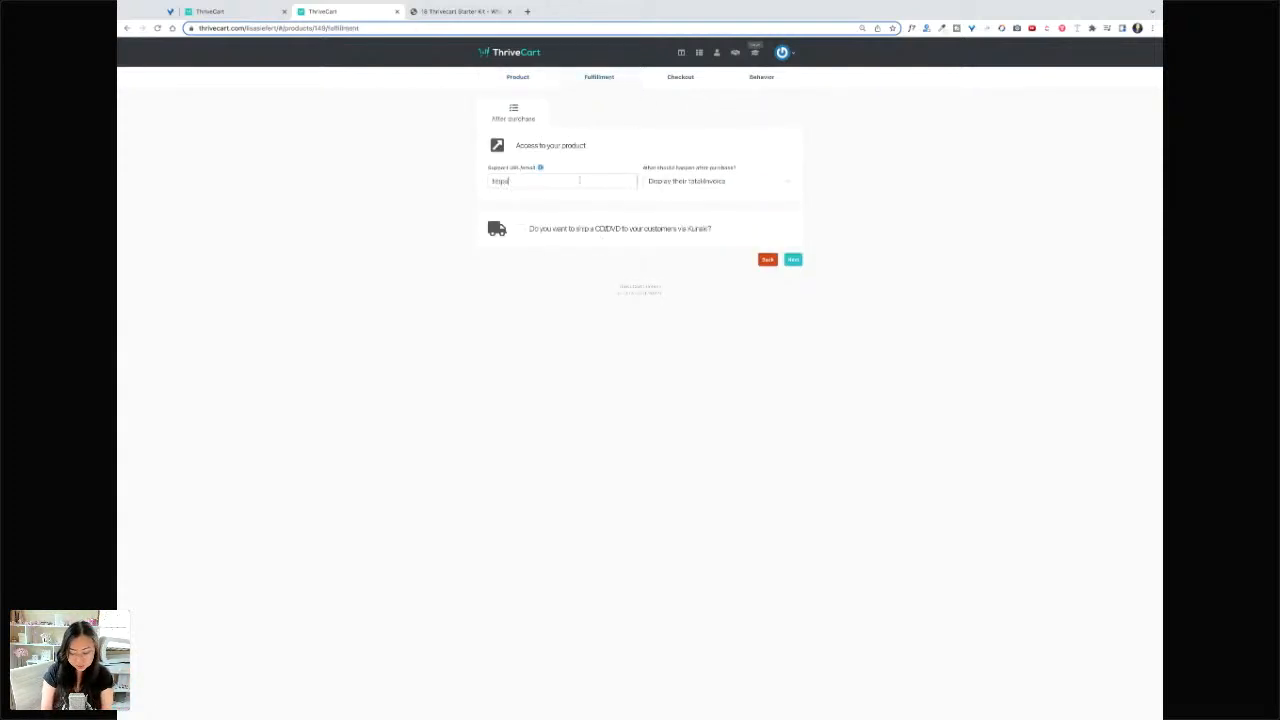
type("://plann")
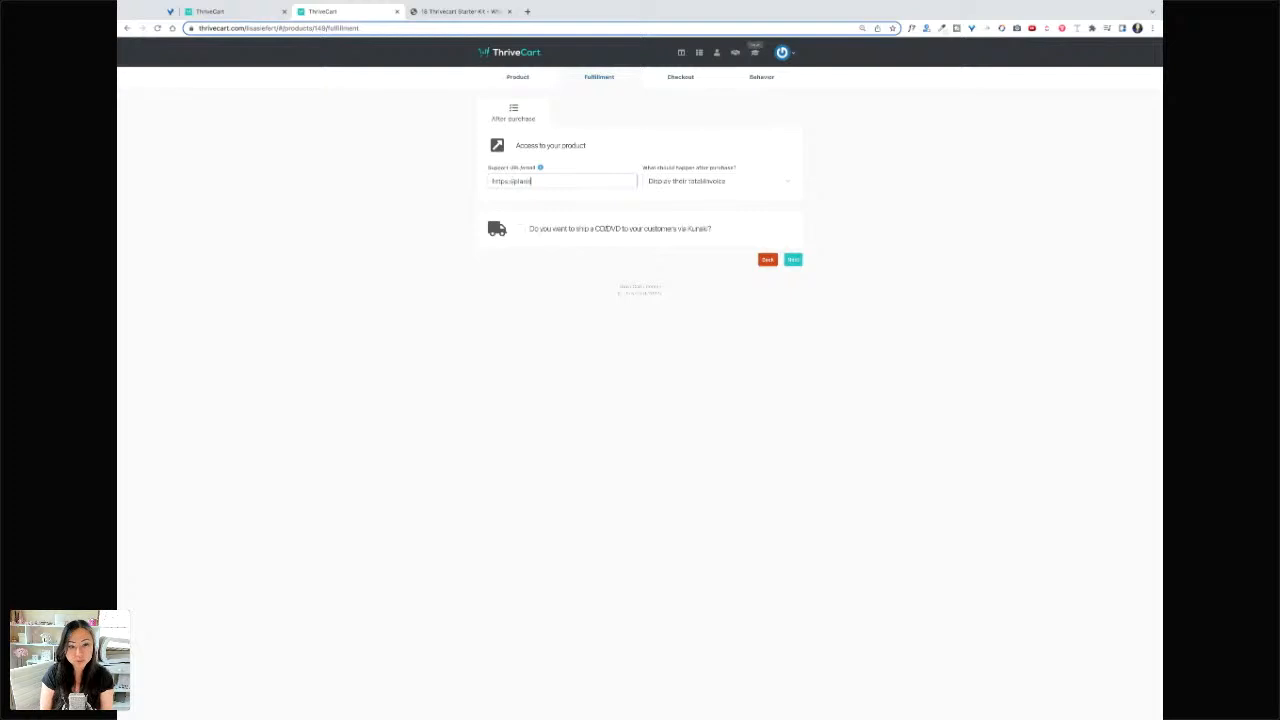
type("erpixies.com")
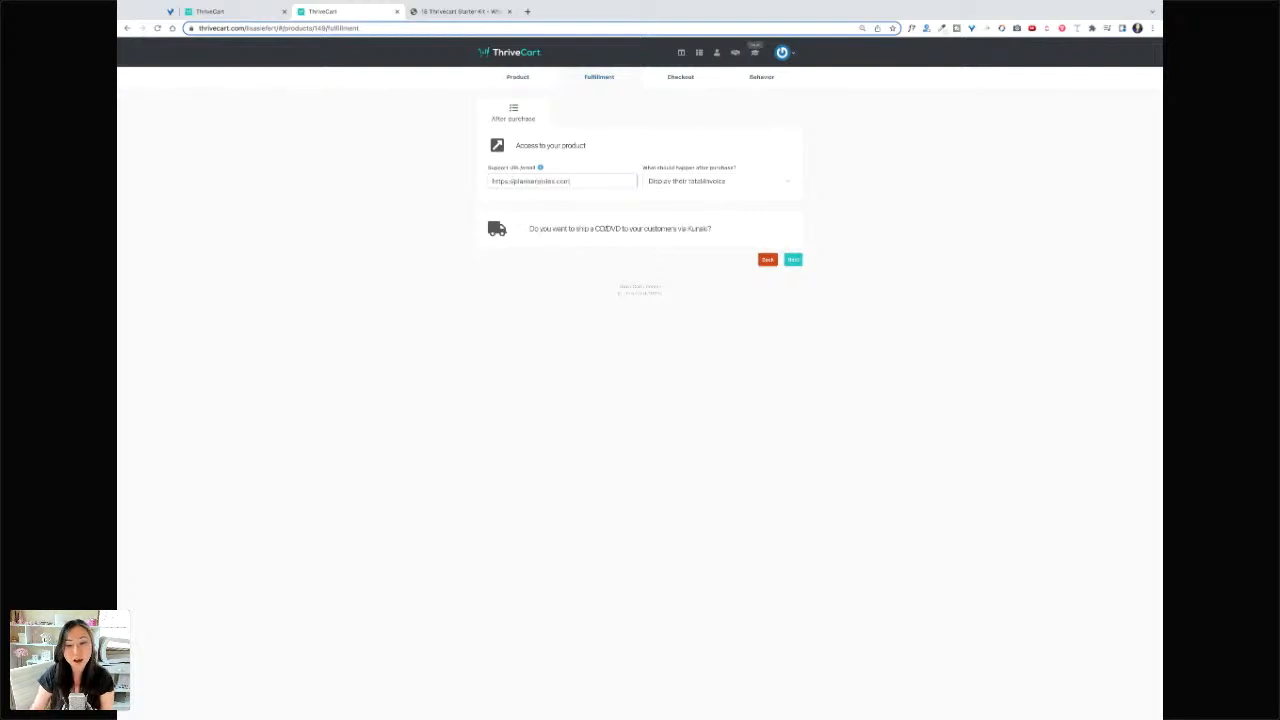
- Try the membership-site after-purchase option, then revert to the original action
left_click(724, 186)
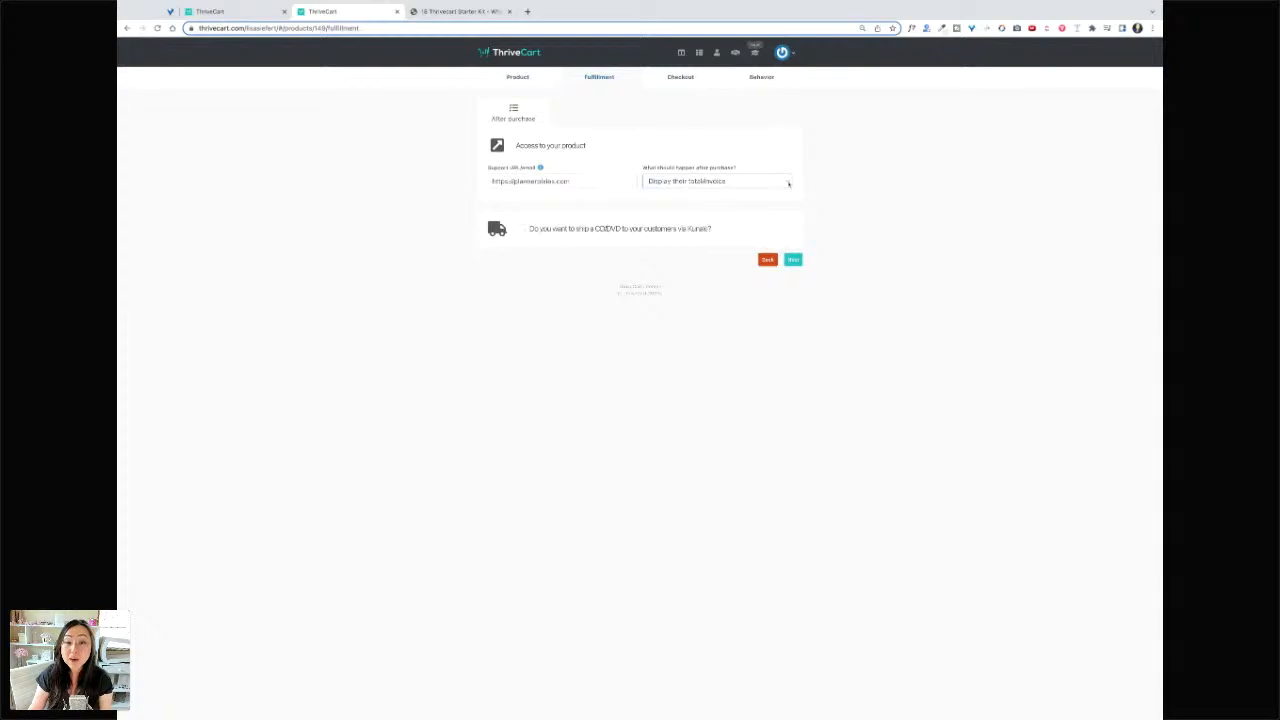
left_click(788, 183)
left_click(763, 207)
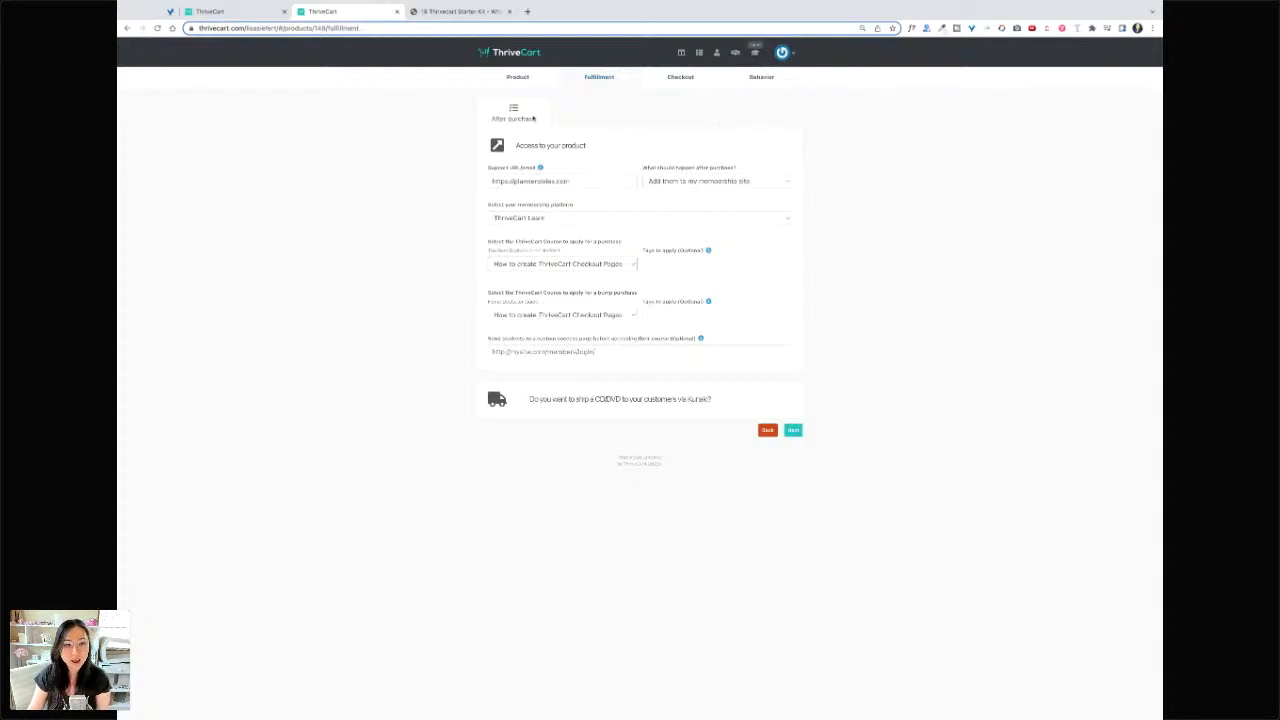
left_click(753, 181)
left_click(741, 167)
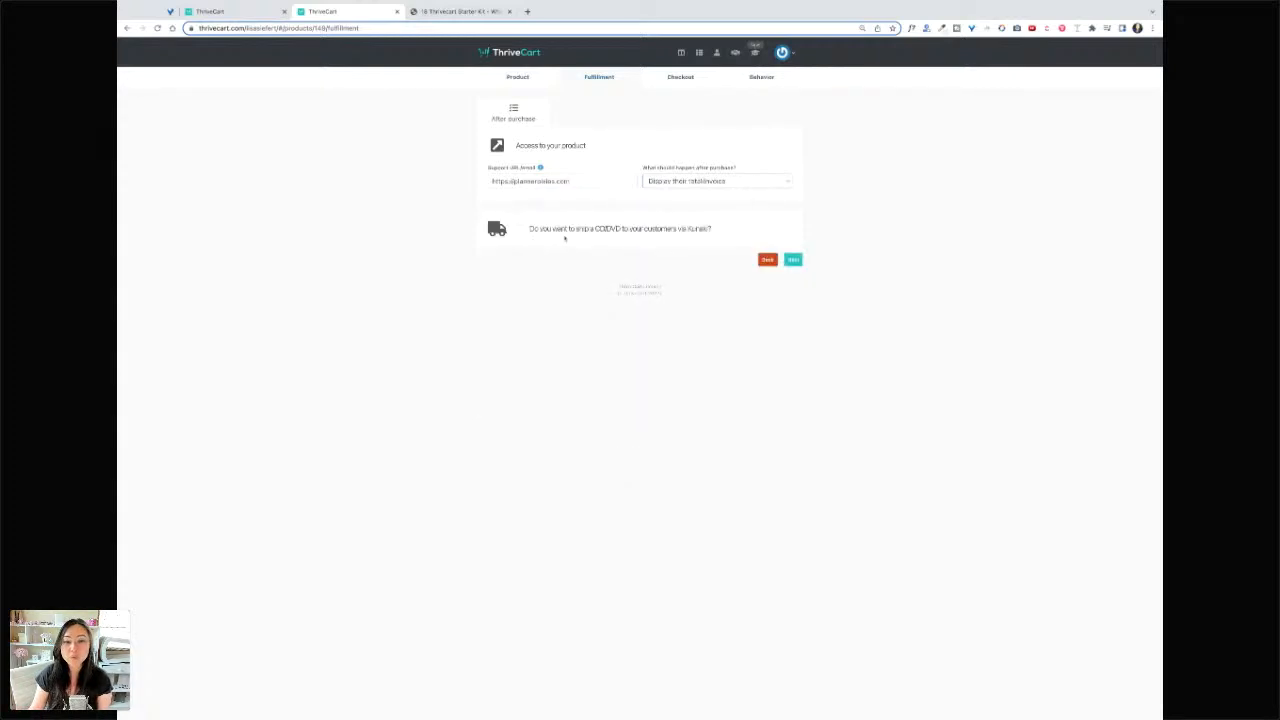
left_click(793, 259)
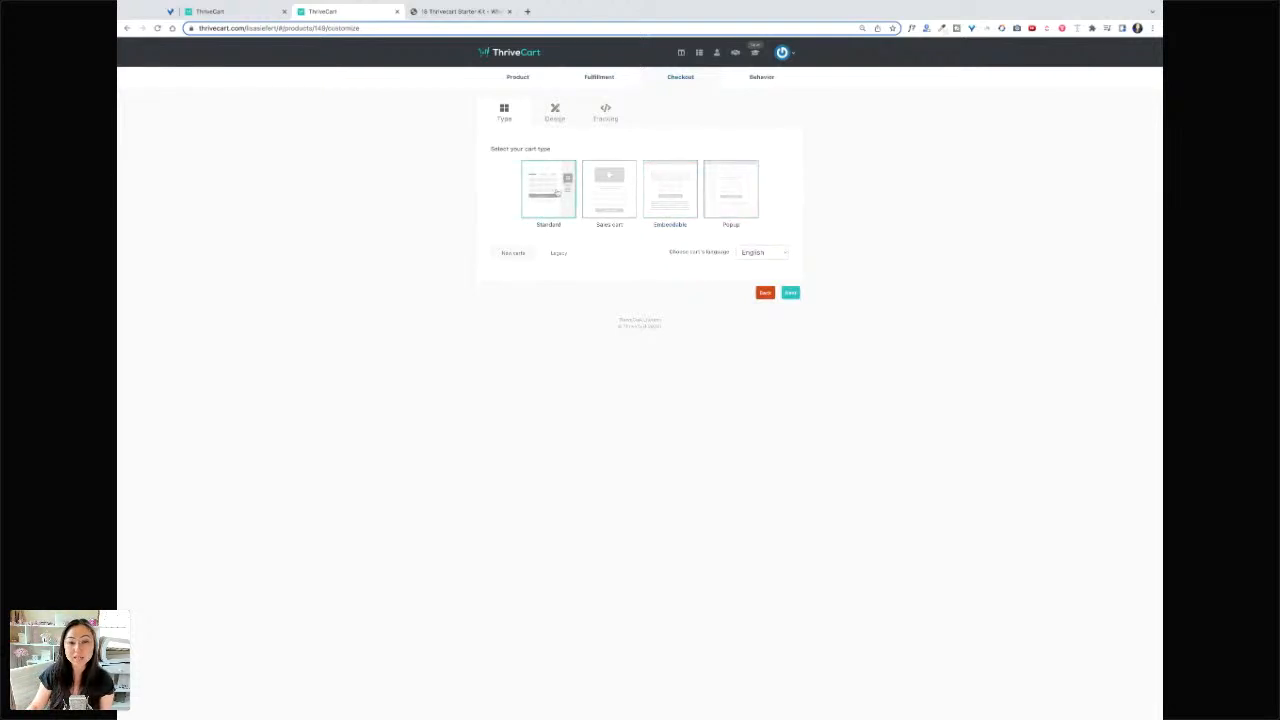
- On the Design step, dismiss the design import and launch the cart editor
left_click(790, 292)
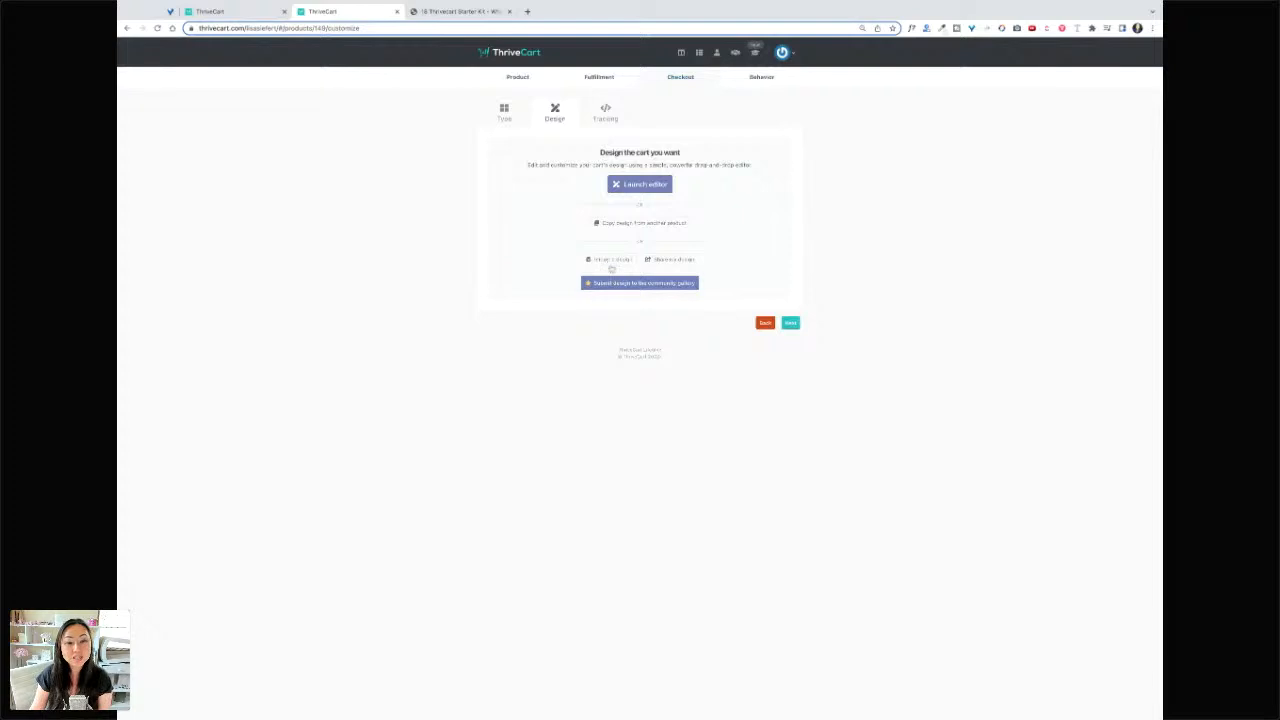
left_click(609, 261)
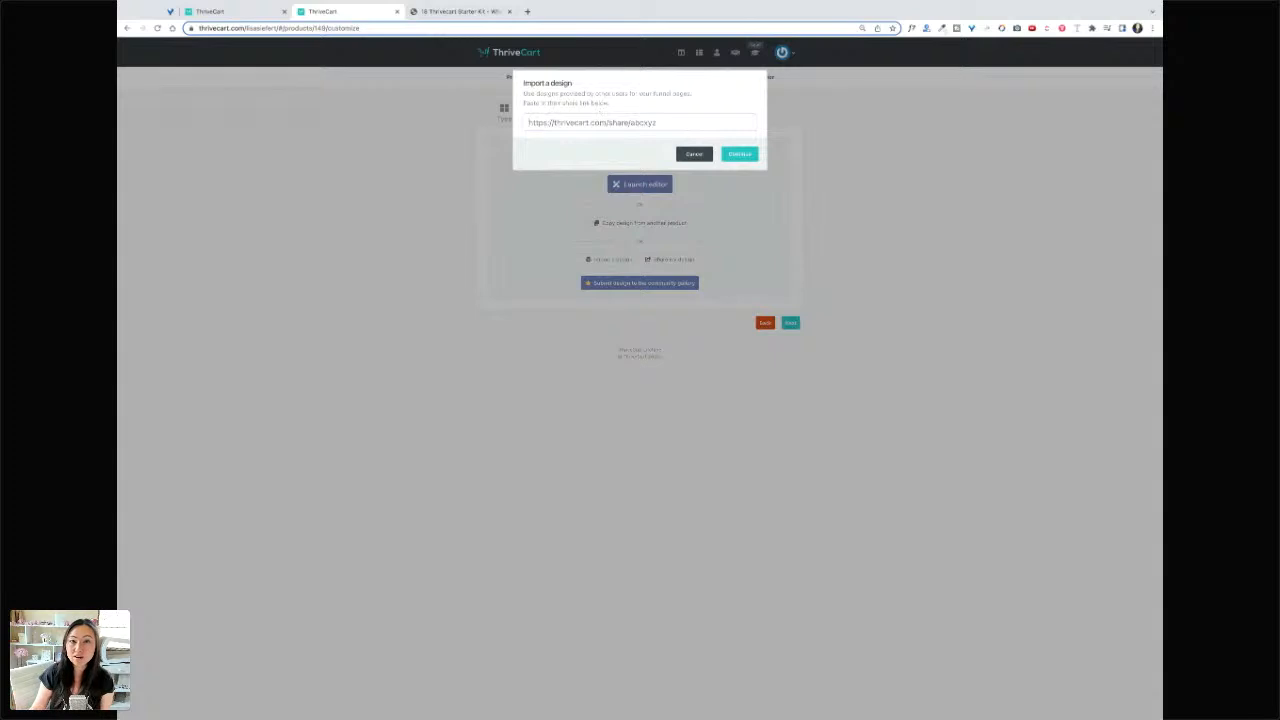
left_click(700, 154)
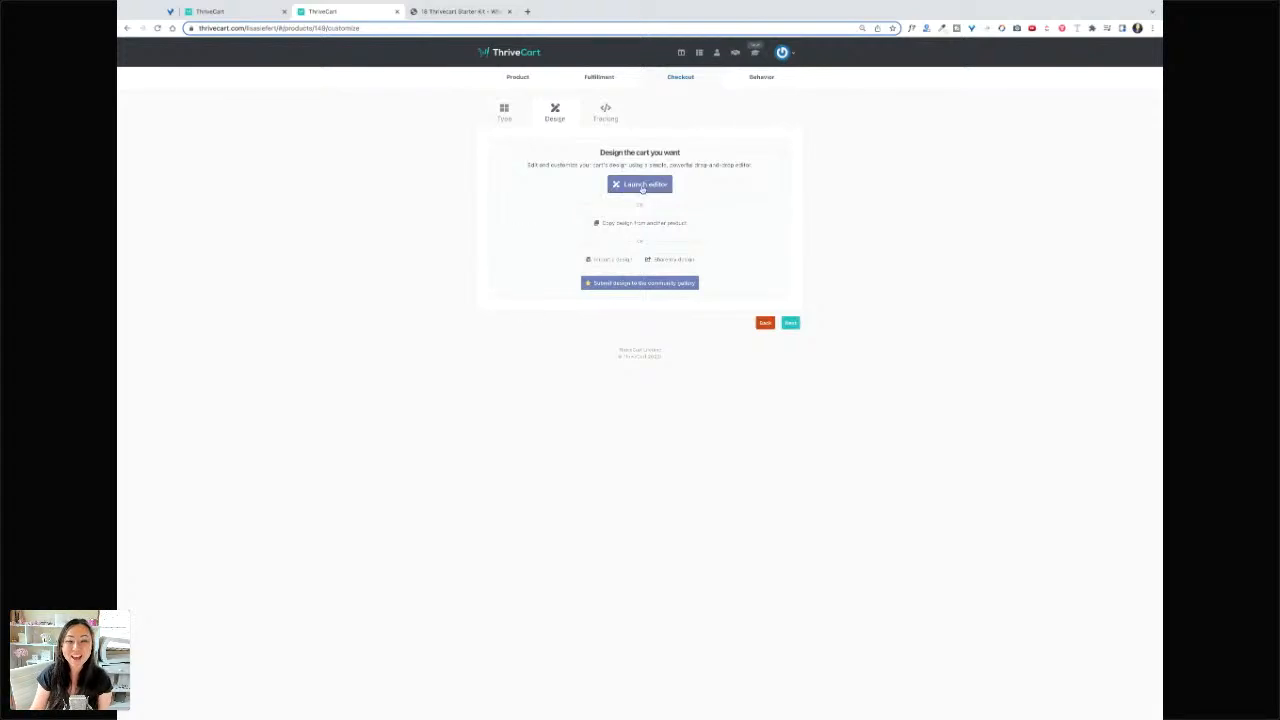
left_click(644, 187)
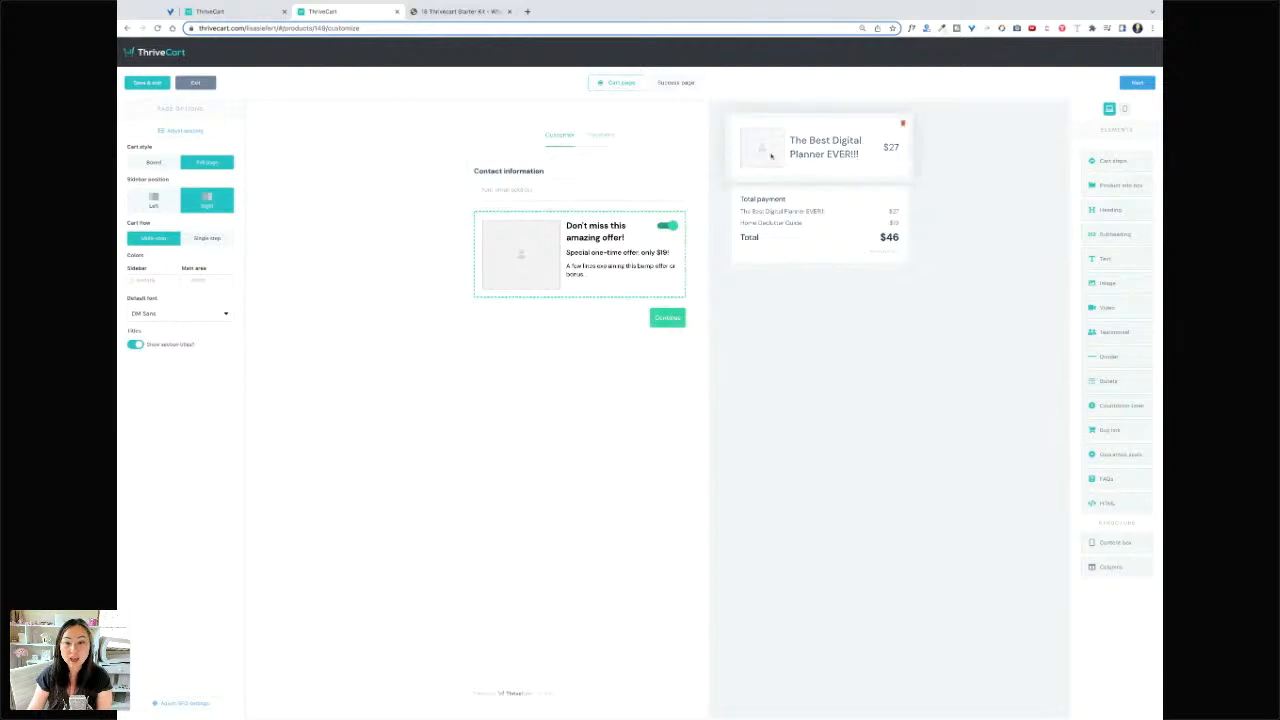
- Set the cart flow to Single-step in the page options
left_click(674, 322)
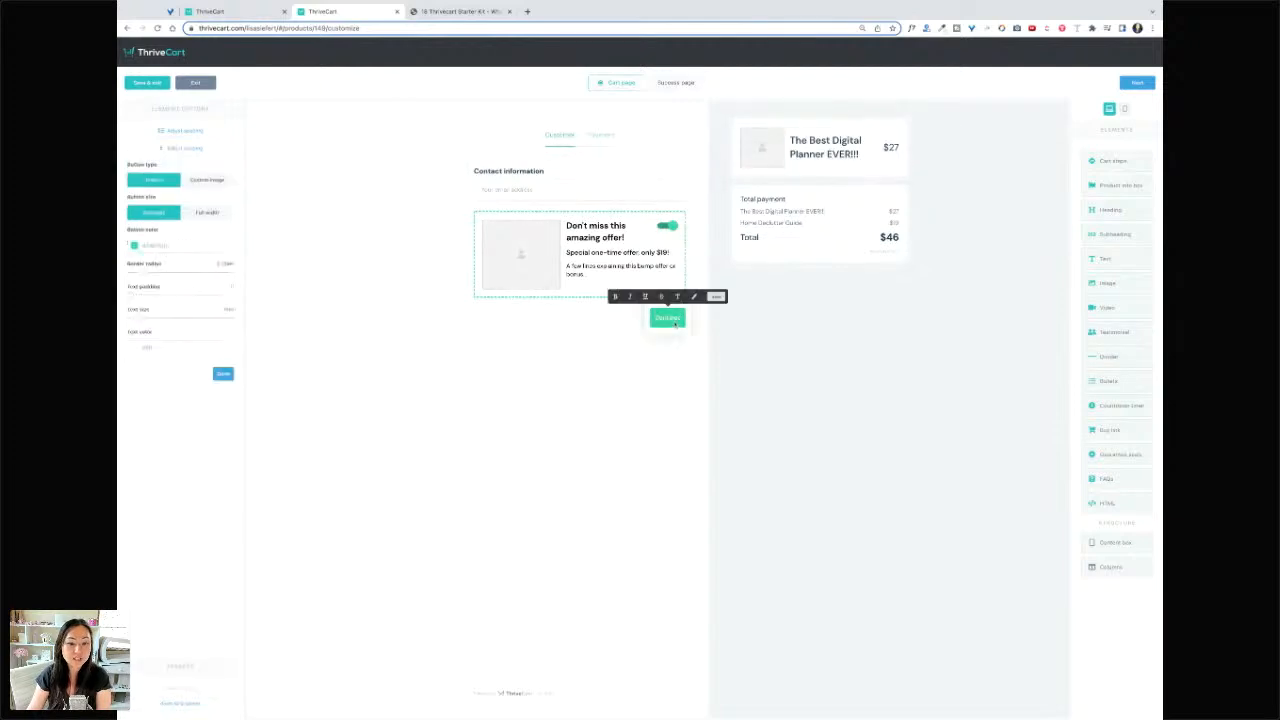
left_click(602, 352)
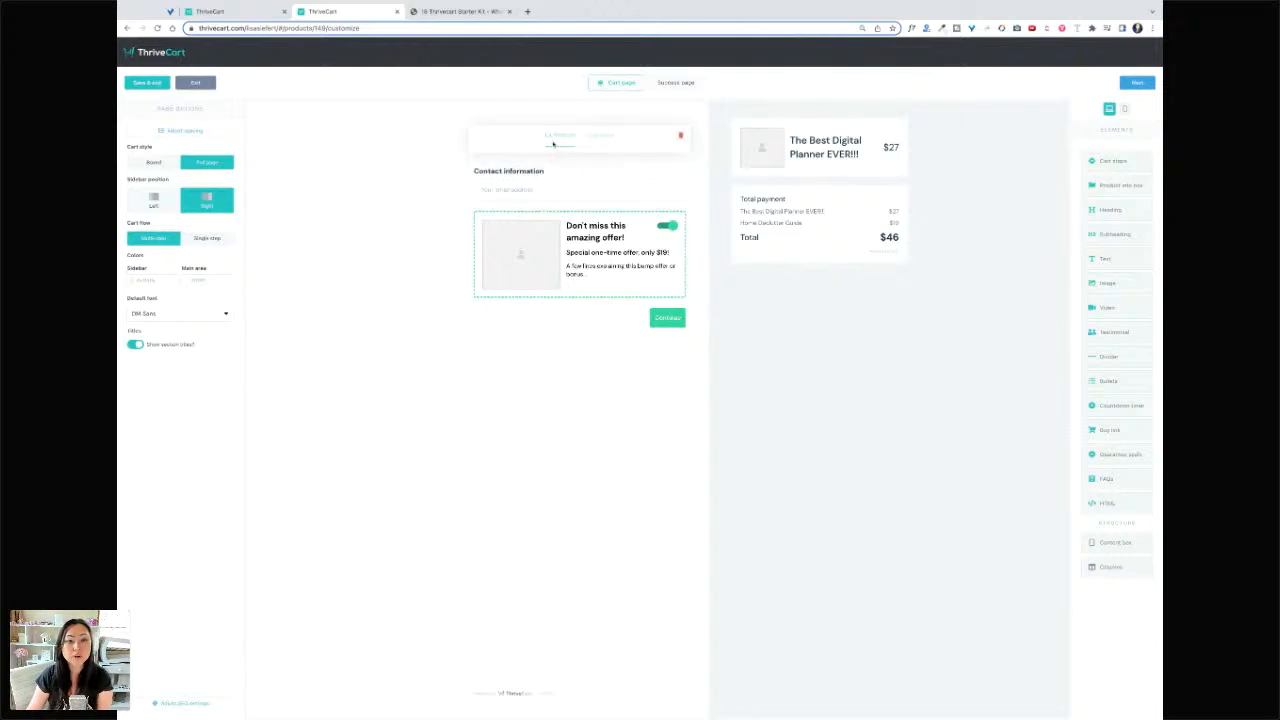
left_click(601, 142)
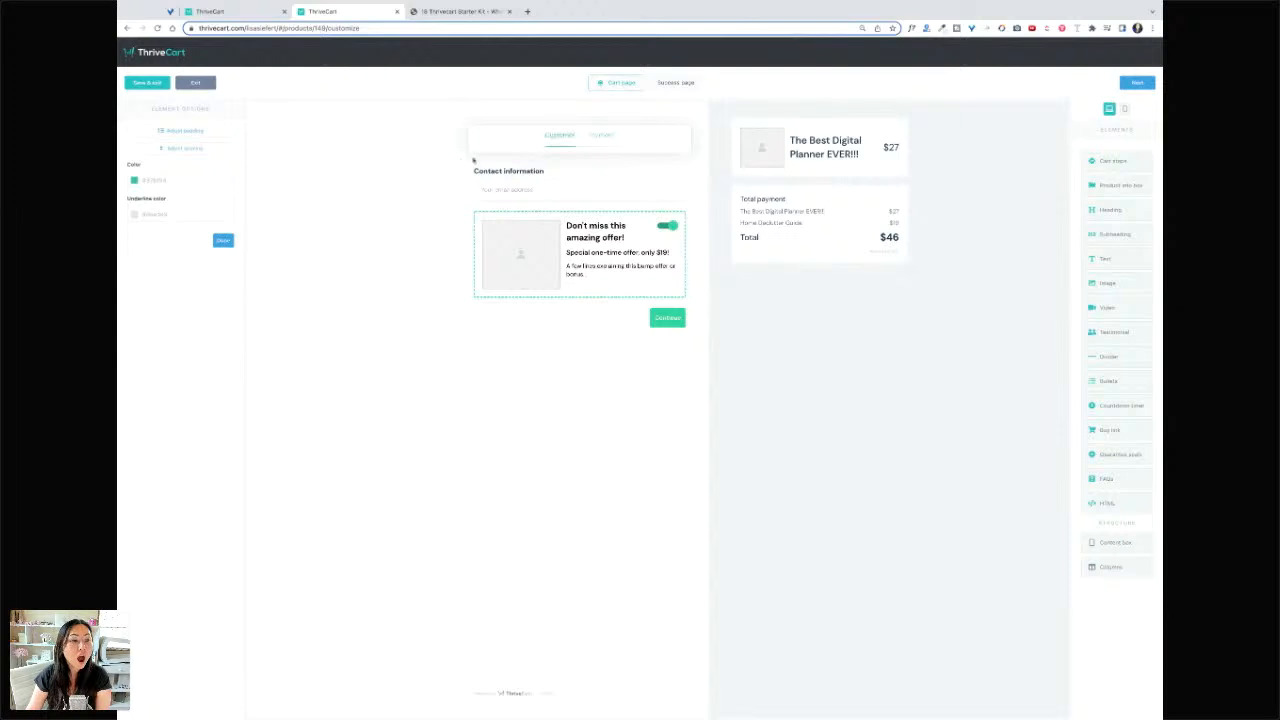
left_click(407, 235)
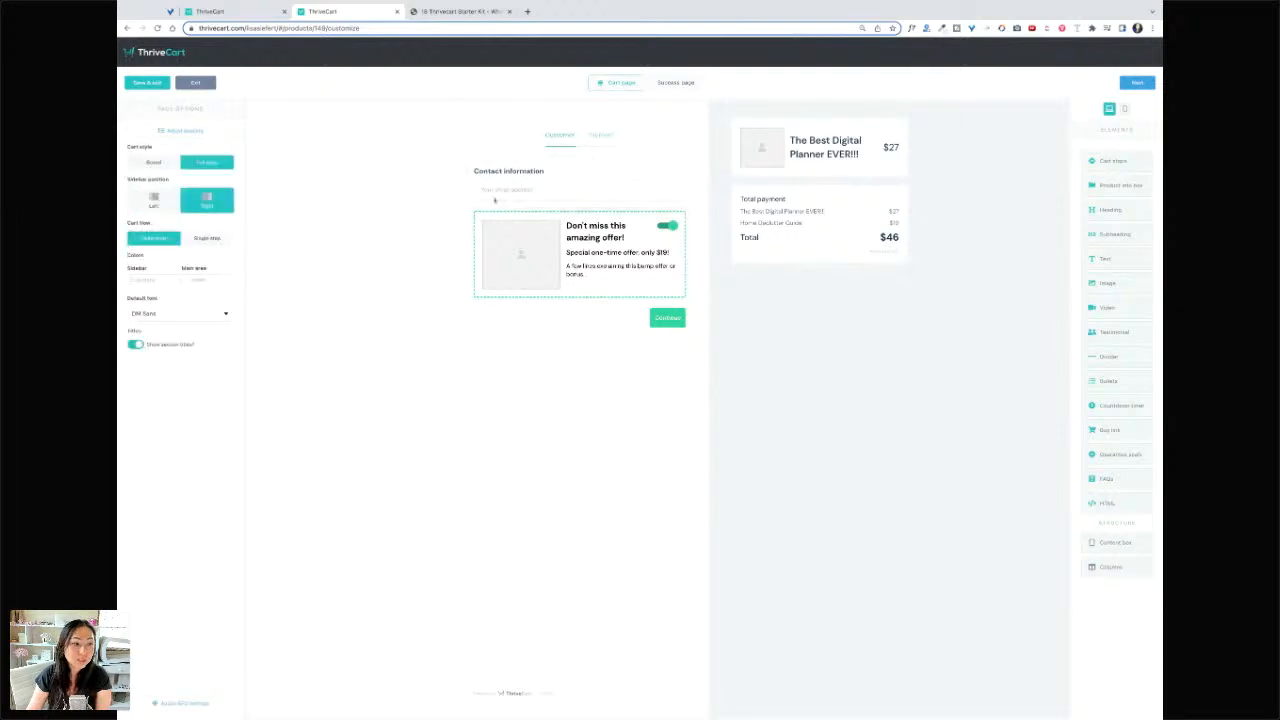
left_click(214, 238)
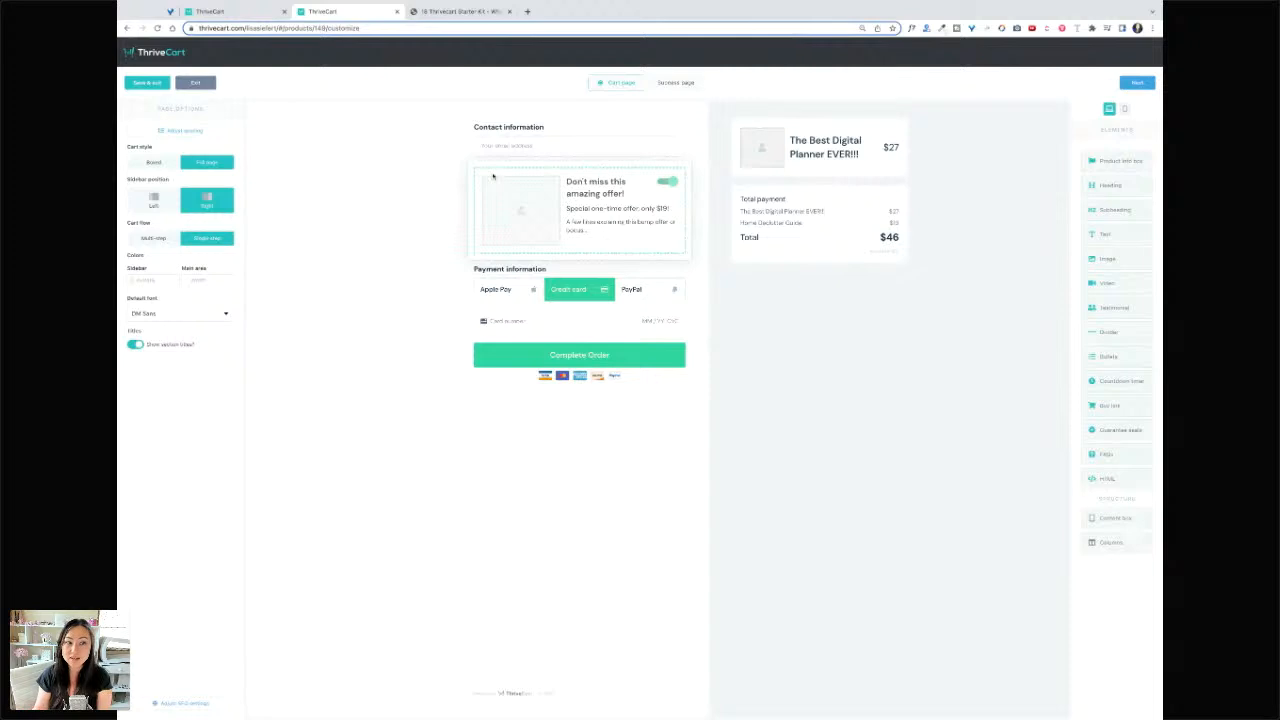
- Retitle the Contact information heading to 'Greatest Planner Boss On The Planet'
left_click(572, 154)
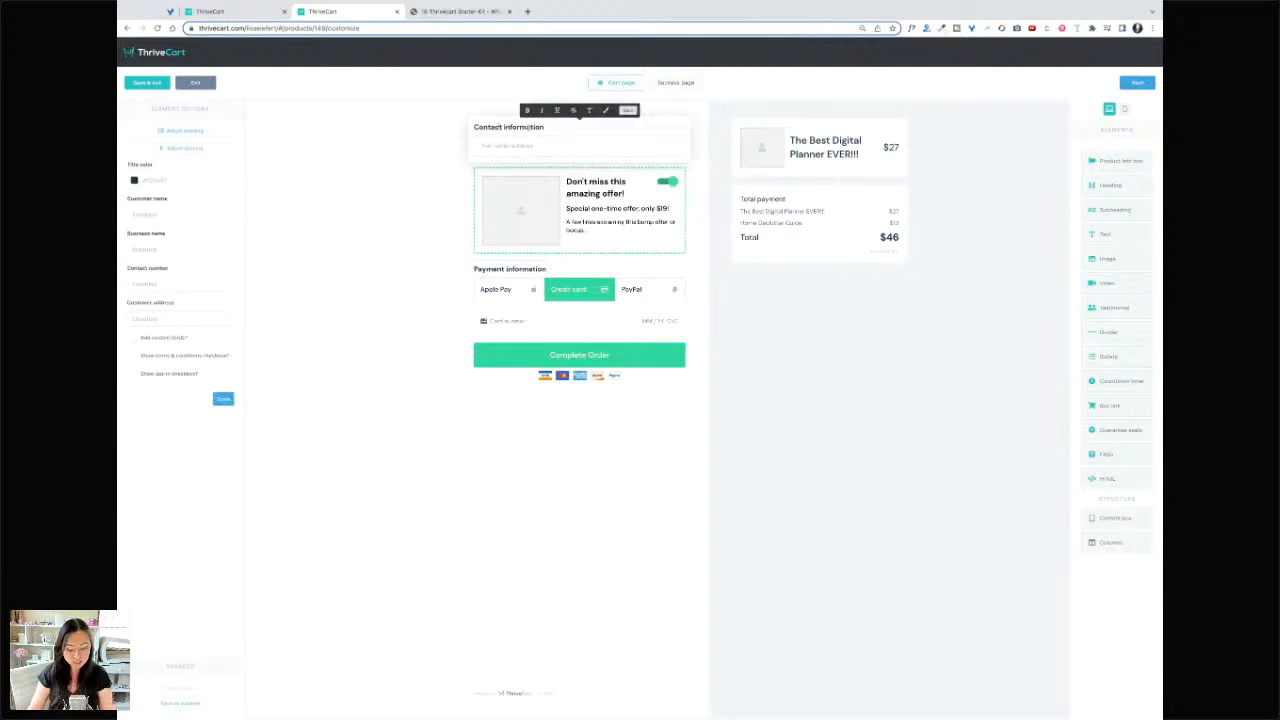
triple_click(530, 127)
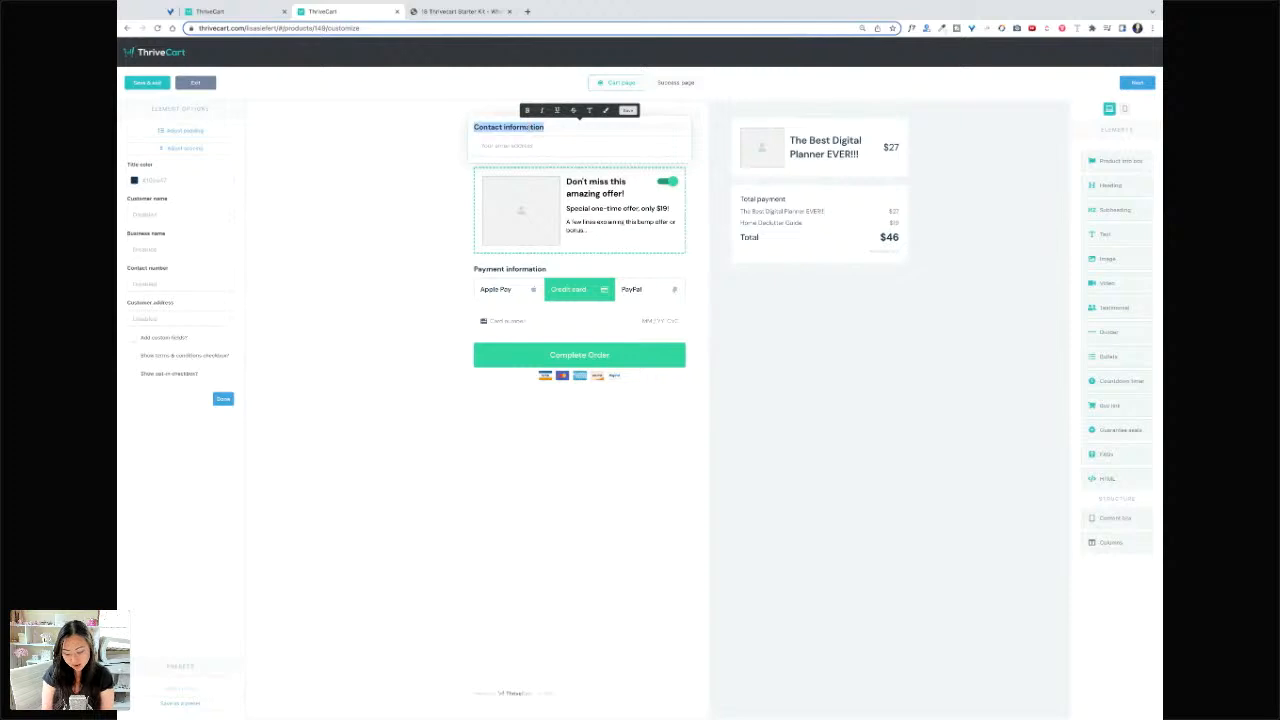
type("Greatest Planner")
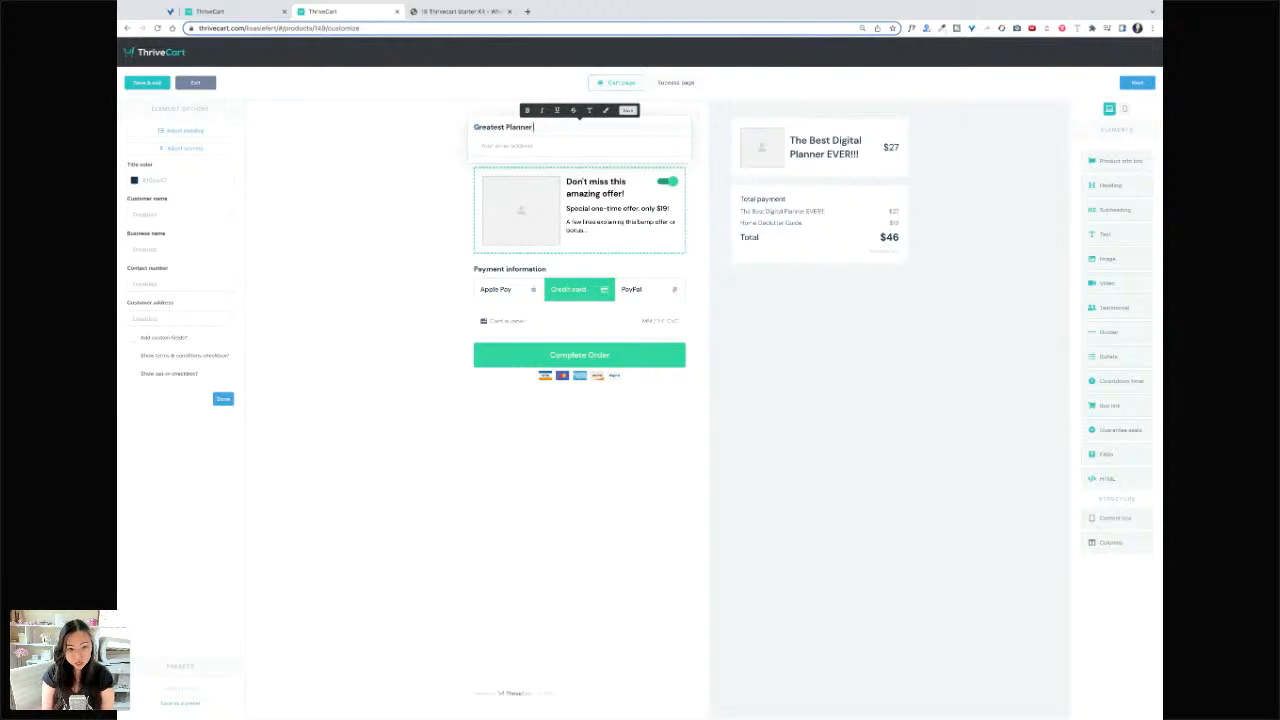
type(" Boss")
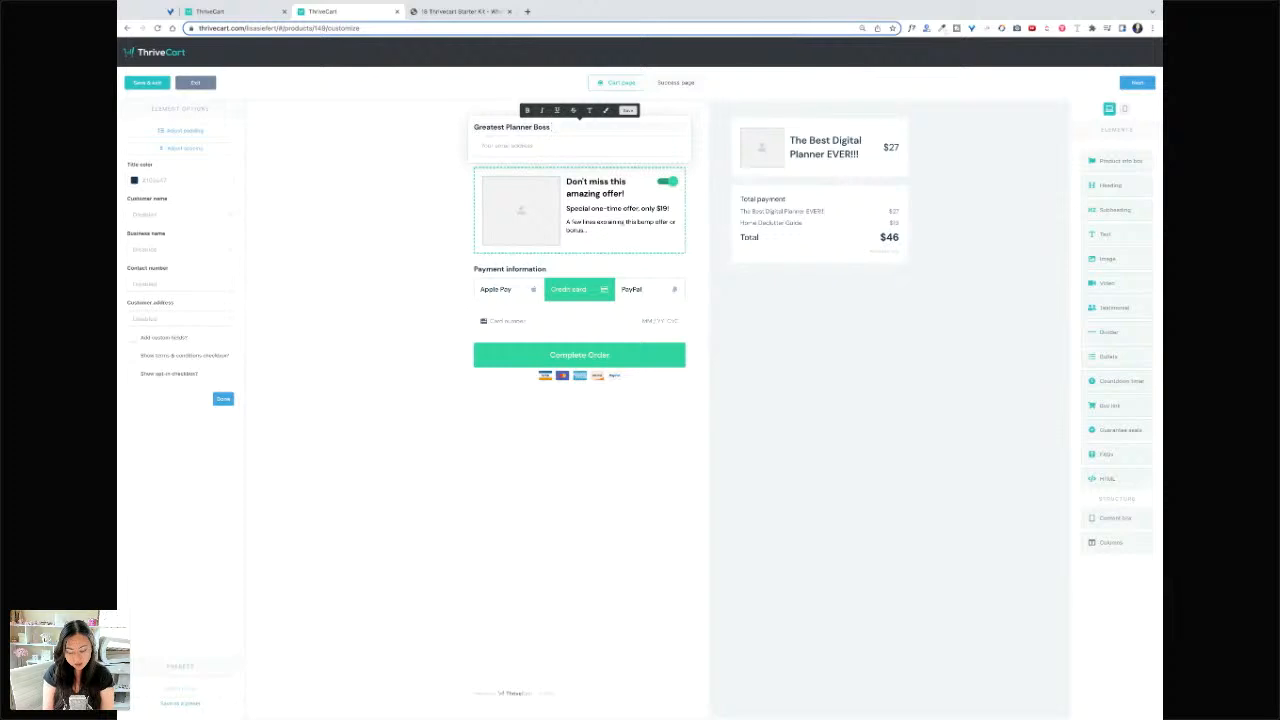
type(" On The Planet")
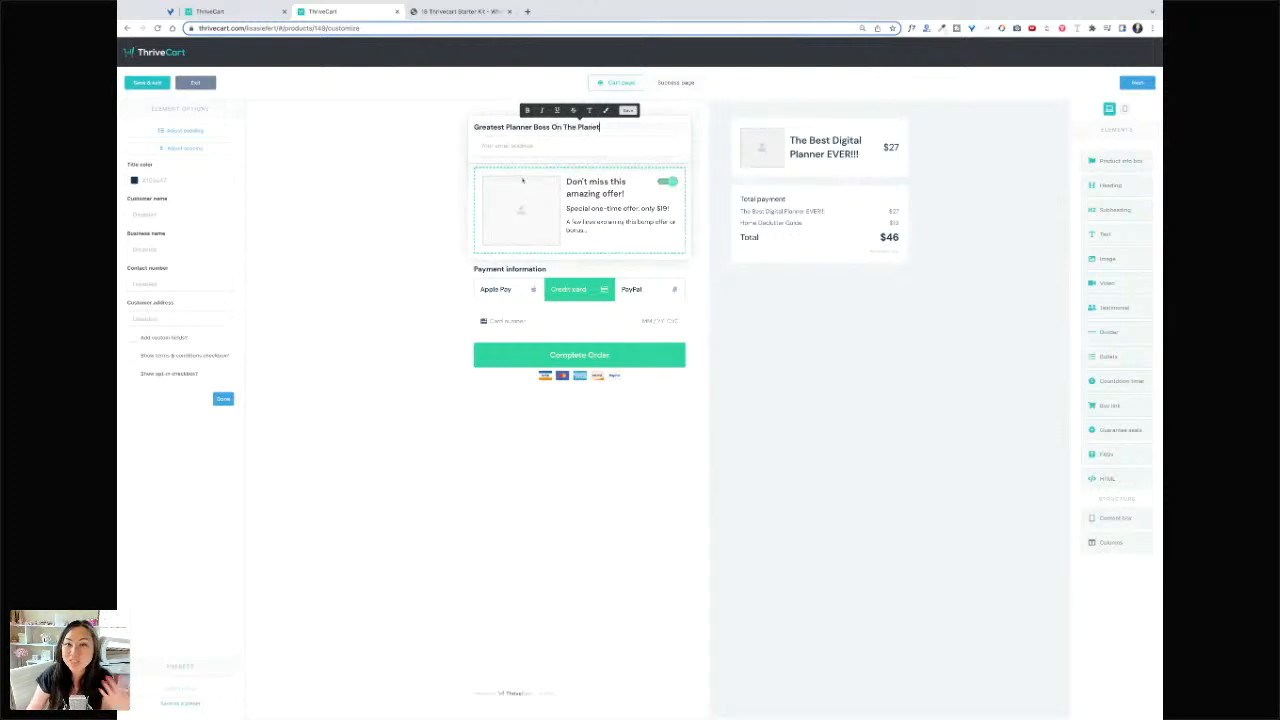
left_click(424, 249)
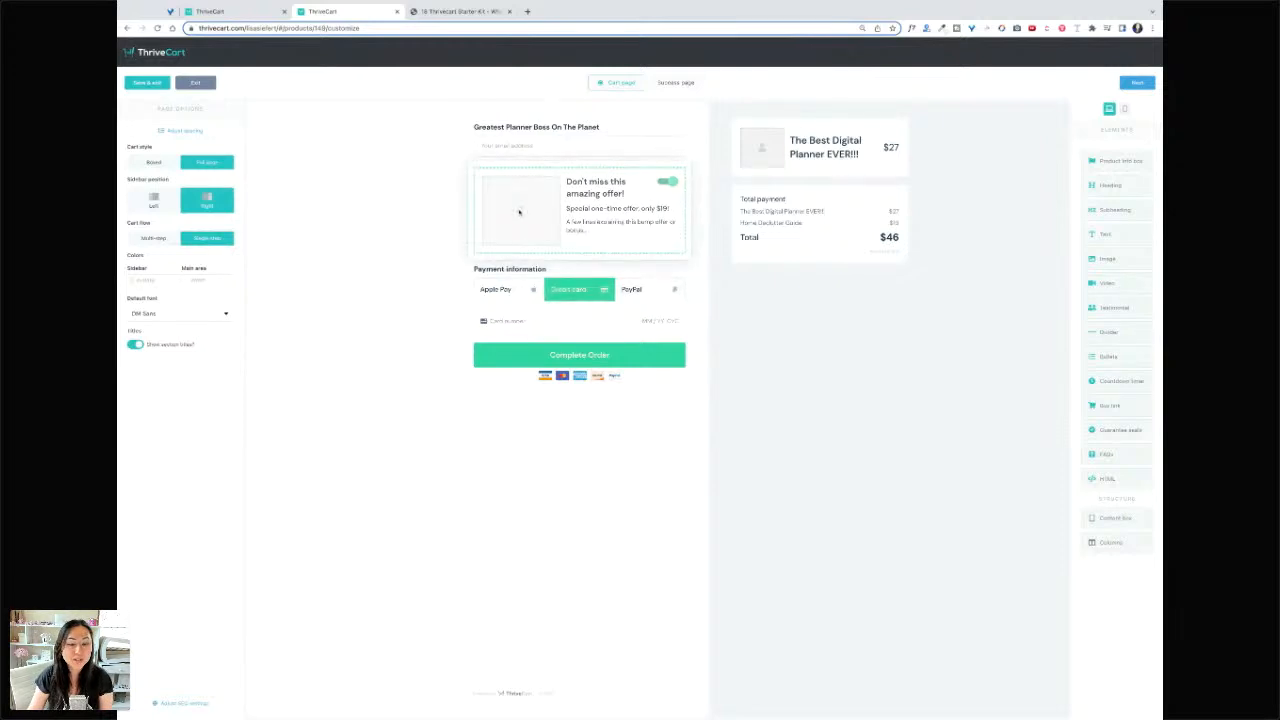
left_click(523, 212)
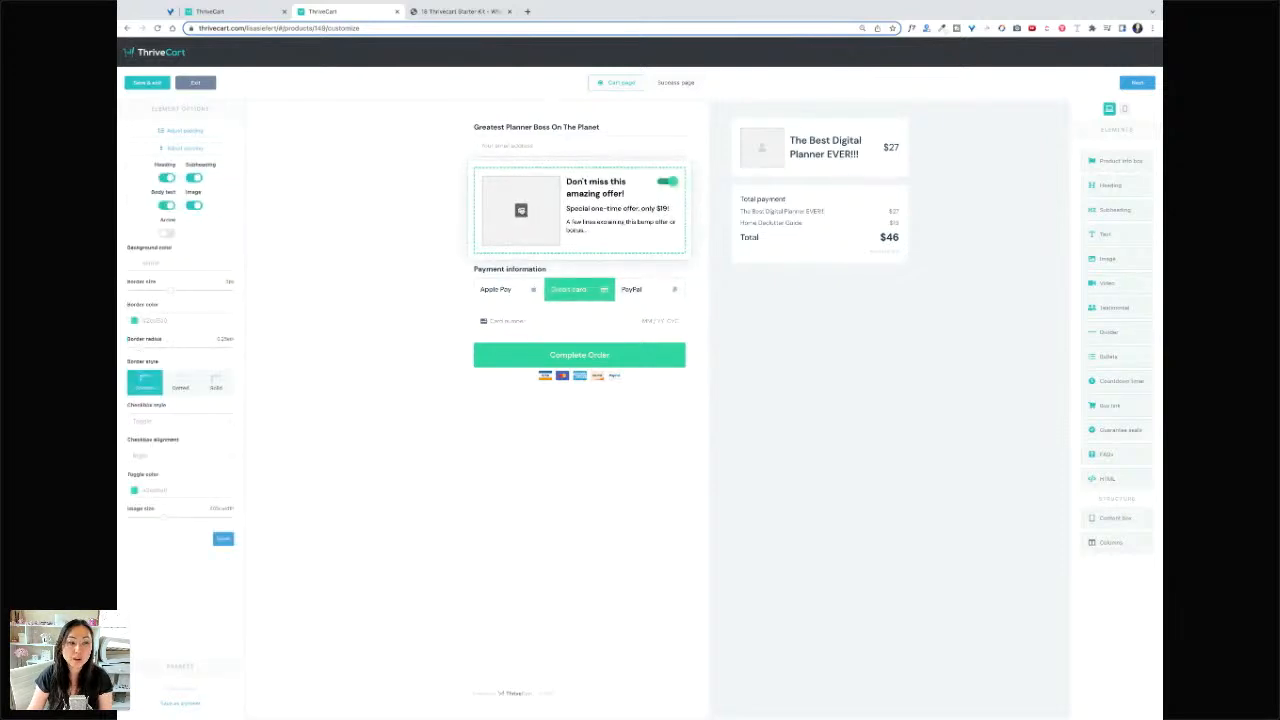
- Put the pink planner photo from the image library into the bump-offer box
left_click(521, 210)
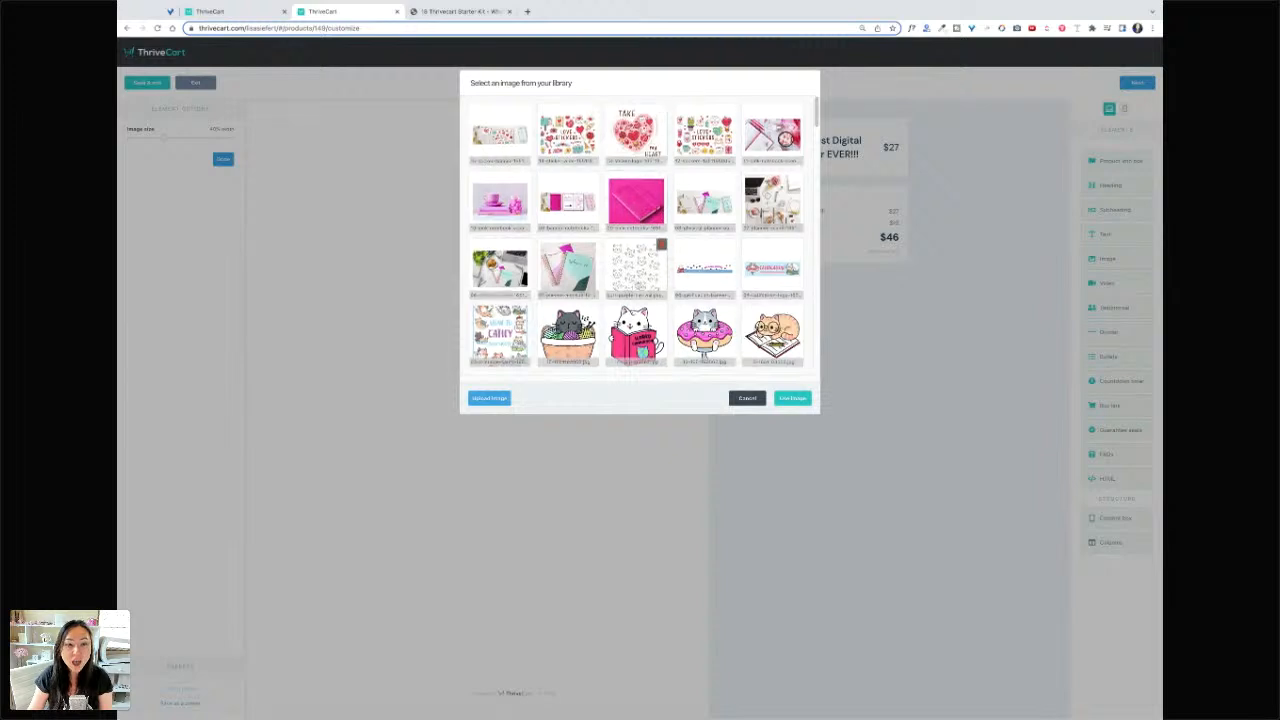
scroll(636, 239, "down", 5)
scroll(636, 239, "up", 5)
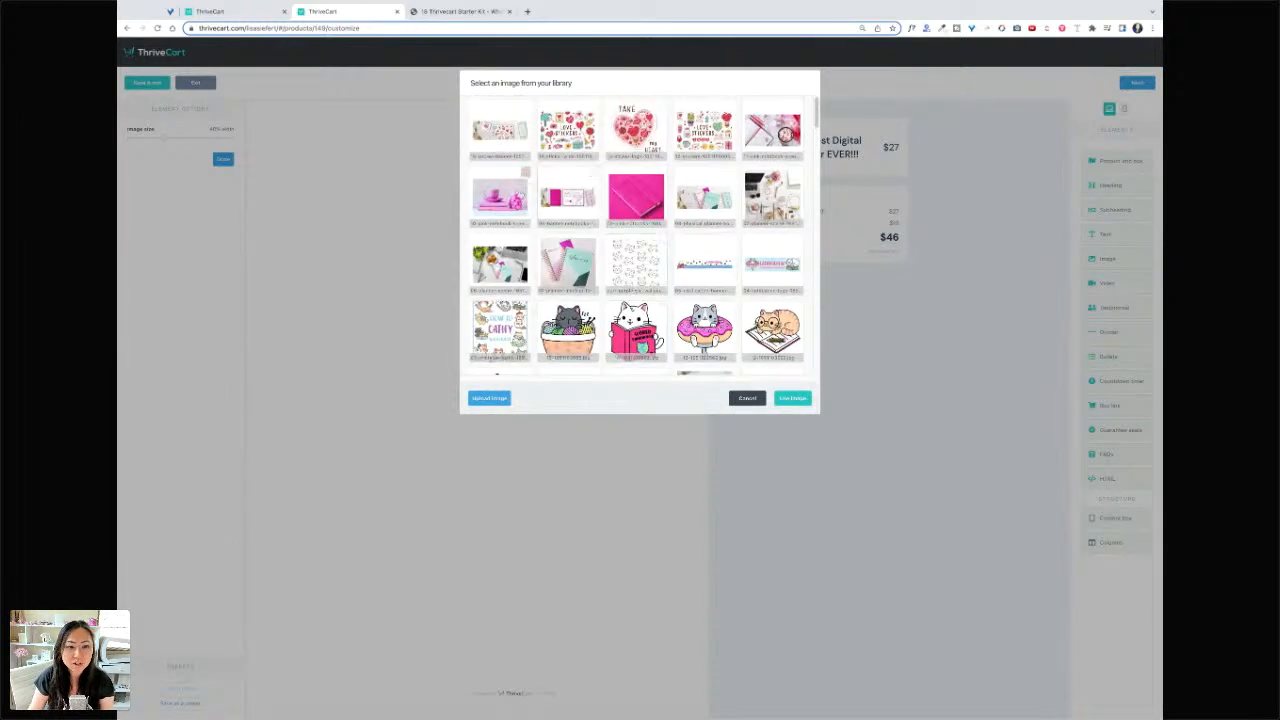
left_click(792, 399)
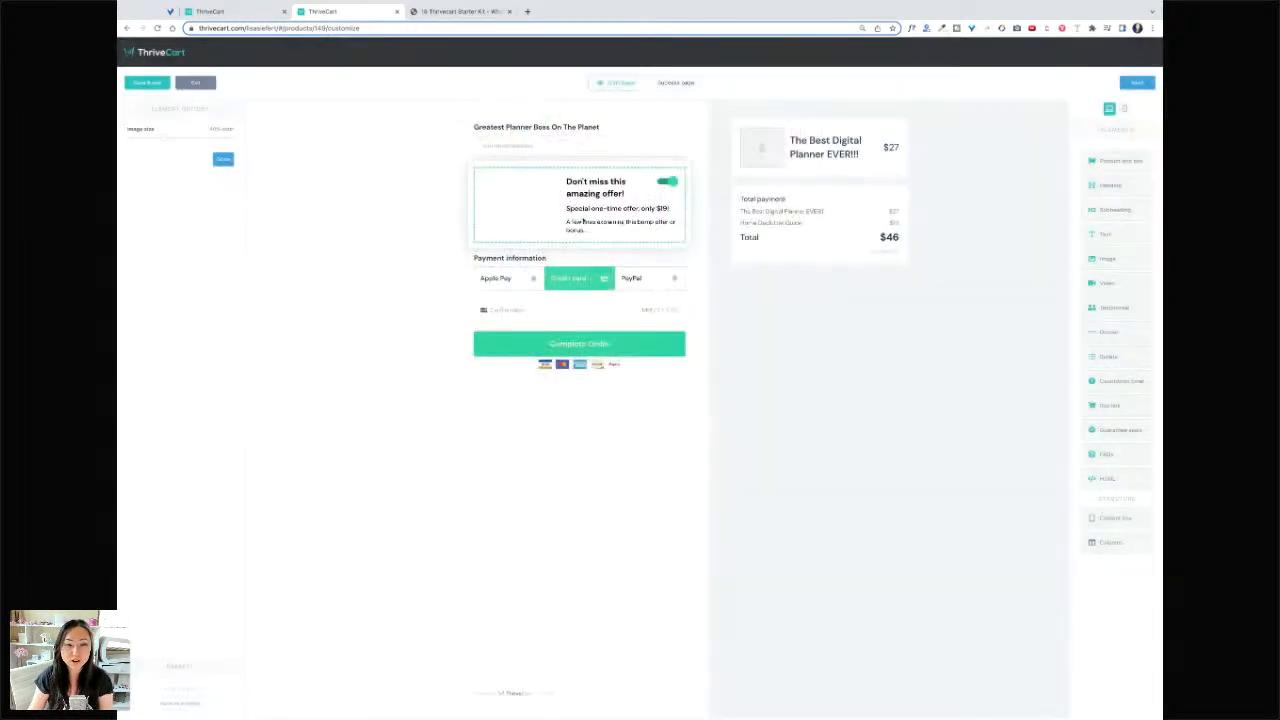
left_click(538, 149)
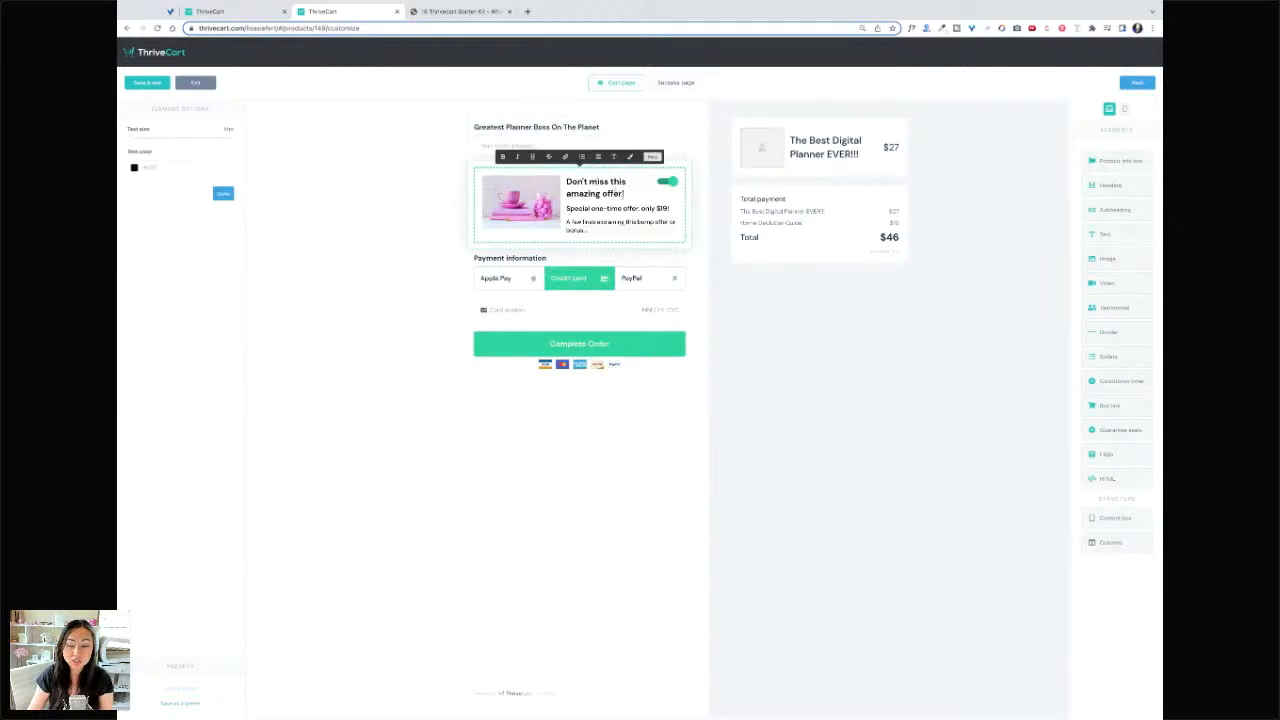
- Replace the bump heading with 'Grab the Home Declutter Guide RIGHT NOW'
left_click(624, 193)
left_click_drag(626, 193, 566, 181)
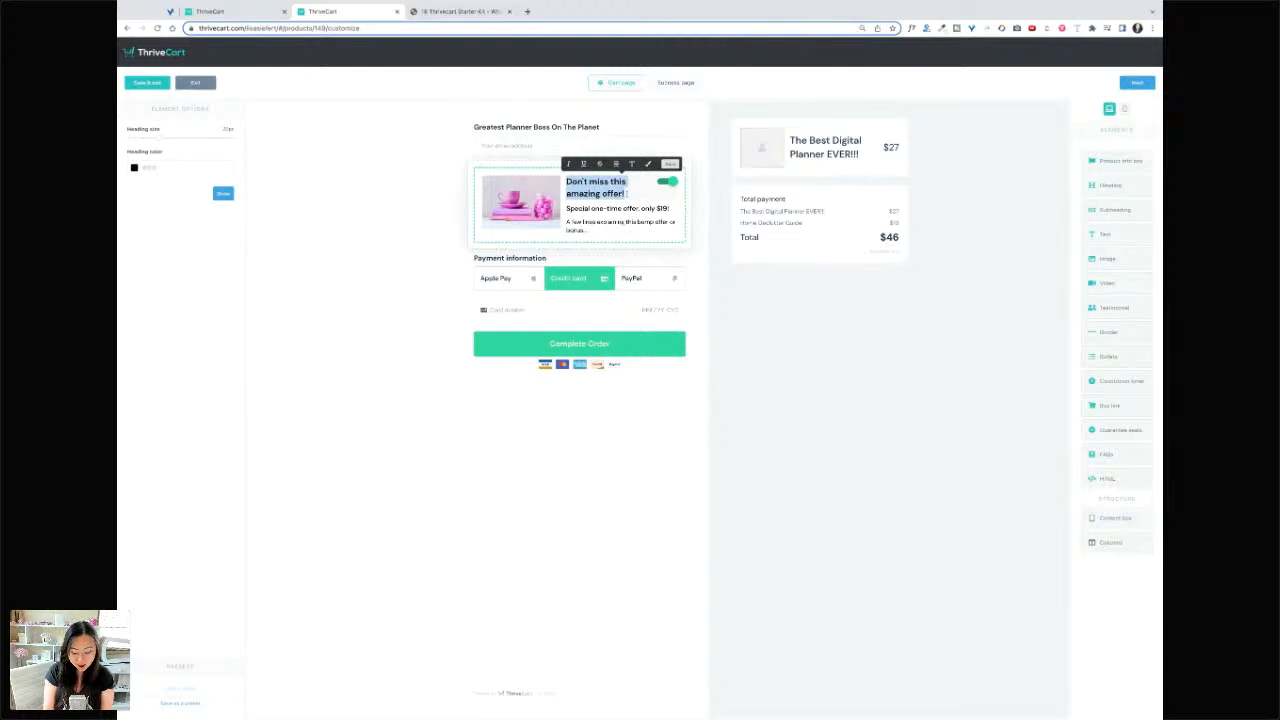
type("Grab the")
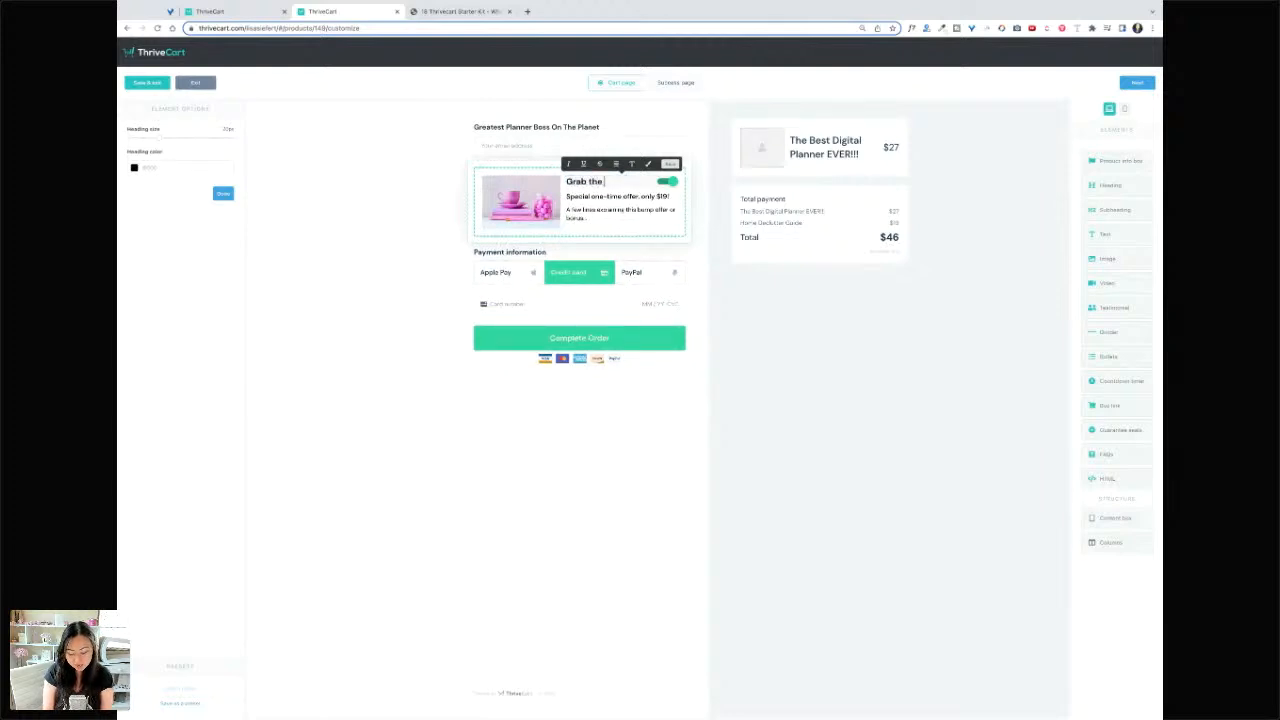
type(" Home Declut")
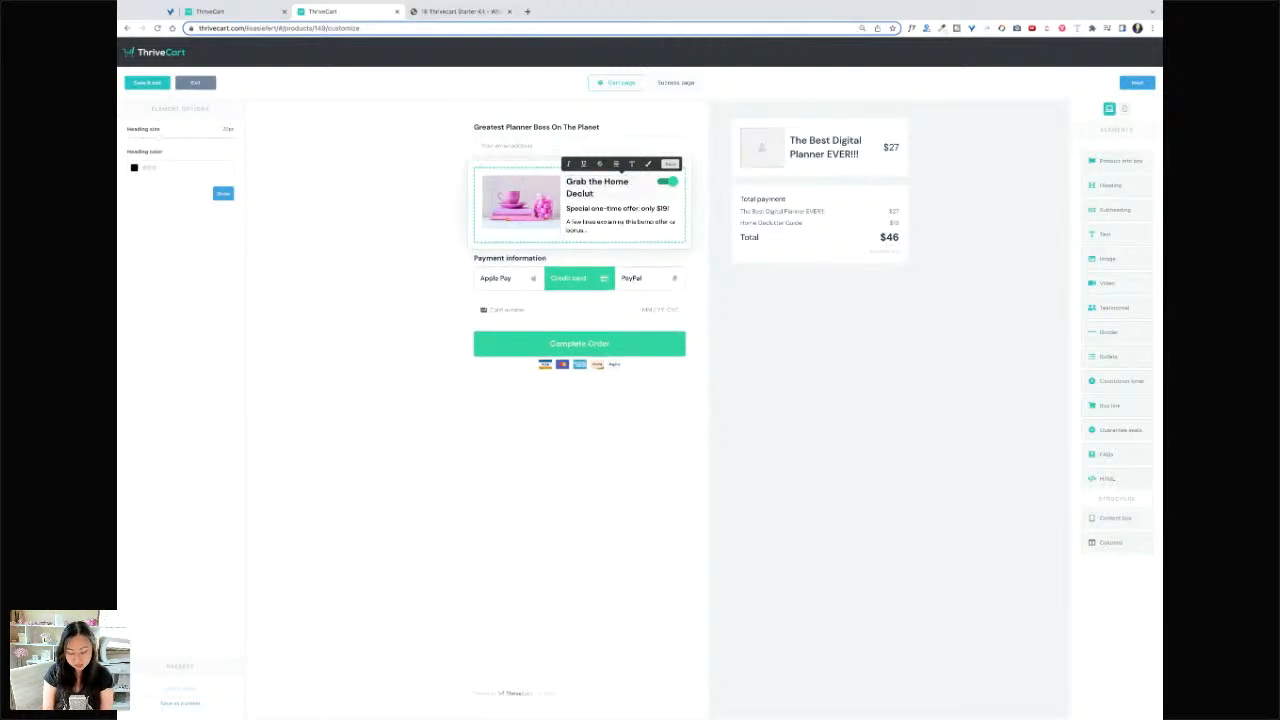
type("ter Guide RIGHT NOW")
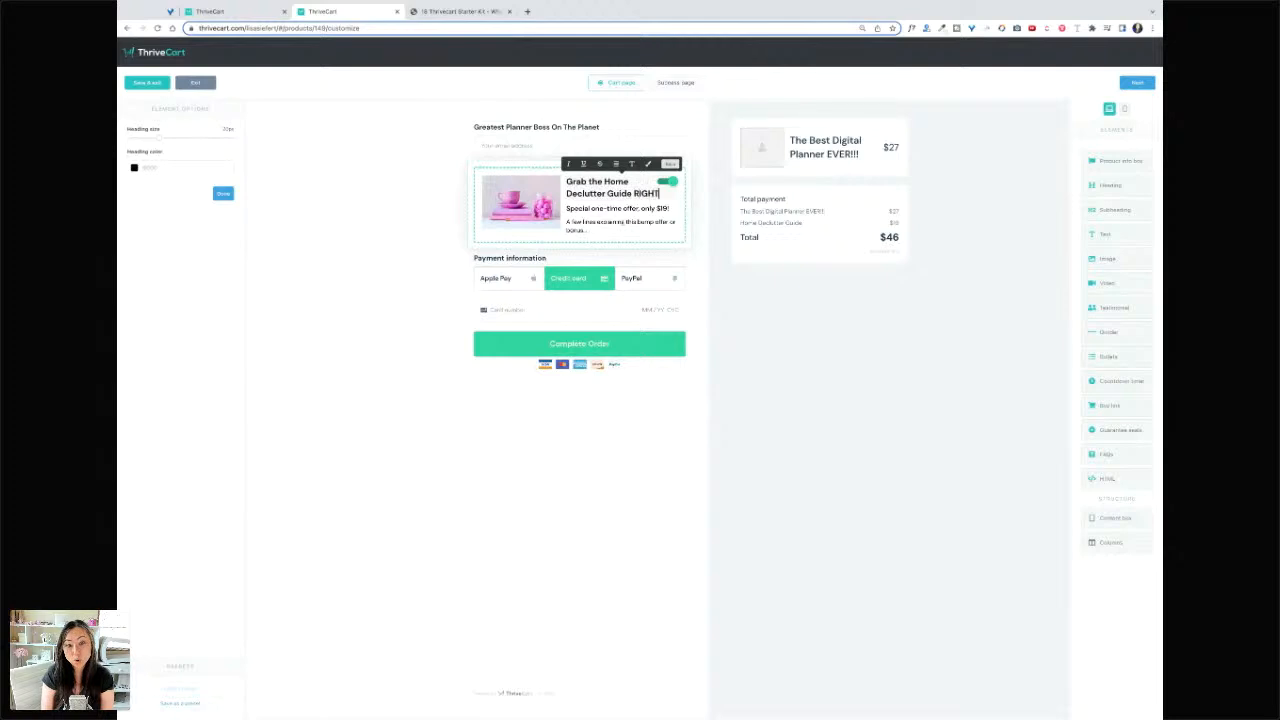
- Reword the bump description to: normally $97, now 80% off if you add it to your cart
left_click(606, 220)
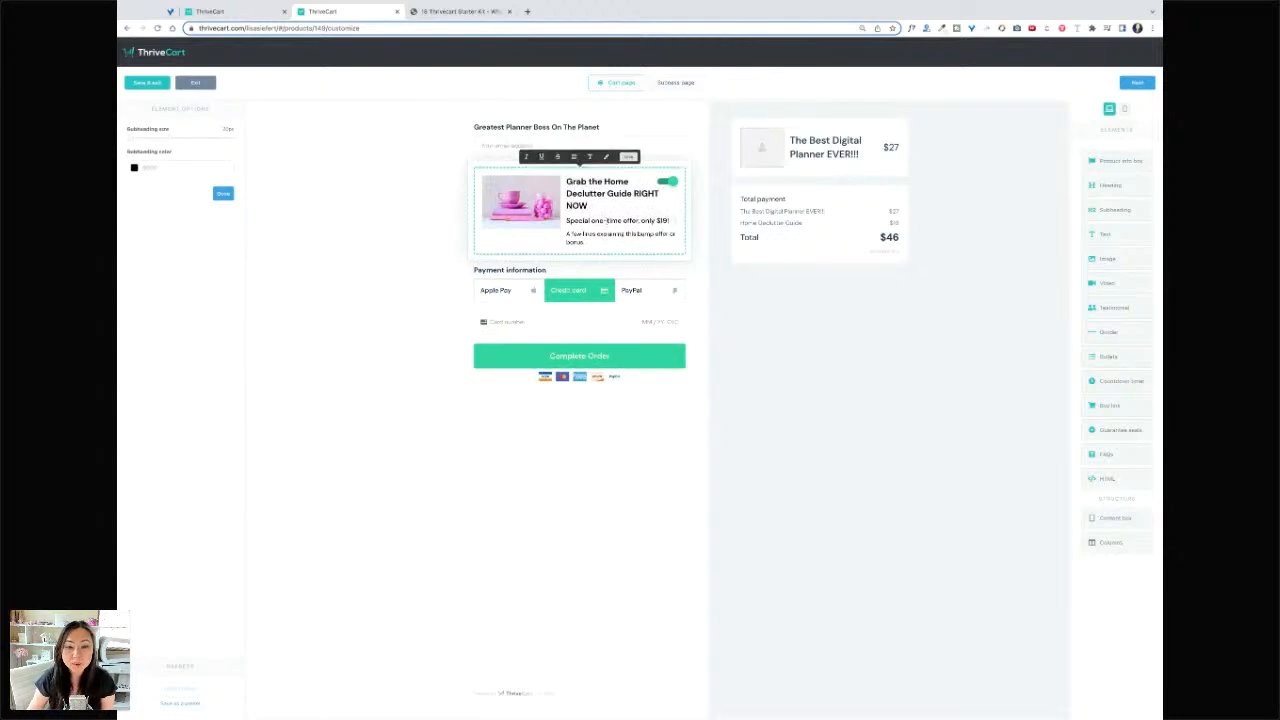
left_click_drag(597, 242, 556, 236)
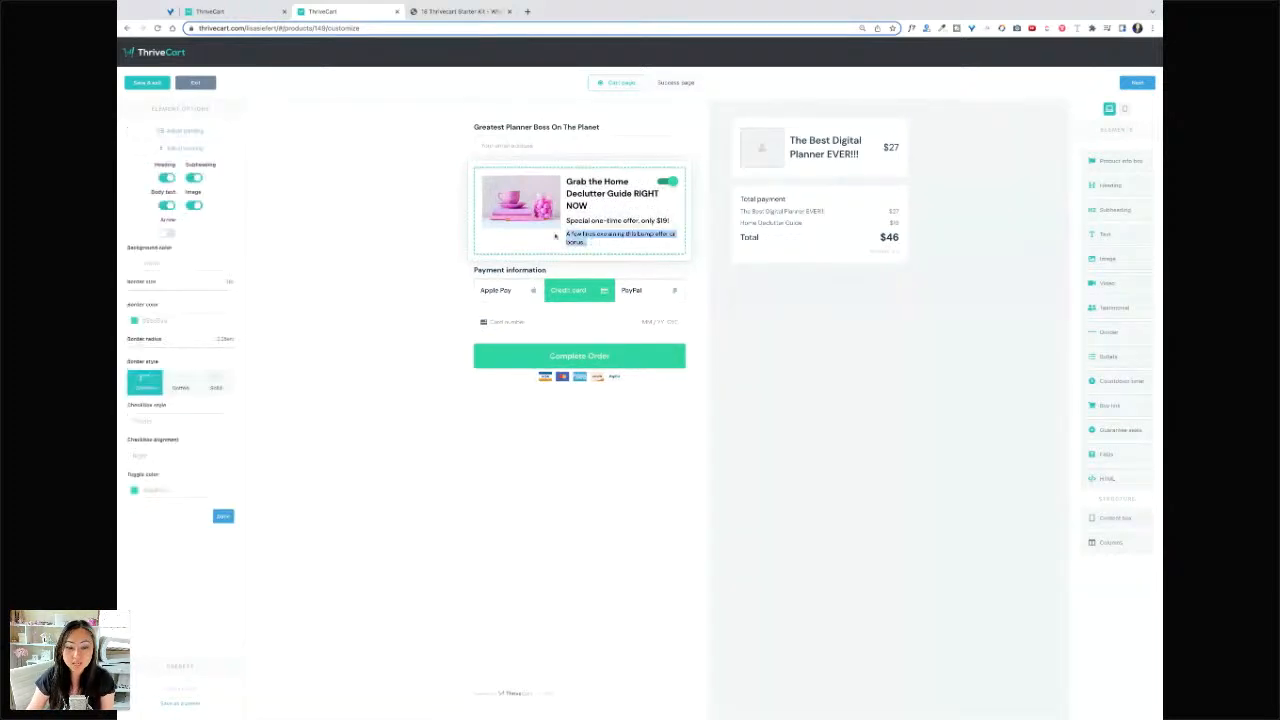
type("Normally")
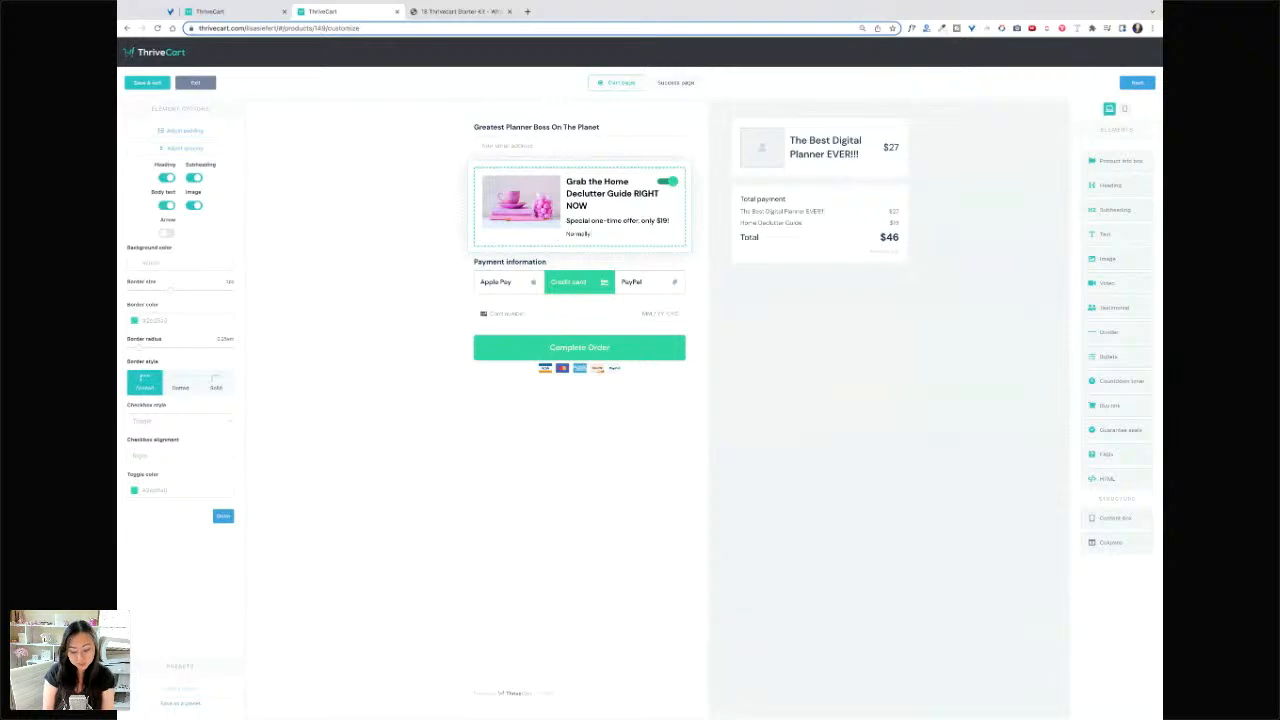
type(" $97 but now")
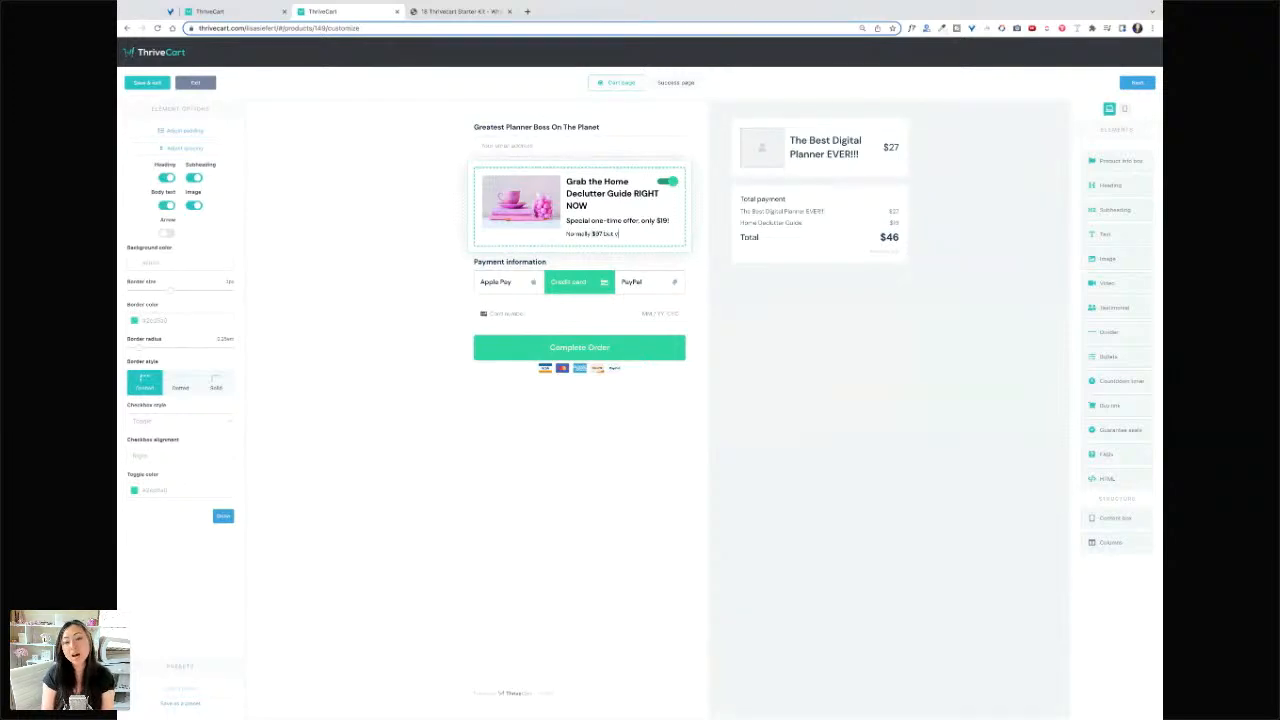
type(" only for jus")
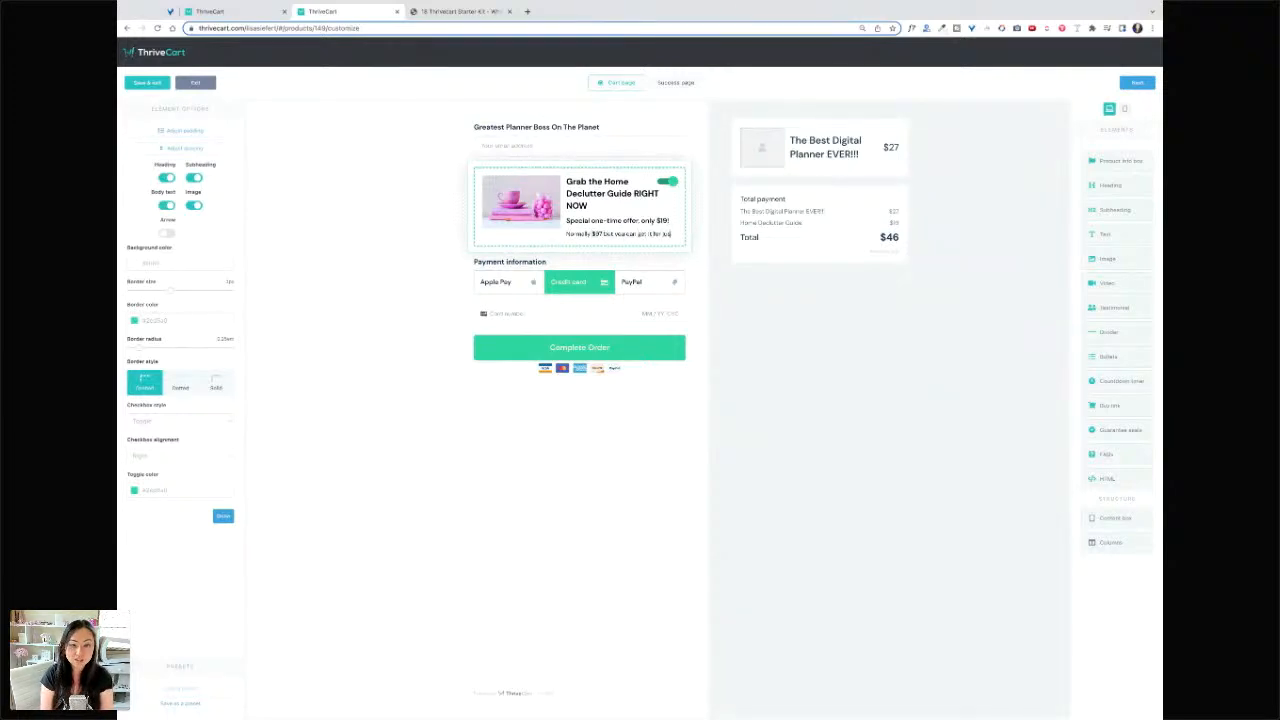
key("BackSpace")
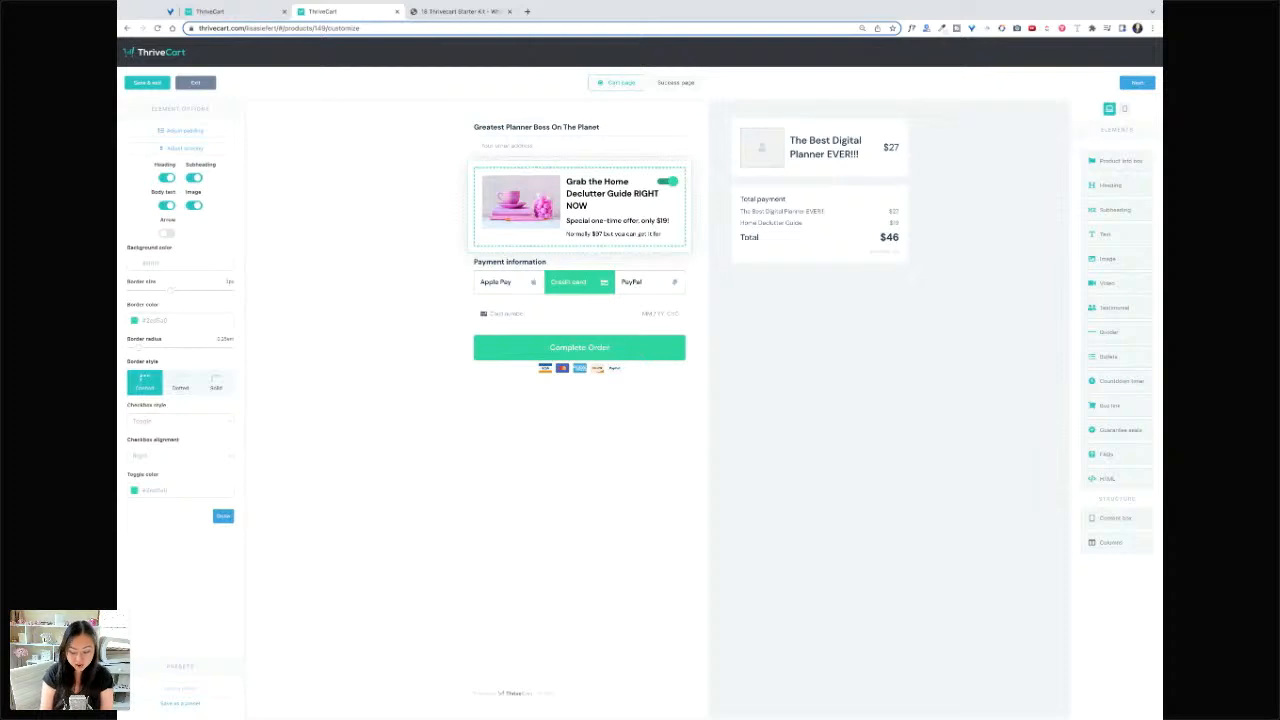
type("80% off")
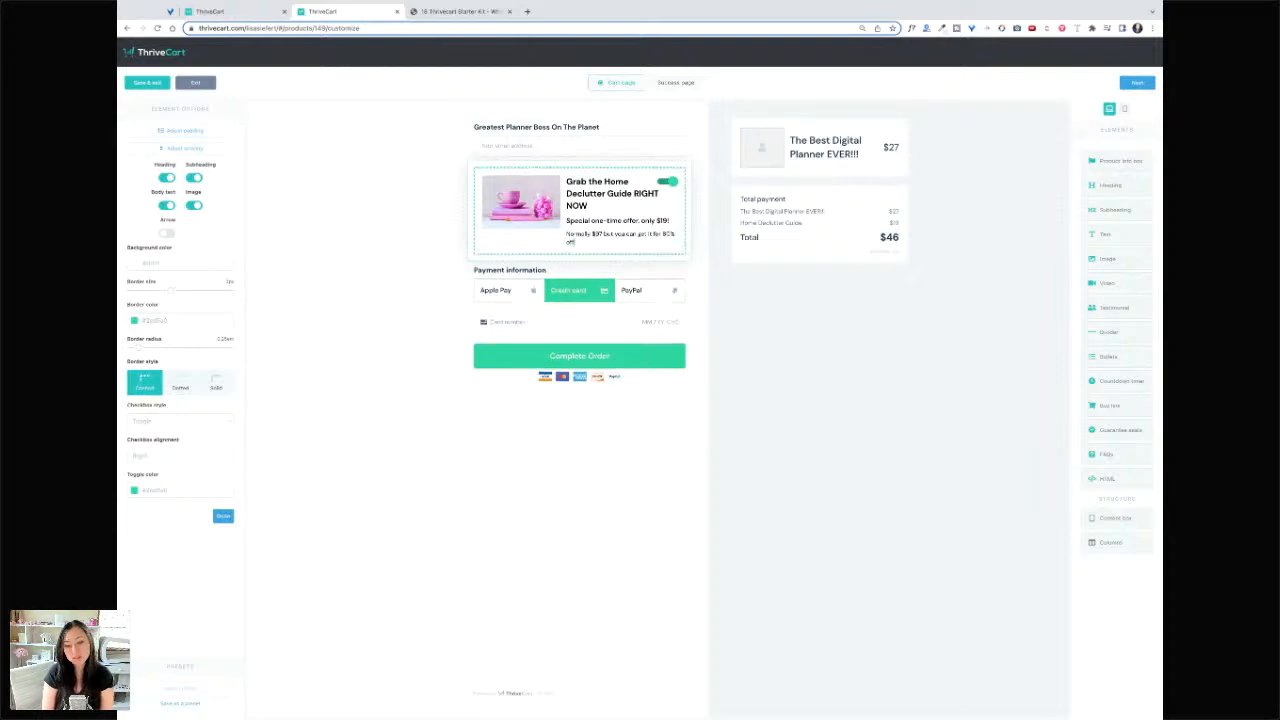
type(" if you")
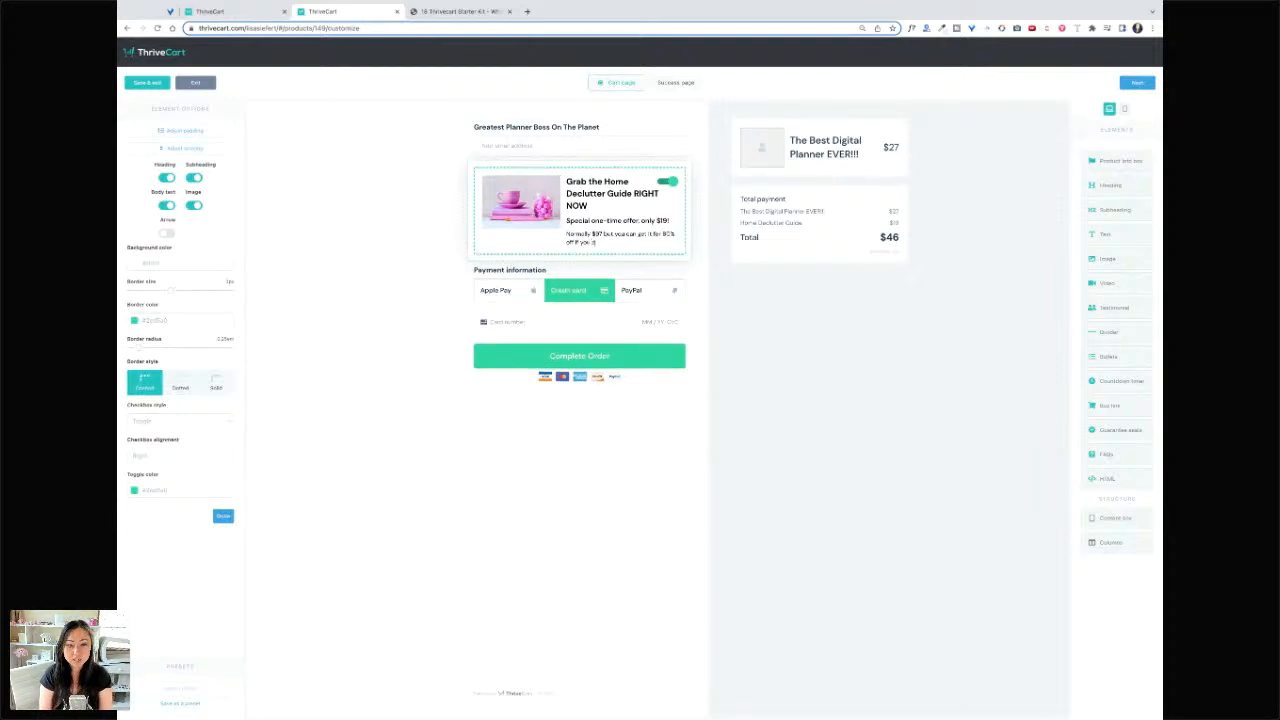
type(" add it to your c")
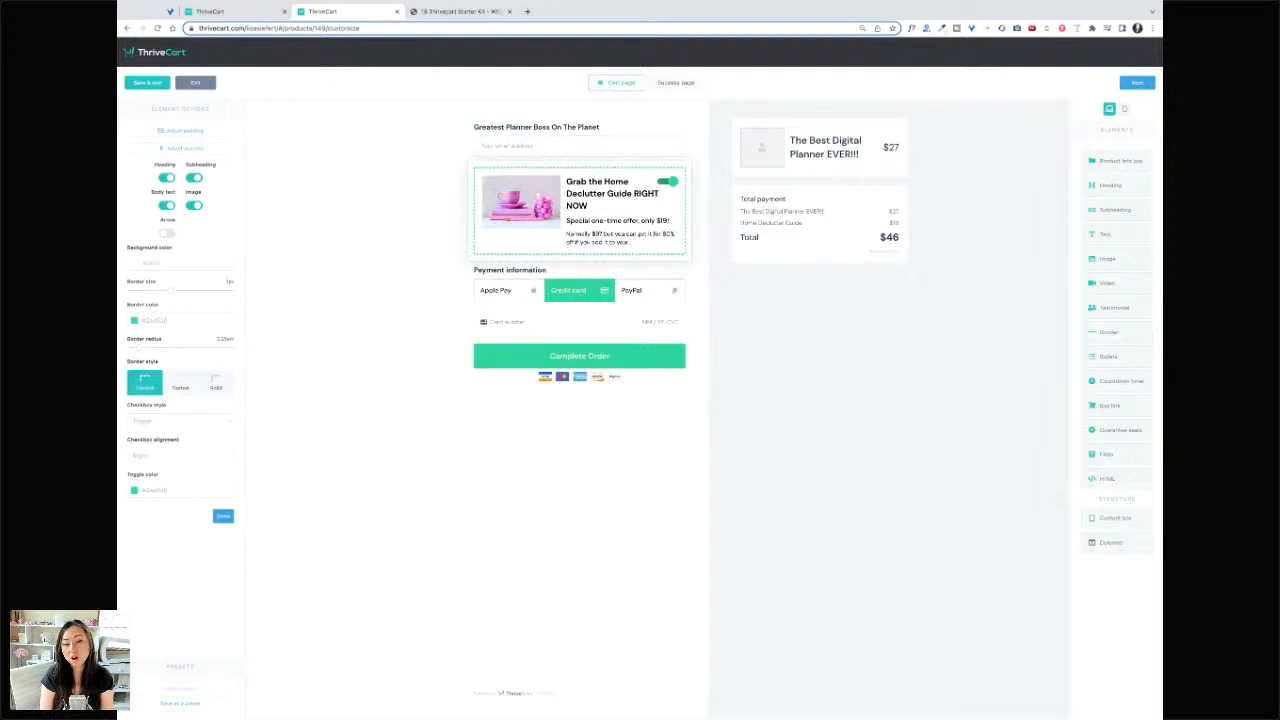
type("art")
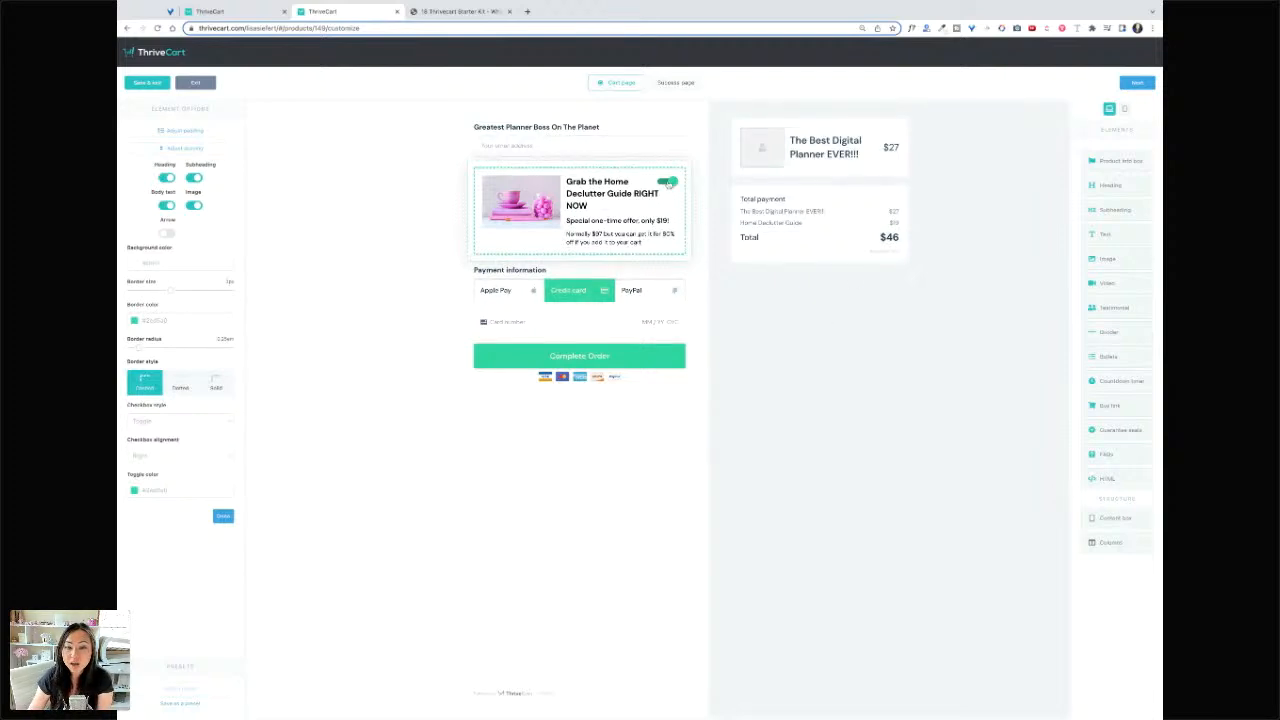
left_click(709, 191)
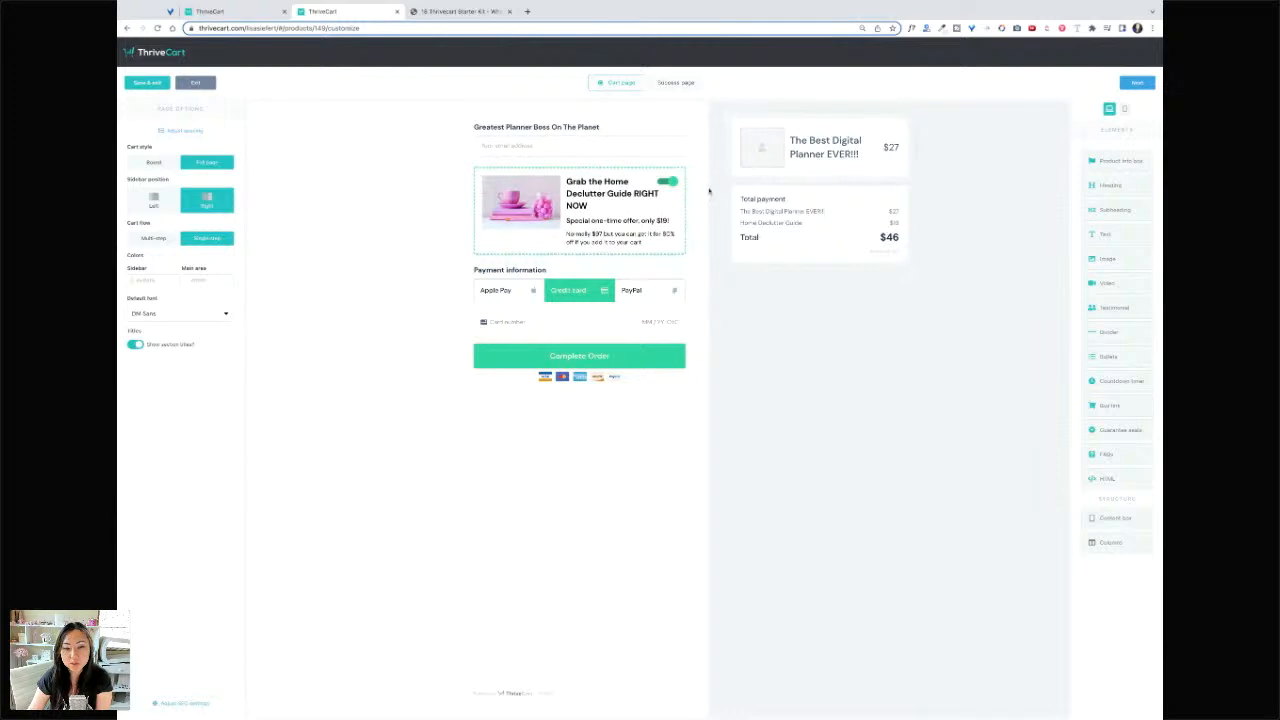
left_click(663, 186)
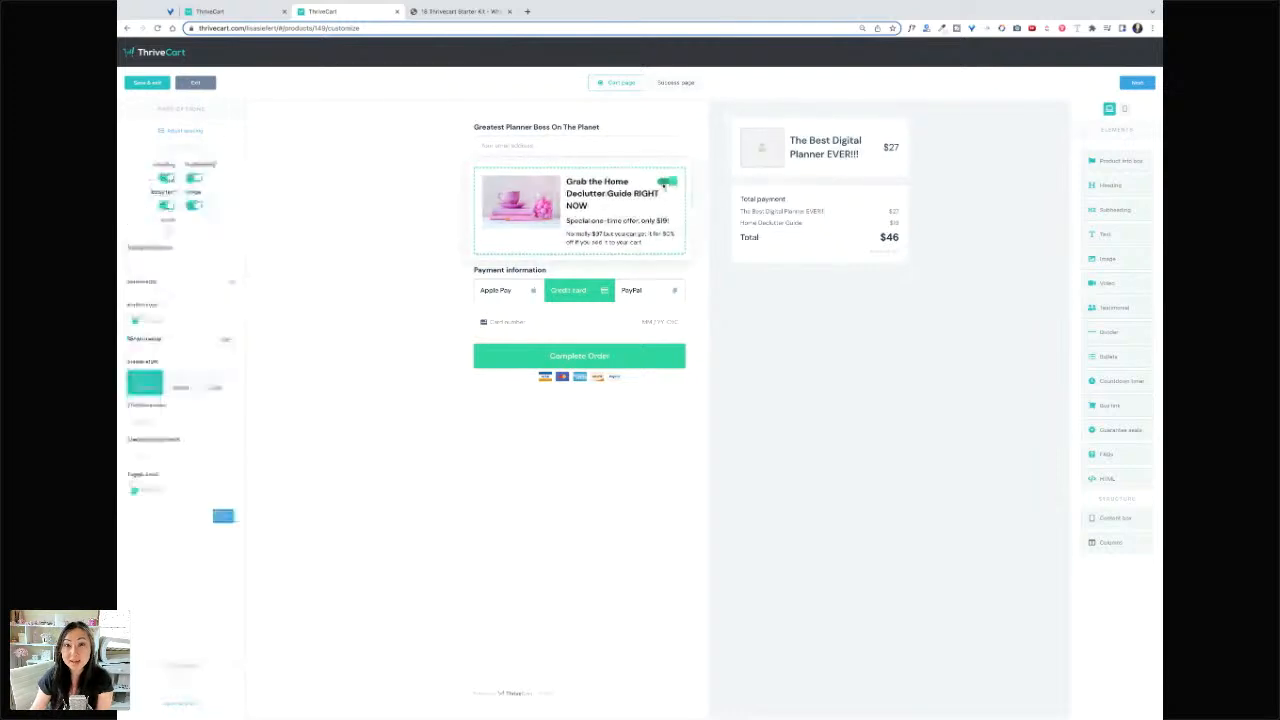
left_click(420, 300)
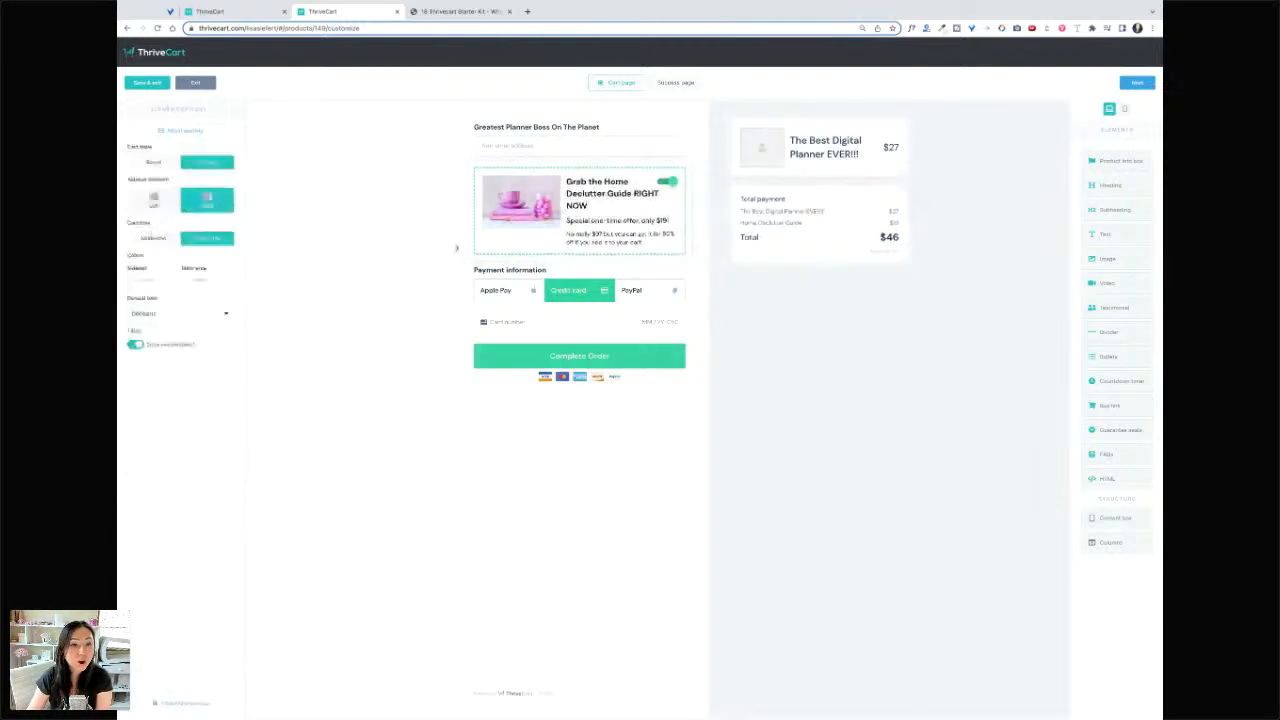
left_click(556, 127)
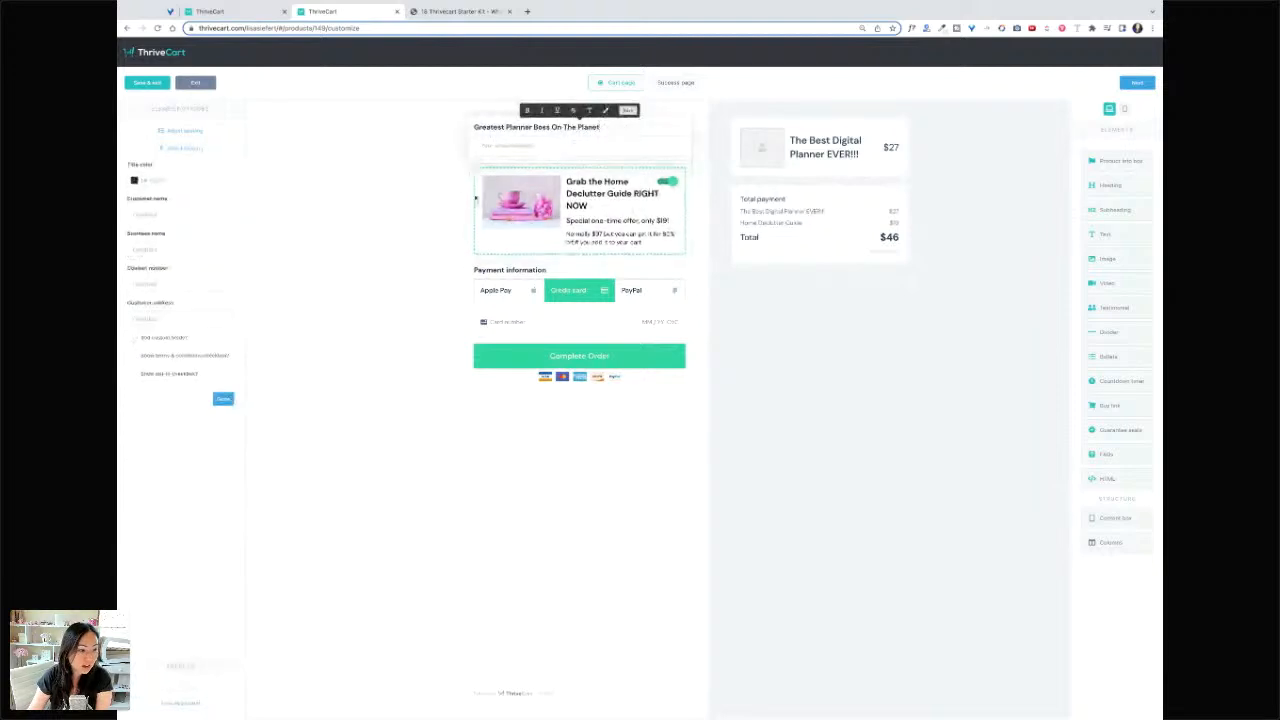
left_click(134, 341)
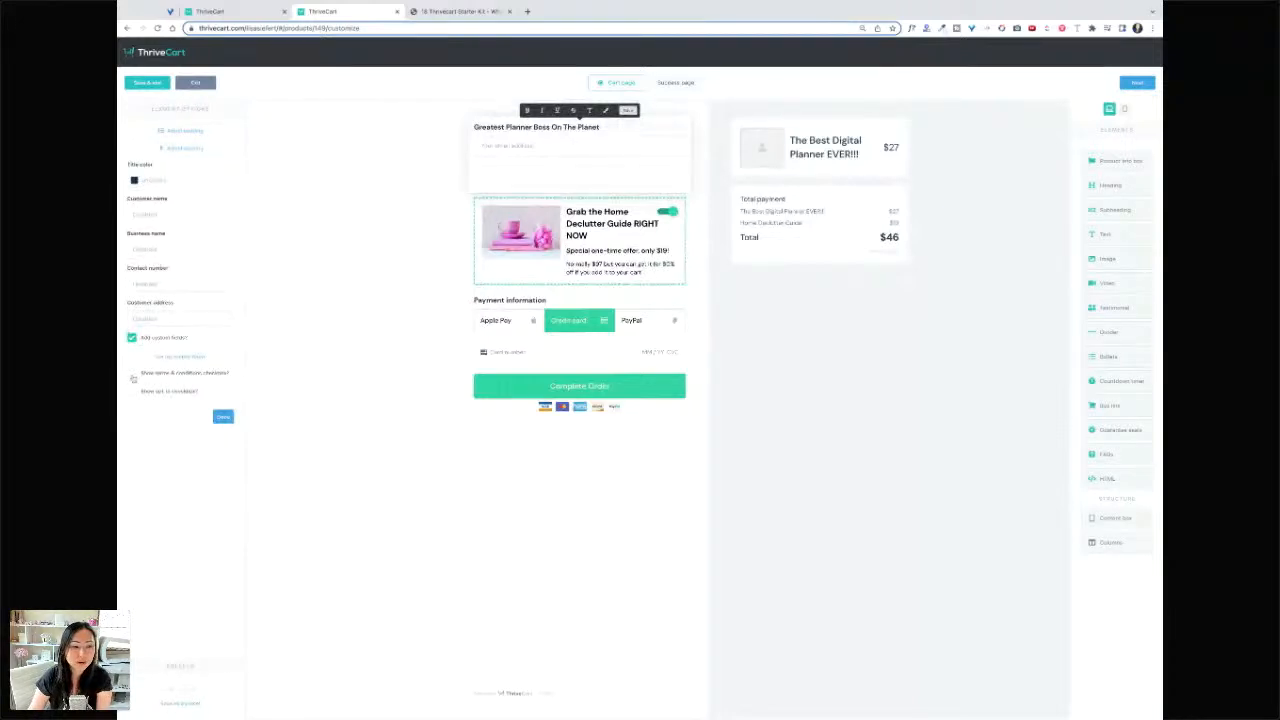
left_click(133, 374)
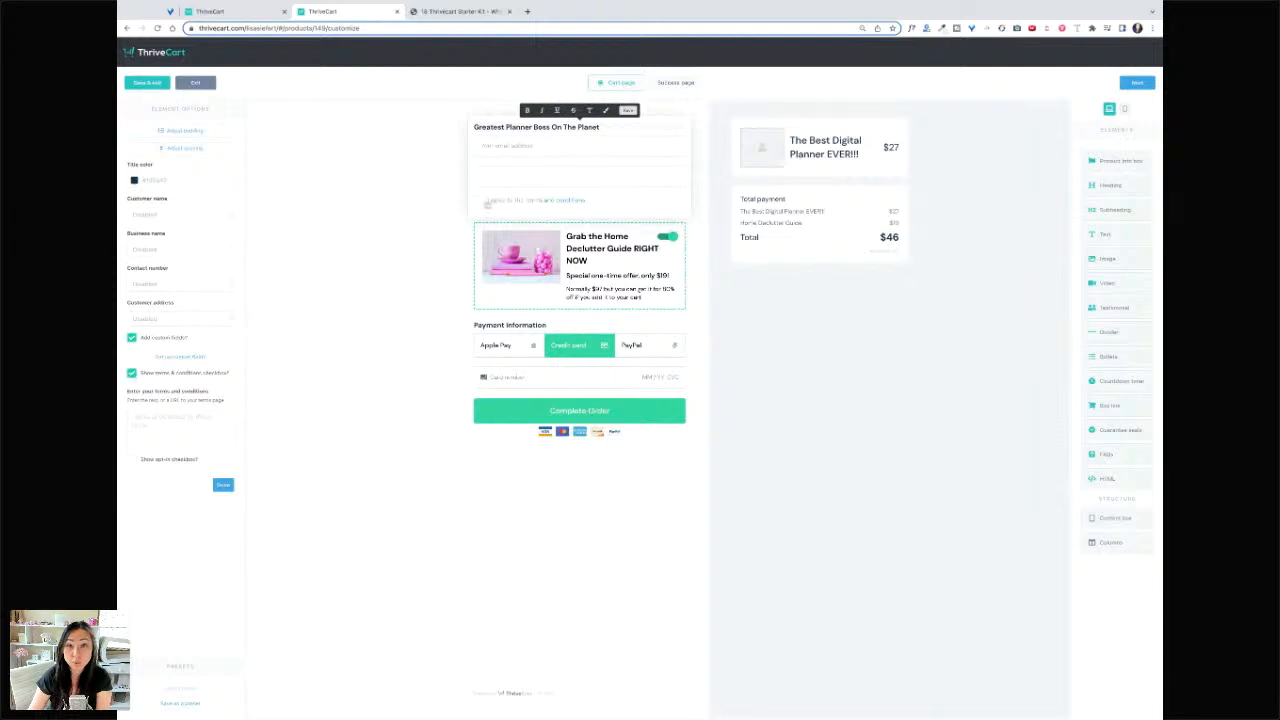
left_click(132, 373)
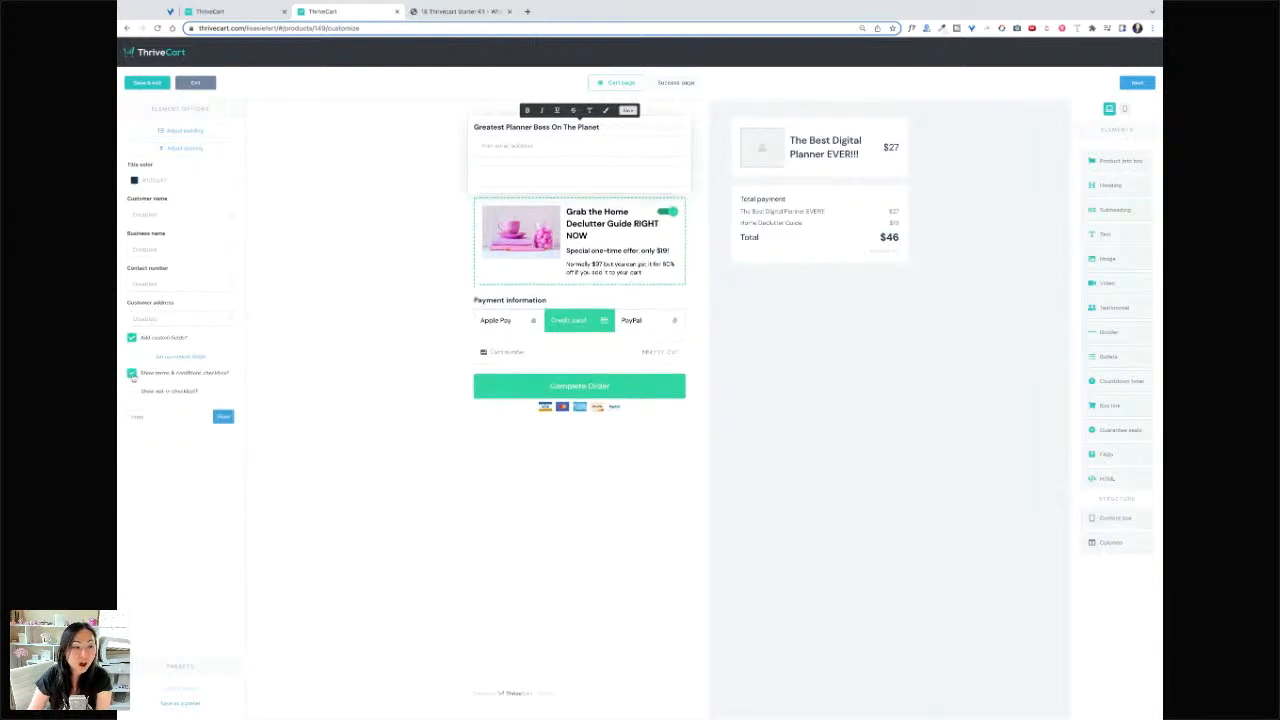
left_click(134, 340)
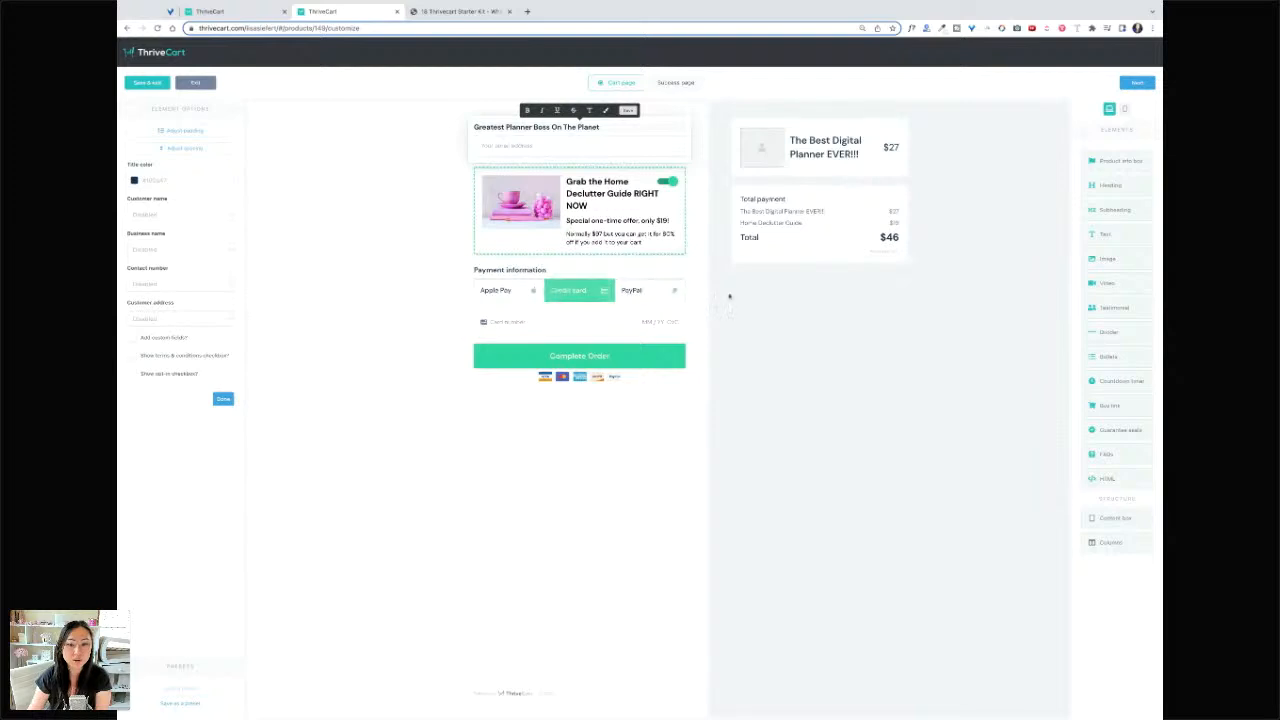
left_click(760, 150)
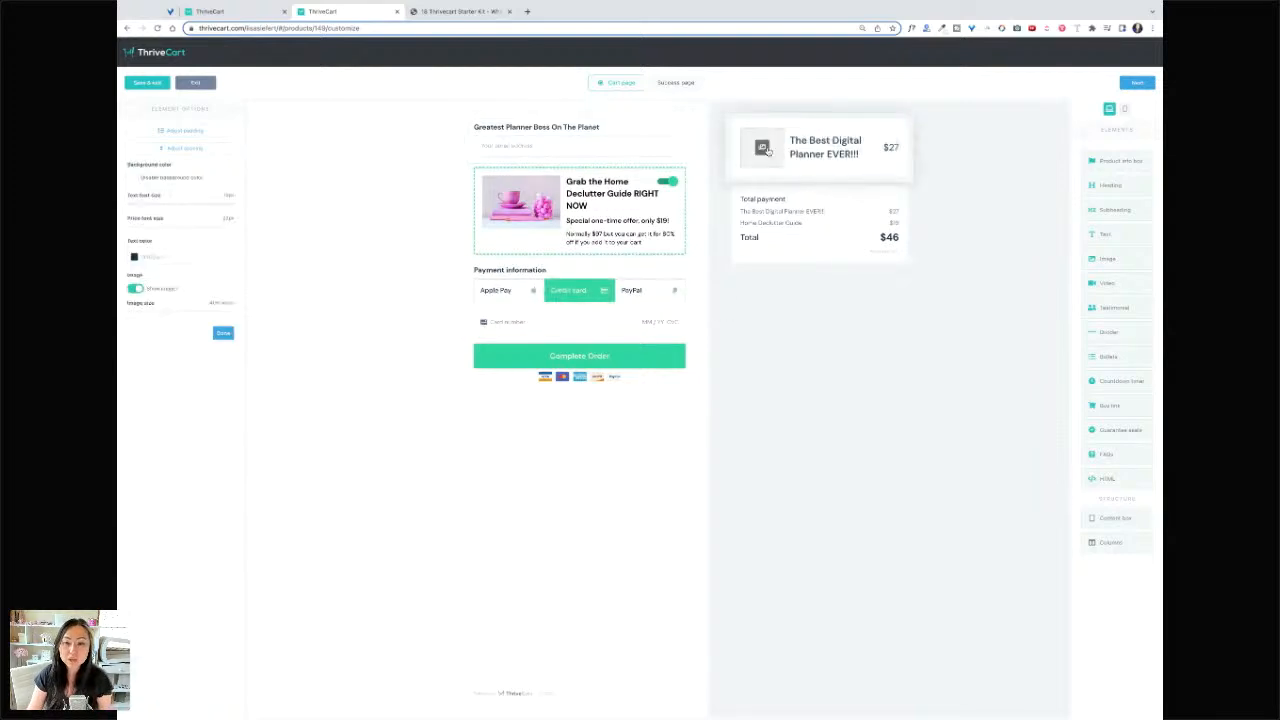
- Set the product summary box image to a digital planner picture from the library
left_click(762, 148)
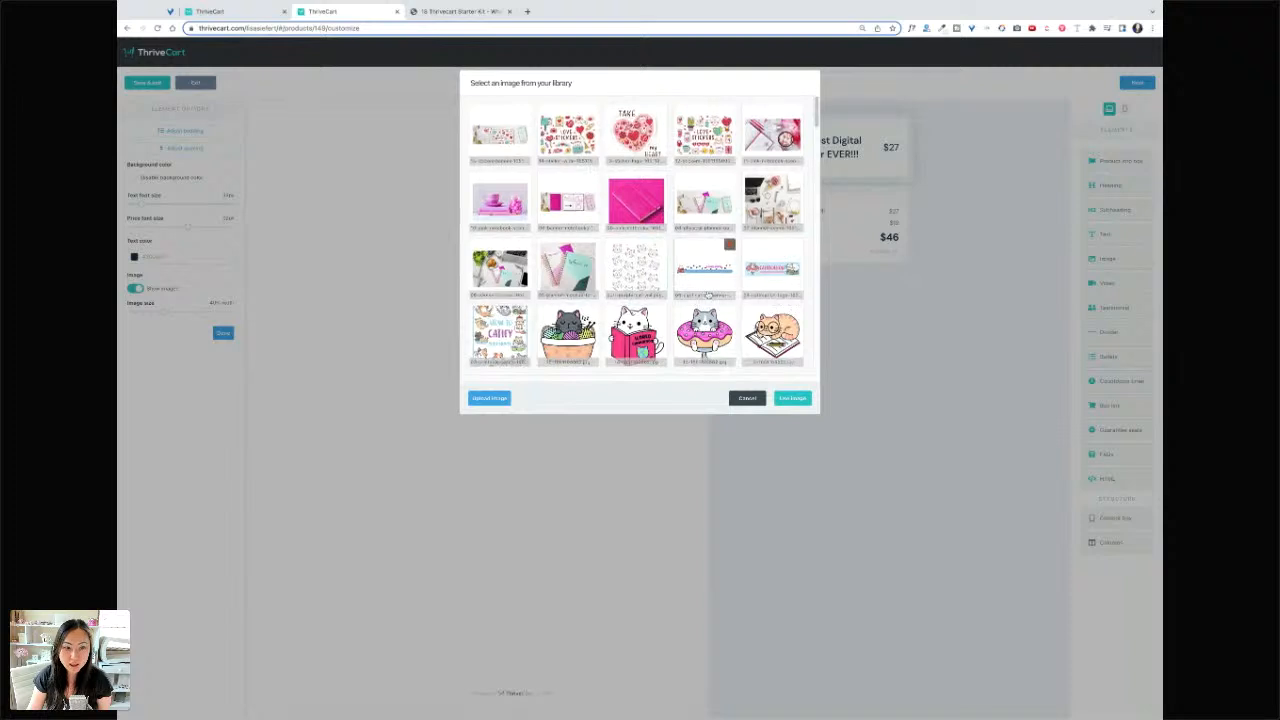
scroll(704, 260, "down", 3)
scroll(704, 260, "down", 3)
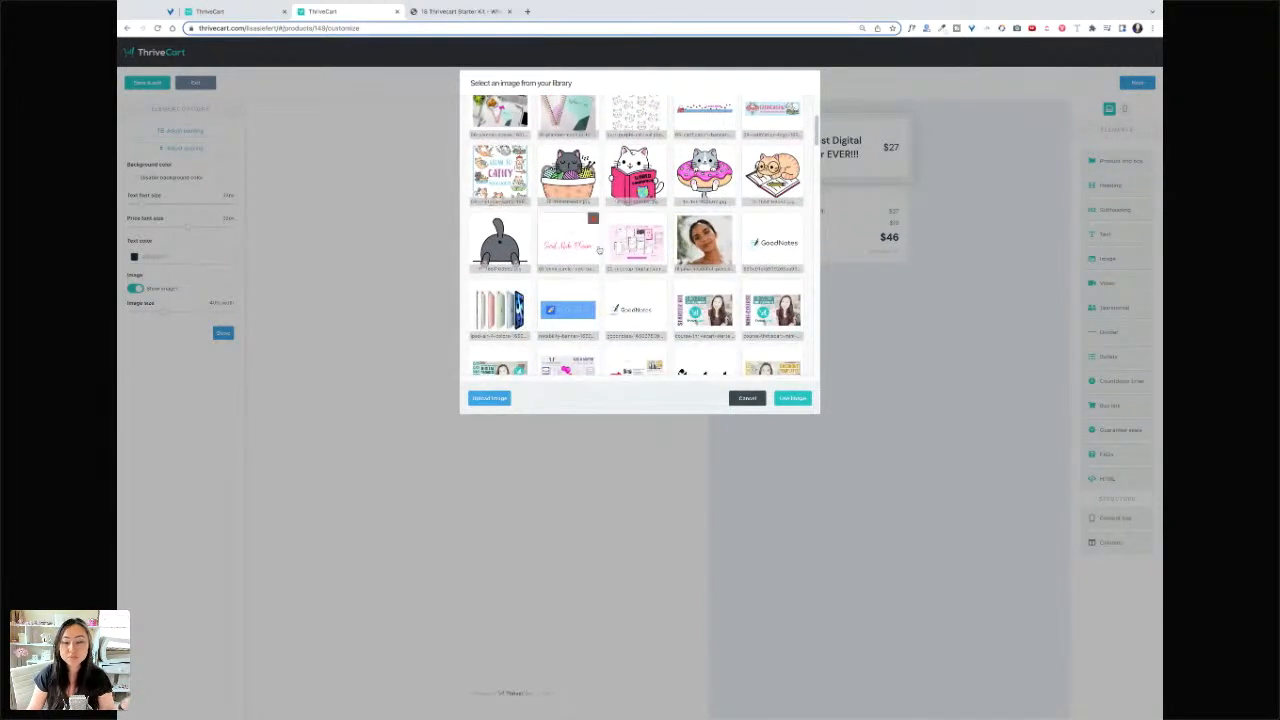
scroll(600, 251, "down", 5)
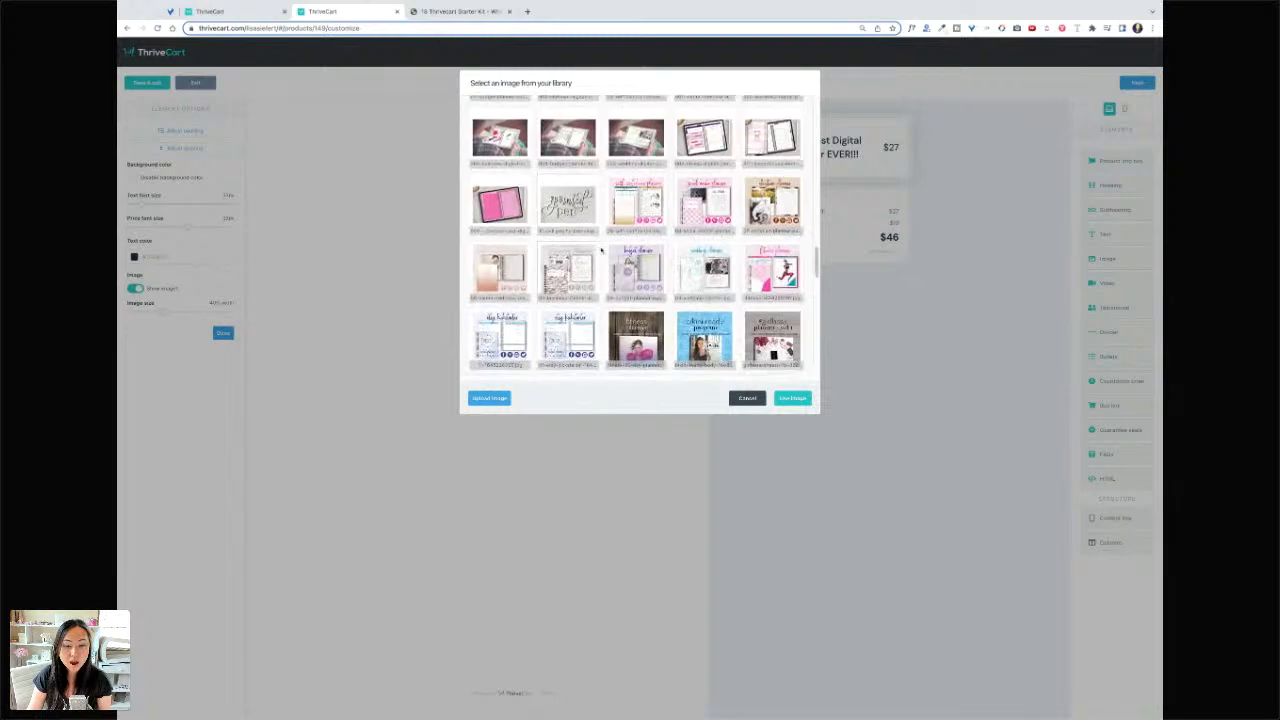
scroll(640, 240, "down", 1)
scroll(686, 240, "down", 10)
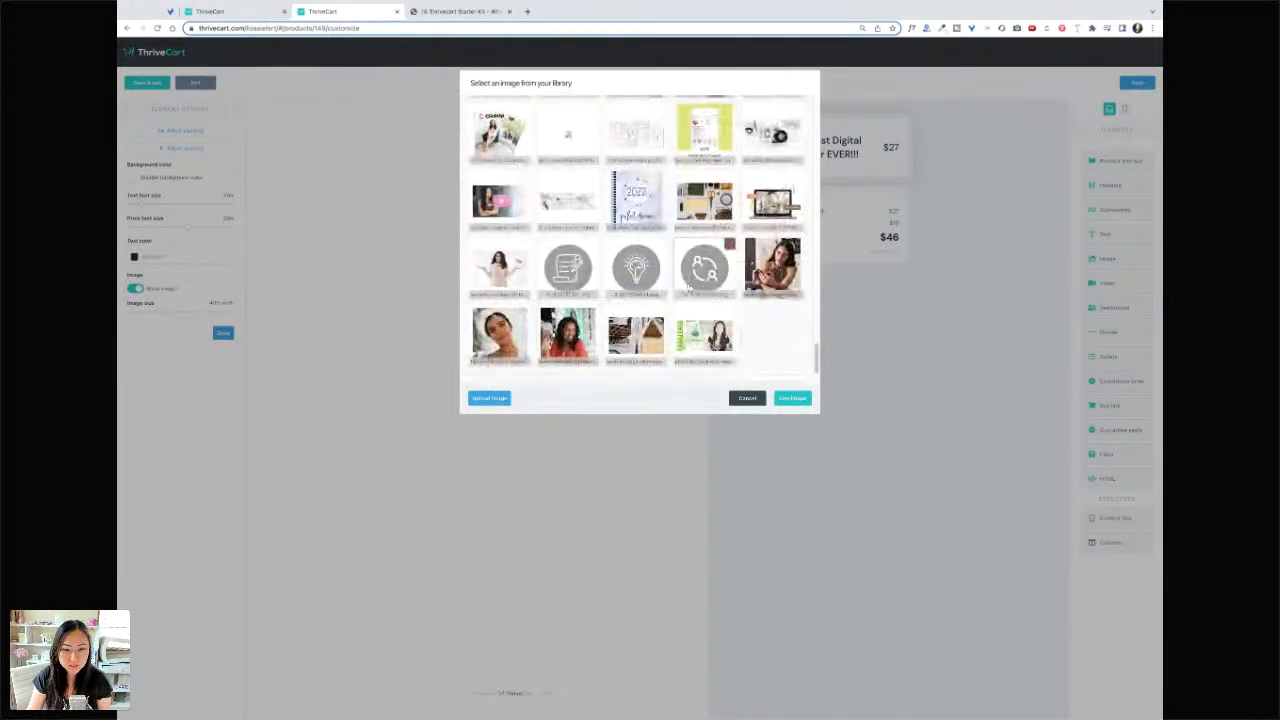
scroll(688, 287, "up", 10)
scroll(743, 300, "up", 5)
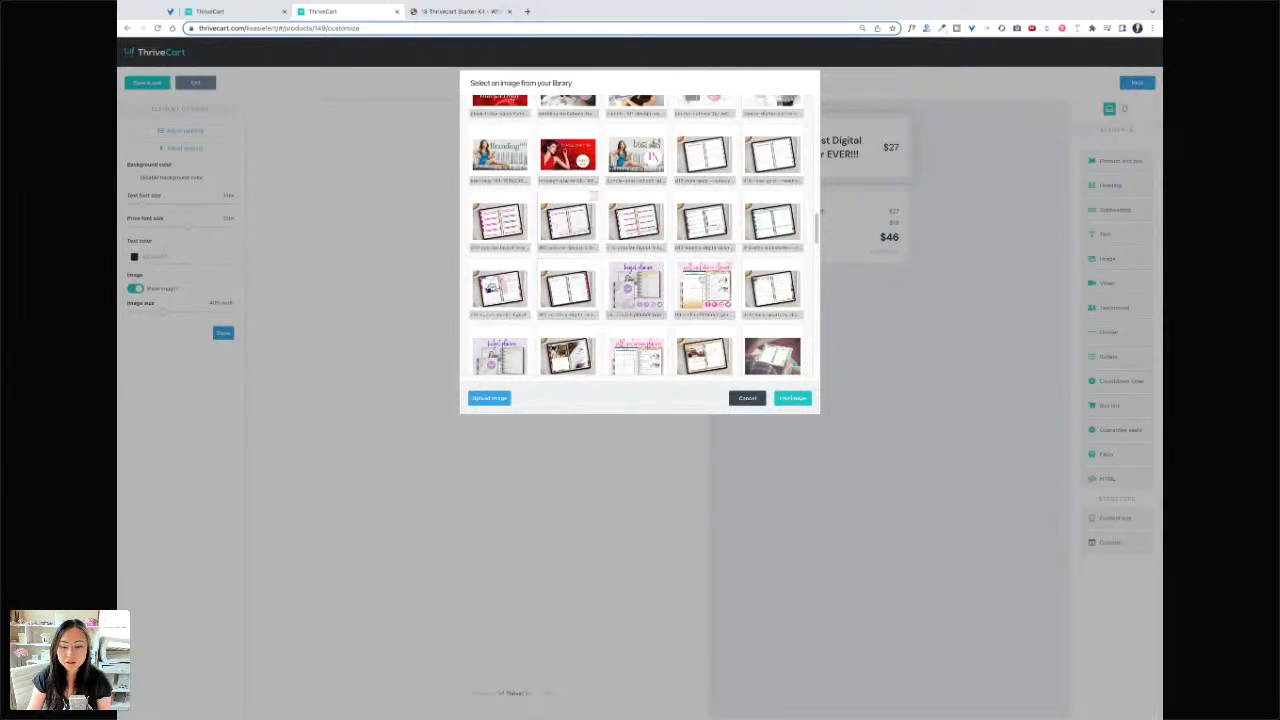
left_click(792, 398)
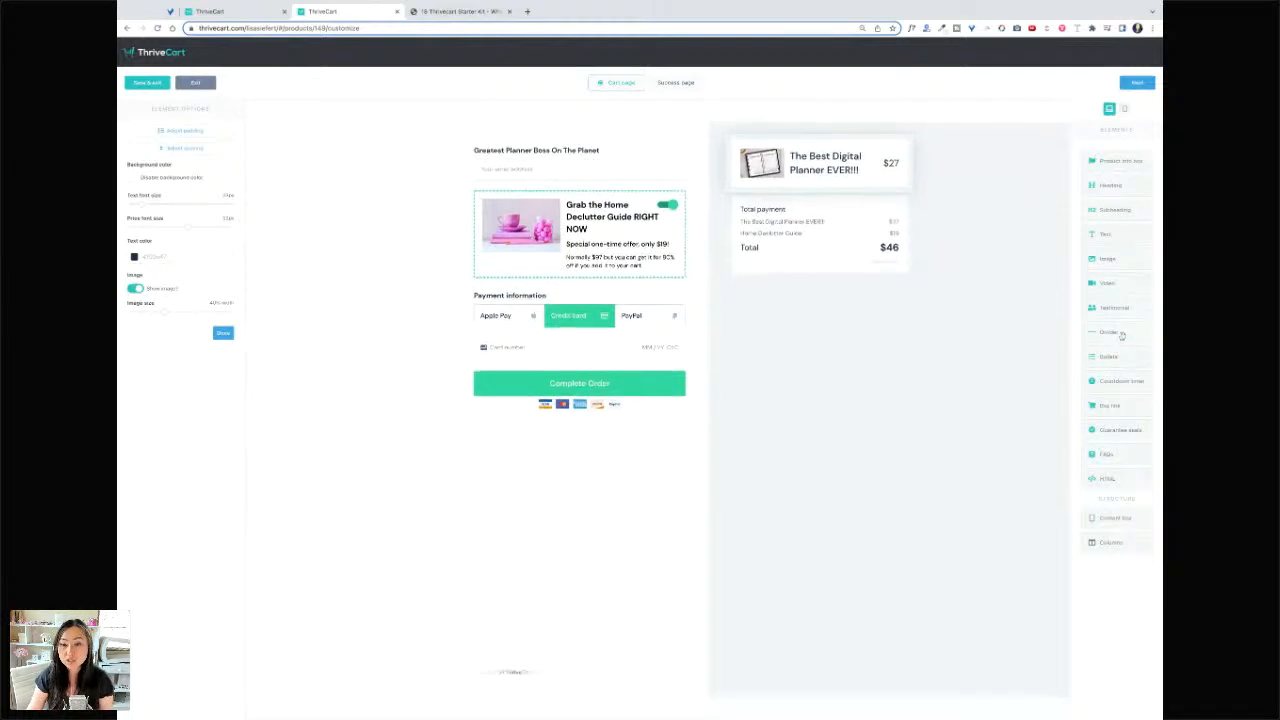
- Add a divider and a WHAT YOU GET text block listing the planner PDF, instructions, guide and kit
left_click_drag(1113, 333, 855, 198)
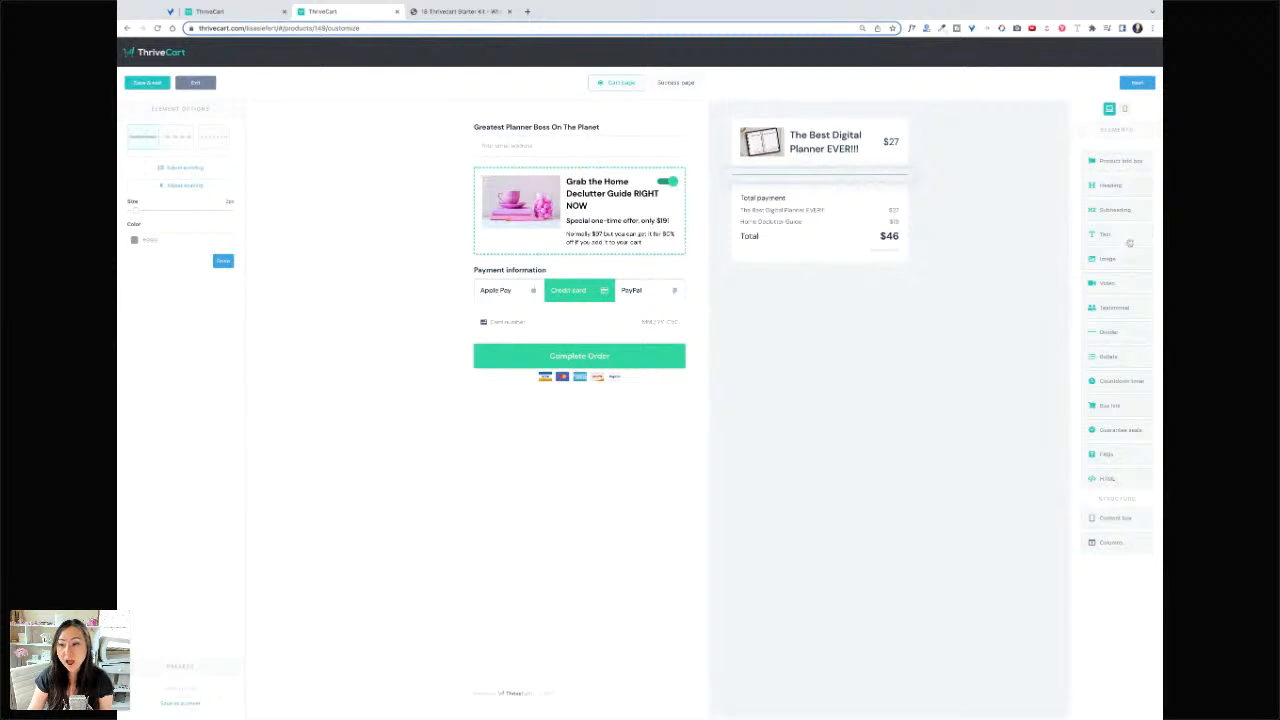
left_click_drag(1125, 236, 775, 219)
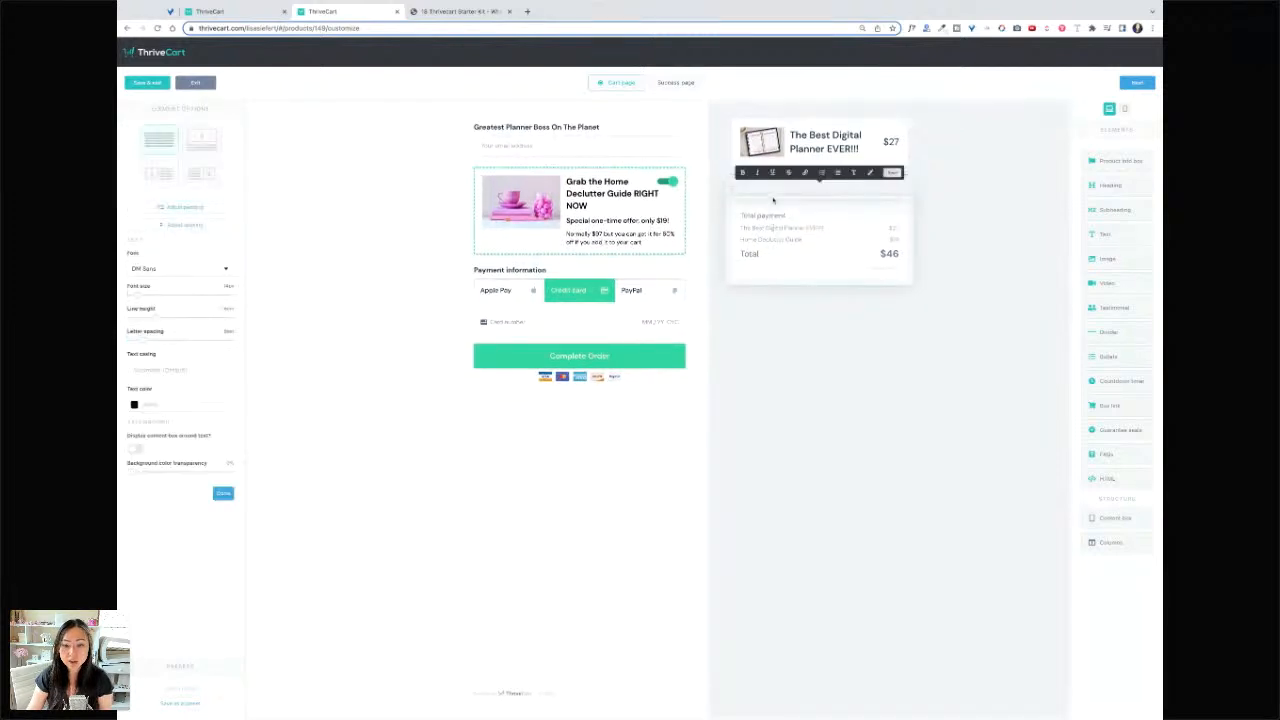
type("WHAT YOU")
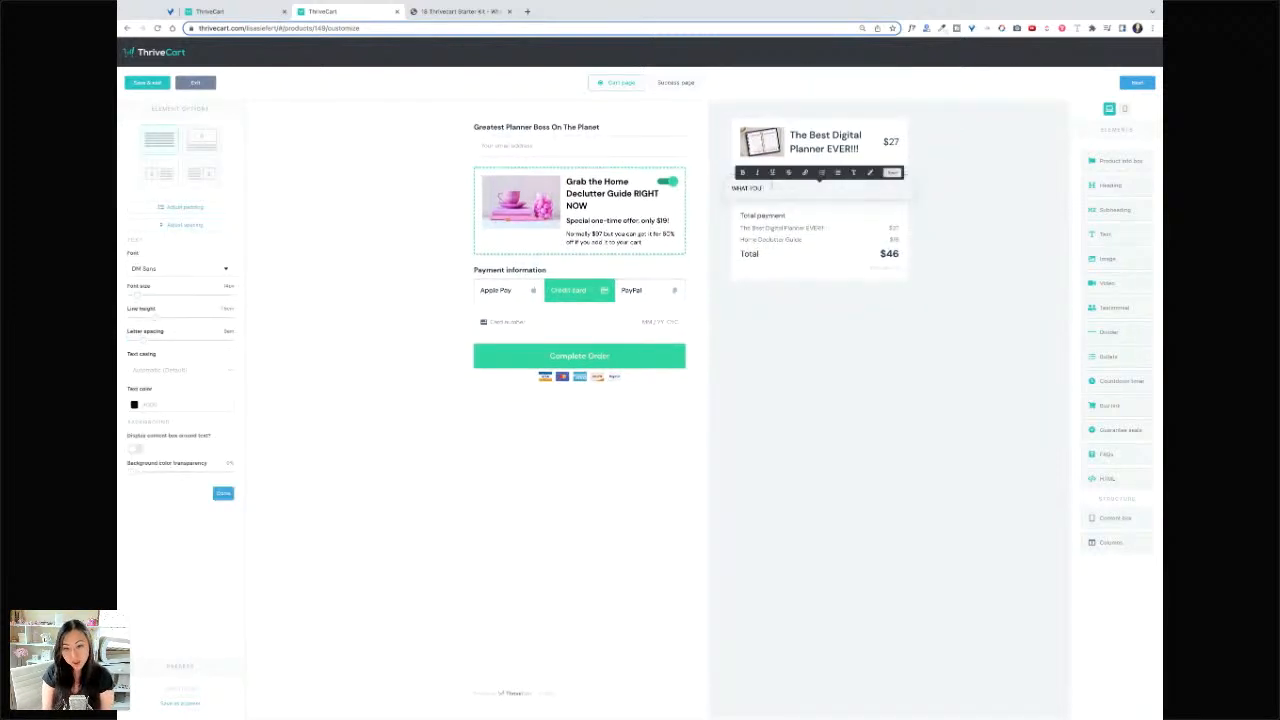
type(" GET")
key("Return")
key("Return")
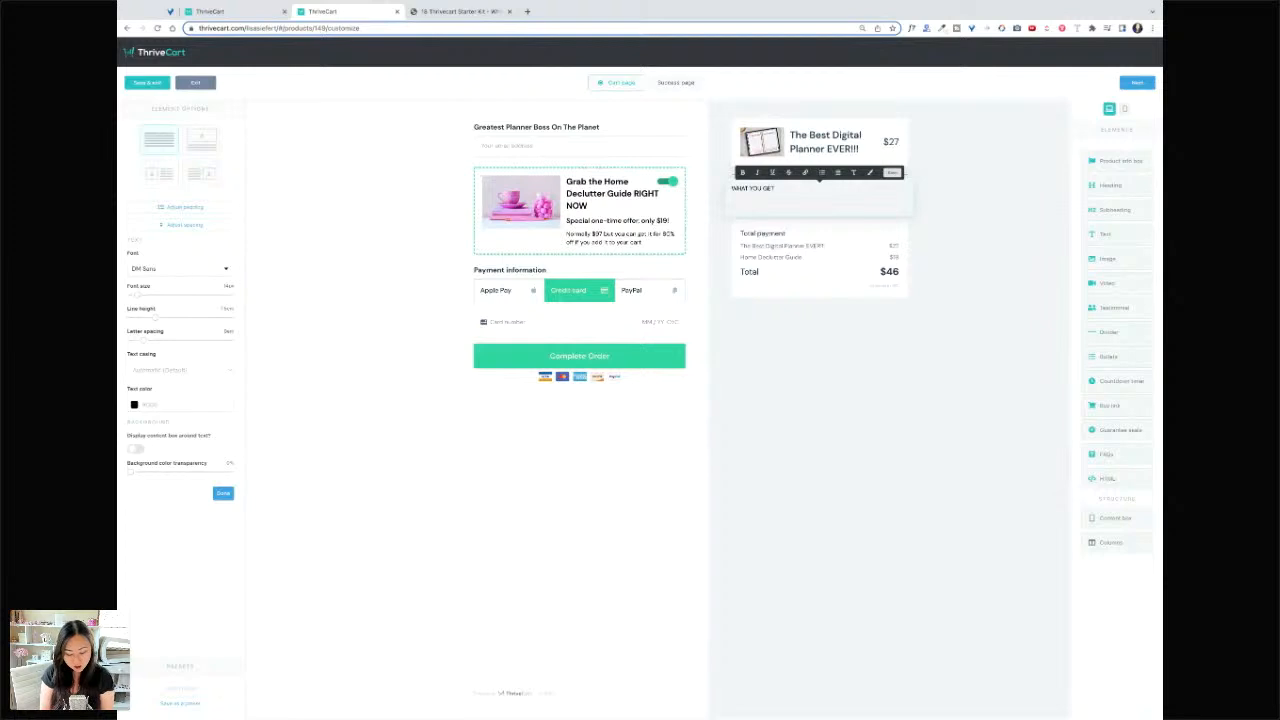
type("Digital Plan")
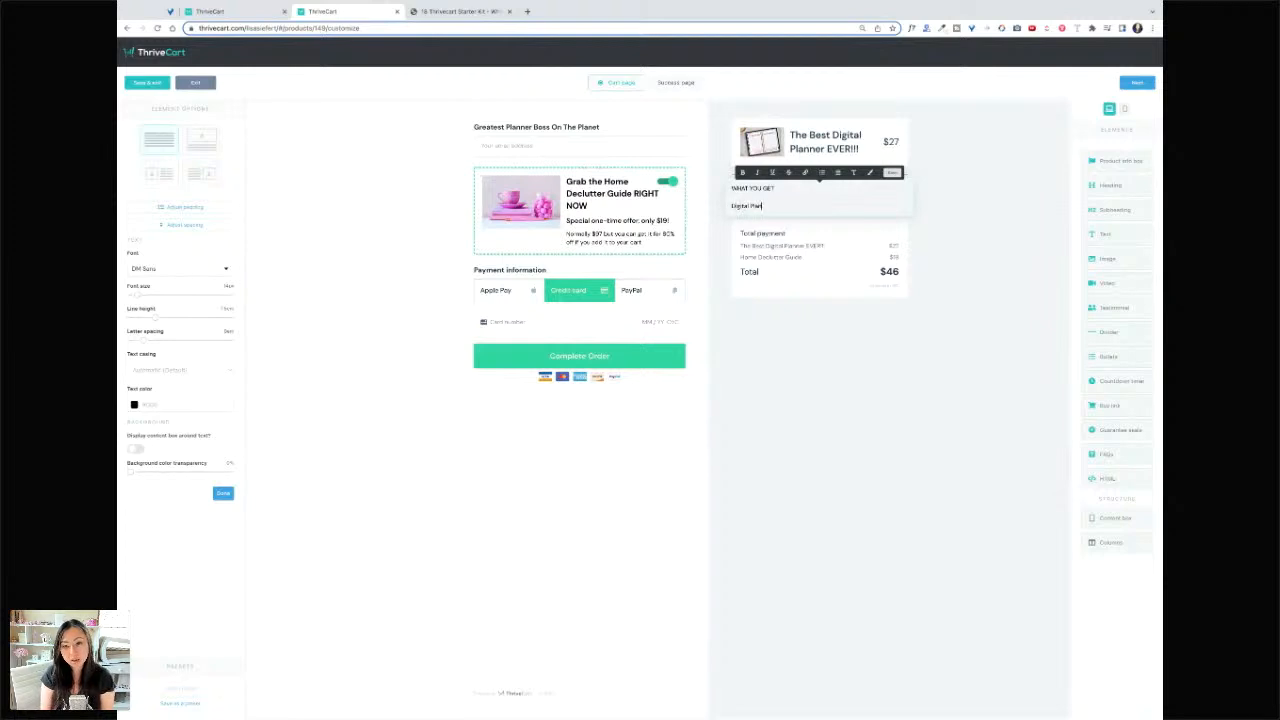
type("ner PDF")
key("Return")
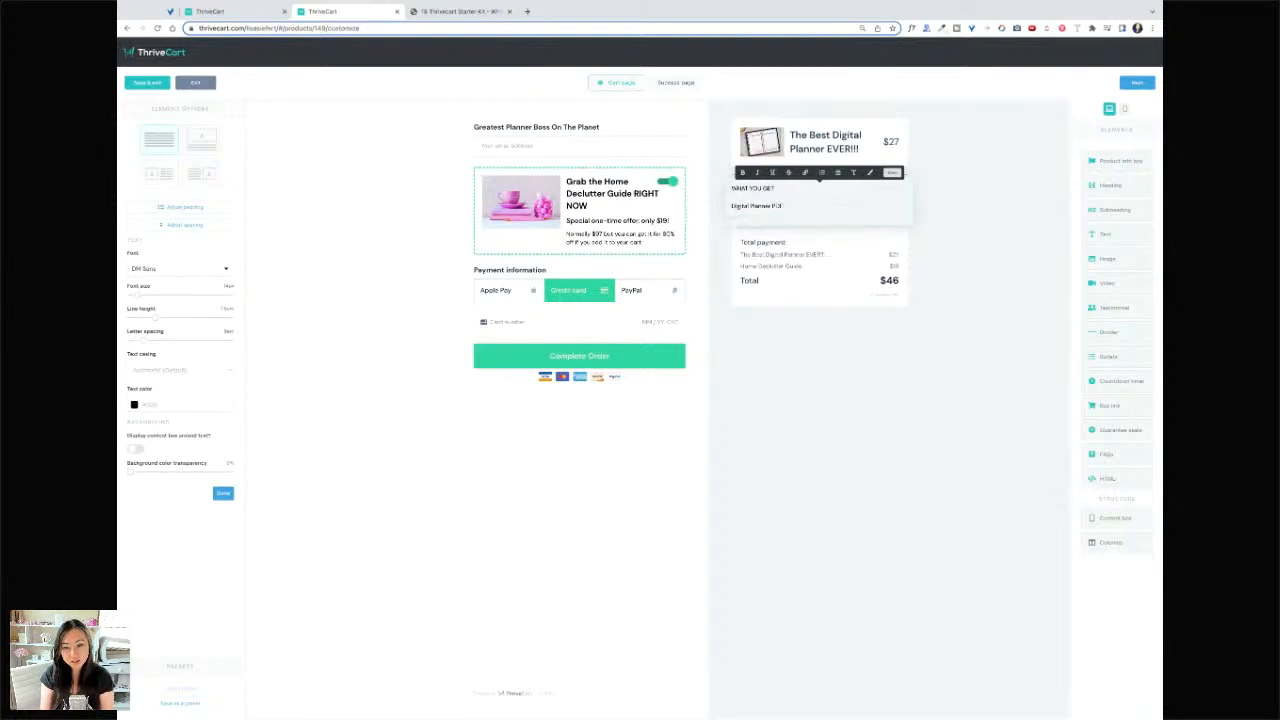
type("Instructions on")
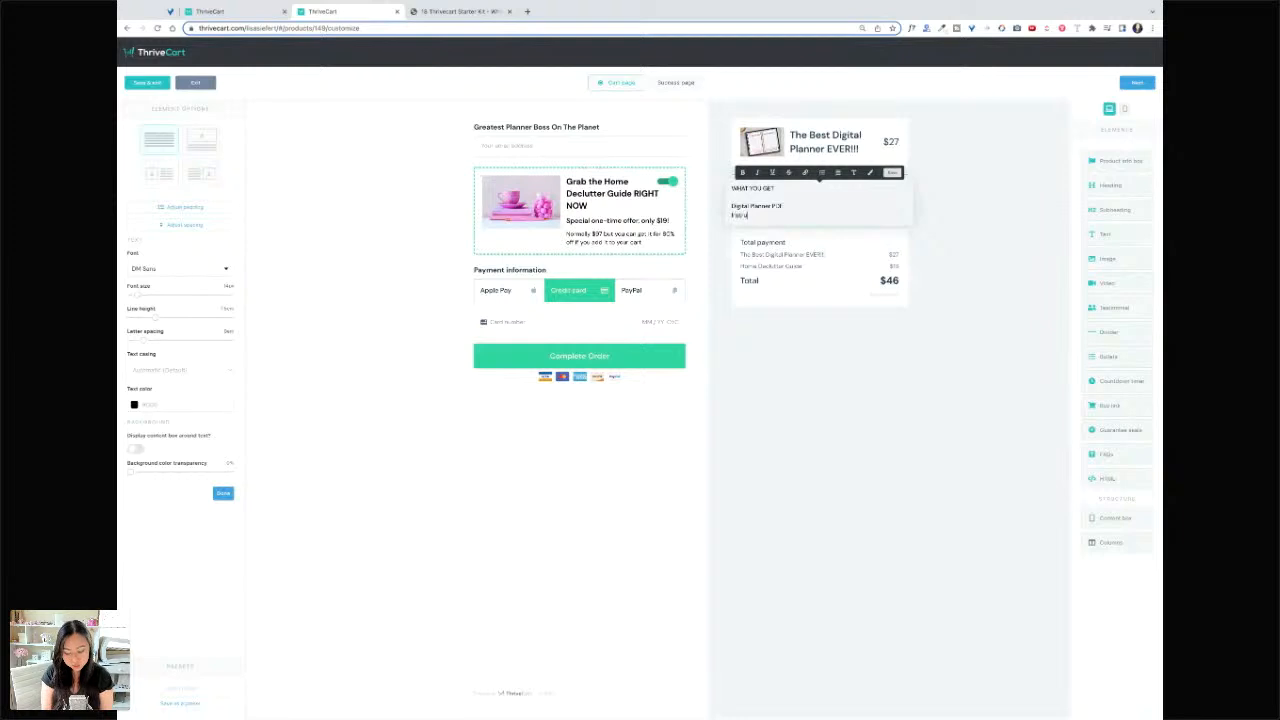
type(" how to")
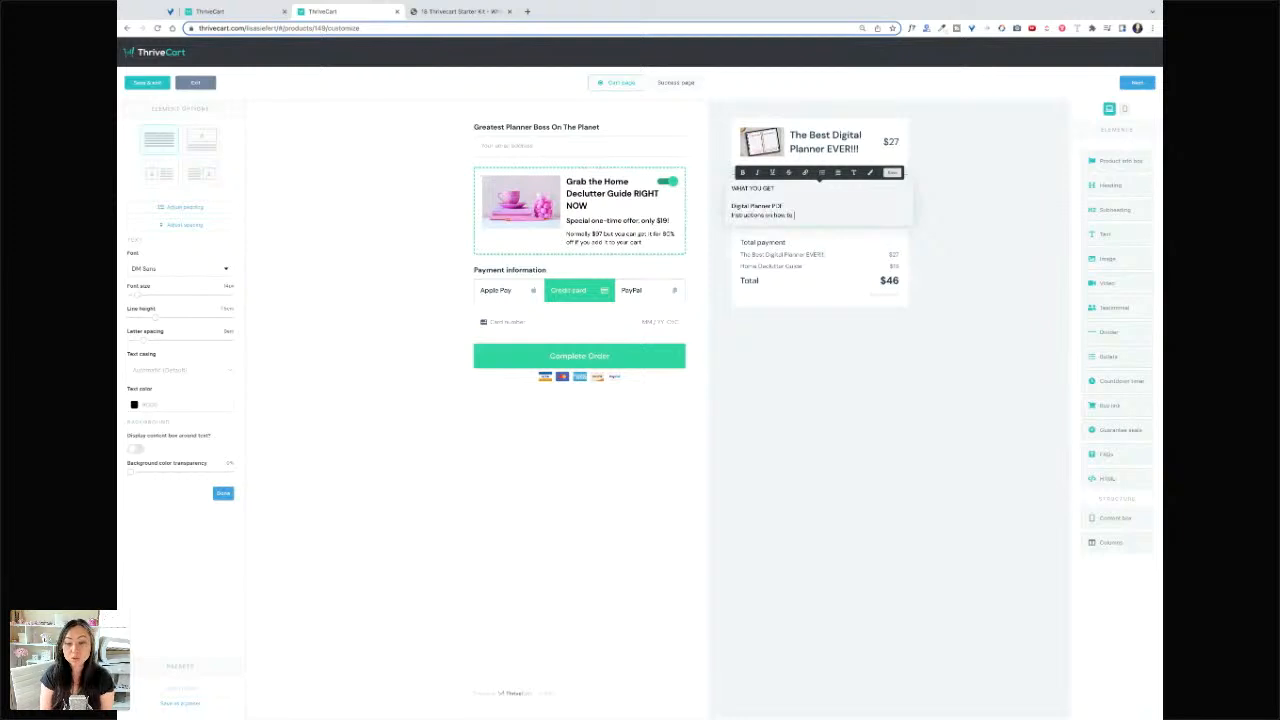
type(" upload your planner")
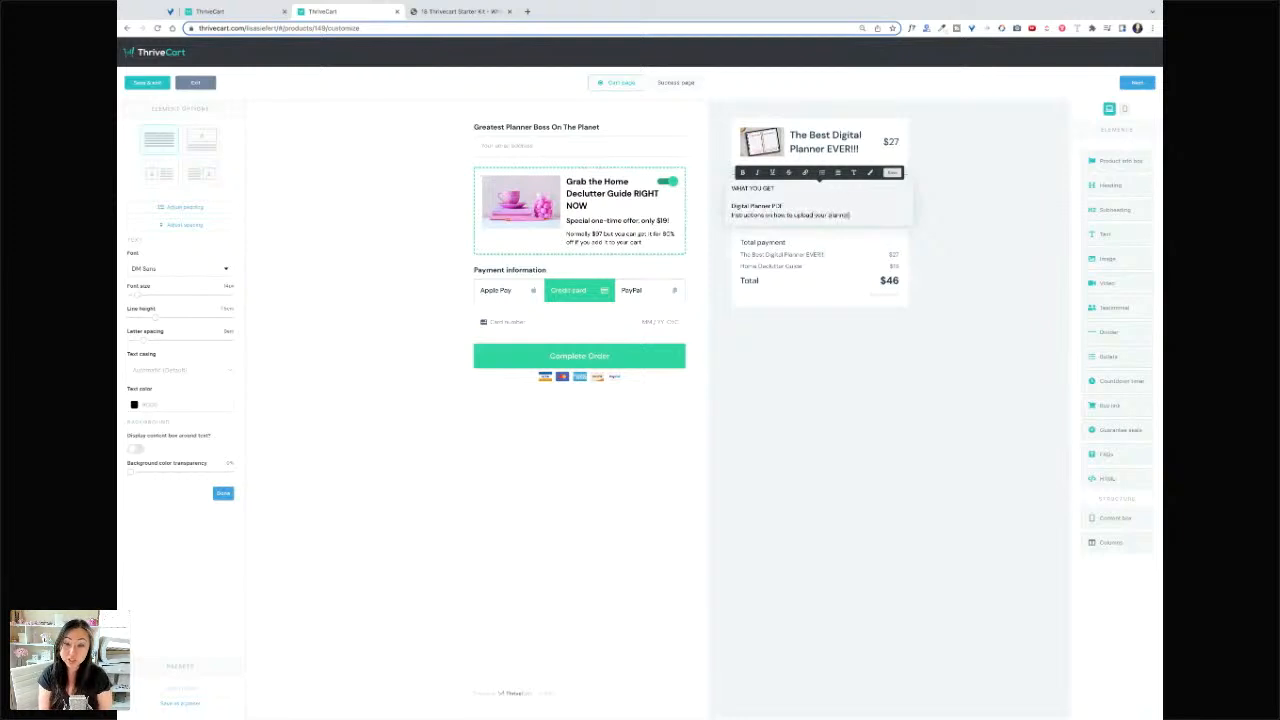
key("Return")
type("W")
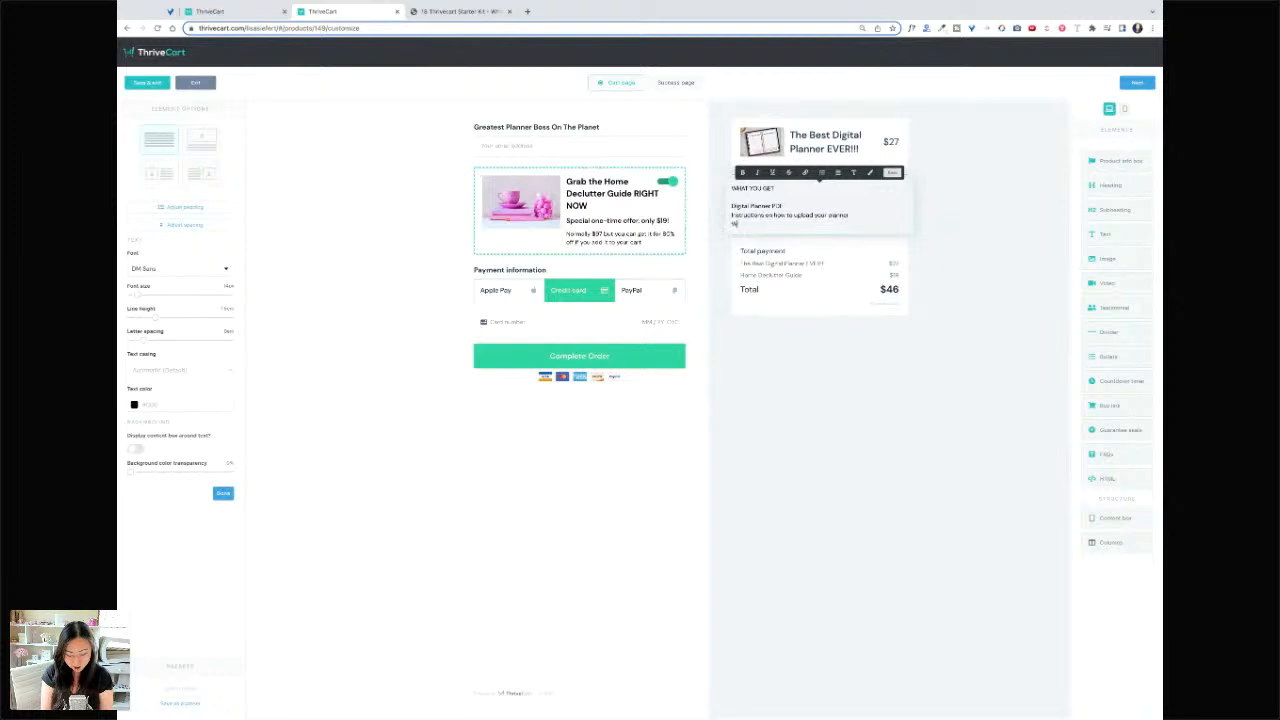
type("elcome Guide")
key("Return")
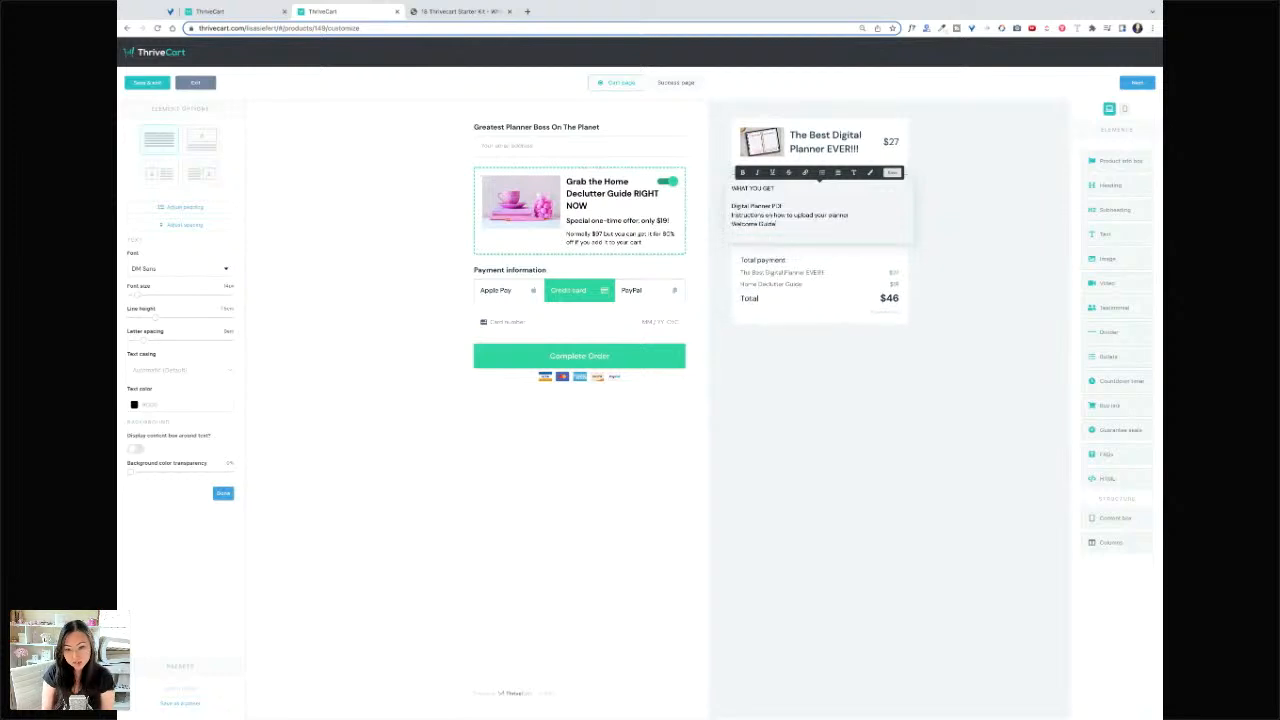
type("New")
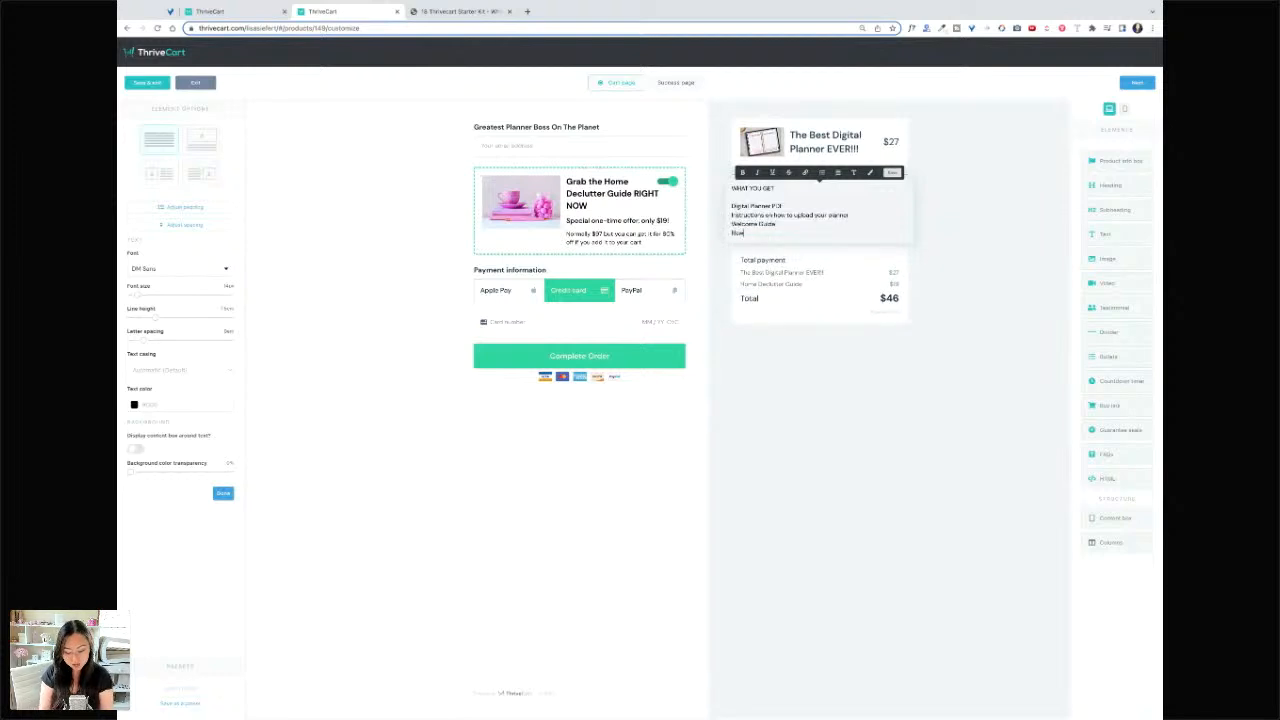
type(" Mem")
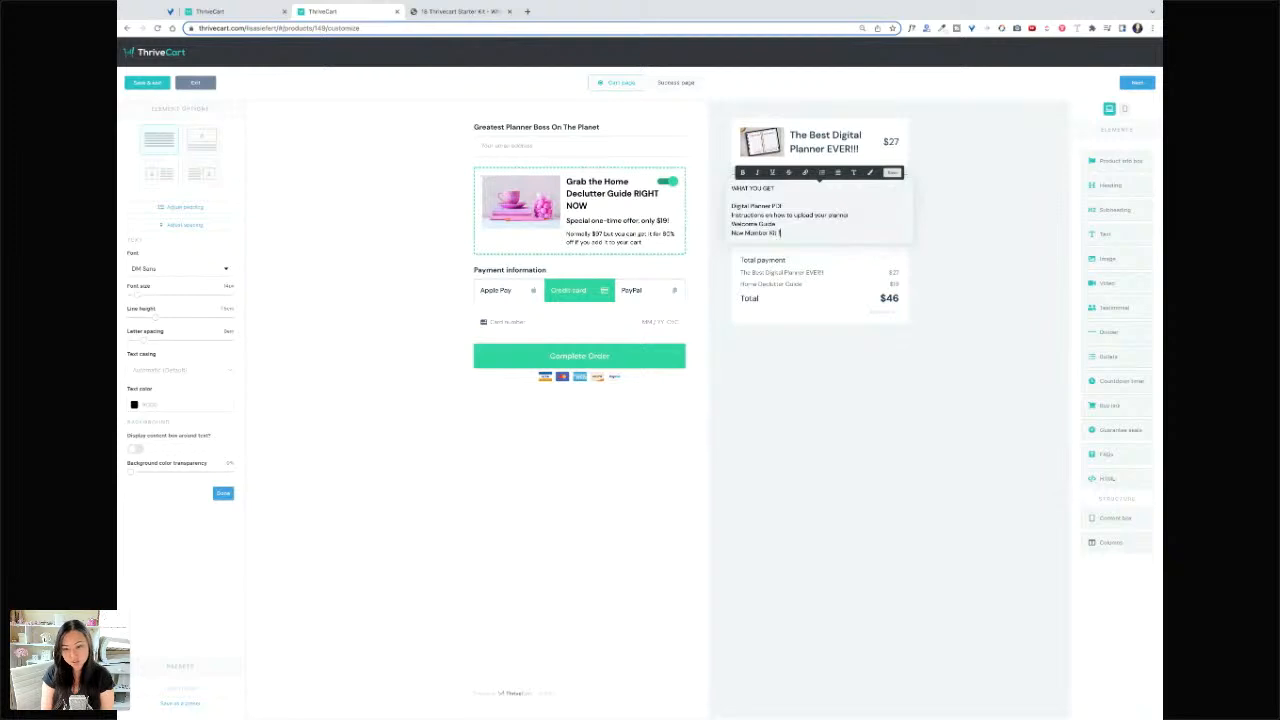
type("ber Kit for the Di")
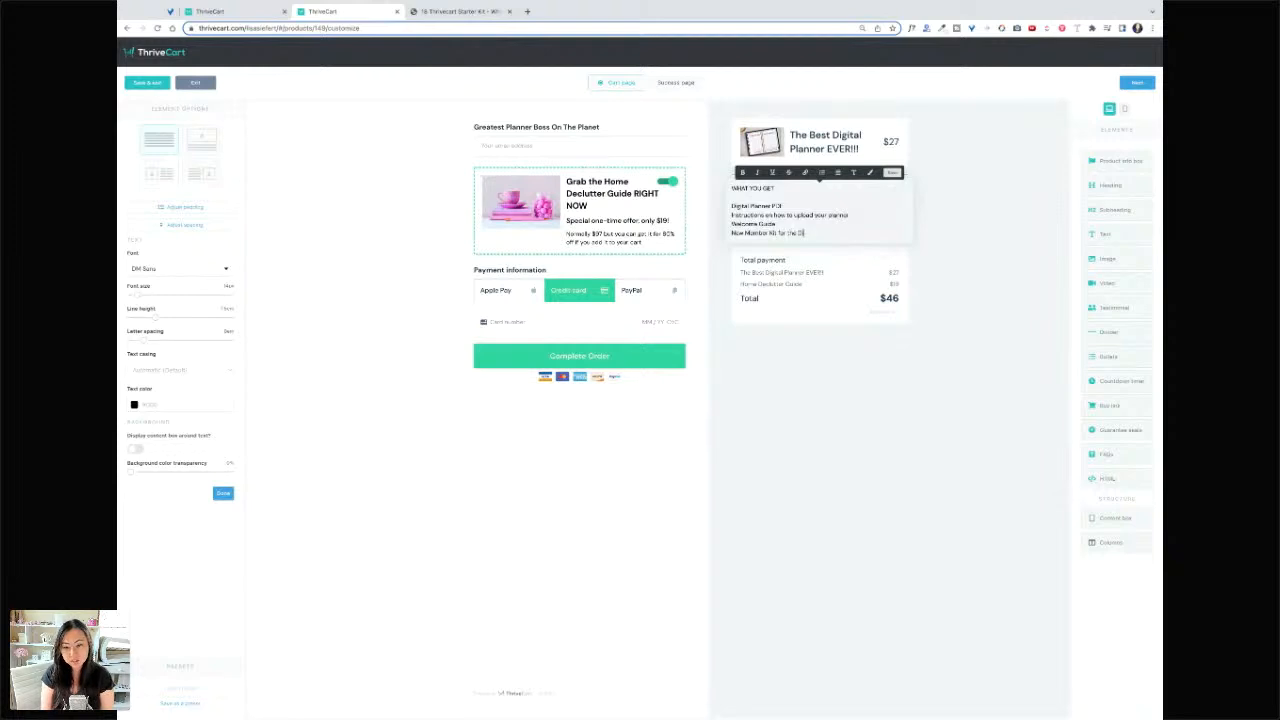
type("gital Planner Community")
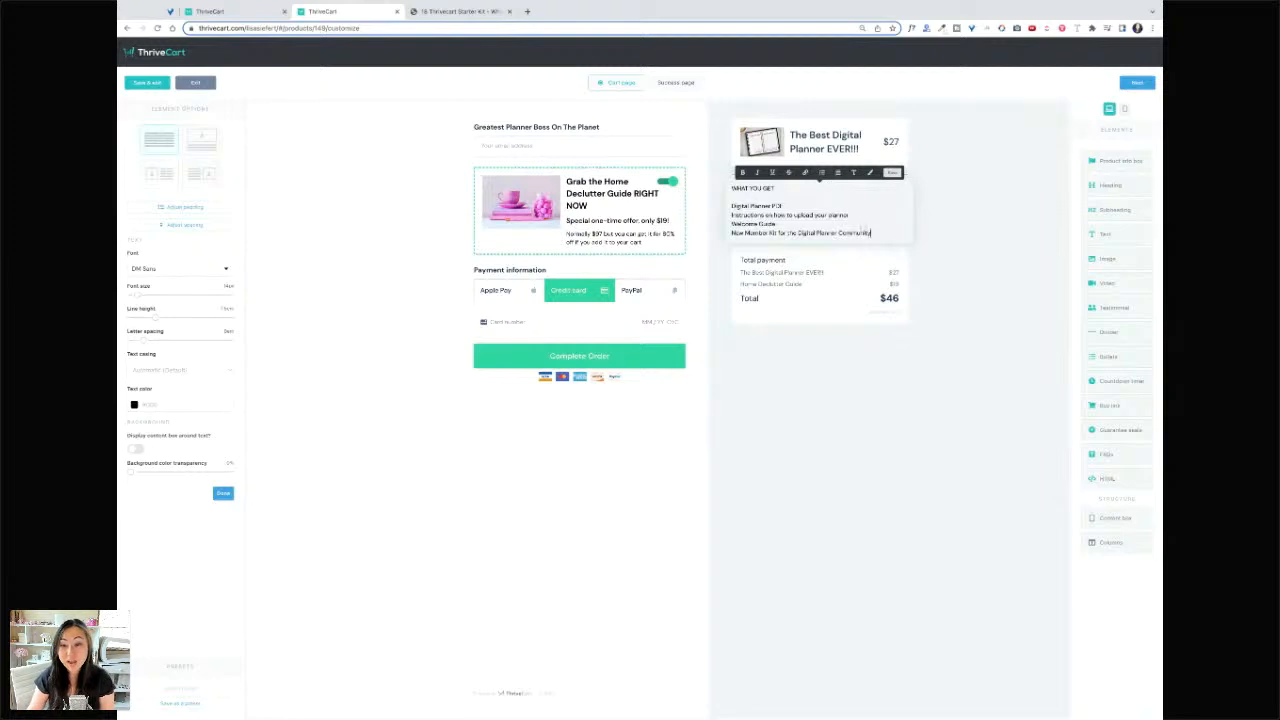
- Format the four What You Get lines as a bulleted list
mouse_move(872, 234)
left_mouse_down()
mouse_move(732, 206)
mouse_move(878, 234)
left_mouse_up()
left_click(811, 176)
left_click(747, 207)
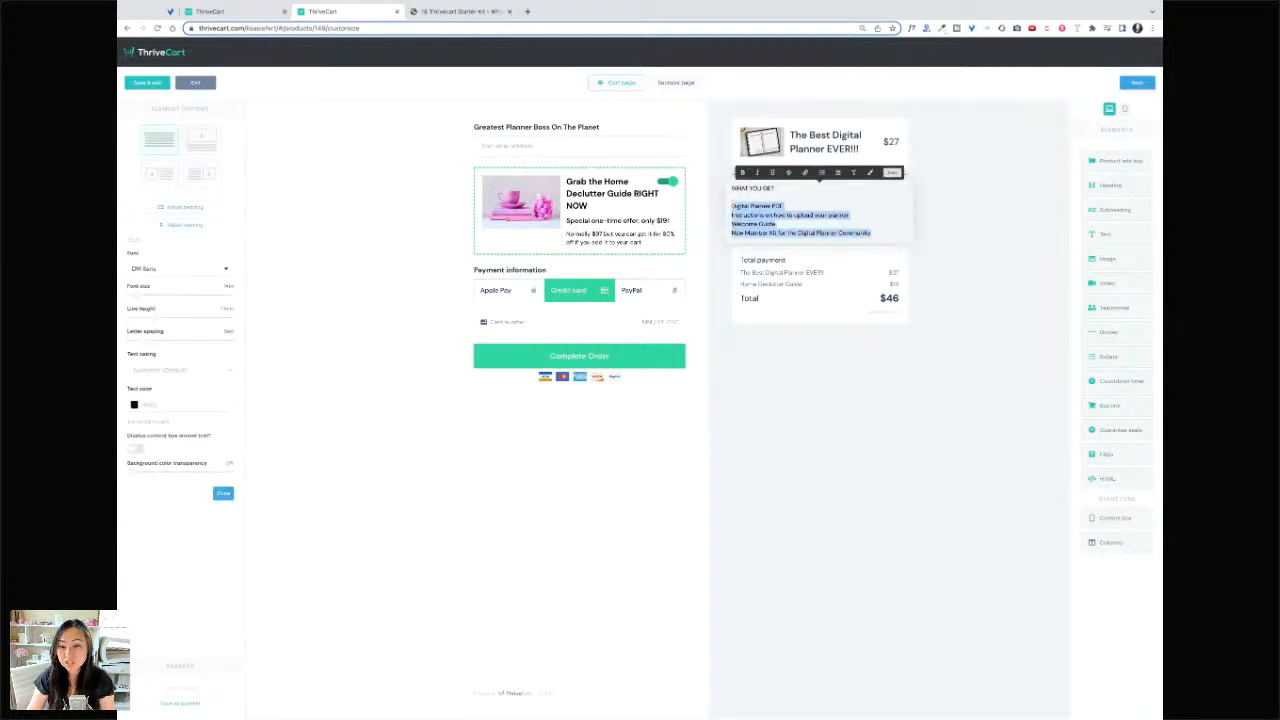
left_click(822, 173)
left_click(768, 215)
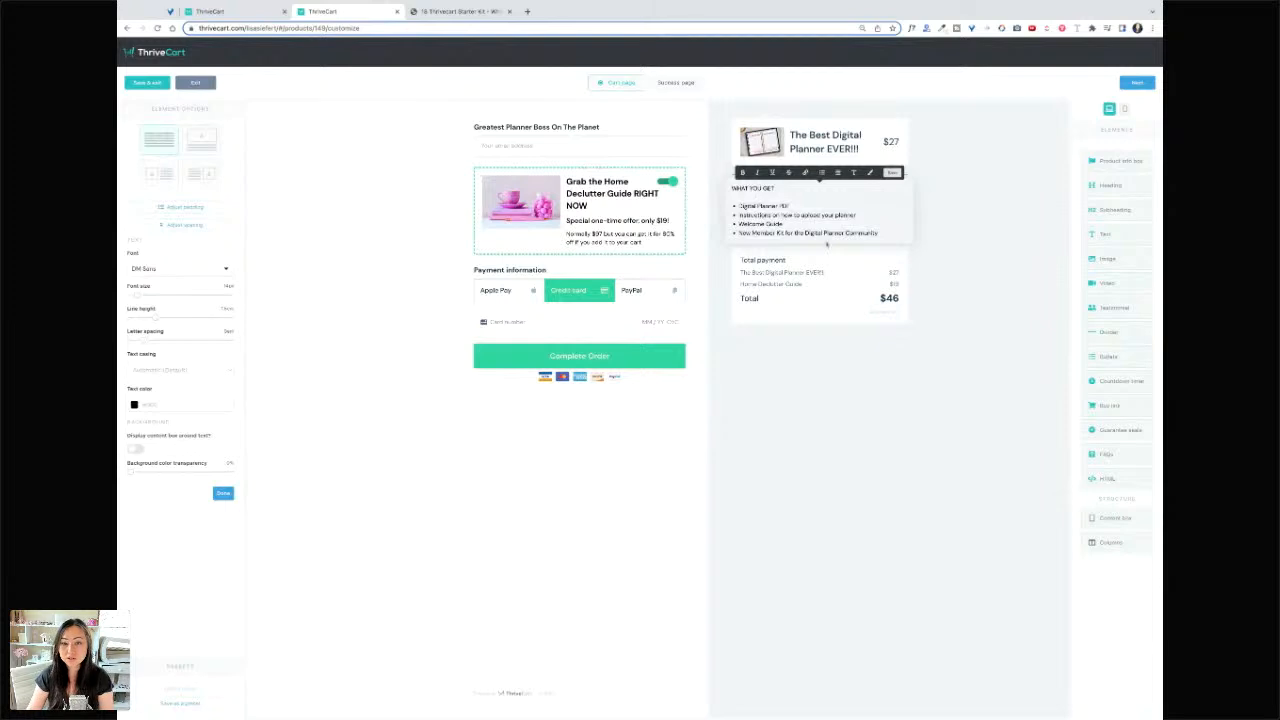
left_click(1001, 299)
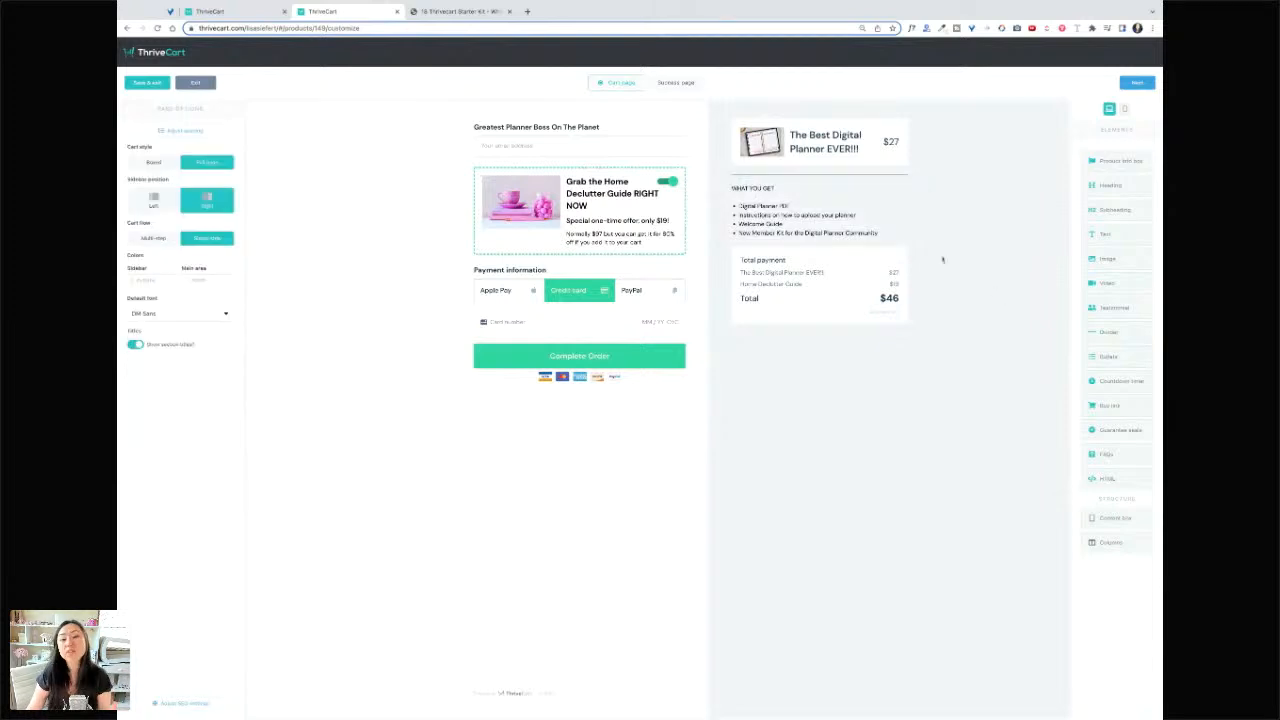
- Style the What You Get text in Manrope at a larger size, coloured magenta
left_click(797, 216)
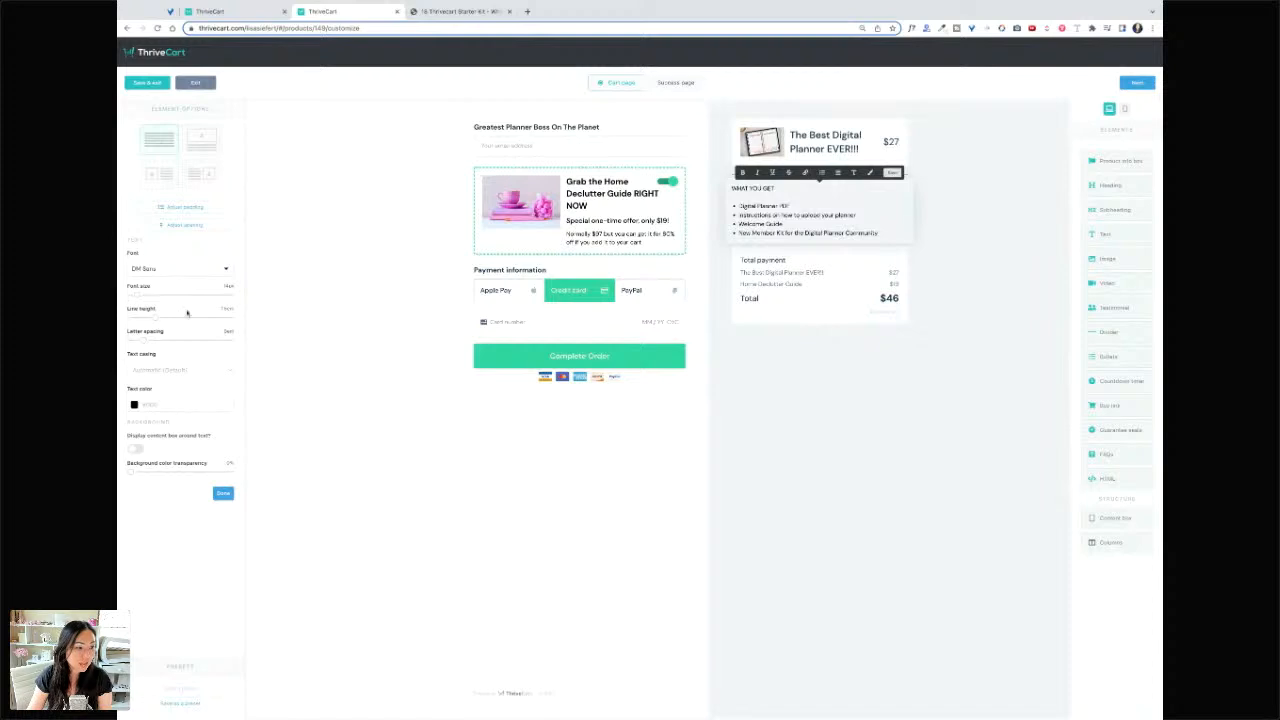
left_click(180, 270)
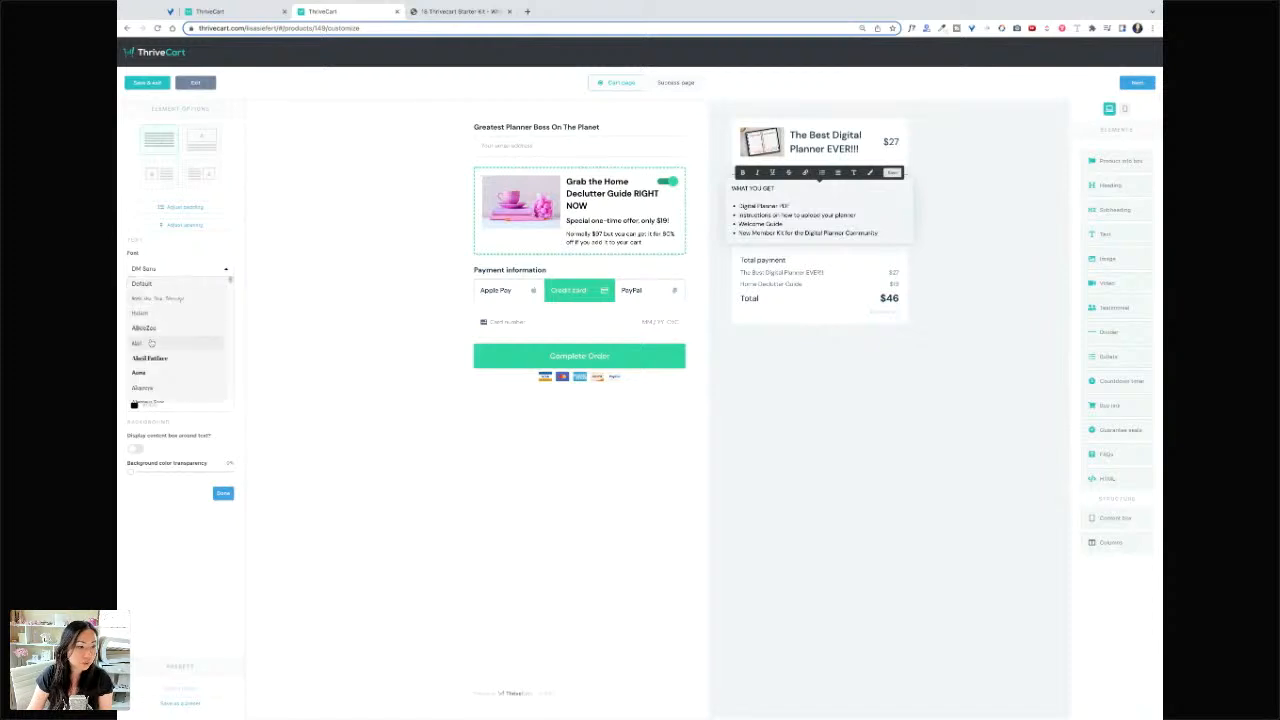
scroll(174, 363, "down", 10)
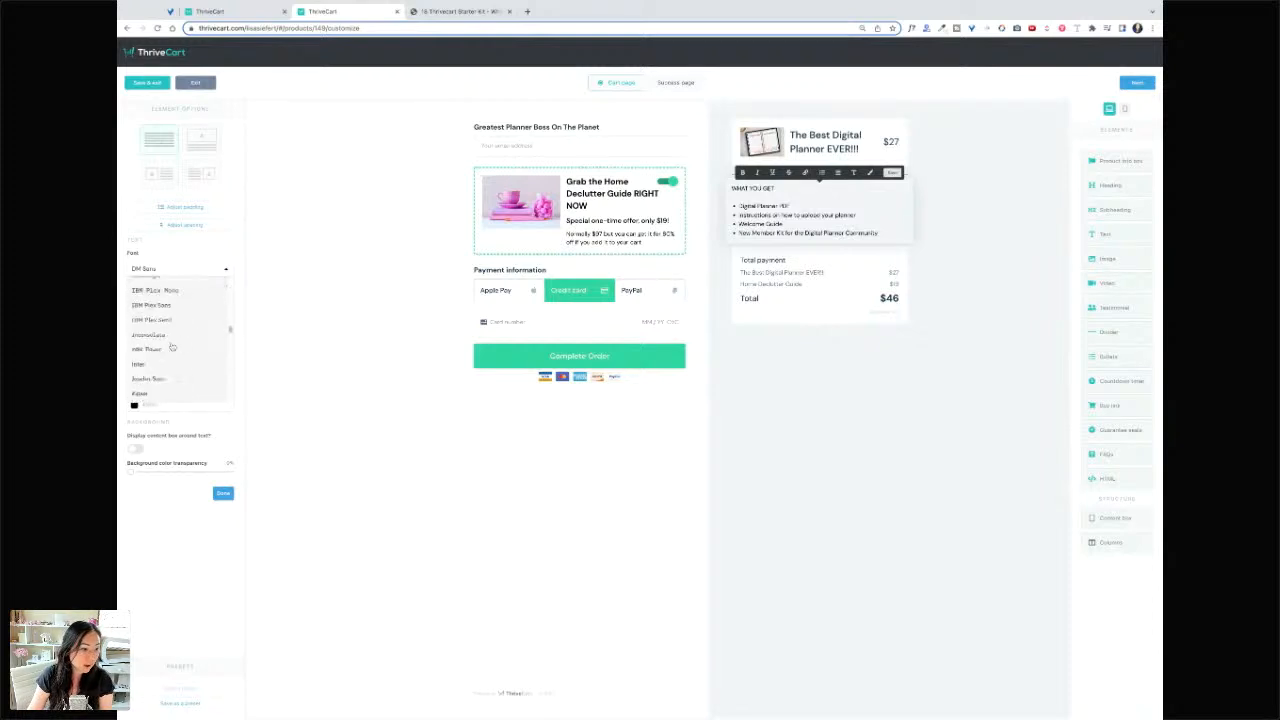
left_click(170, 346)
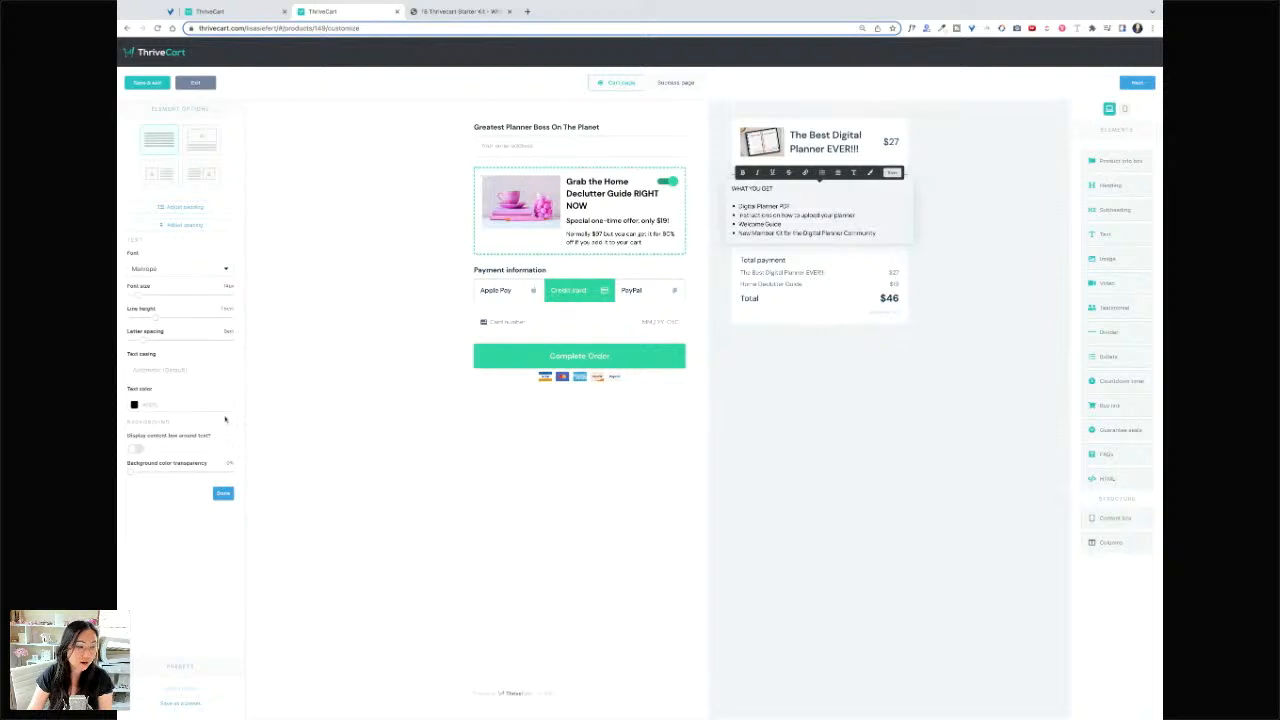
left_click_drag(138, 296, 140, 342)
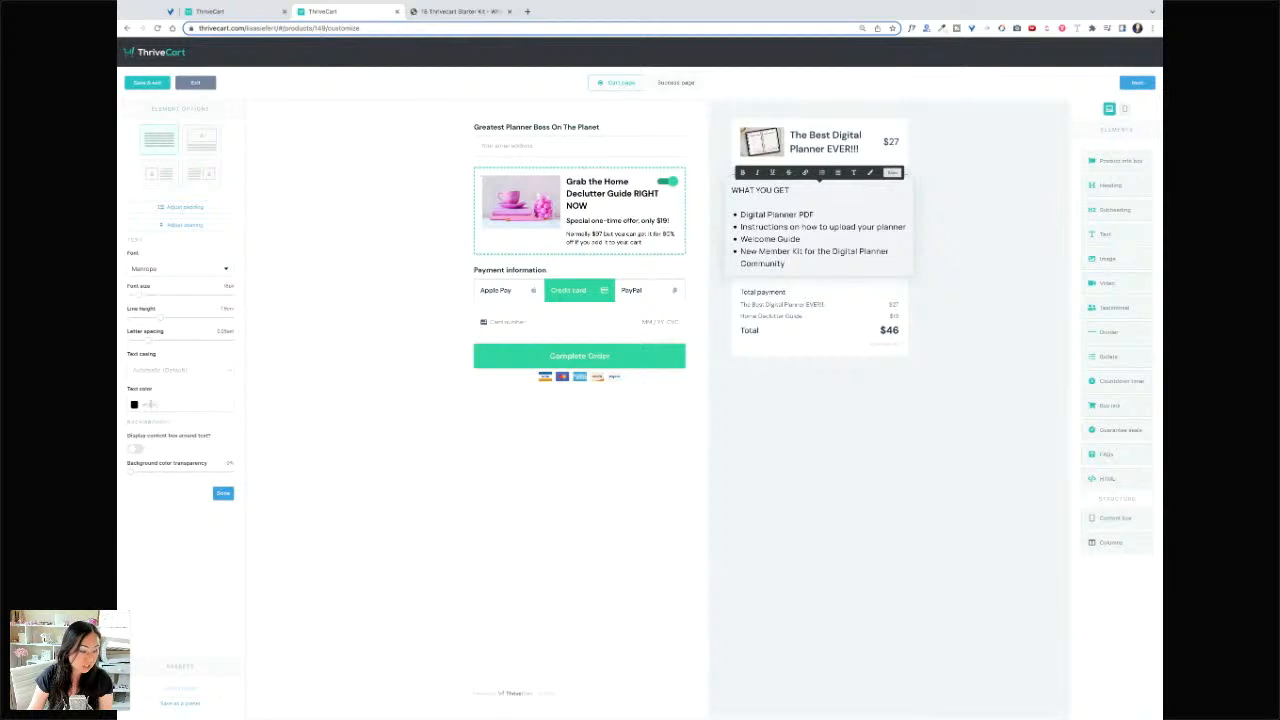
left_click(133, 404)
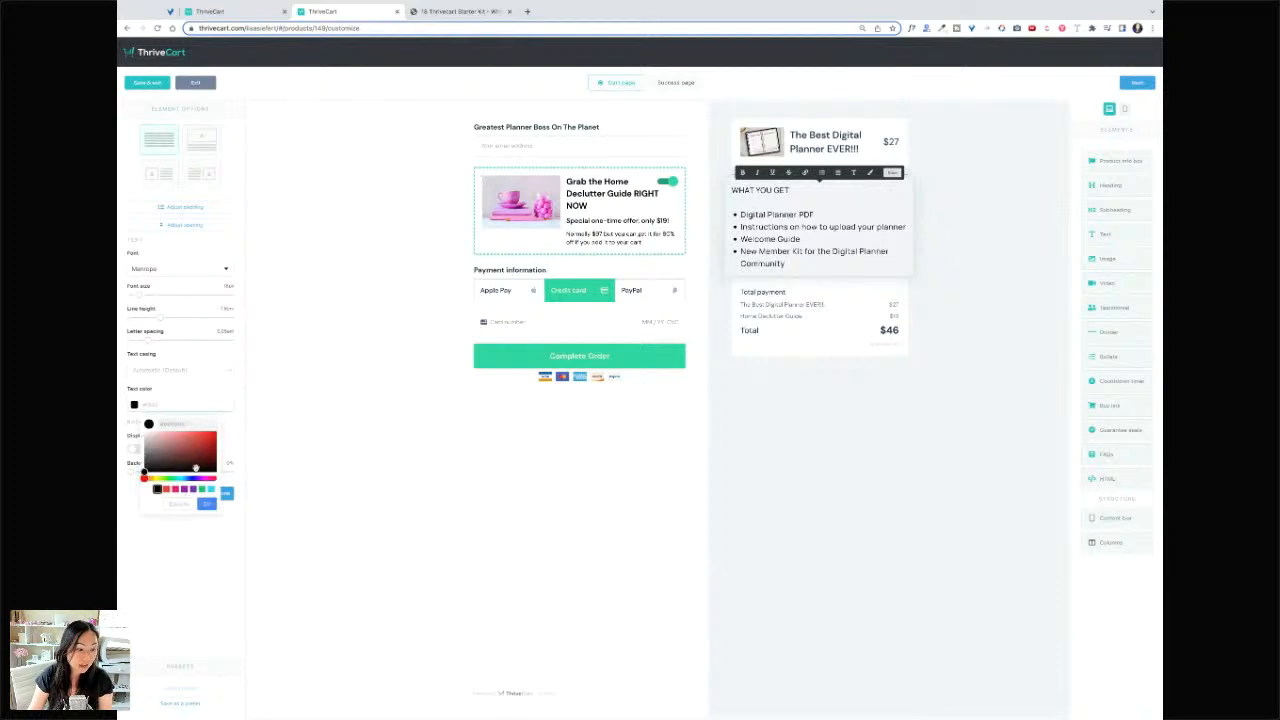
left_click(202, 479)
left_click(208, 479)
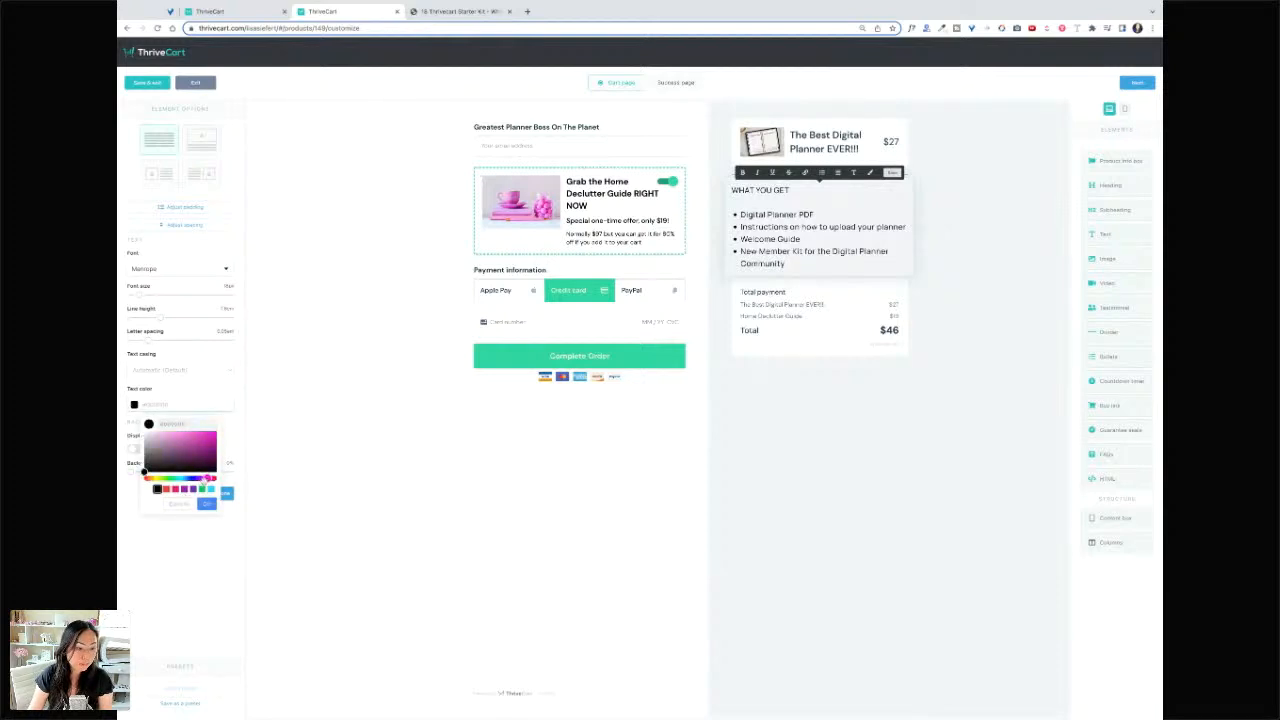
left_click(210, 446)
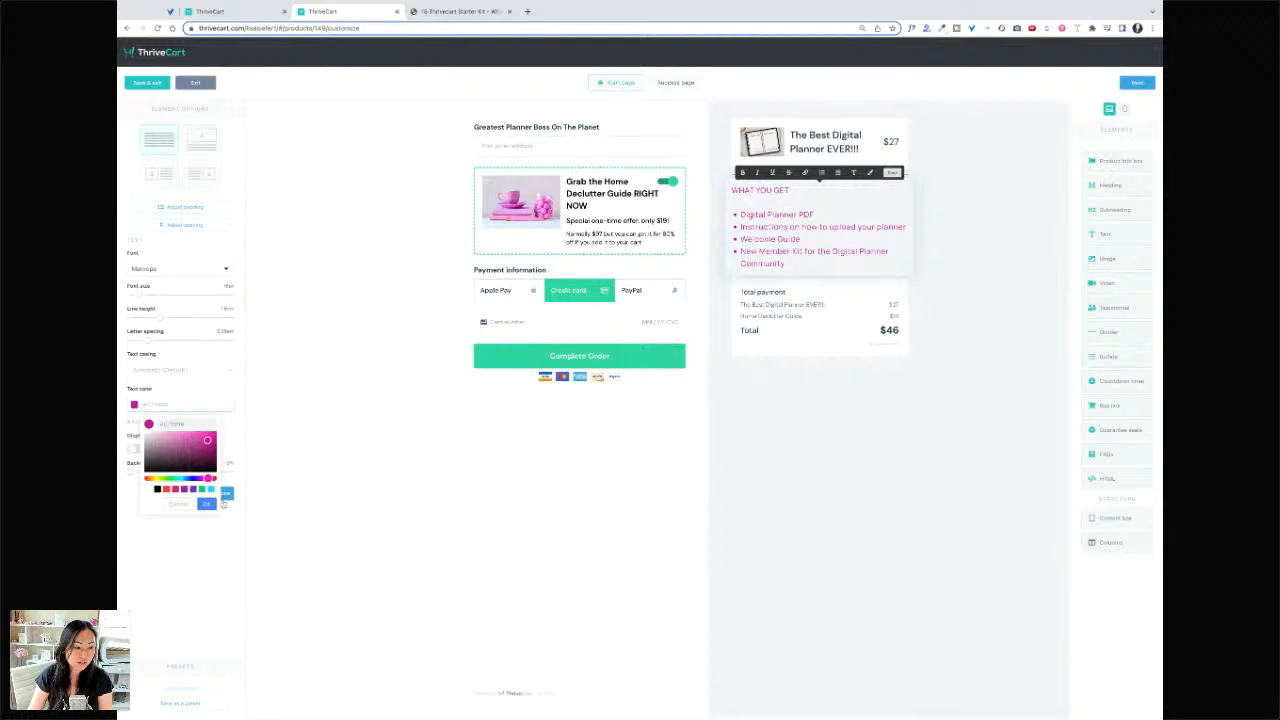
left_click(222, 495)
left_click(223, 494)
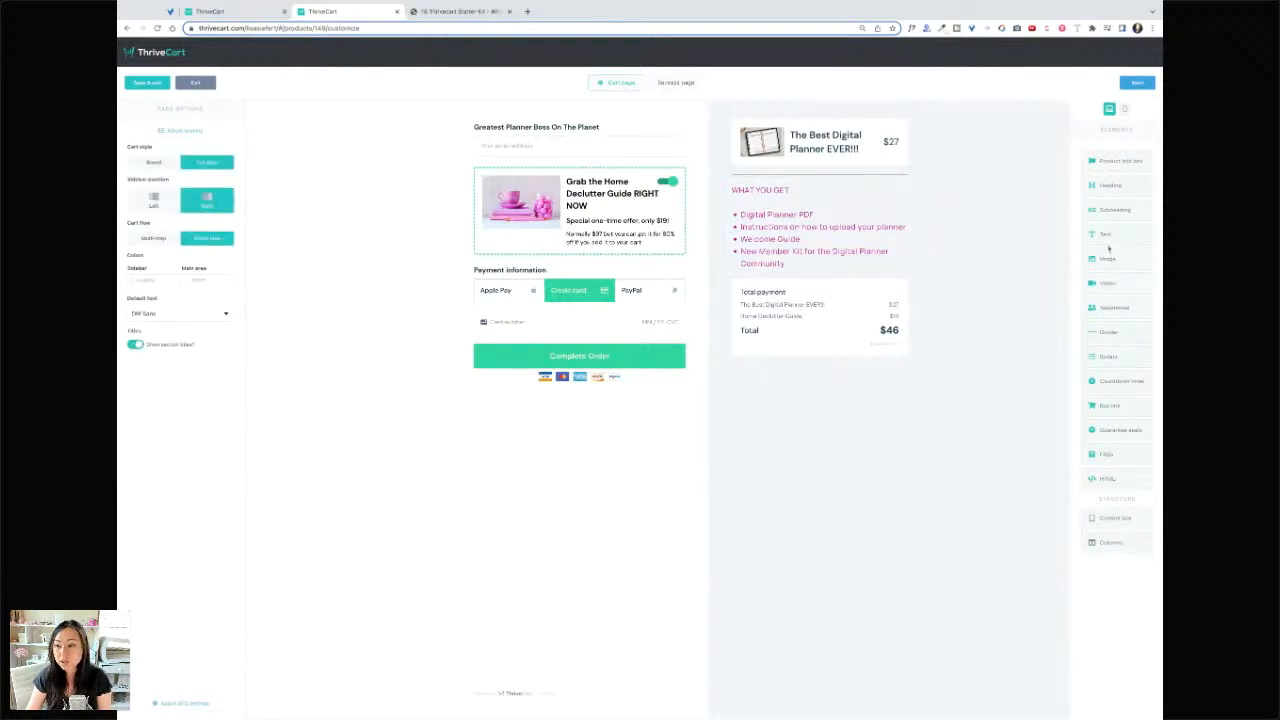
- Add a divider and a testimonial block above the payment total, with a library image
left_click(1109, 332)
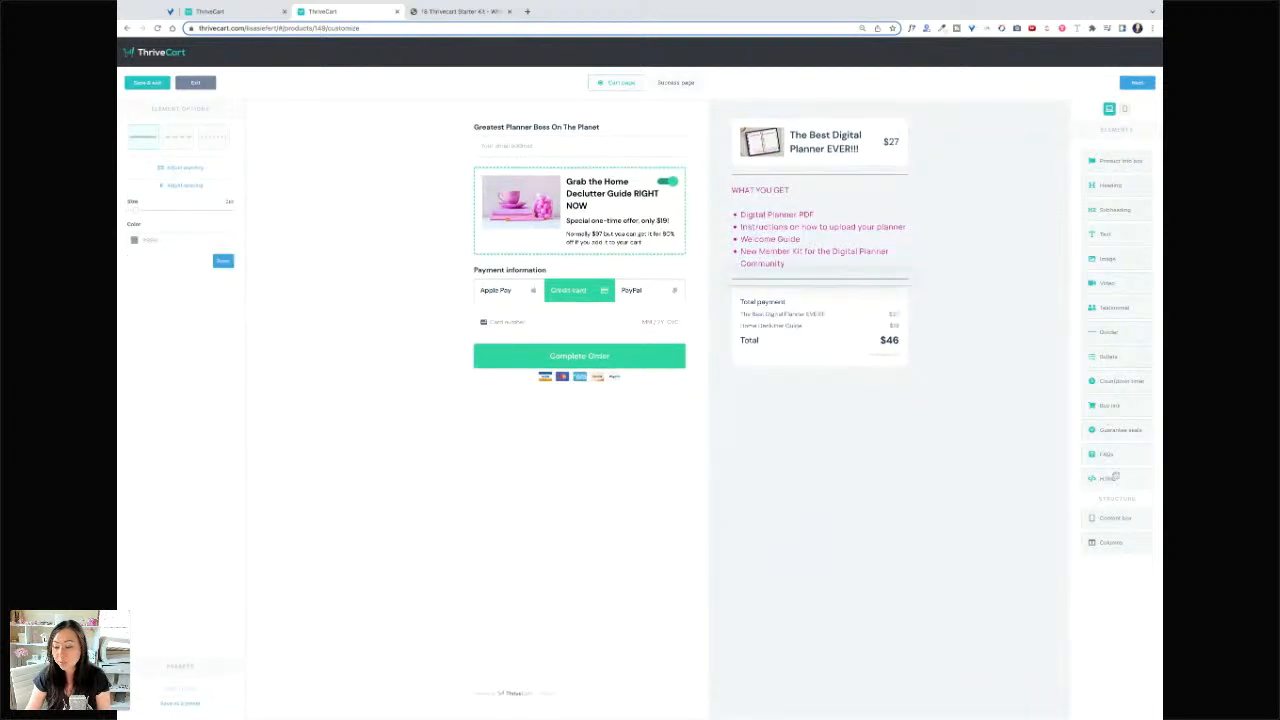
left_click_drag(1124, 304, 820, 318)
left_click(742, 309)
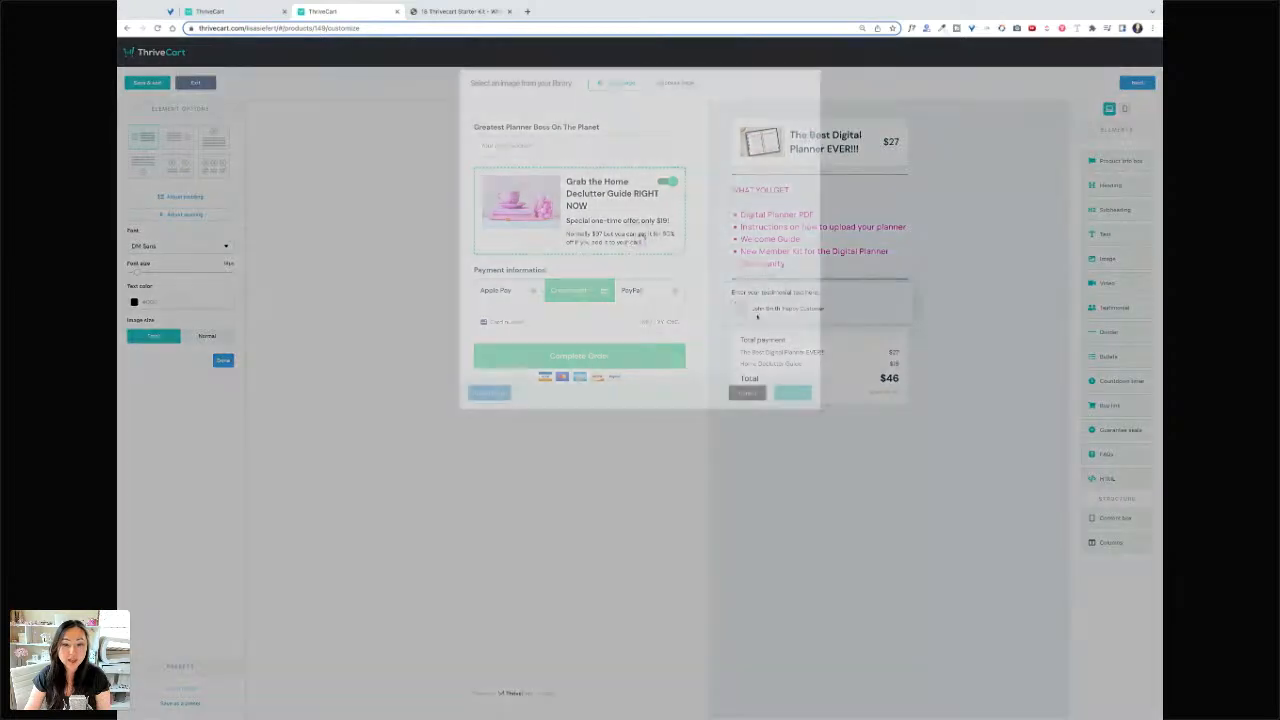
scroll(588, 245, "down", 4)
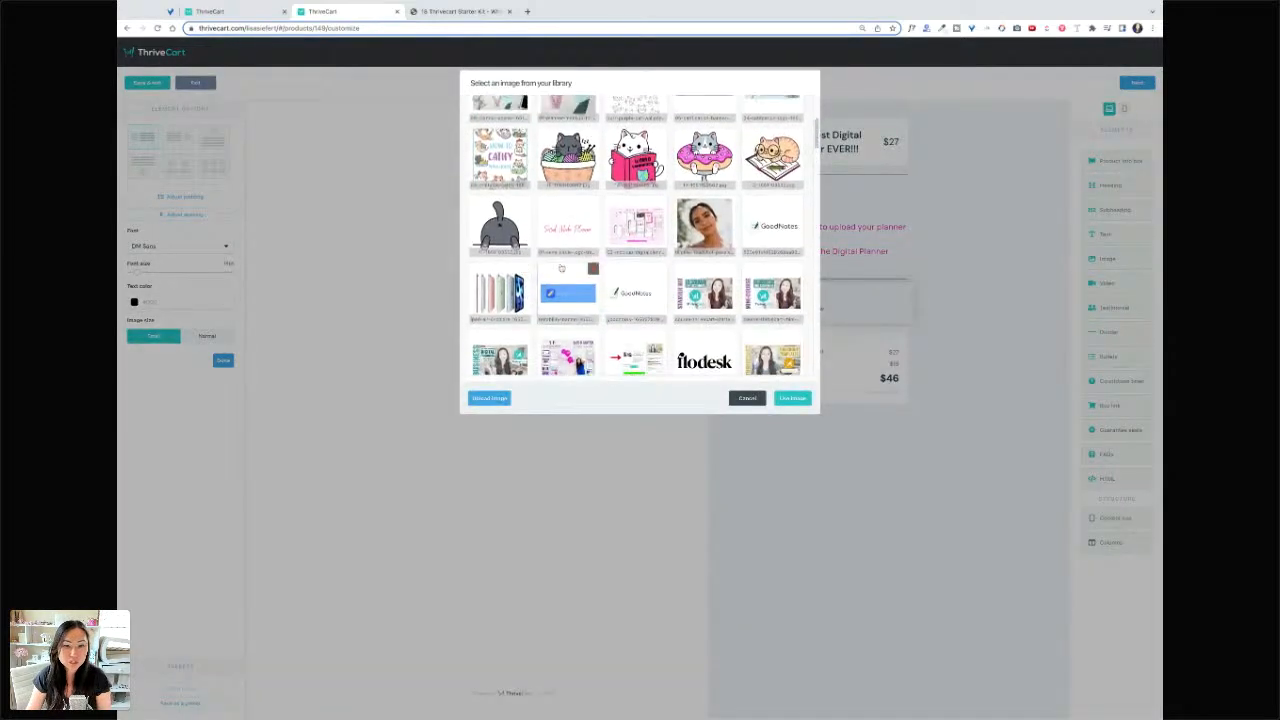
left_click(792, 398)
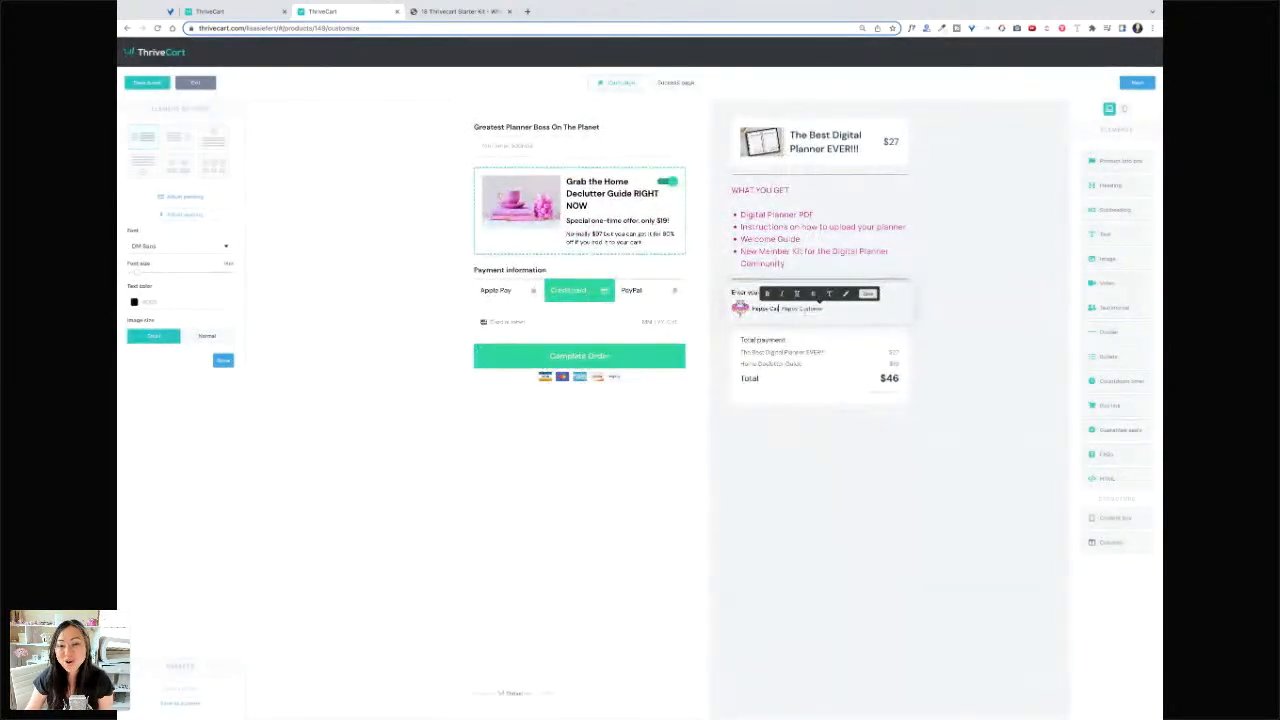
- Enter the testimonial quote 'I love these digital planners - they're the best!'
key("BackSpace")
mouse_move(740, 309)
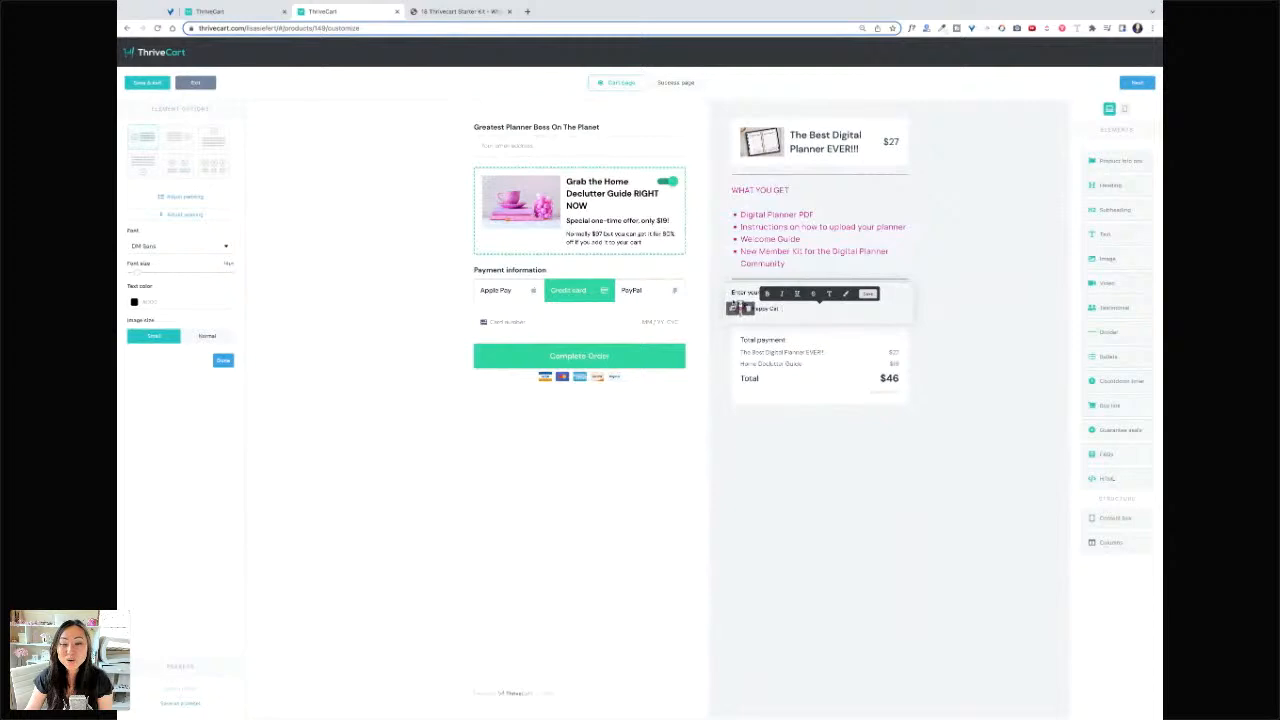
left_click(751, 293)
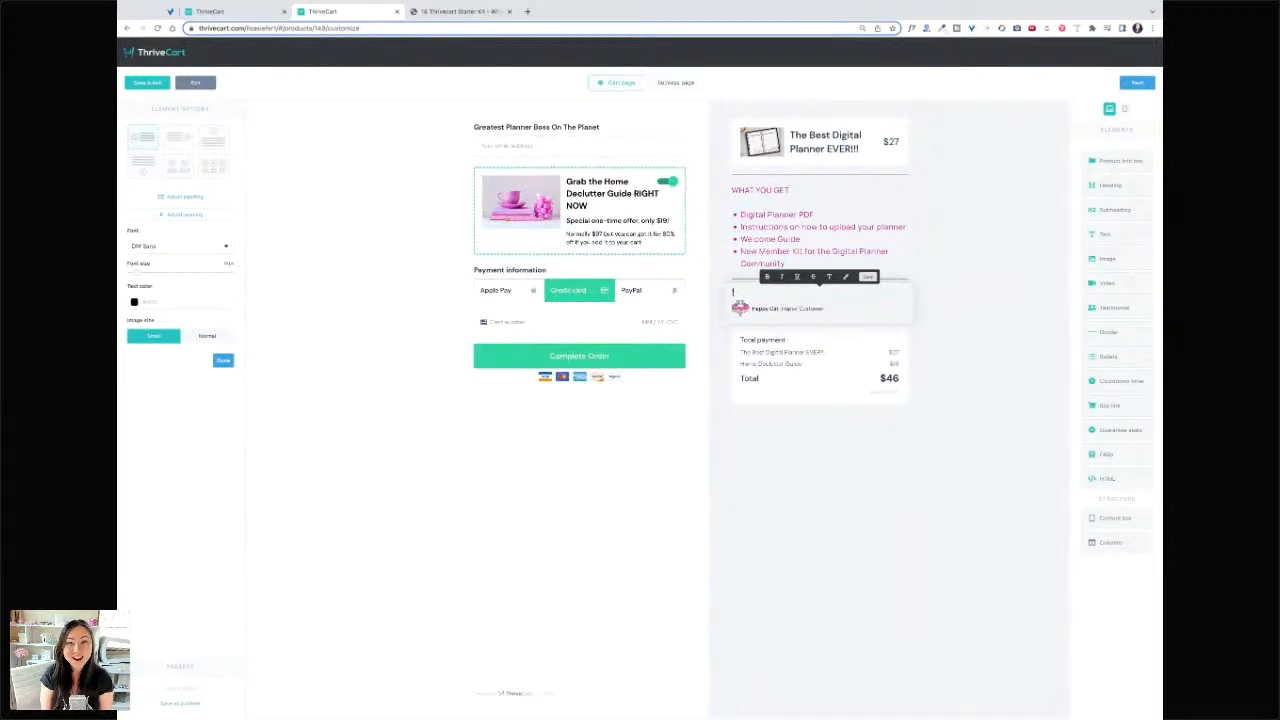
type("I love these d")
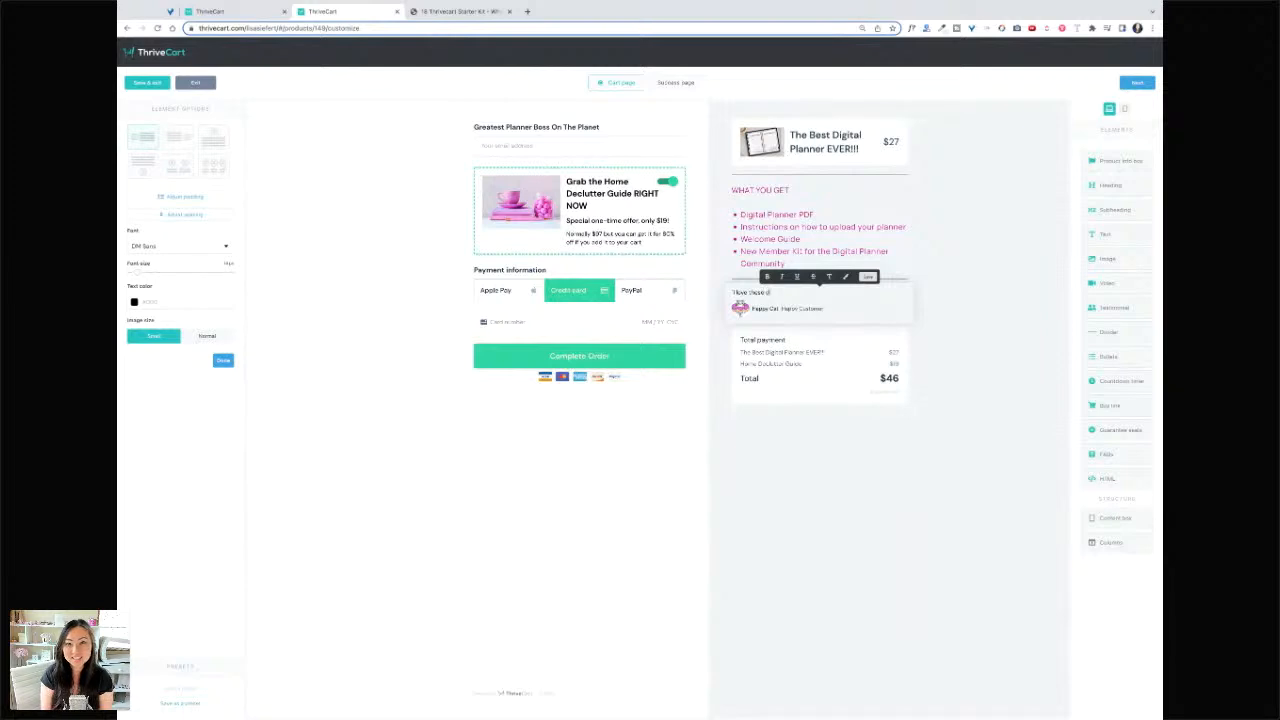
type("igital planners - th")
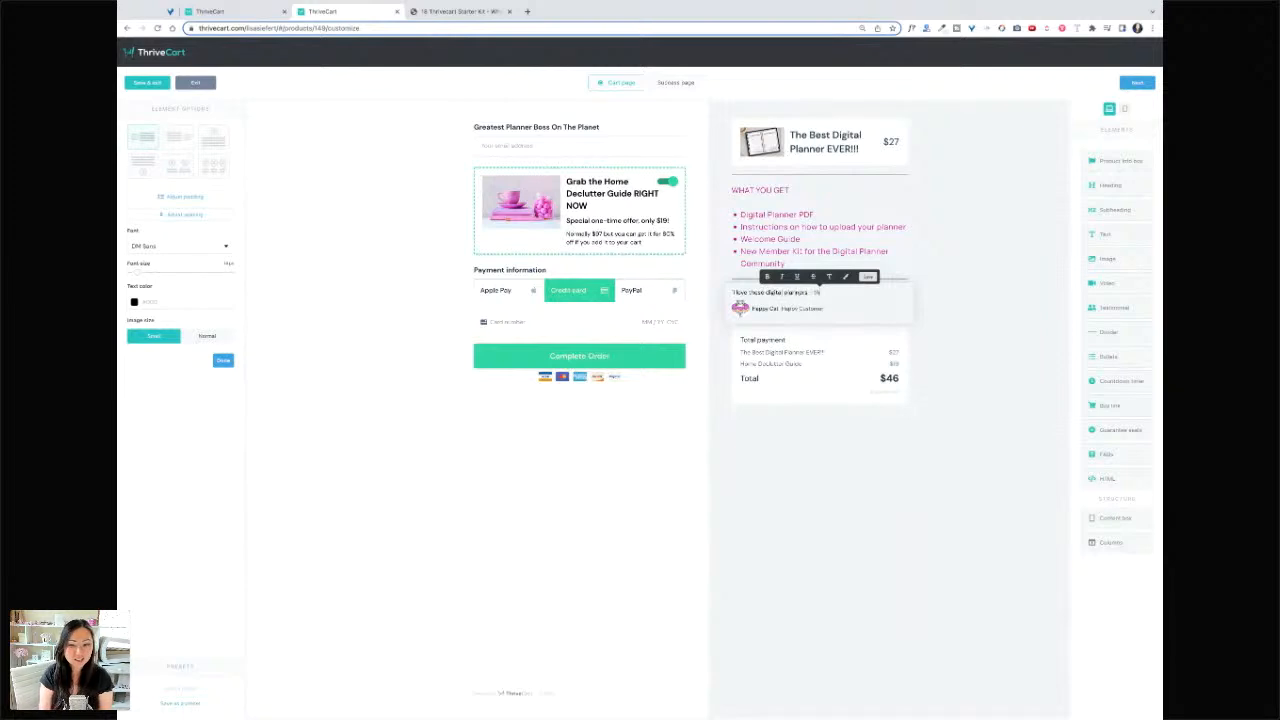
type("ey're the best!")
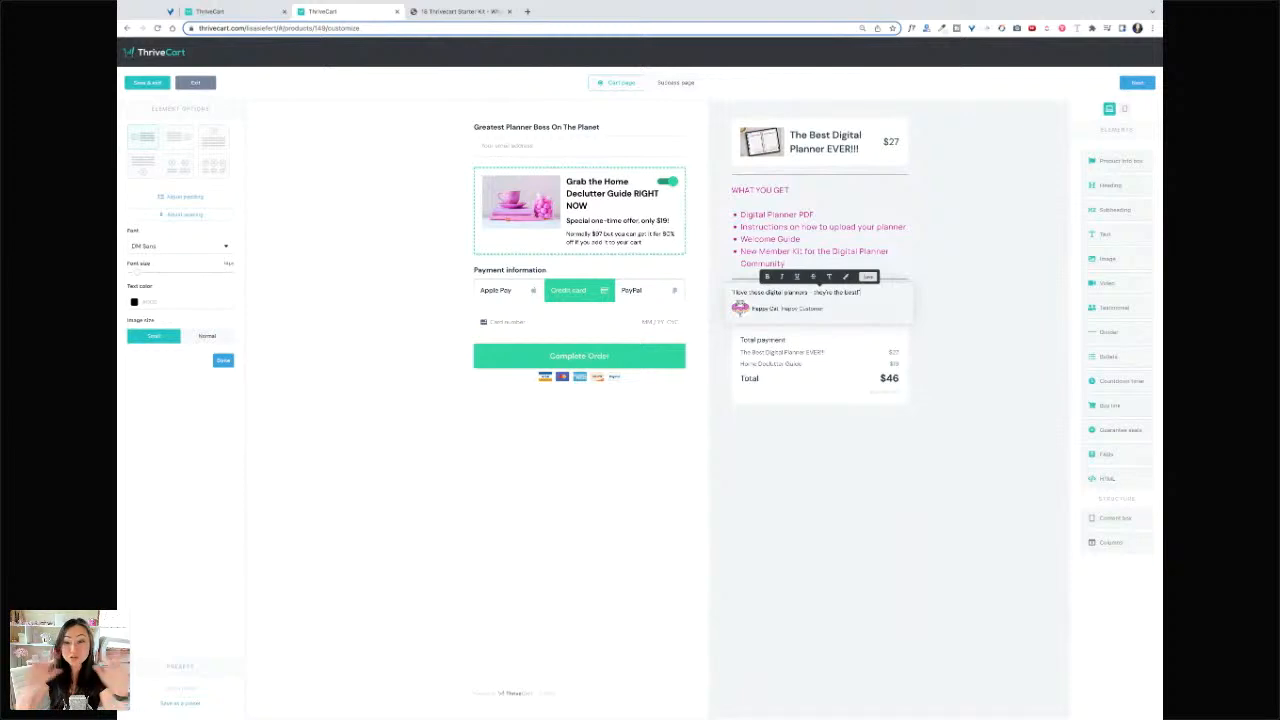
left_click(1070, 413)
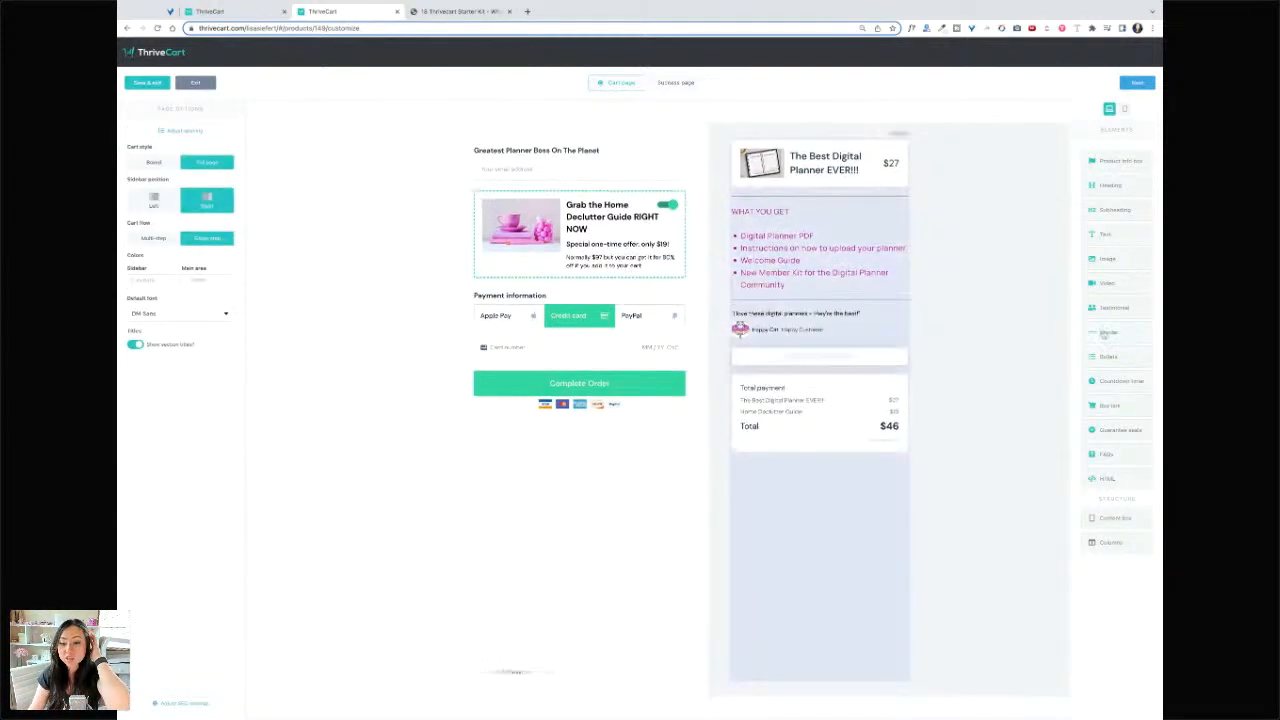
- Insert a 30-day guarantee seal below the payment total, with a divider beneath it
left_click(846, 352)
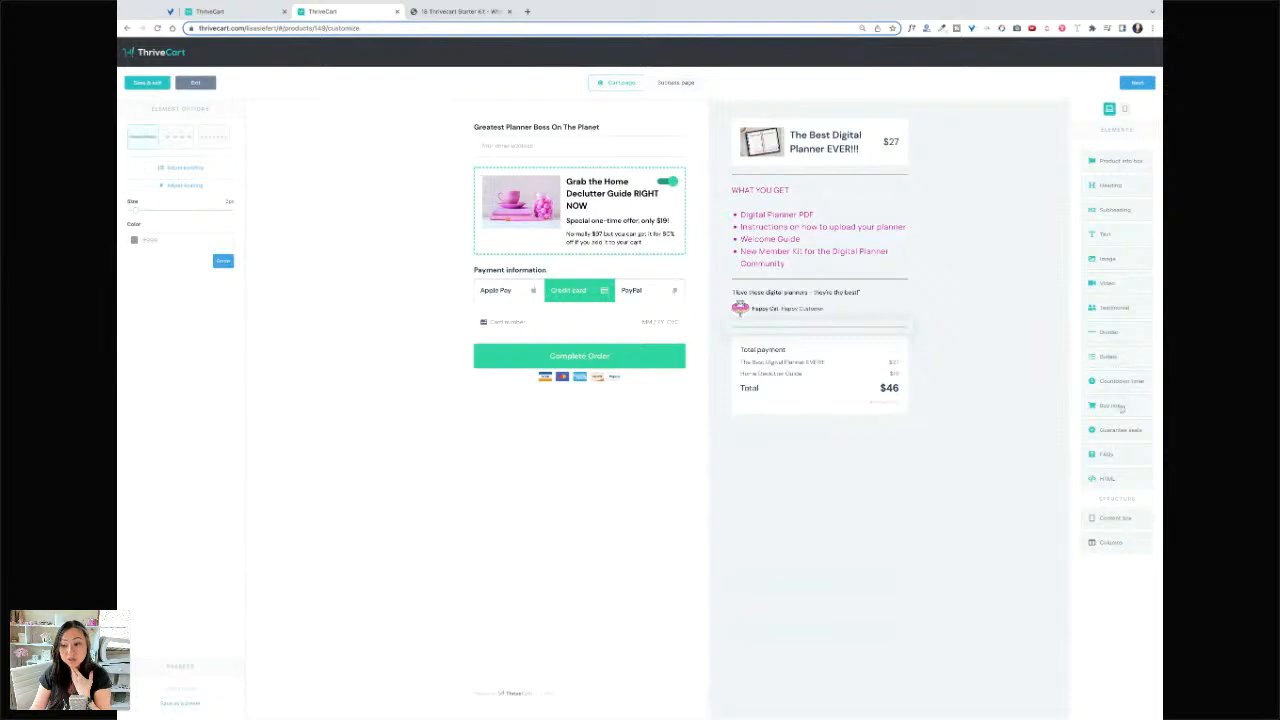
left_click(1120, 430)
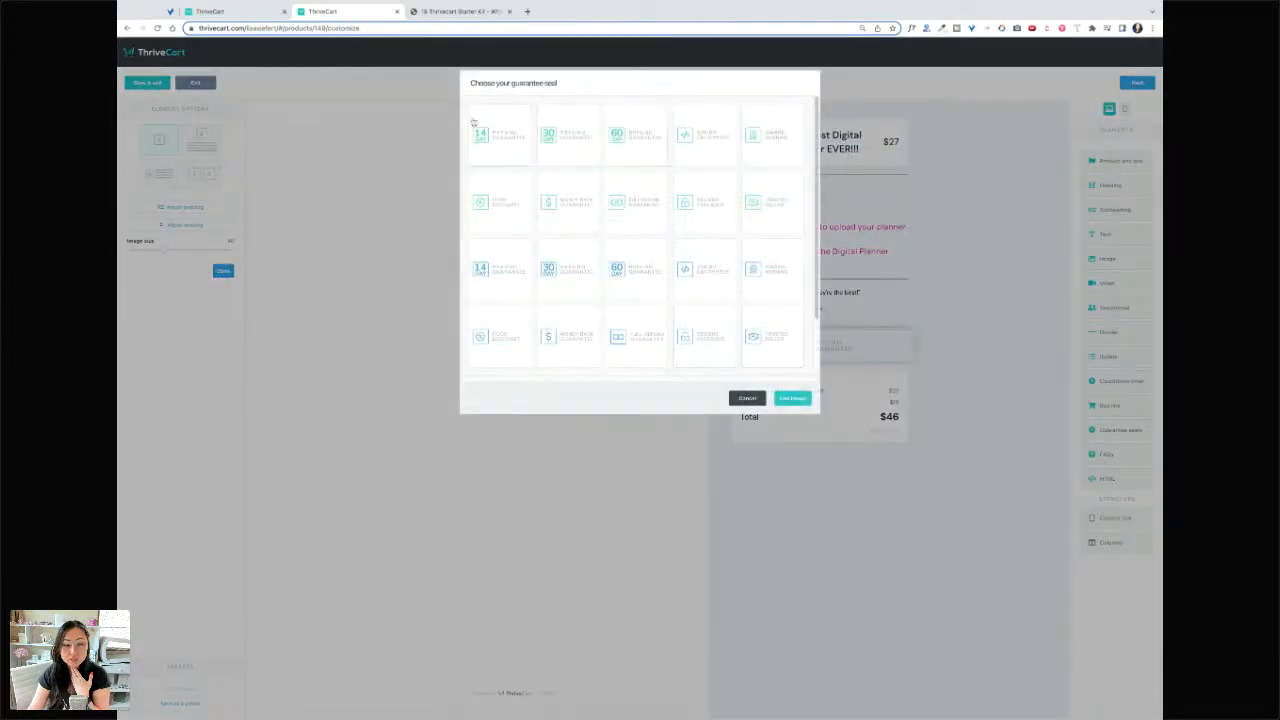
scroll(594, 200, "down", 2)
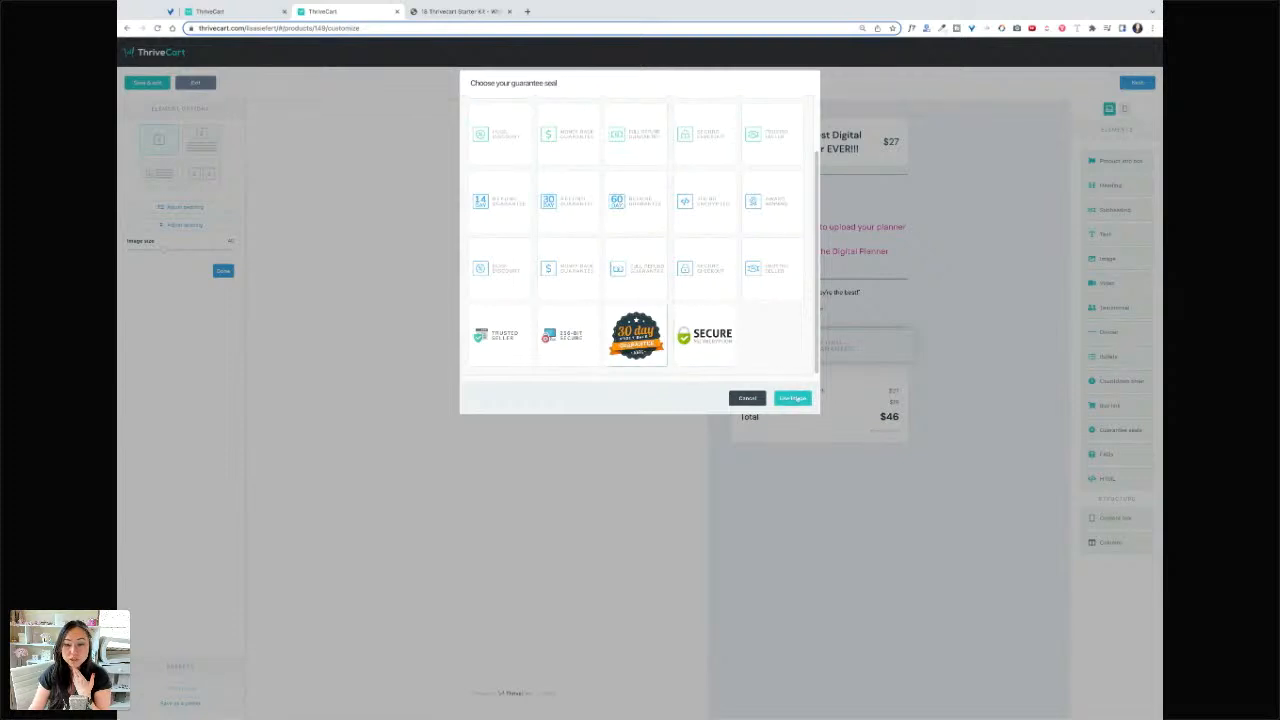
left_click(793, 398)
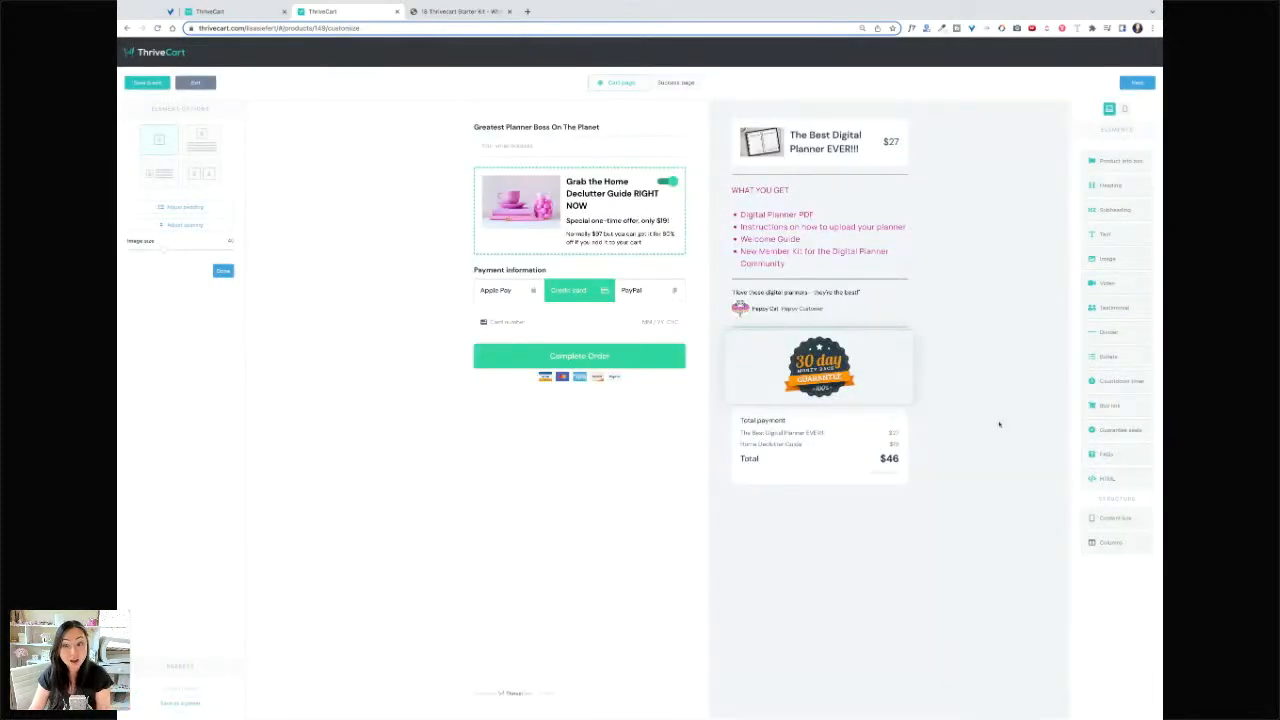
left_click_drag(1112, 332, 875, 436)
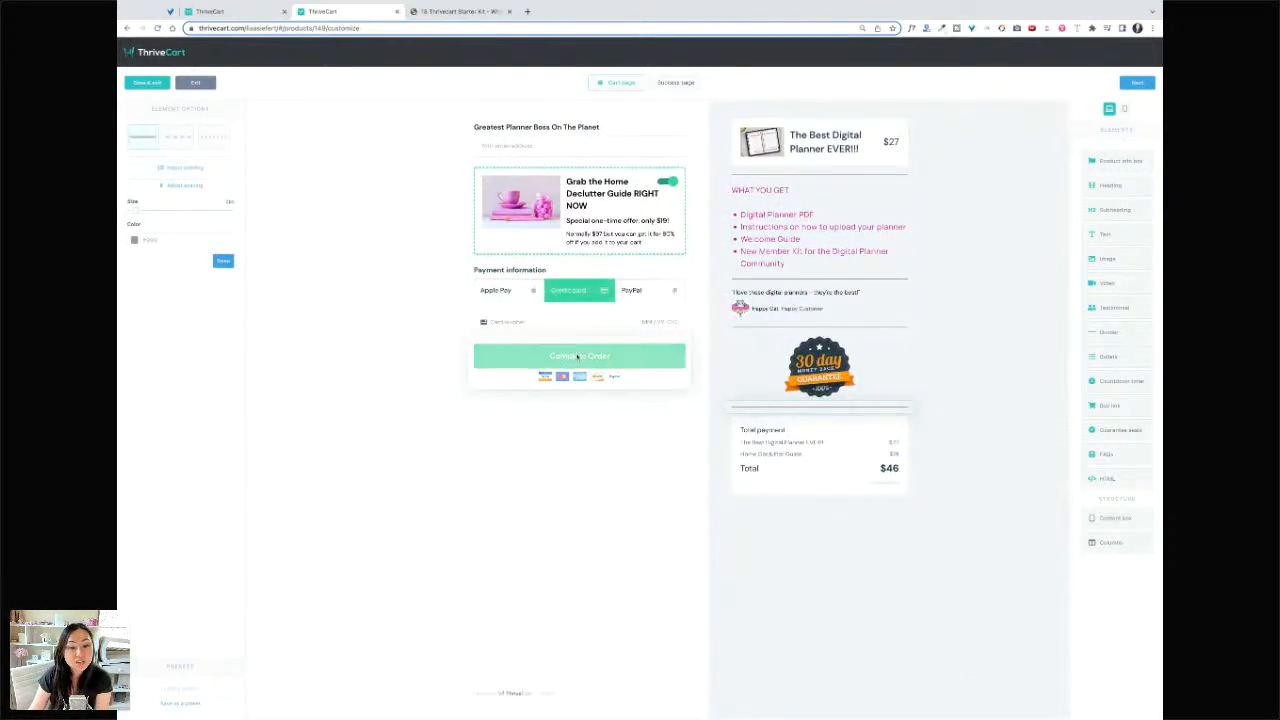
- Change the Complete Order button colour to magenta
left_click(577, 356)
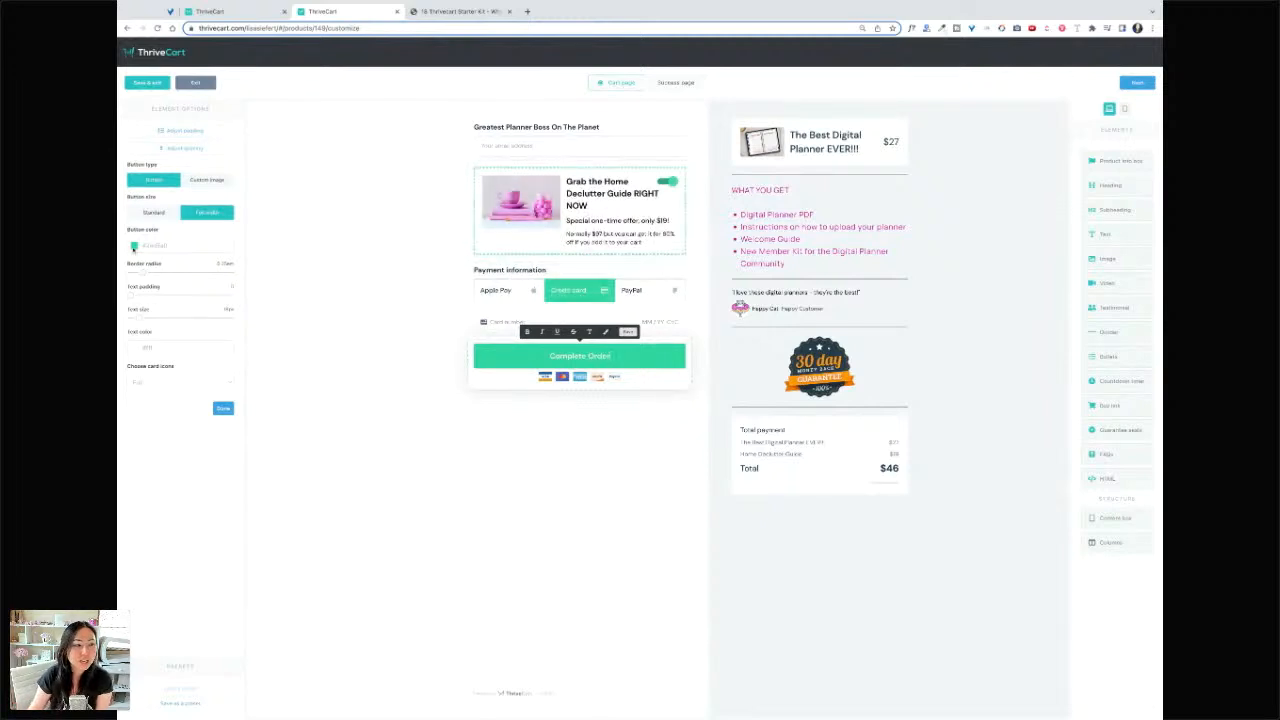
left_click(134, 245)
left_click(149, 339)
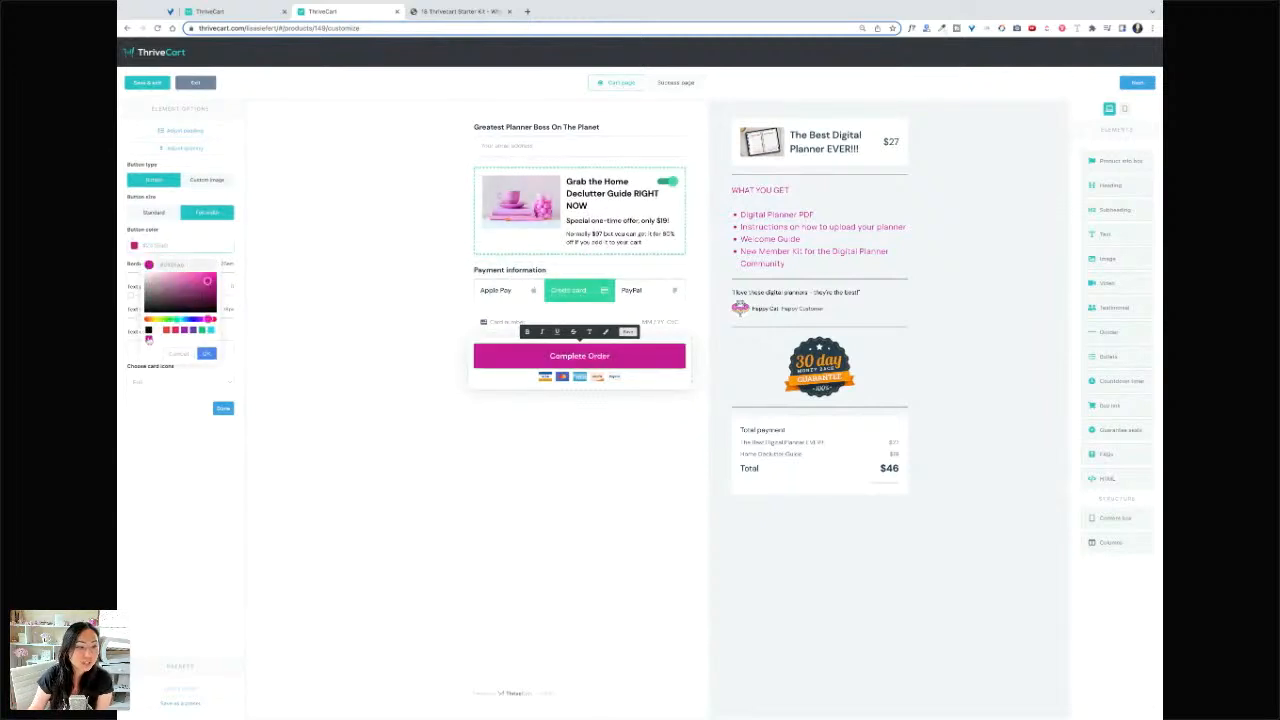
left_click(206, 353)
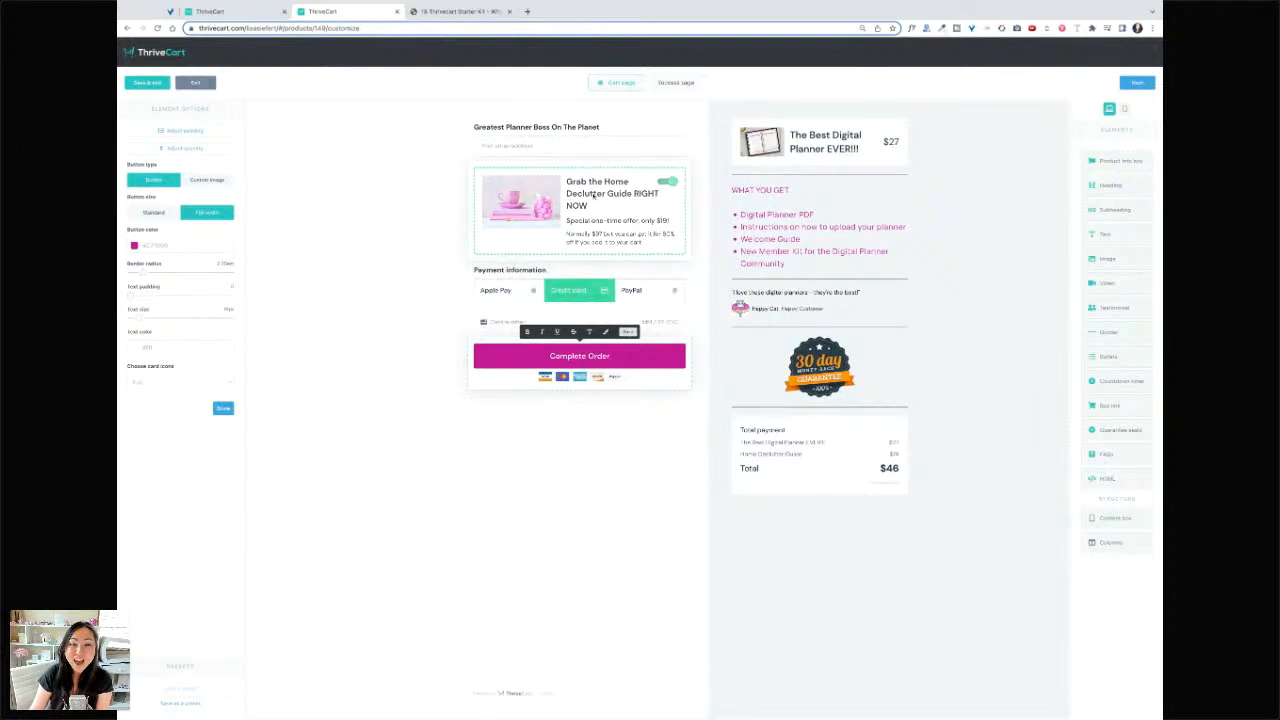
- Set the order bump box's border colour to magenta
left_click(557, 172)
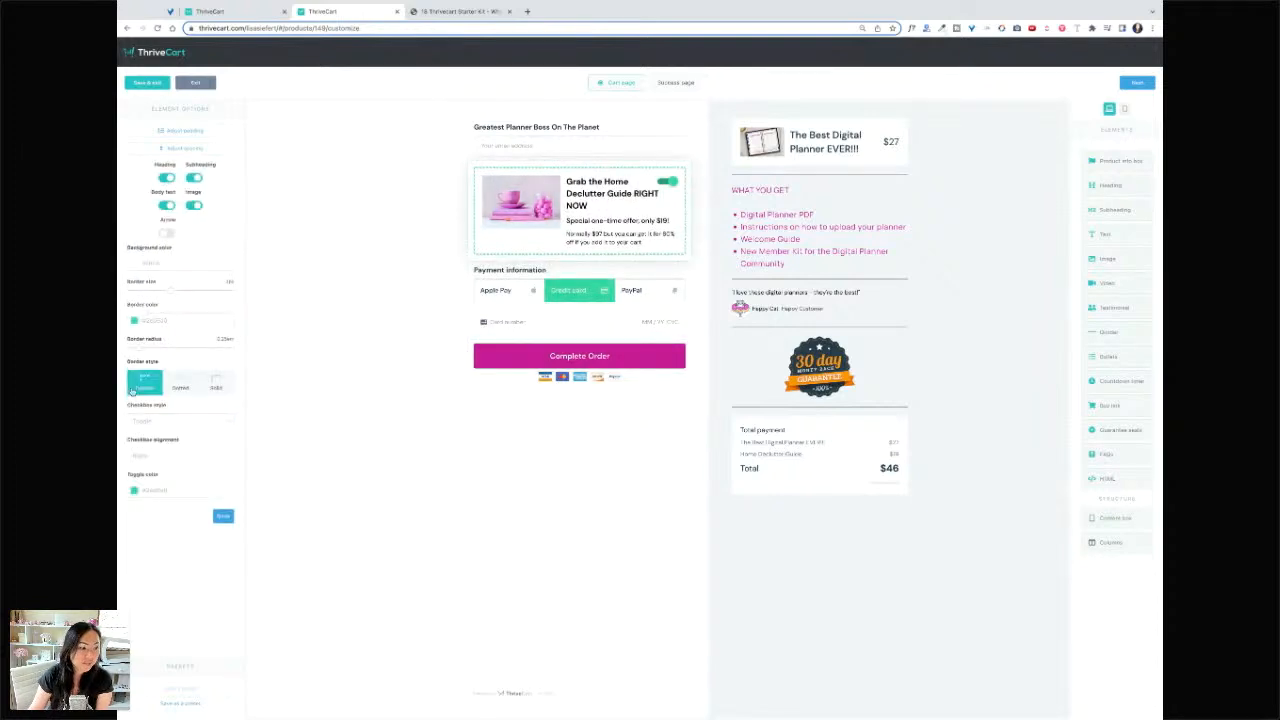
left_click(133, 320)
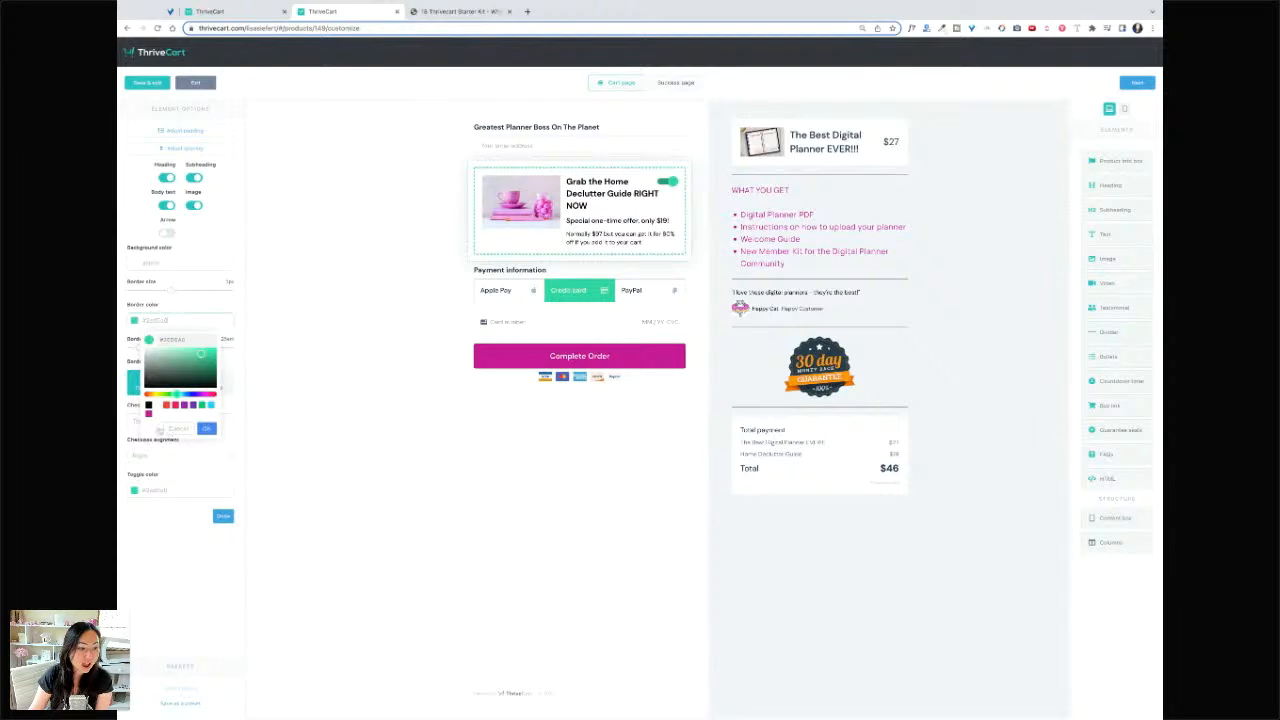
left_click(149, 413)
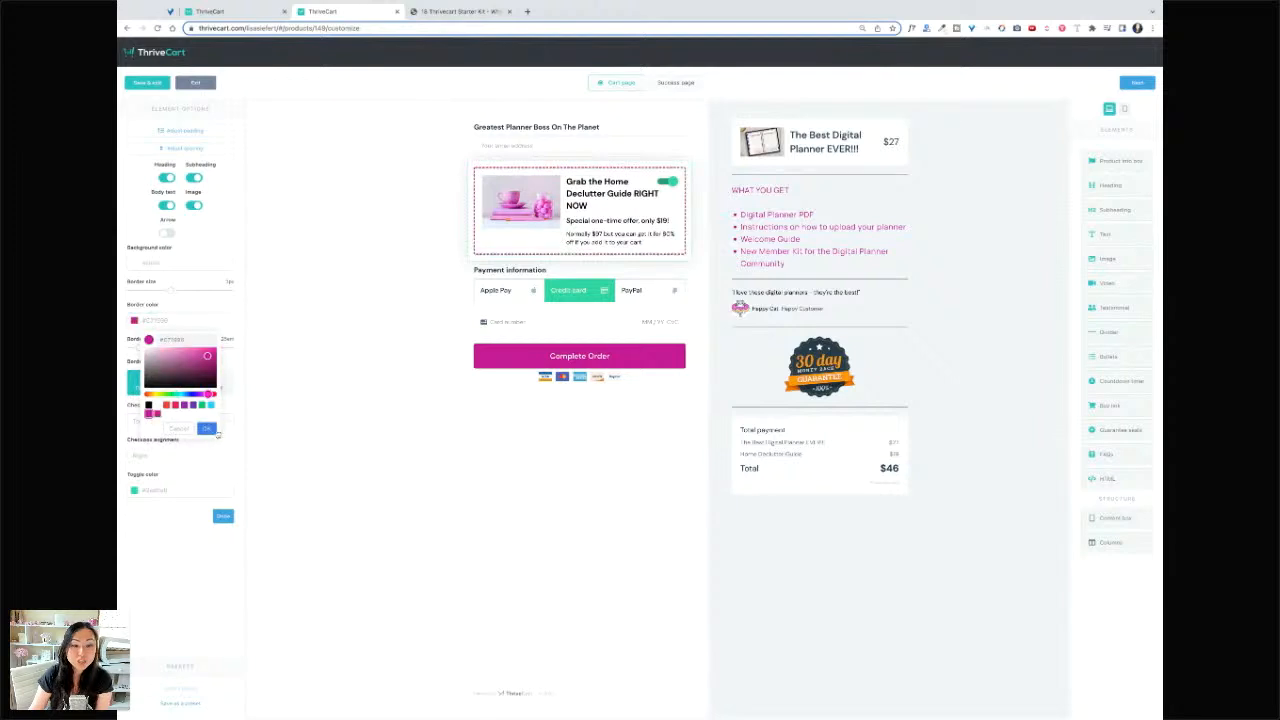
left_click(207, 428)
left_click(457, 120)
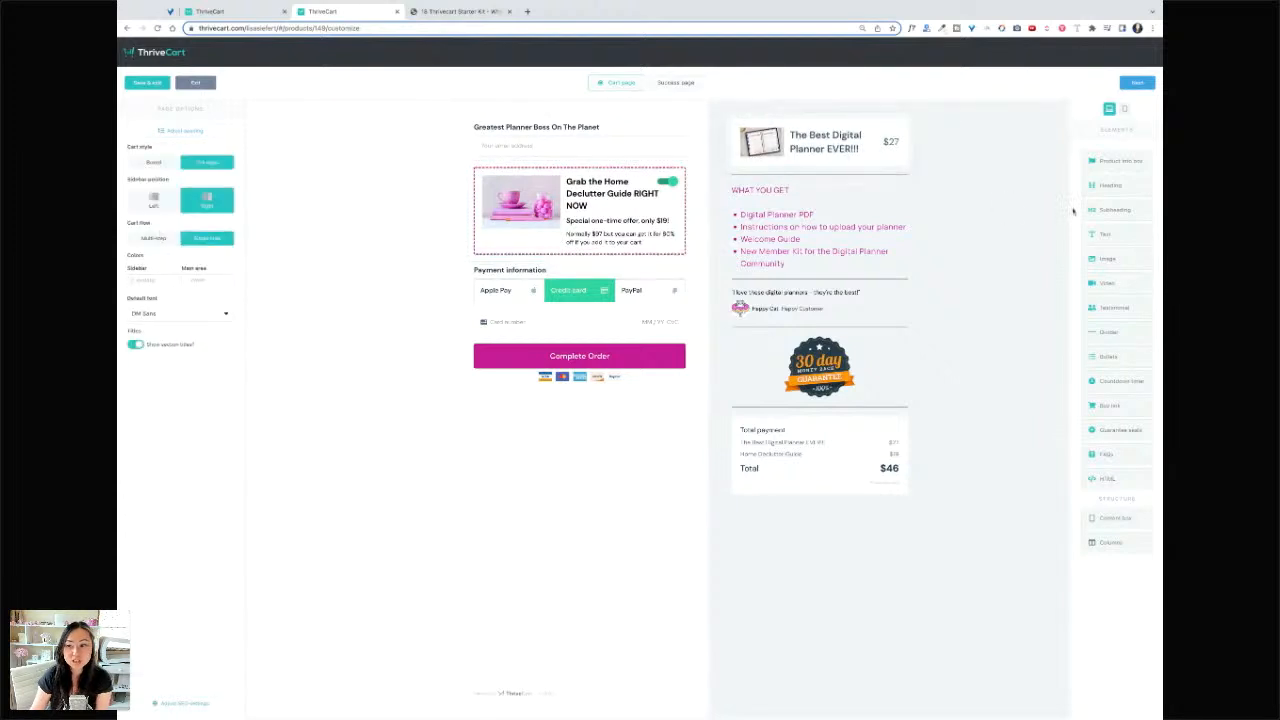
- Add a top heading 'Grab the greatest Digital Planner ever!!', magenta, larger, with extra top/bottom spacing
left_click_drag(1117, 187, 708, 135)
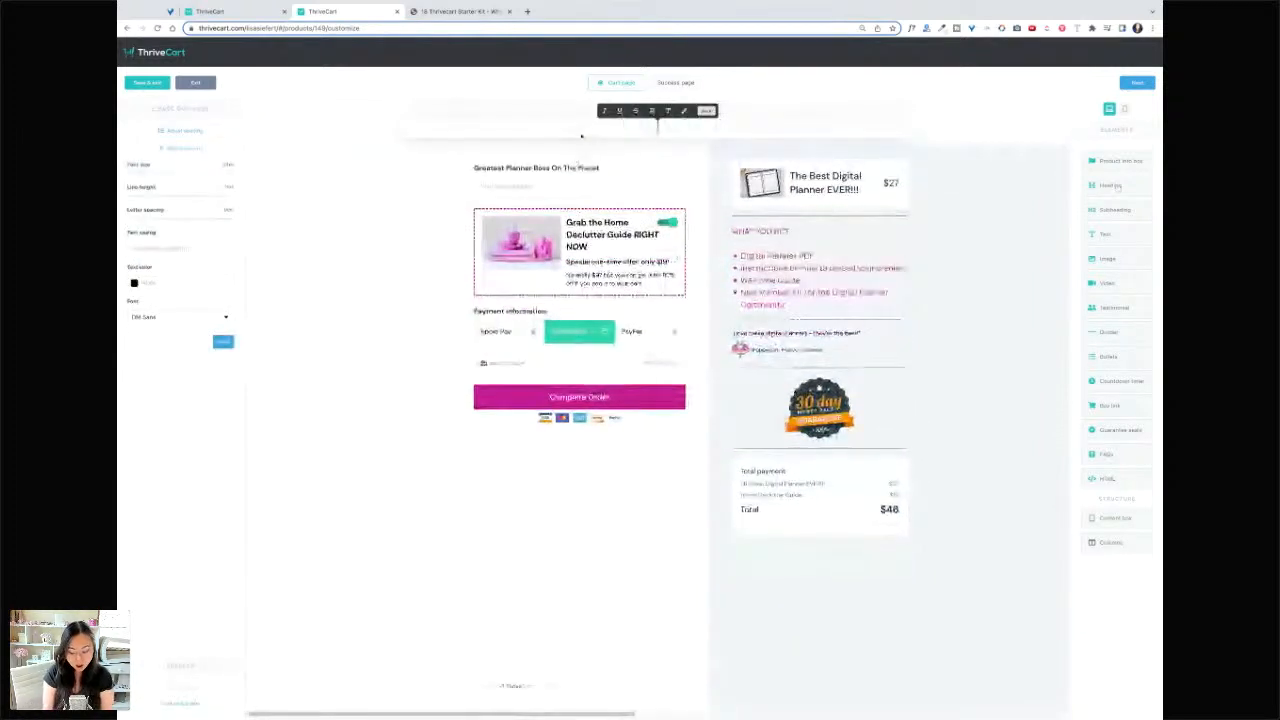
type("Grab")
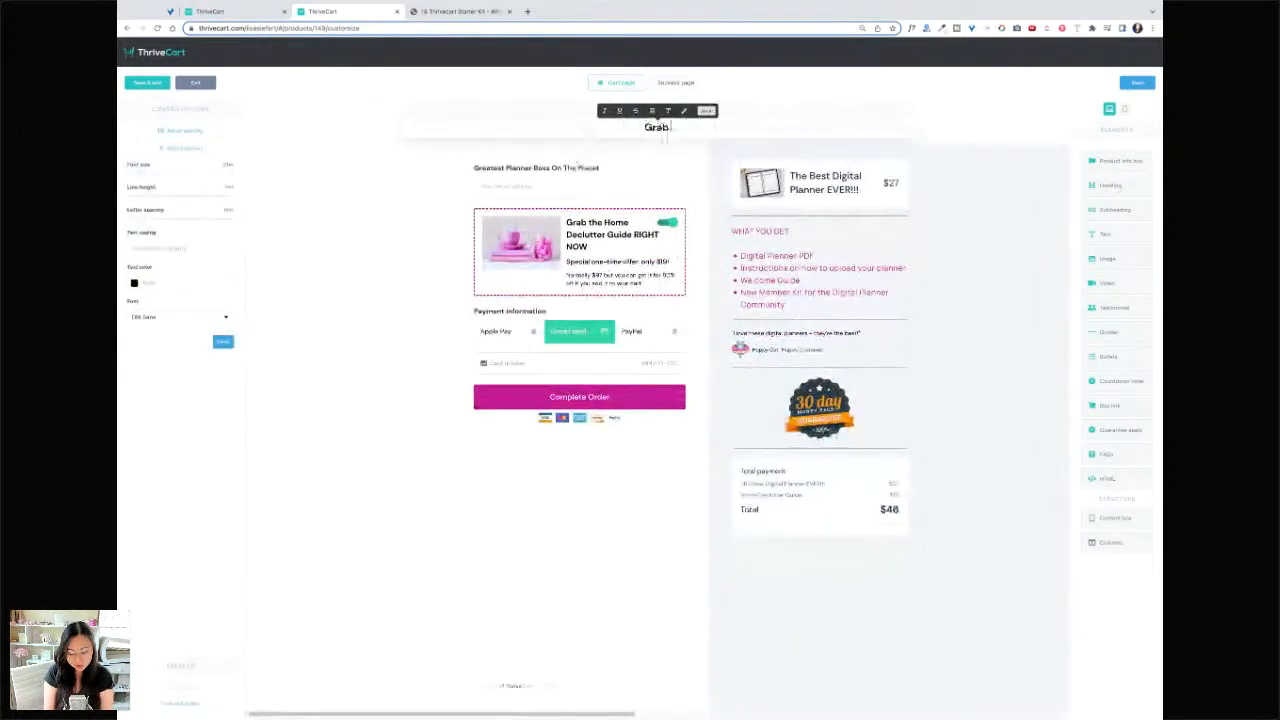
type(" the greatest Digi")
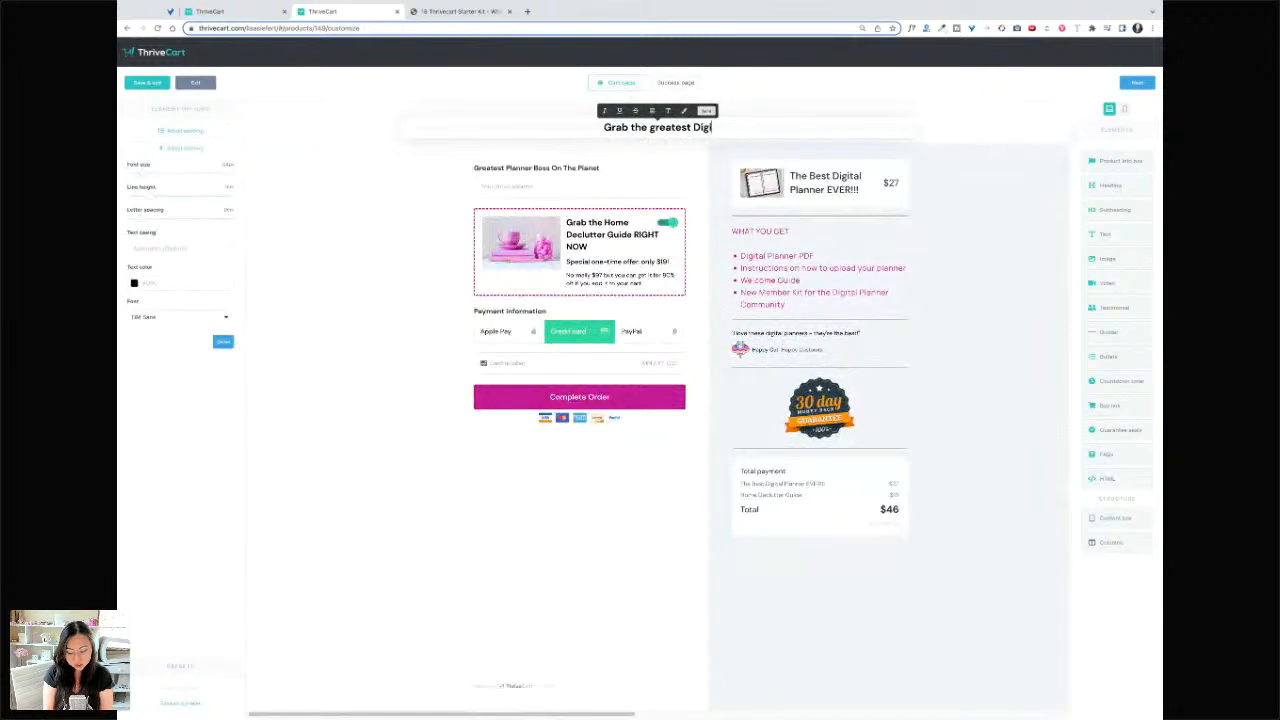
type("tal Planner ev")
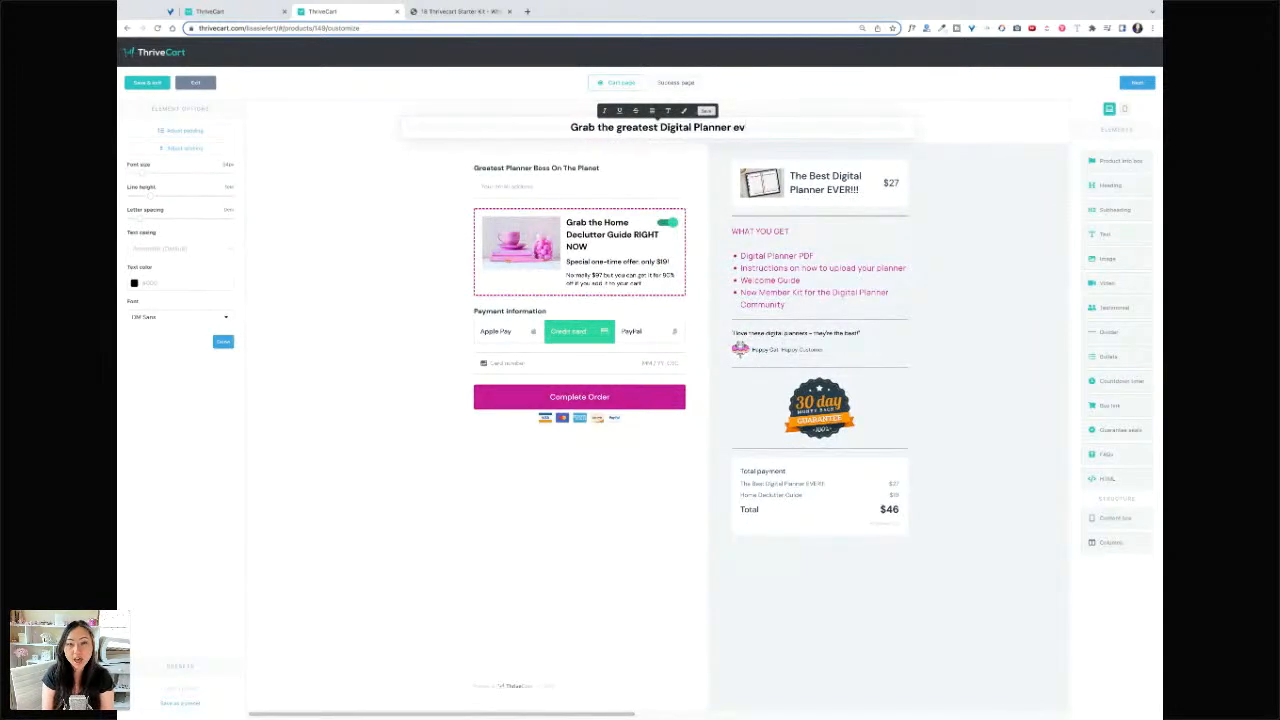
type("er!!")
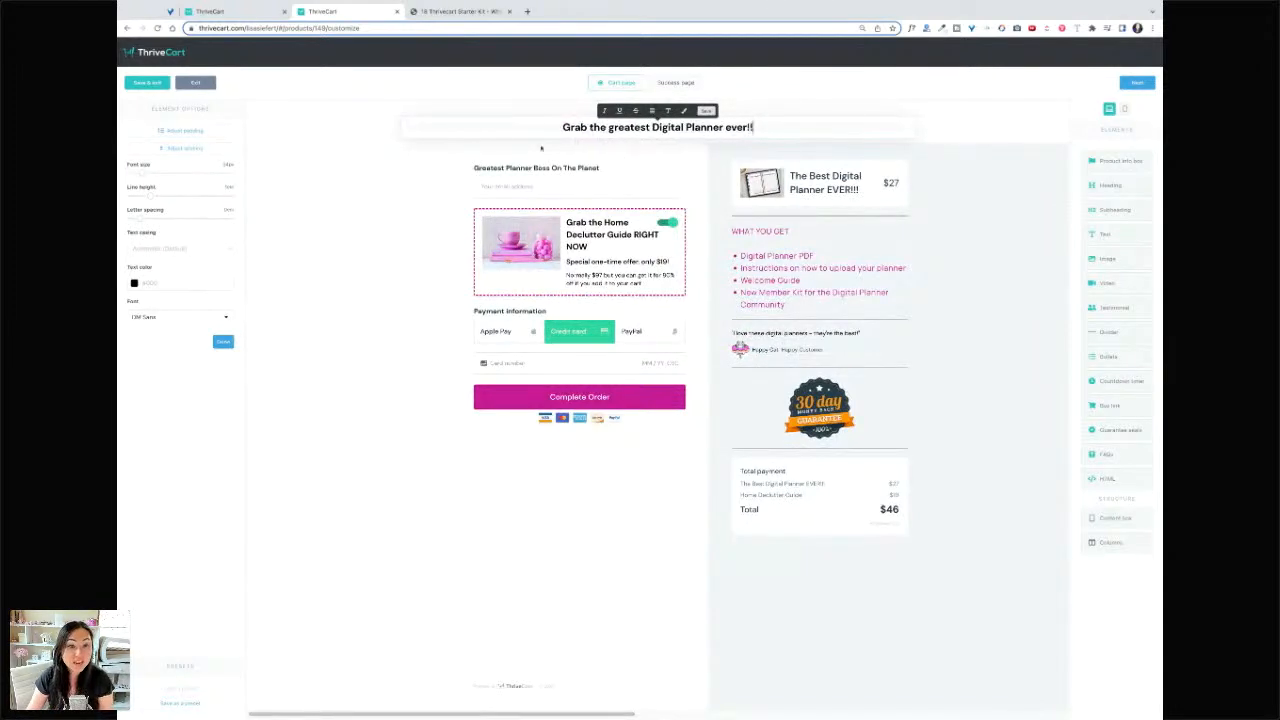
left_click(134, 284)
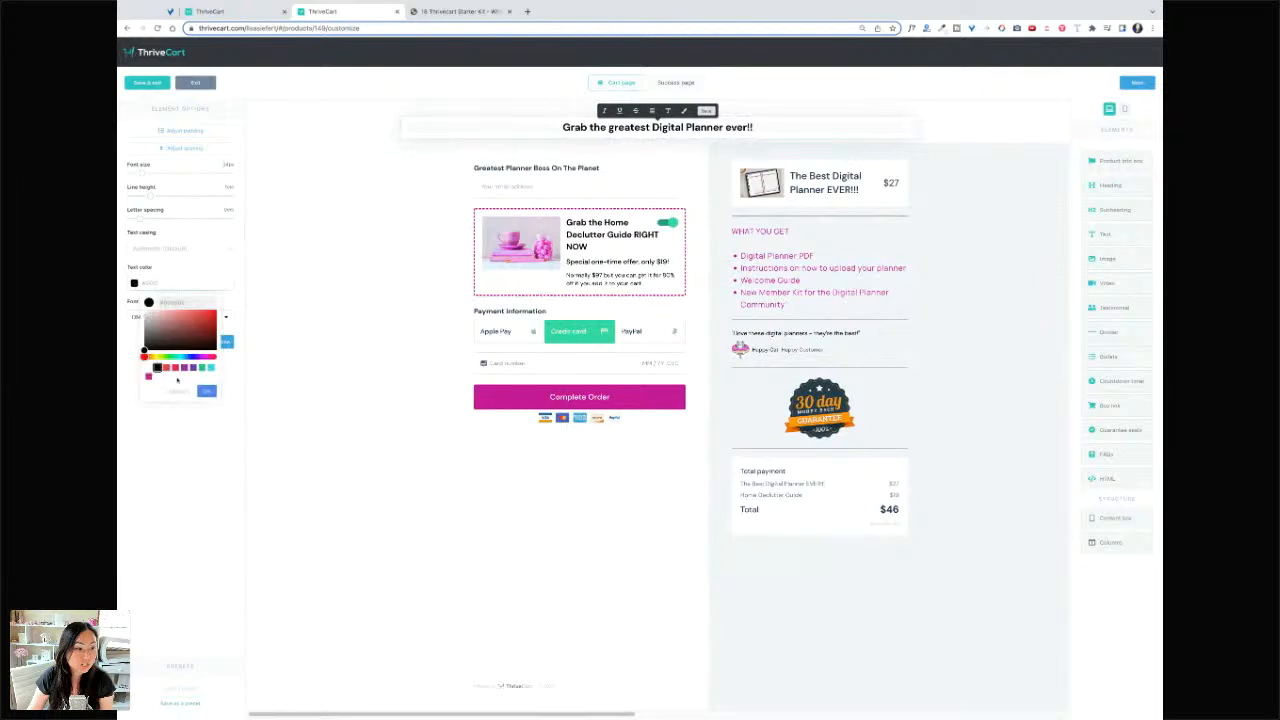
left_click(148, 376)
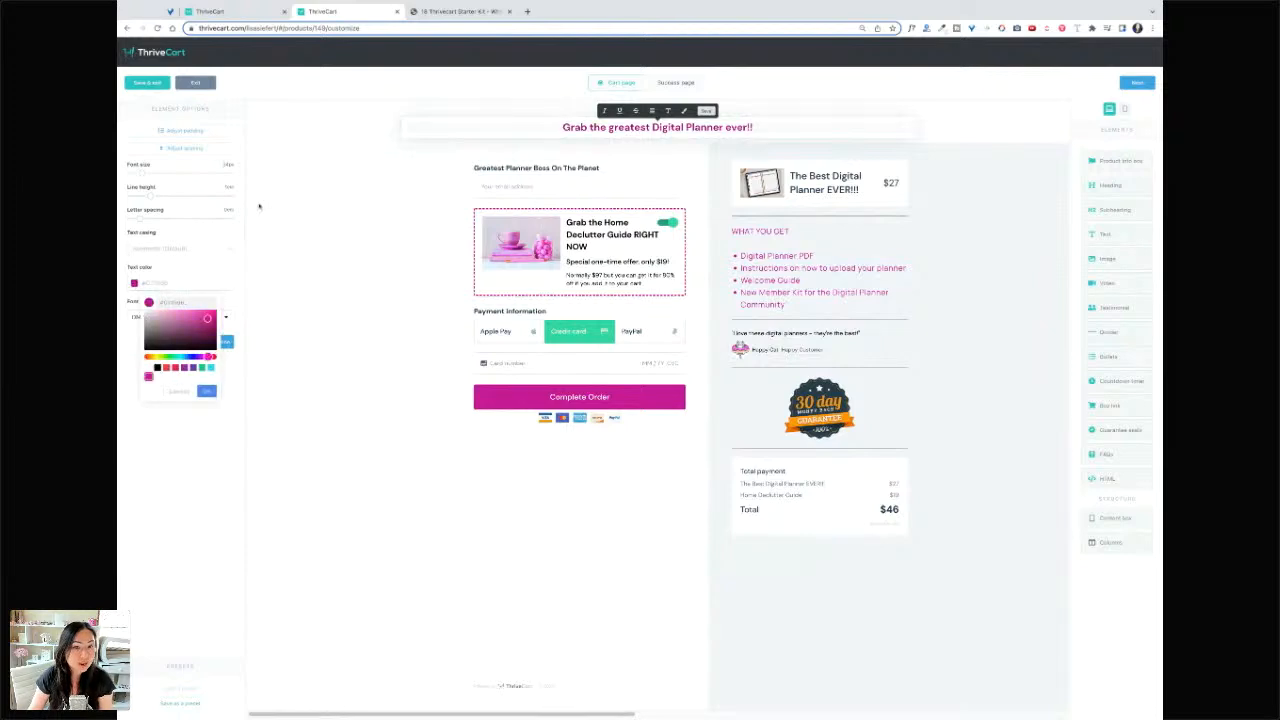
left_click_drag(144, 175, 137, 220)
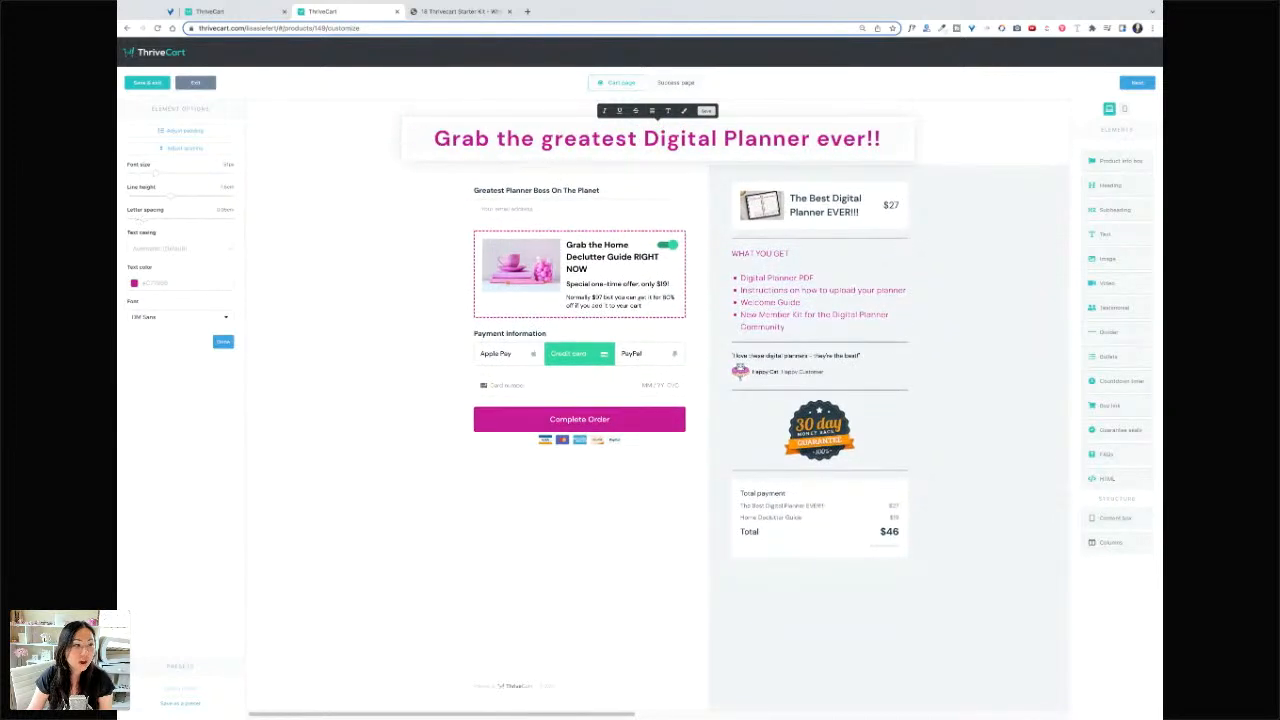
left_click(198, 131)
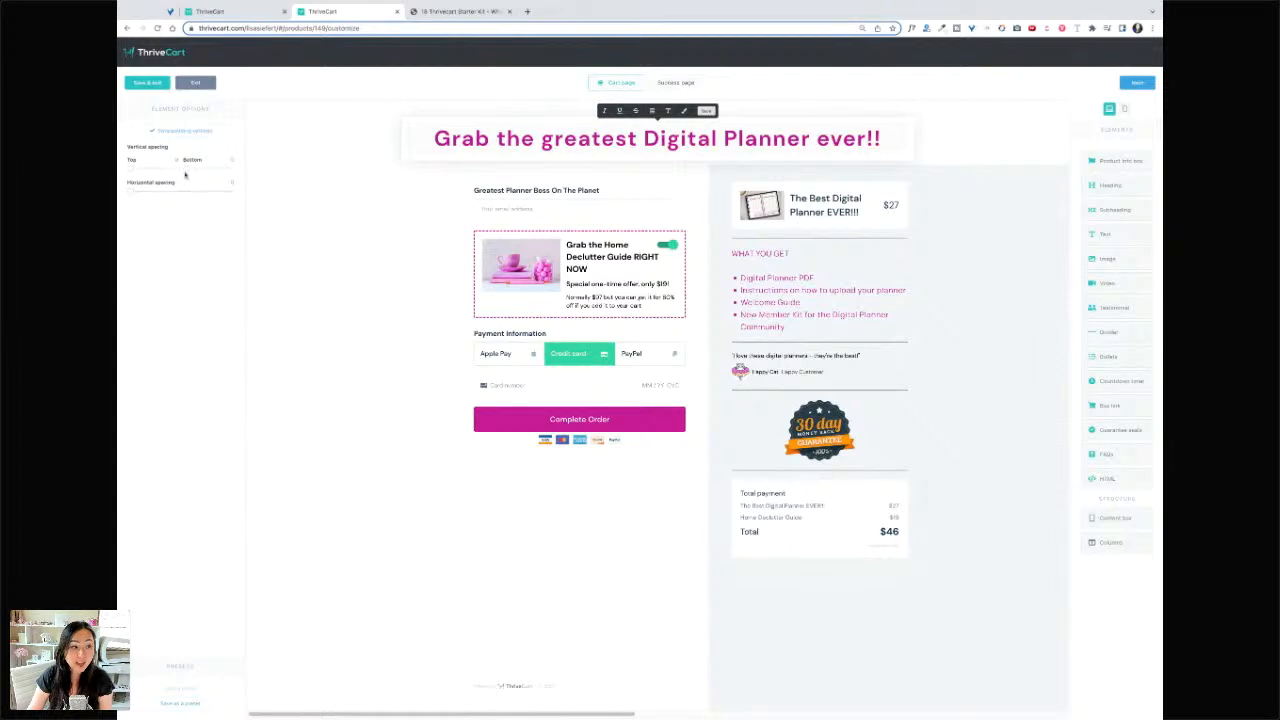
left_click_drag(131, 168, 200, 174)
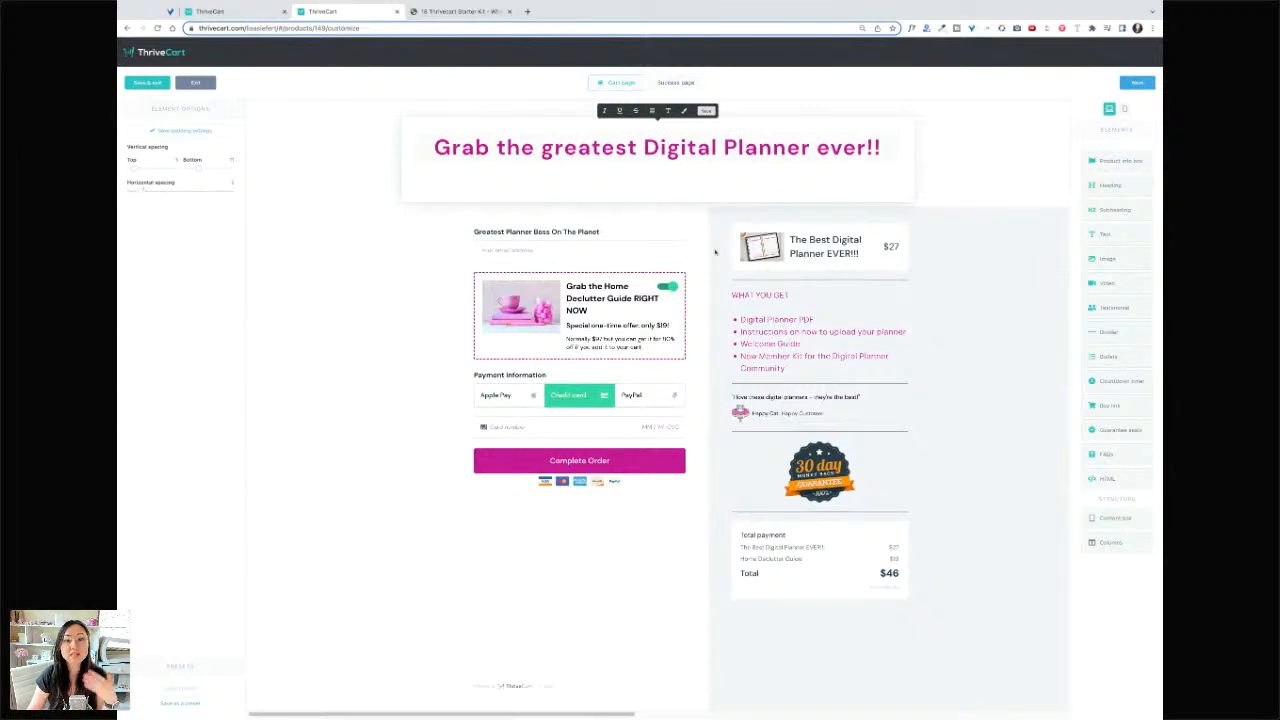
left_click(996, 259)
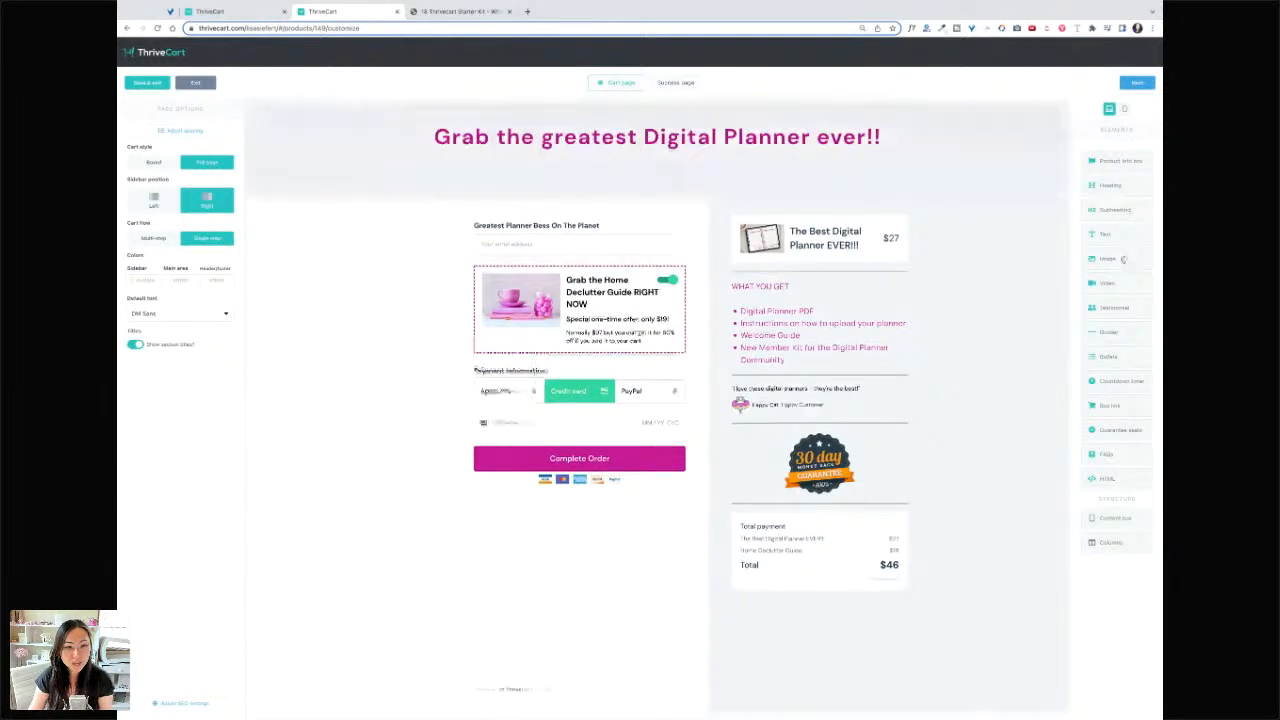
left_click_drag(1122, 259, 643, 240)
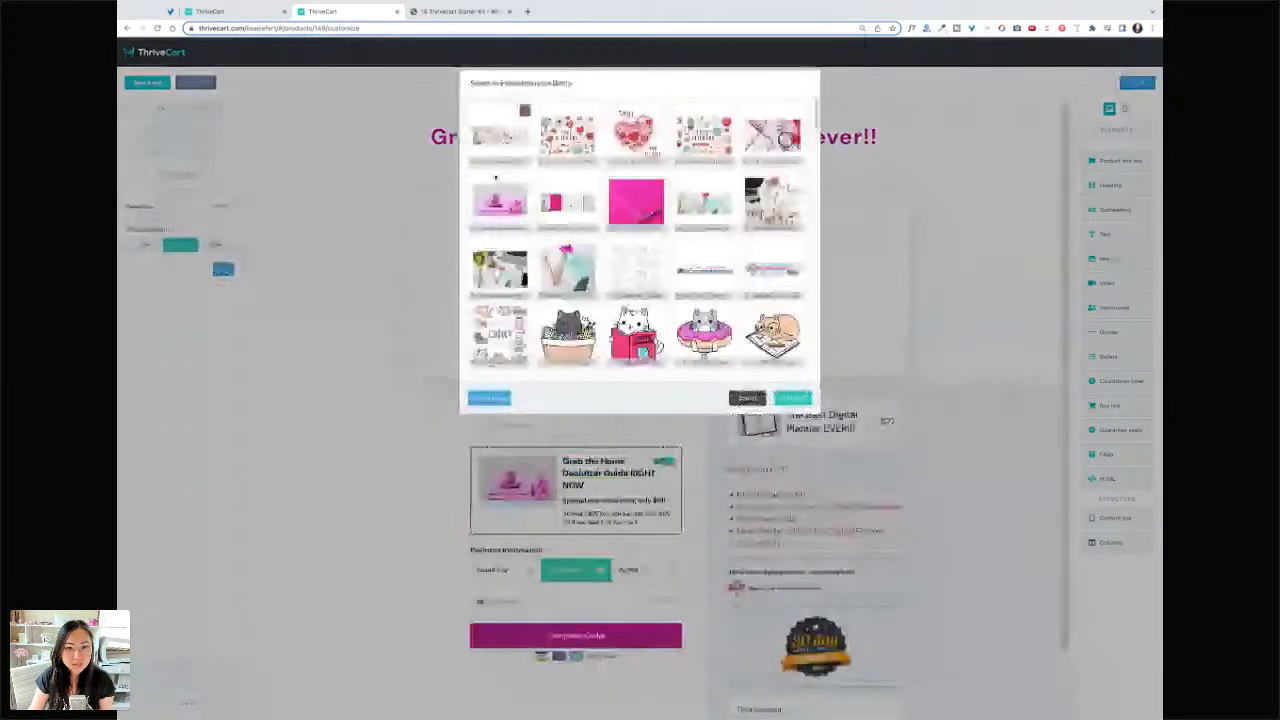
scroll(643, 240, "down", 3)
scroll(793, 377, "down", 2)
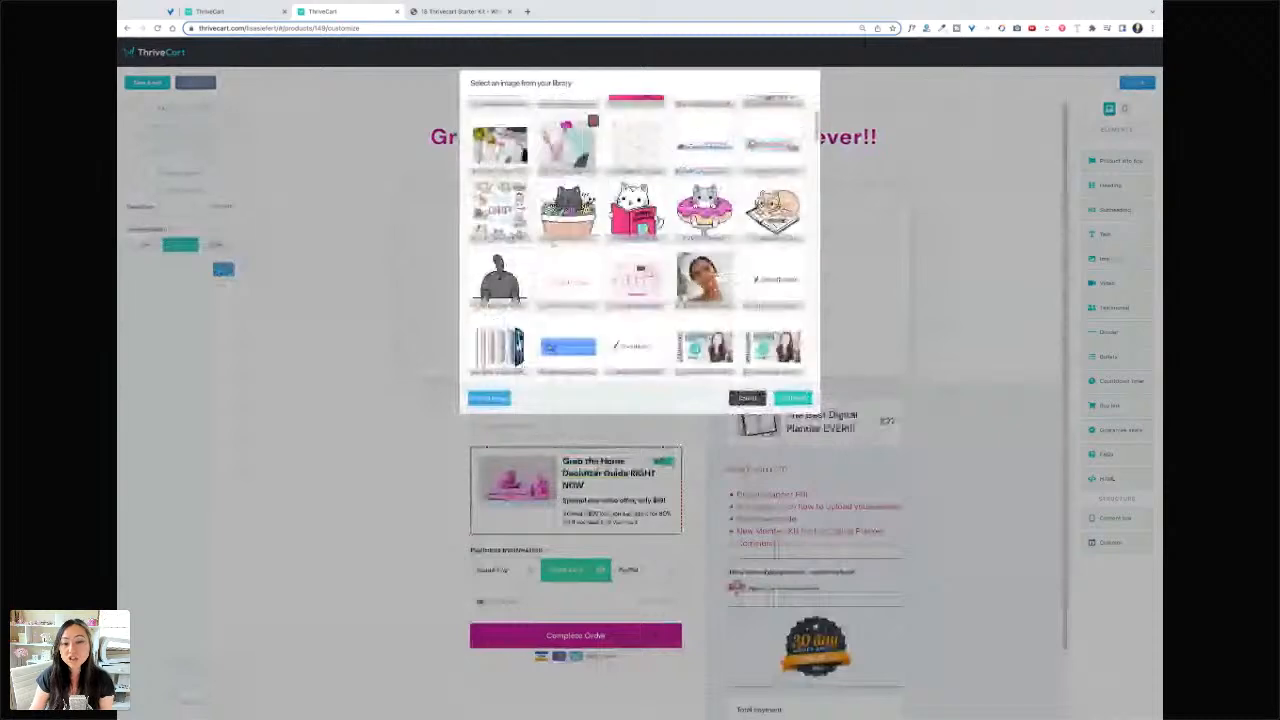
left_click(794, 400)
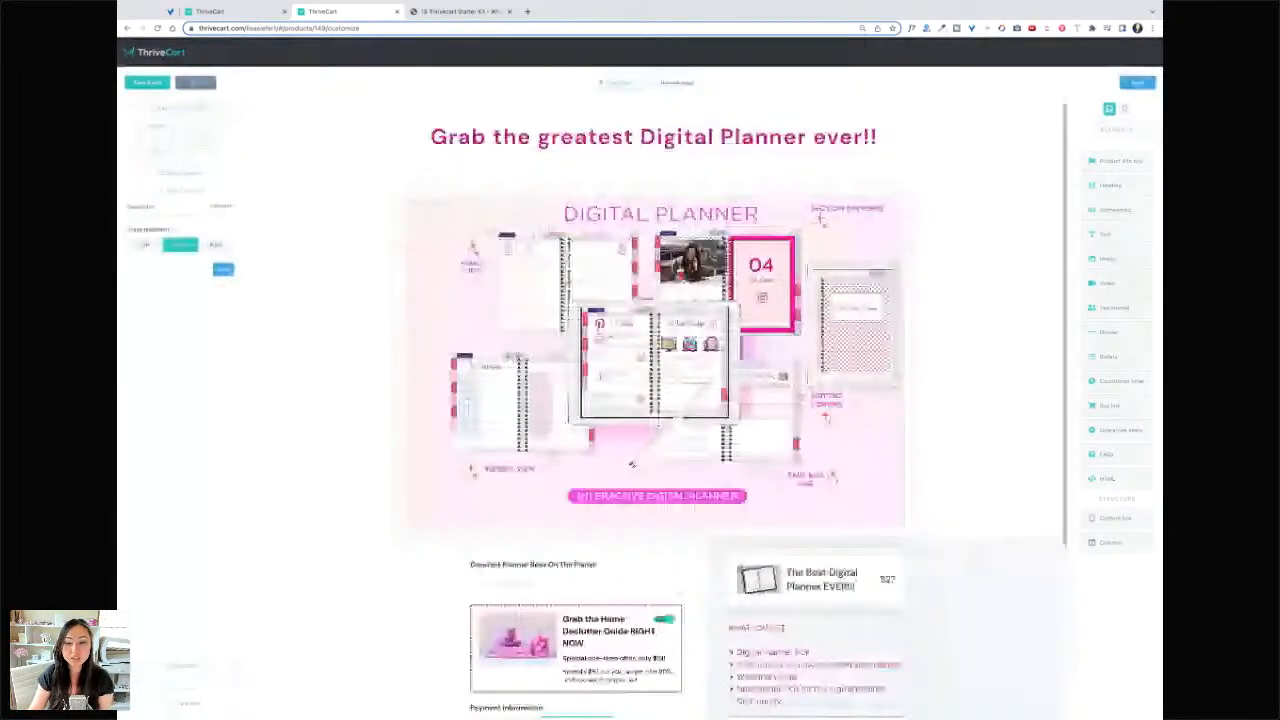
scroll(655, 400, "down", 5)
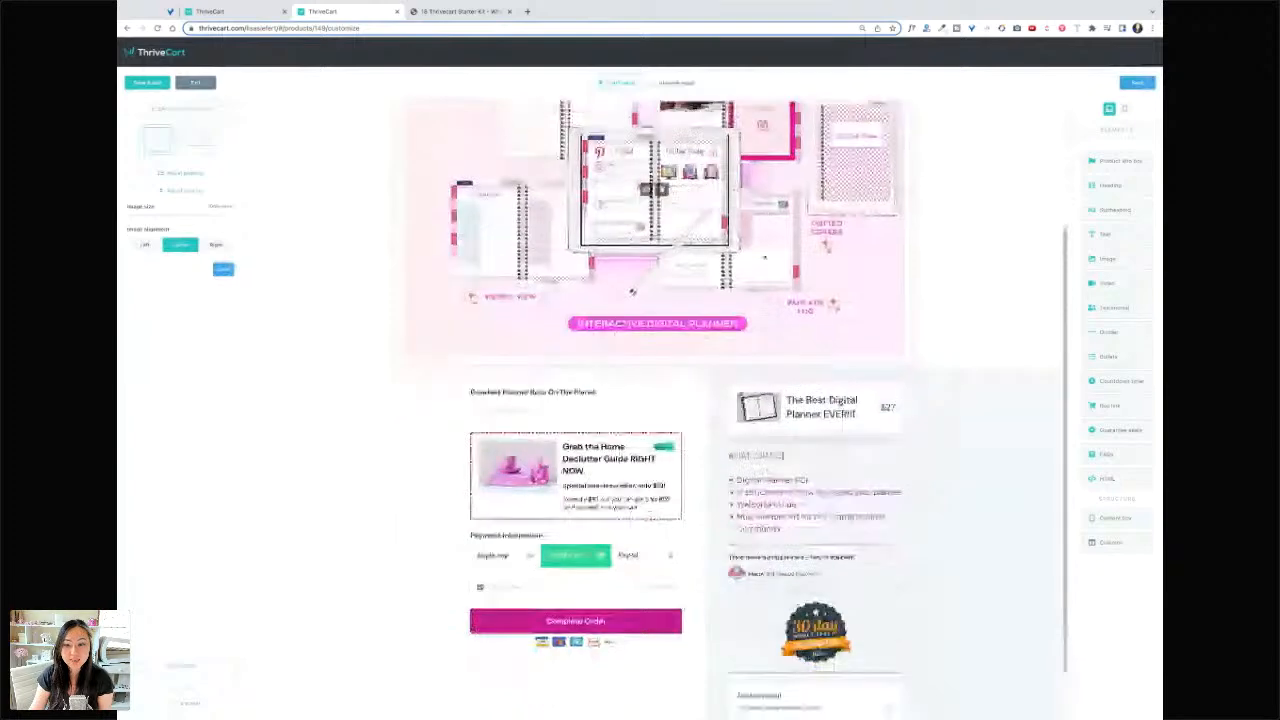
scroll(655, 400, "down", 2)
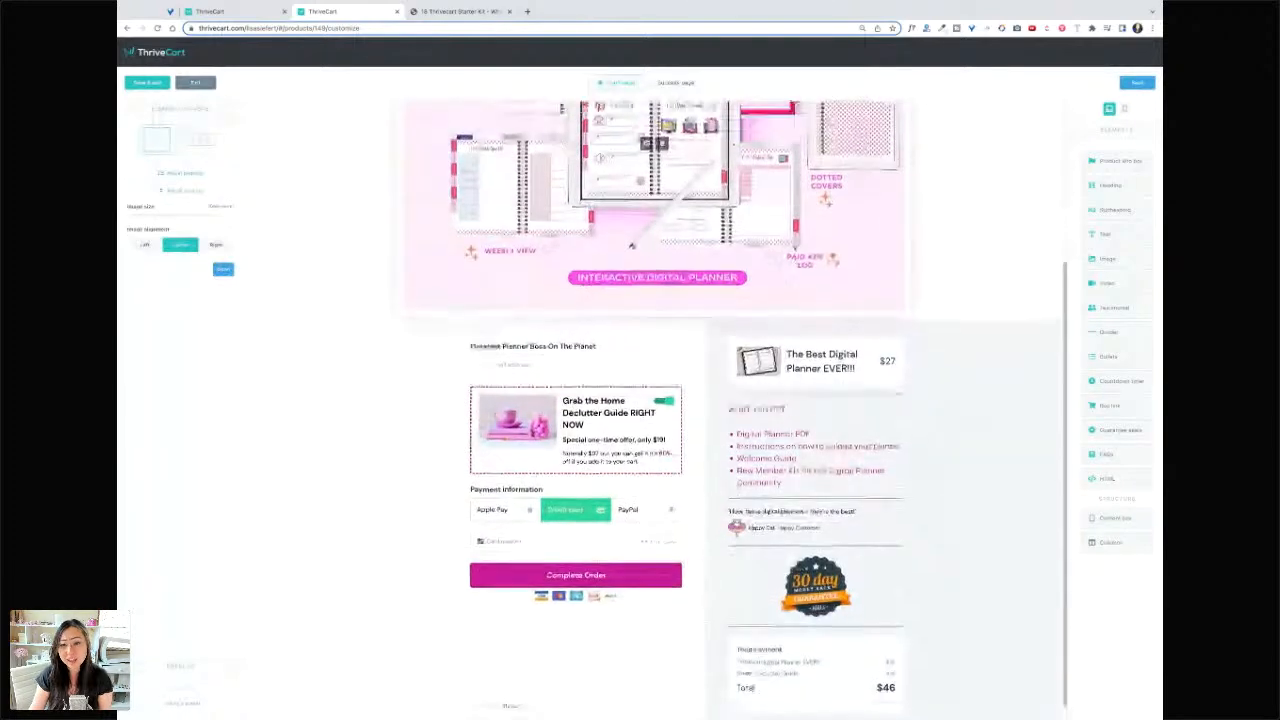
scroll(889, 208, "up", 5)
left_click(889, 208)
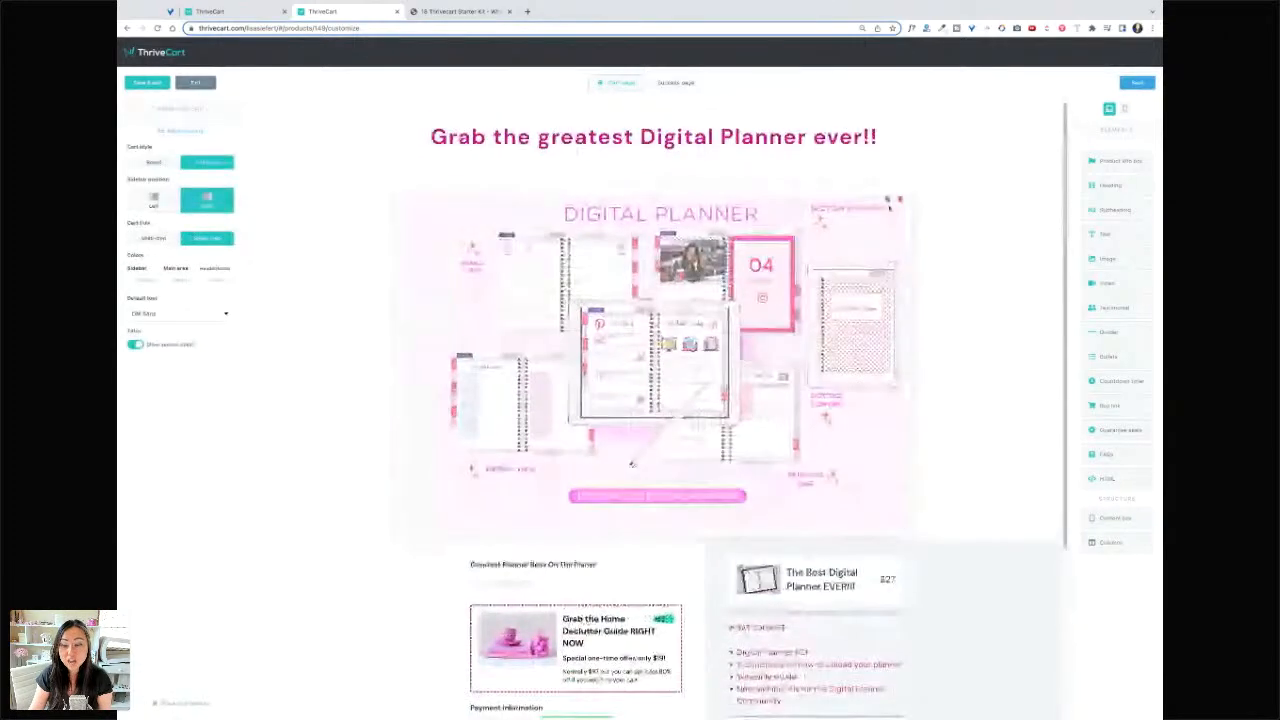
left_click(899, 200)
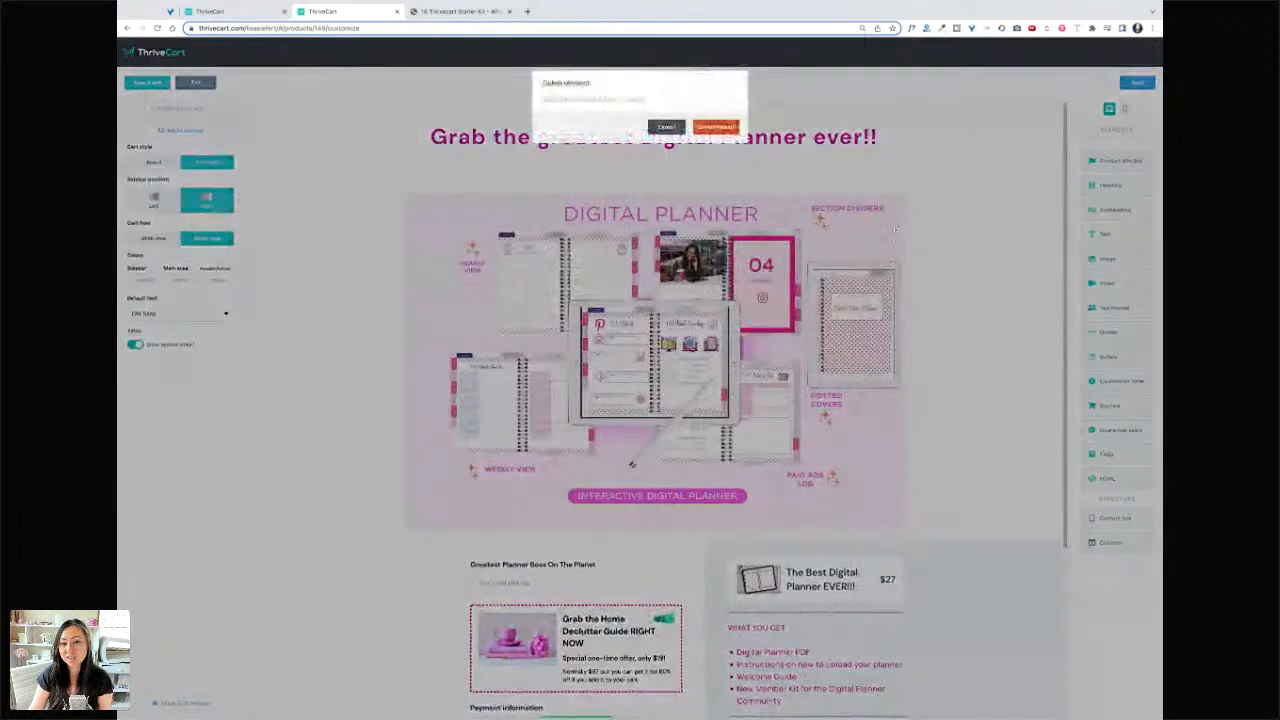
left_click(726, 126)
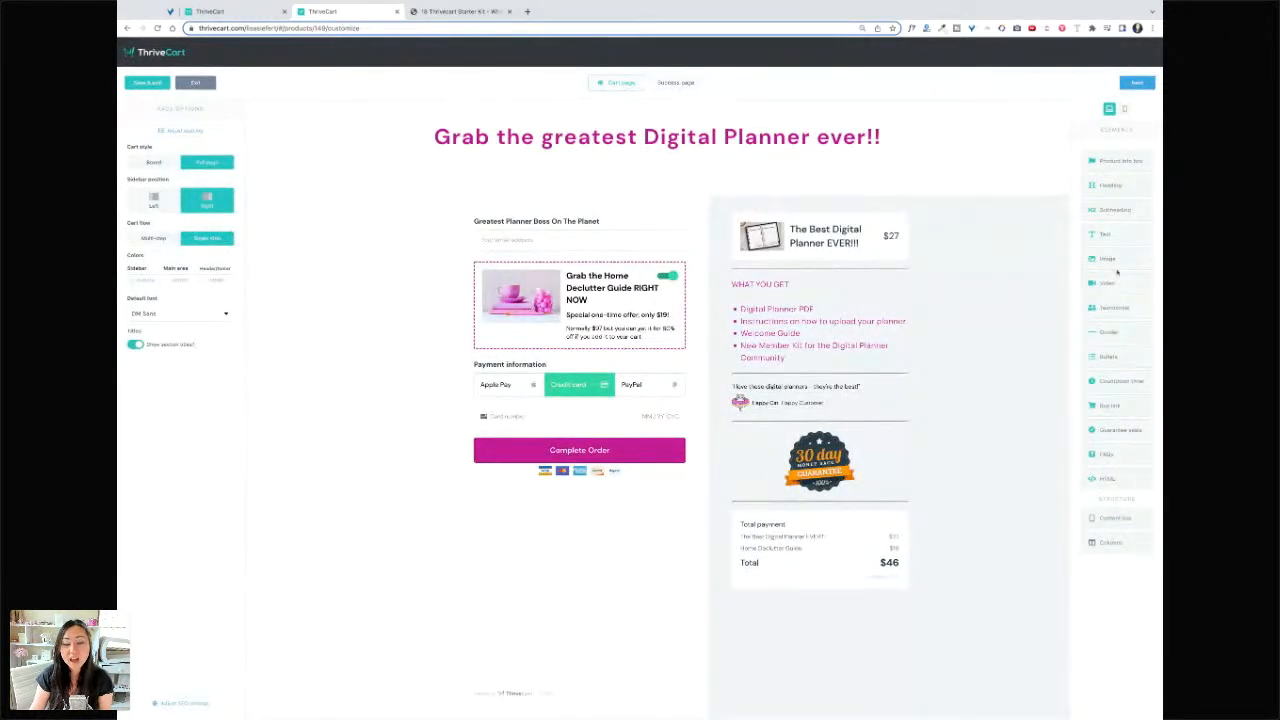
- Insert the digital planner image below the order bump, then advance to the Success page
left_click_drag(1115, 262, 580, 387)
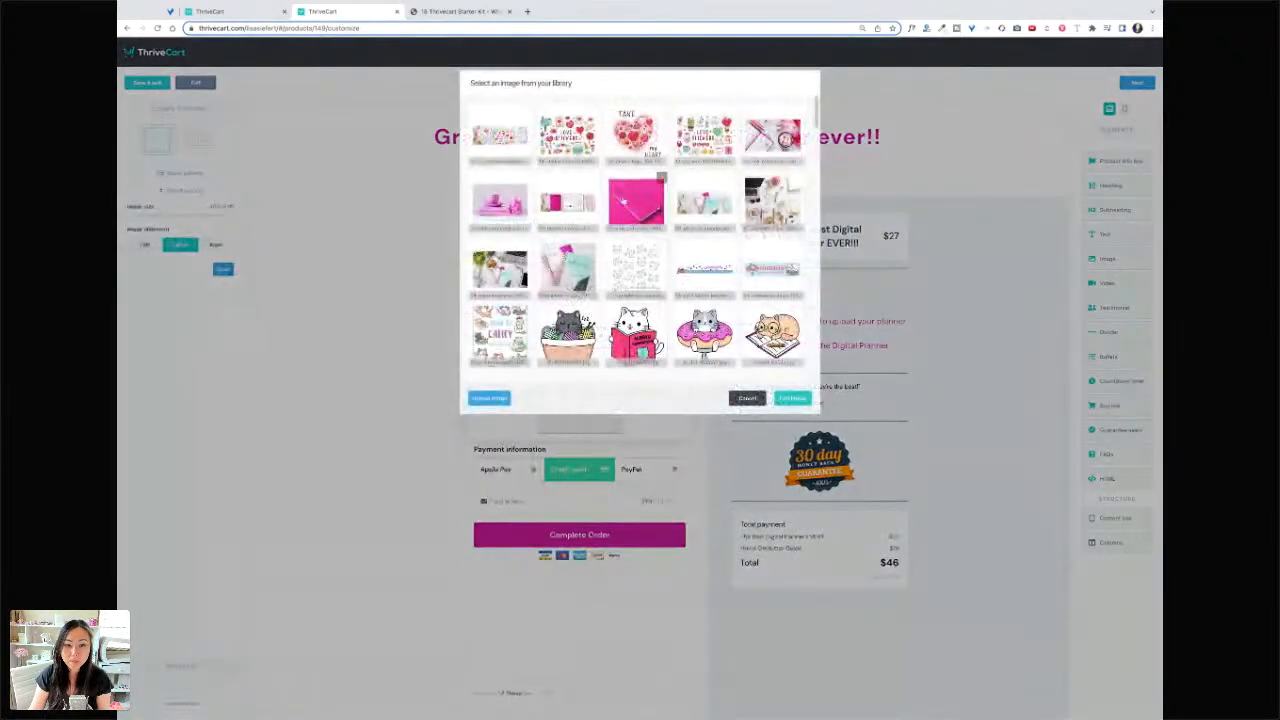
scroll(674, 258, "down", 3)
scroll(674, 258, "down", 3)
scroll(674, 258, "up", 3)
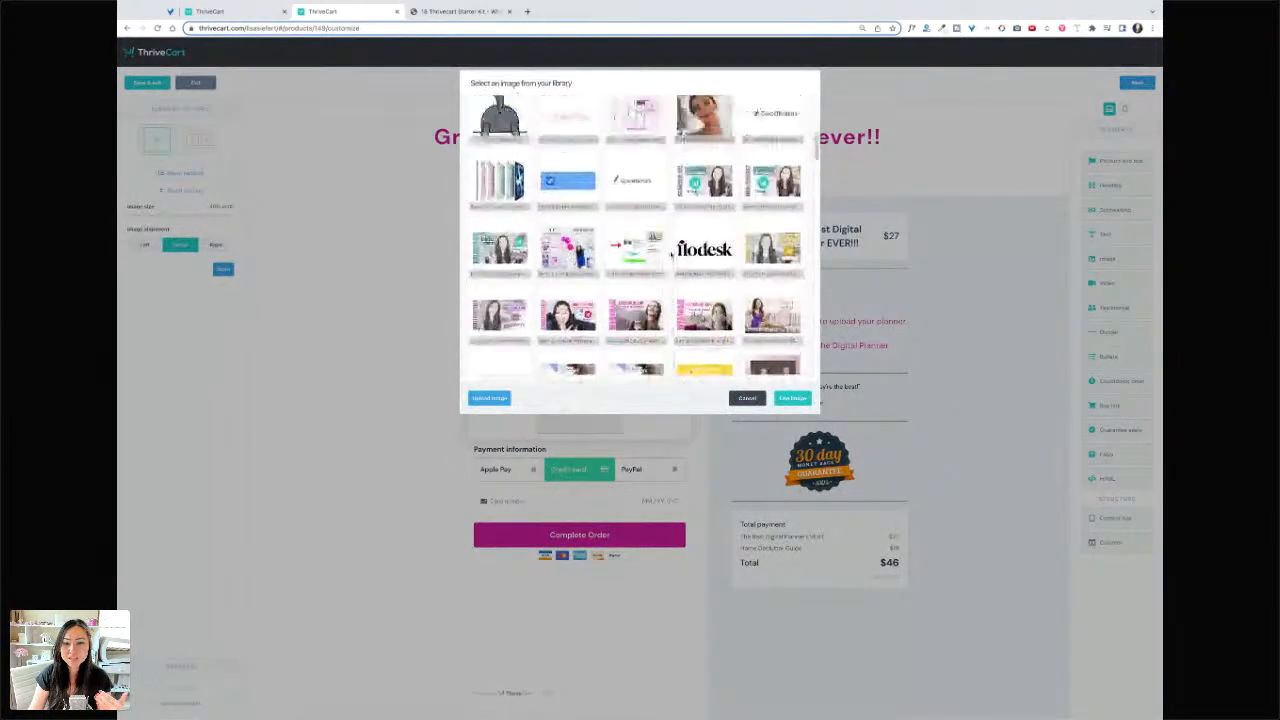
left_click(792, 398)
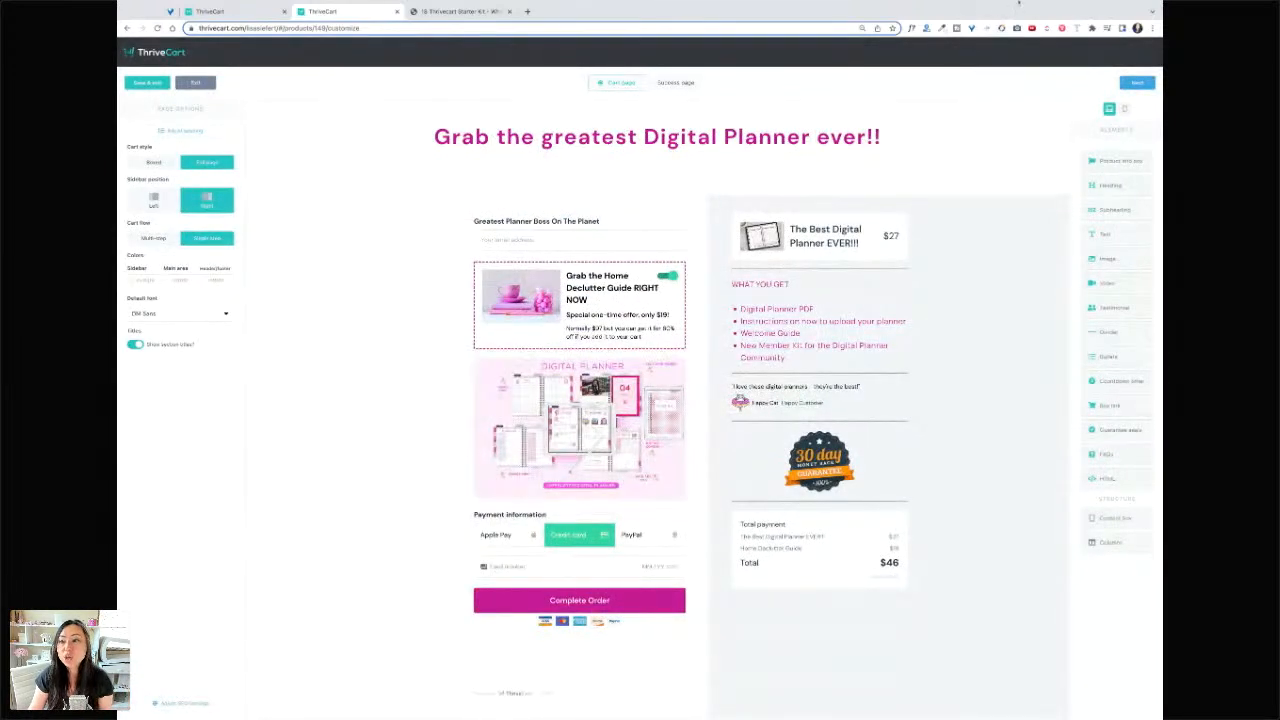
left_click(1134, 83)
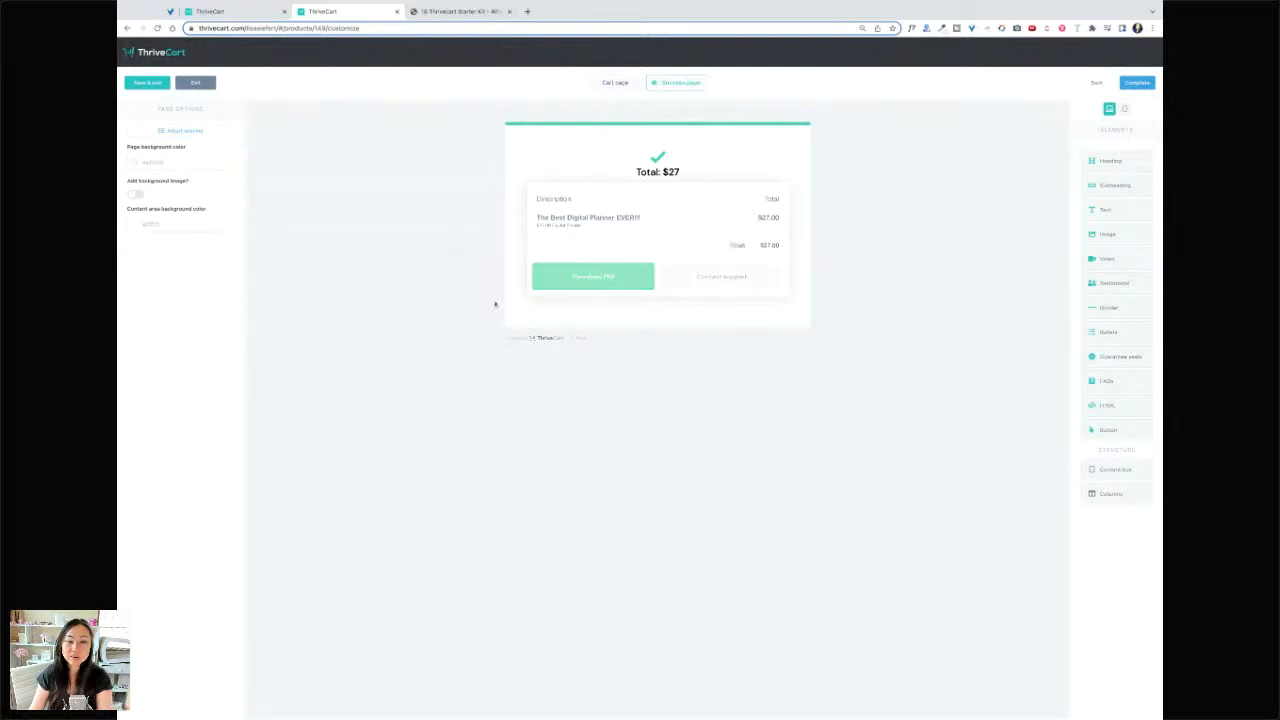
- Make the Download PDF button and the checkmark pink
left_click(618, 286)
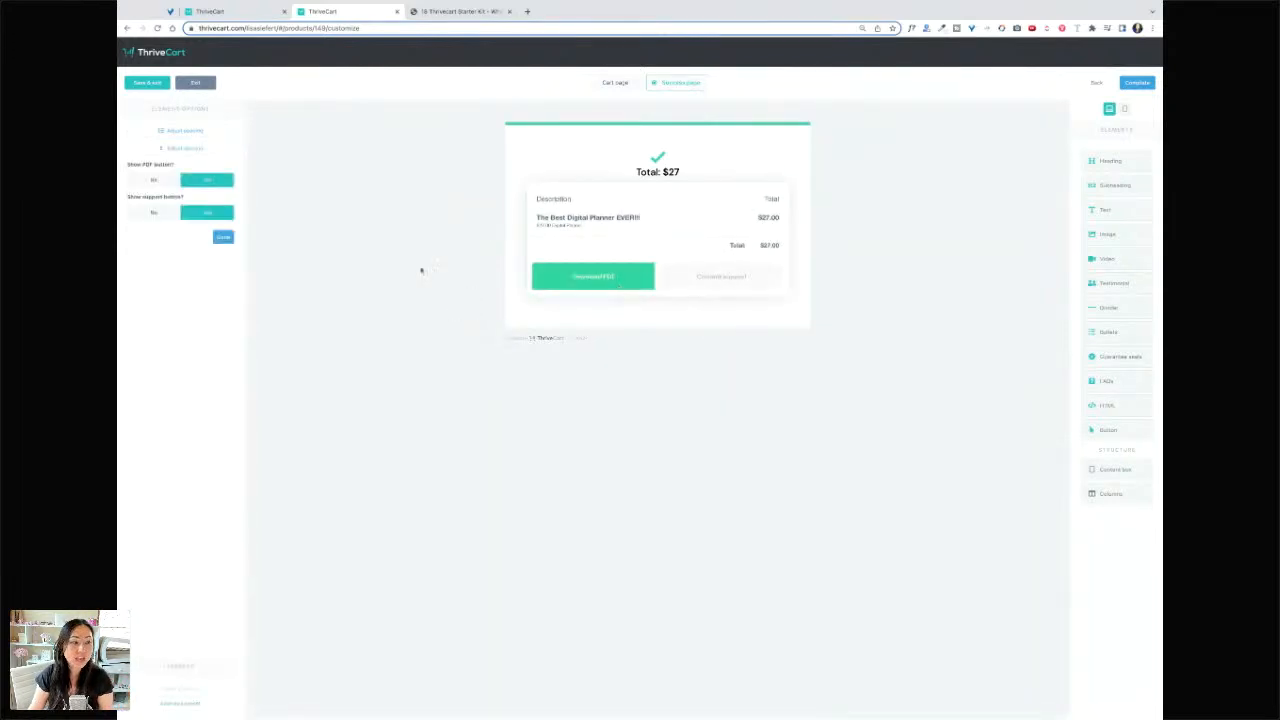
left_click(613, 279)
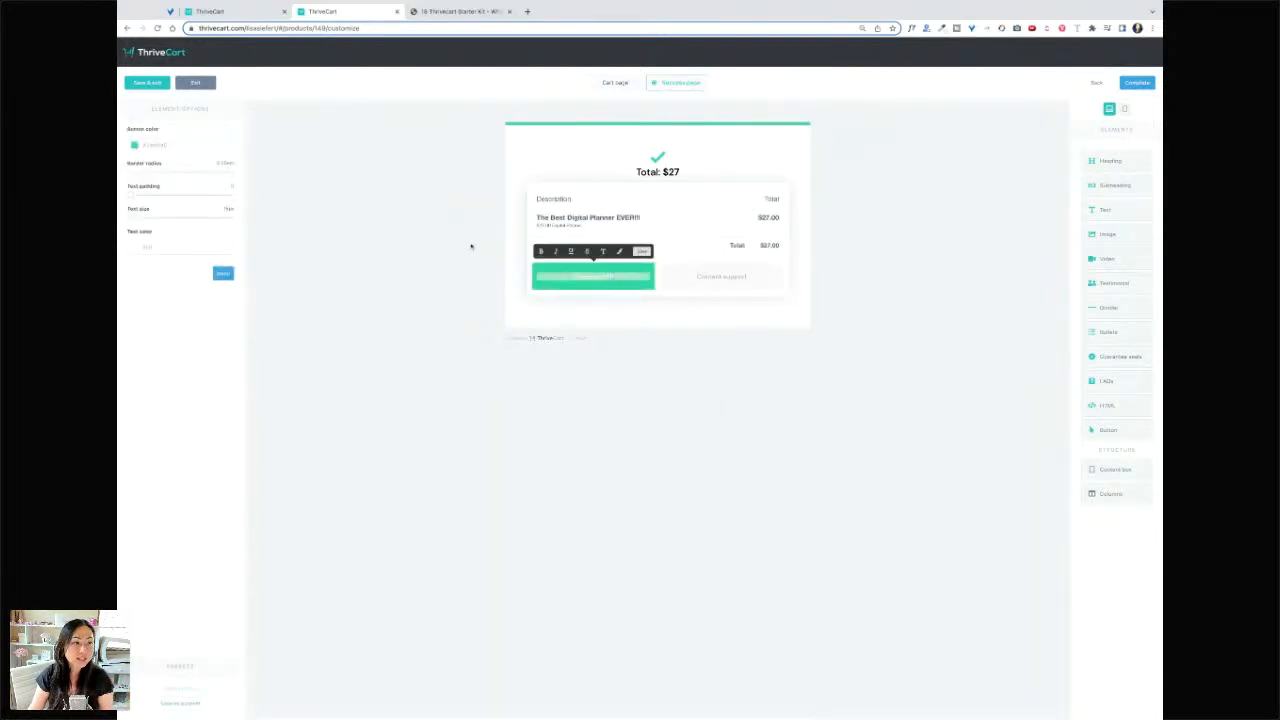
left_click(172, 148)
left_click(149, 238)
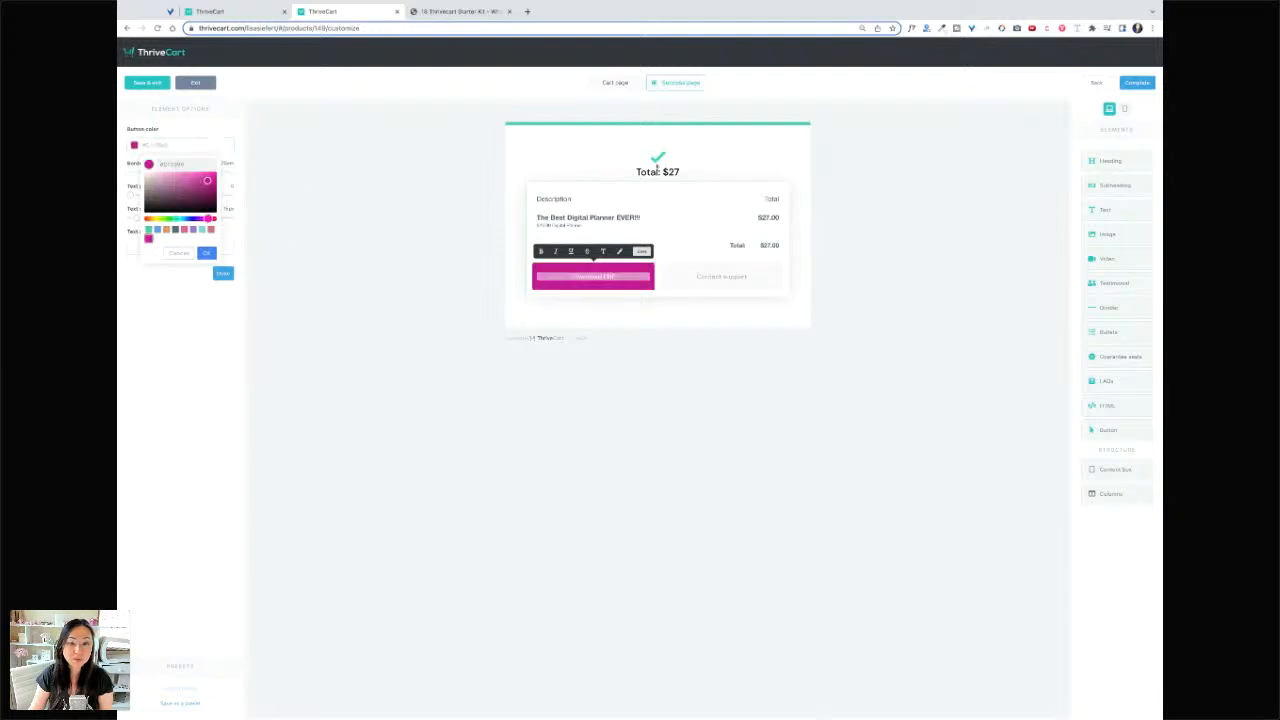
left_click(657, 158)
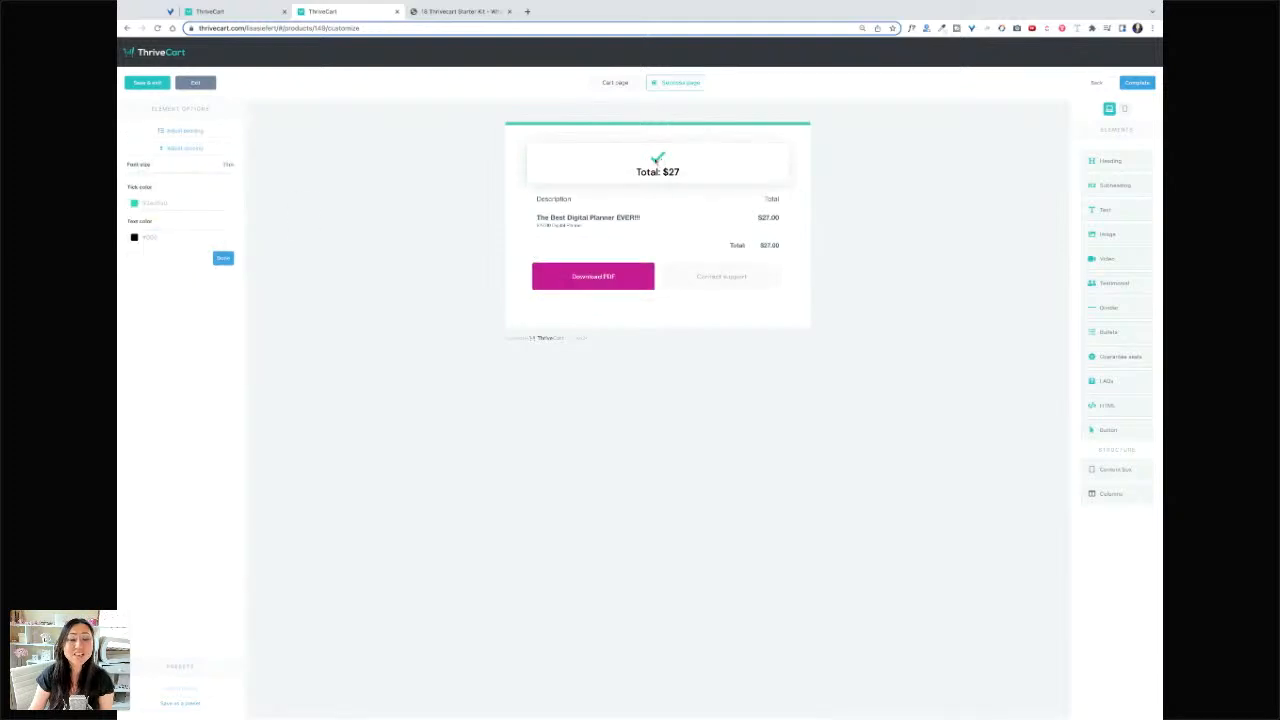
left_click(134, 203)
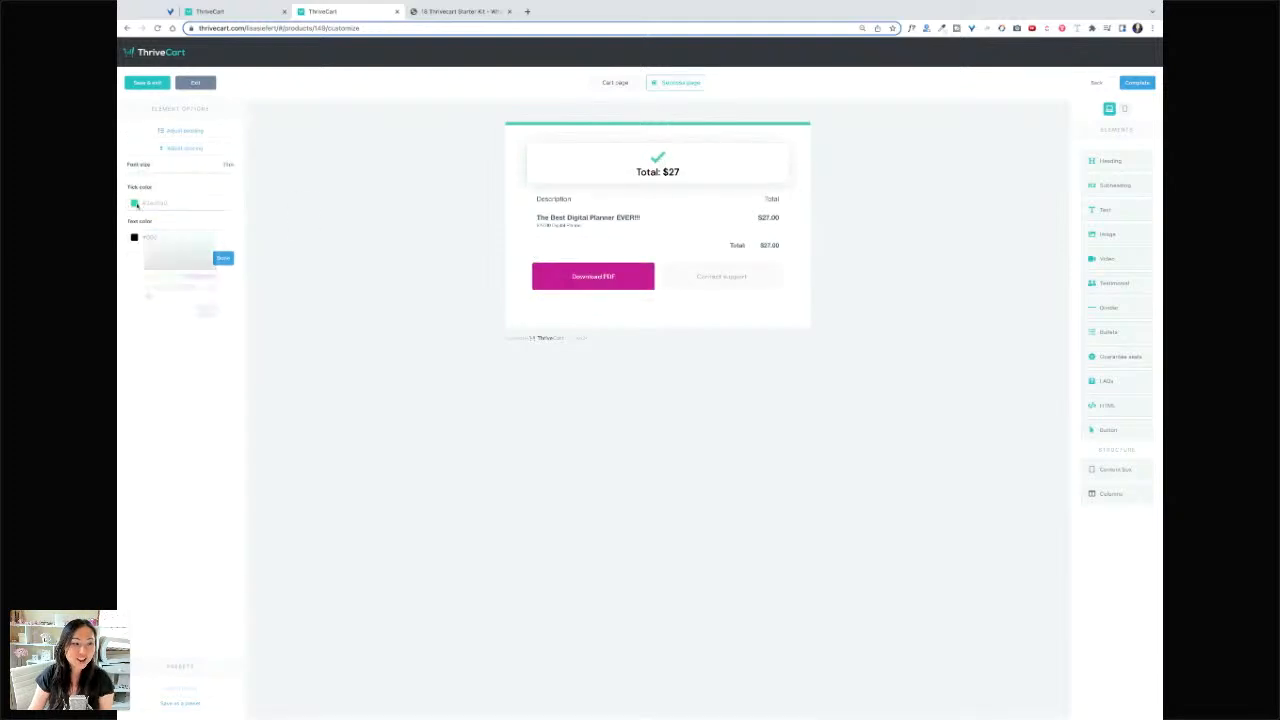
left_click(148, 296)
left_click(636, 106)
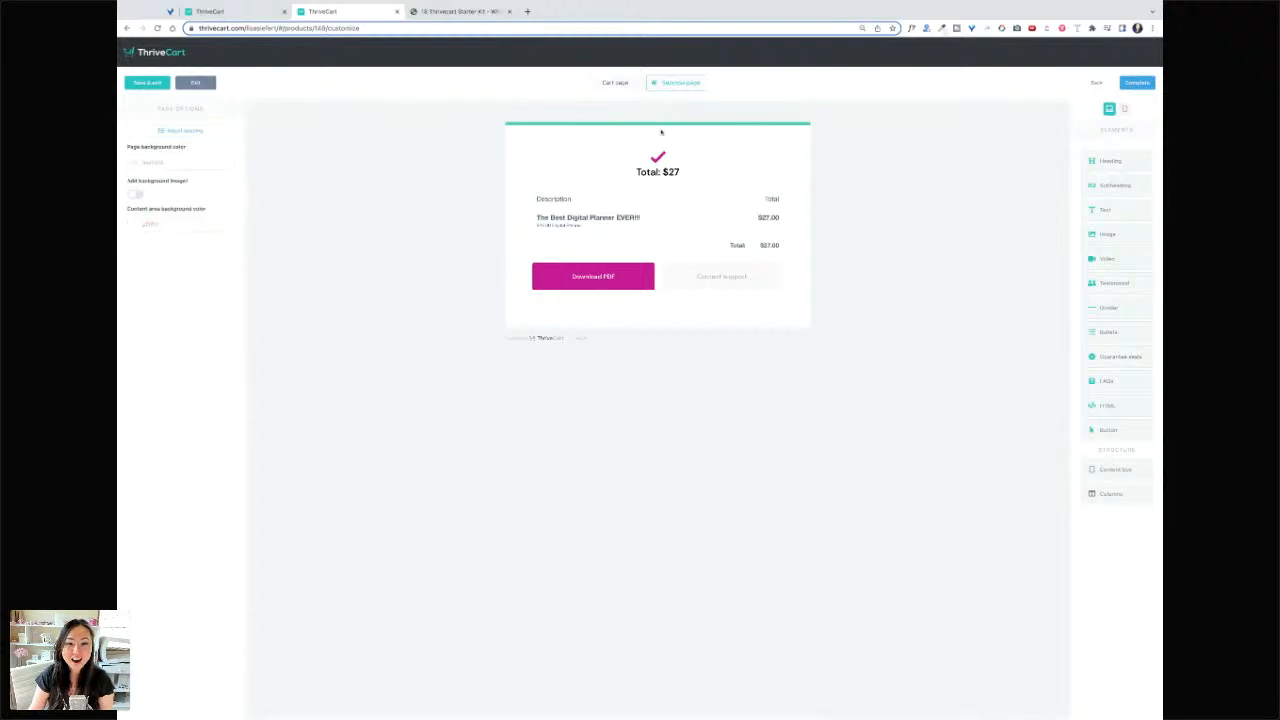
left_click(687, 145)
left_click(791, 124)
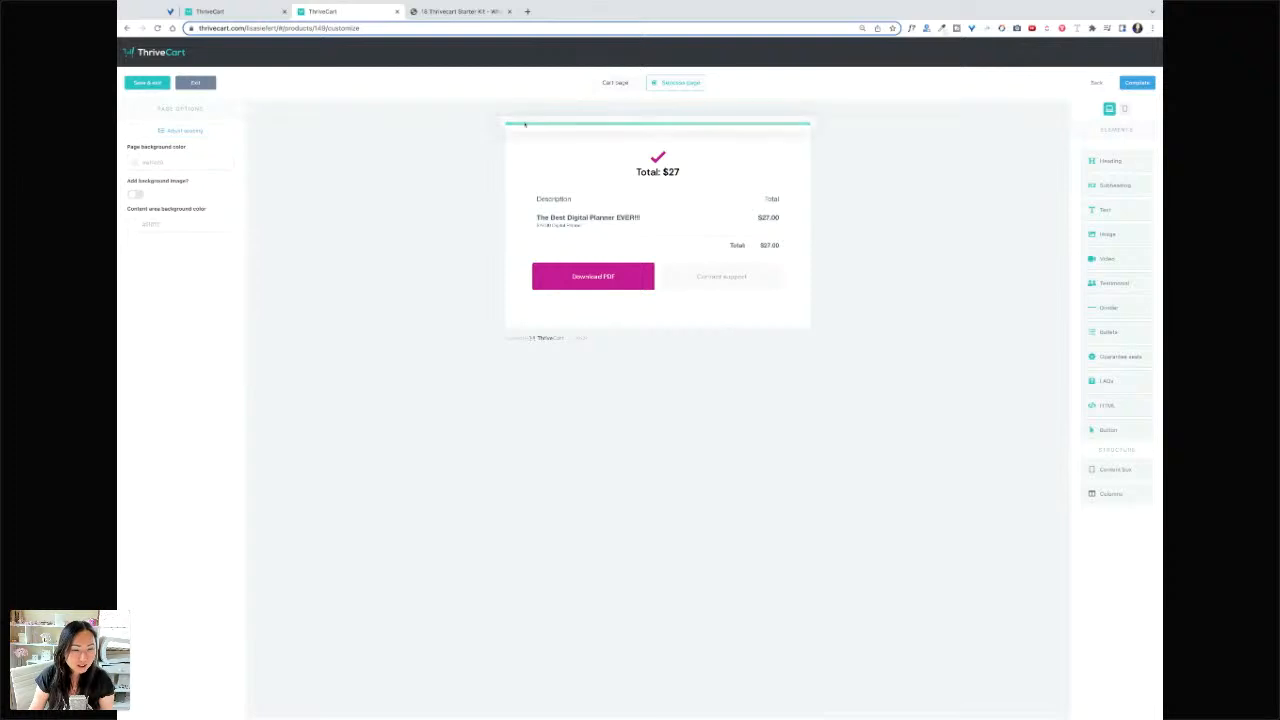
- Set the content box's top bar background colour to magenta
left_click(523, 124)
left_click(135, 145)
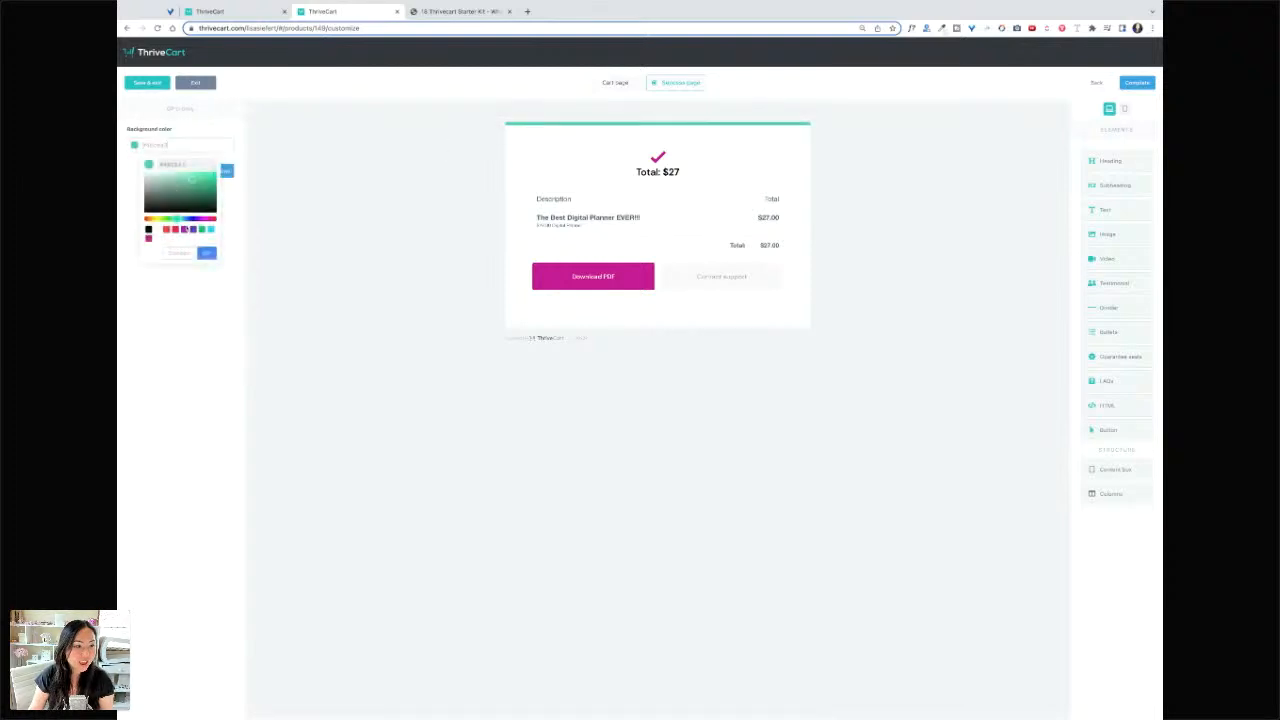
left_click(148, 239)
left_click(207, 253)
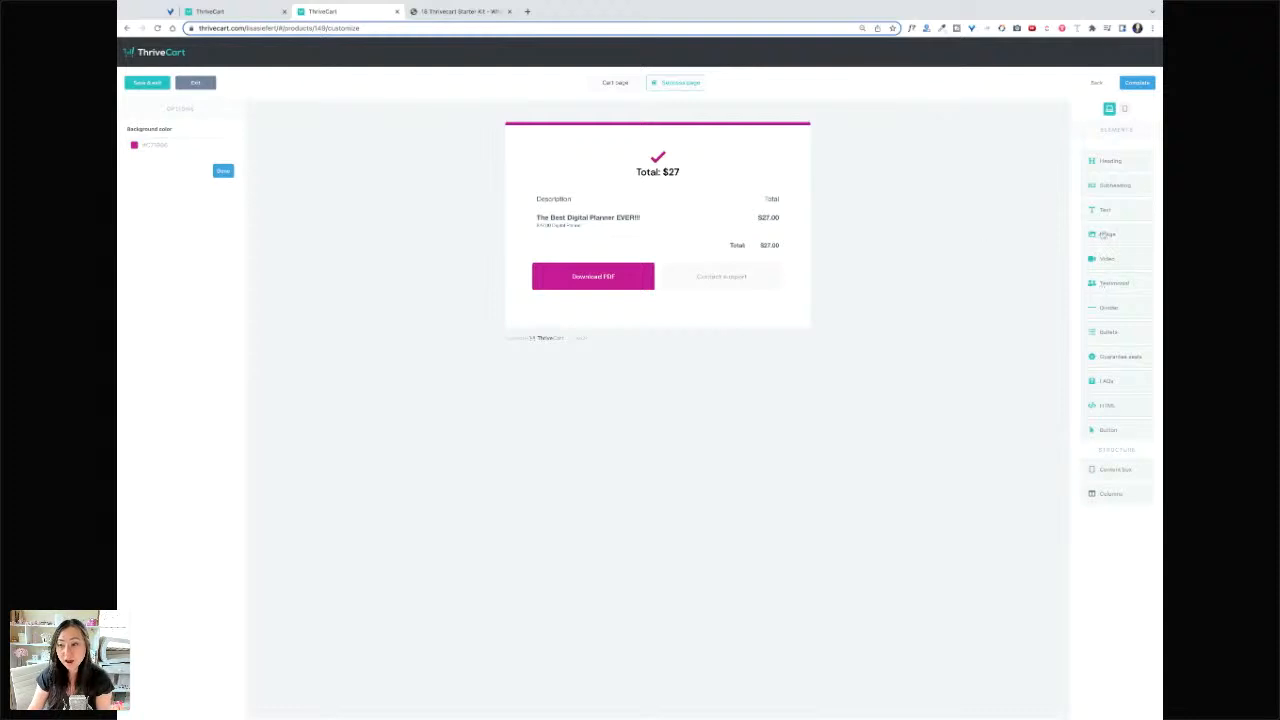
left_click(389, 192)
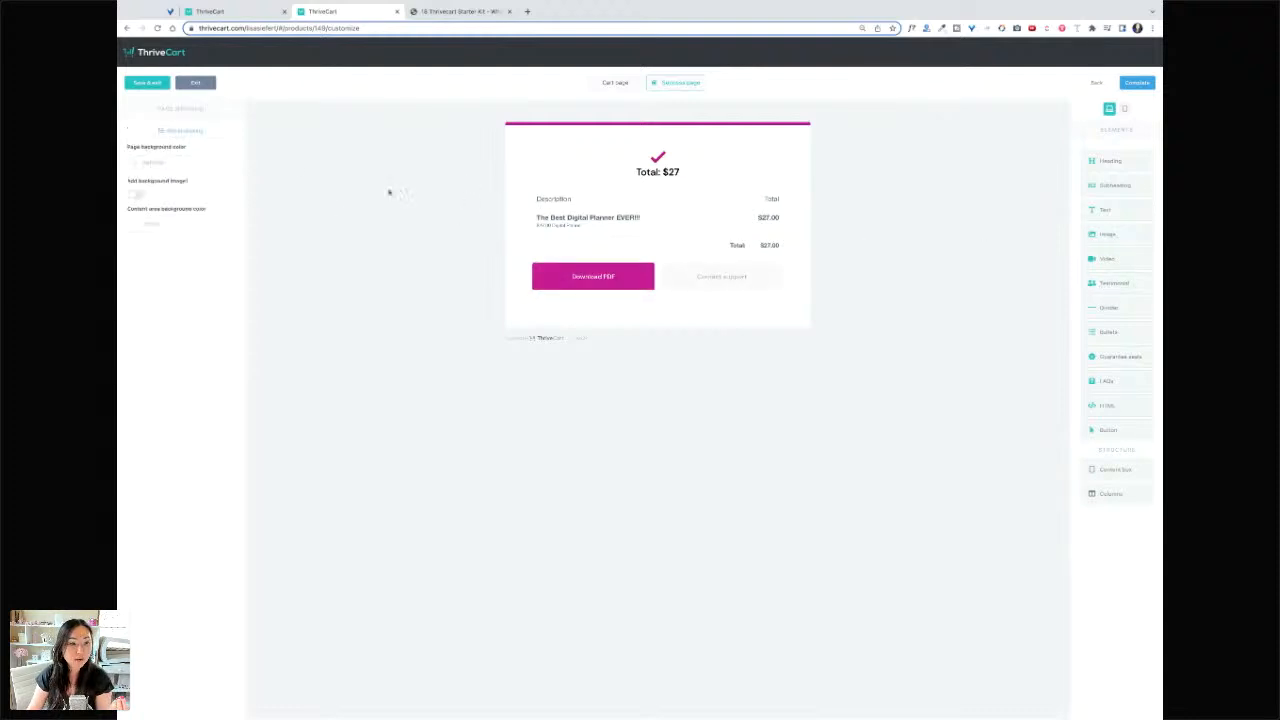
- Use the pink notebook and marshmallow photo as the page background, then add a Heading element
left_click(138, 193)
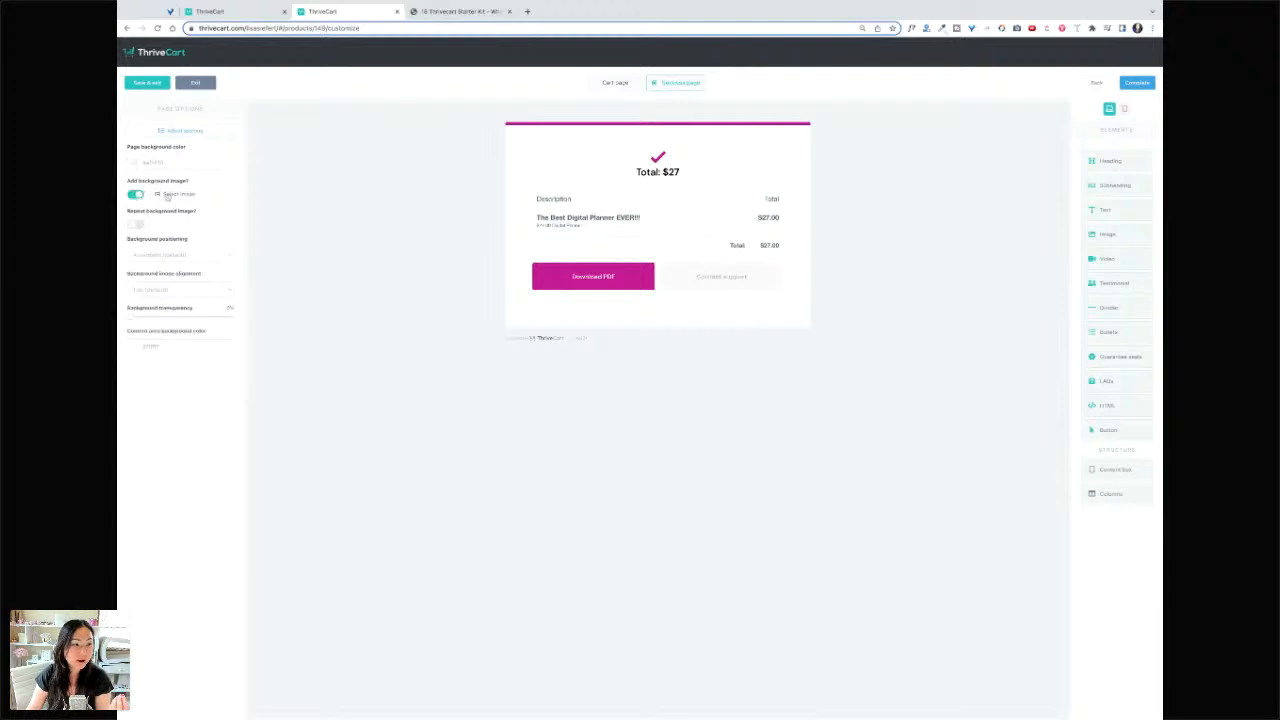
left_click(168, 194)
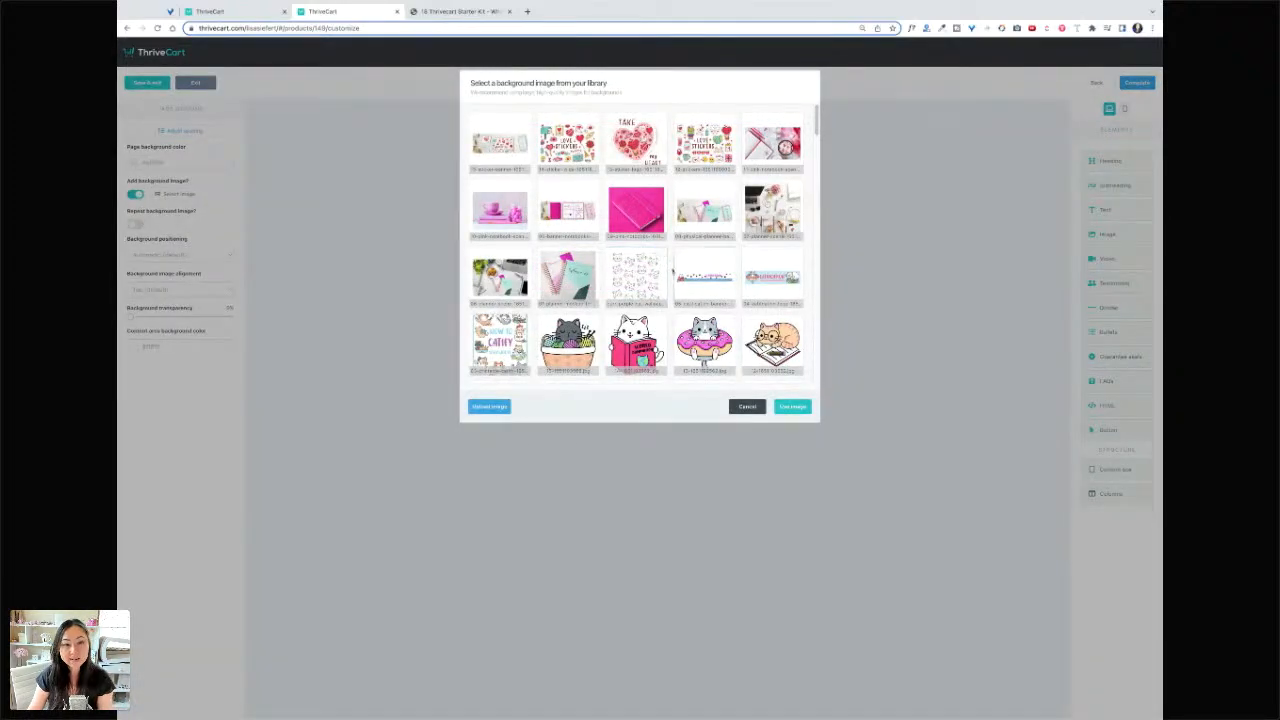
scroll(674, 271, "down", 1)
scroll(674, 271, "down", 1)
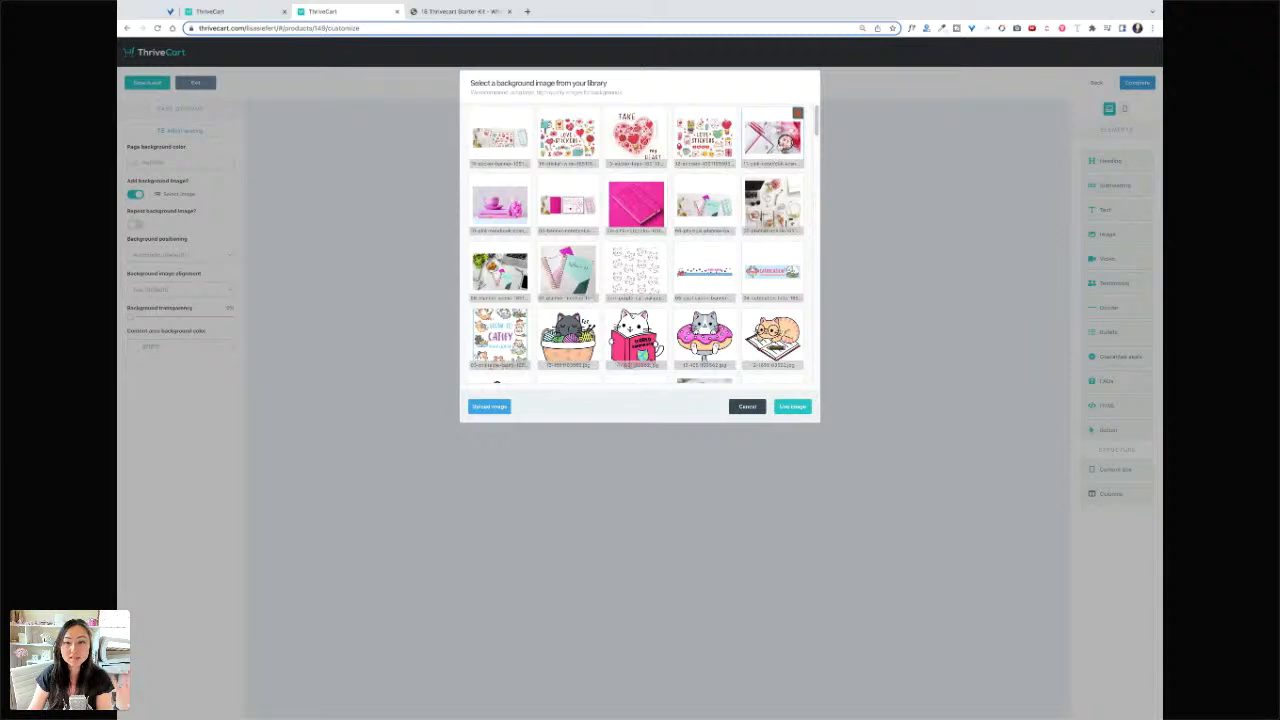
left_click(794, 406)
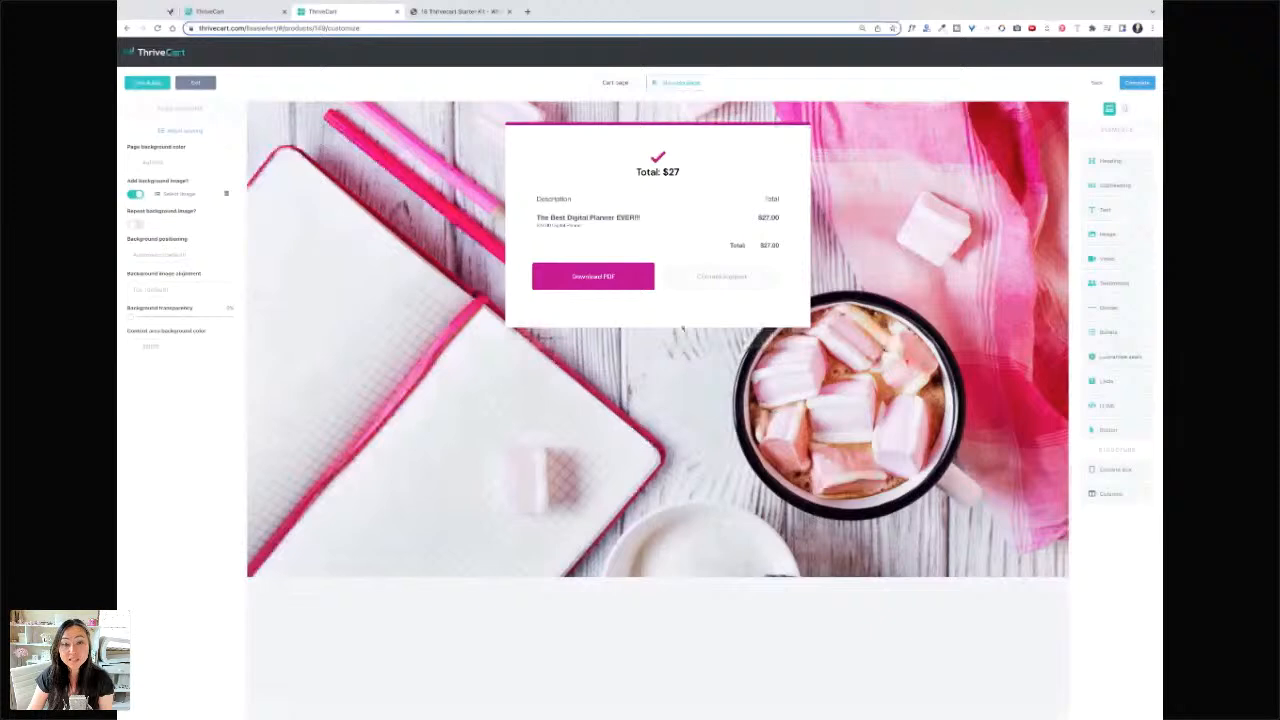
left_click(1115, 164)
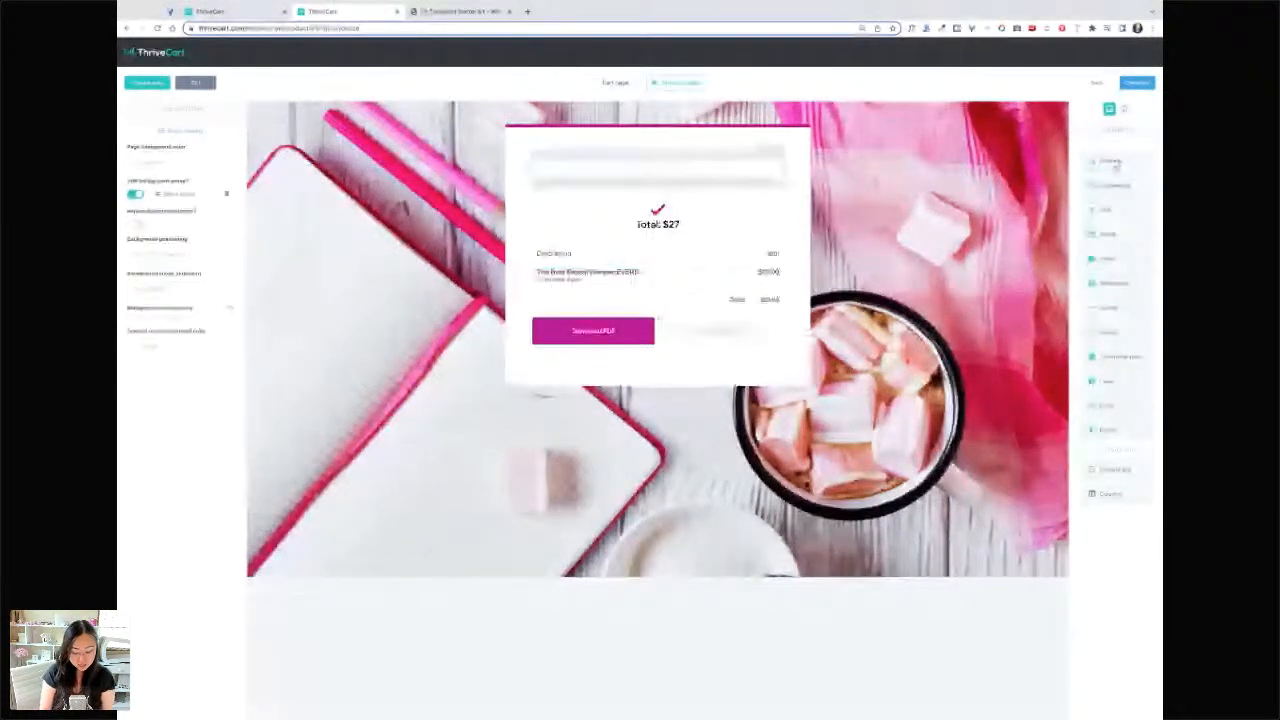
- Type the heading 'Thank you for your purchase!'
type("Thank you for your purha")
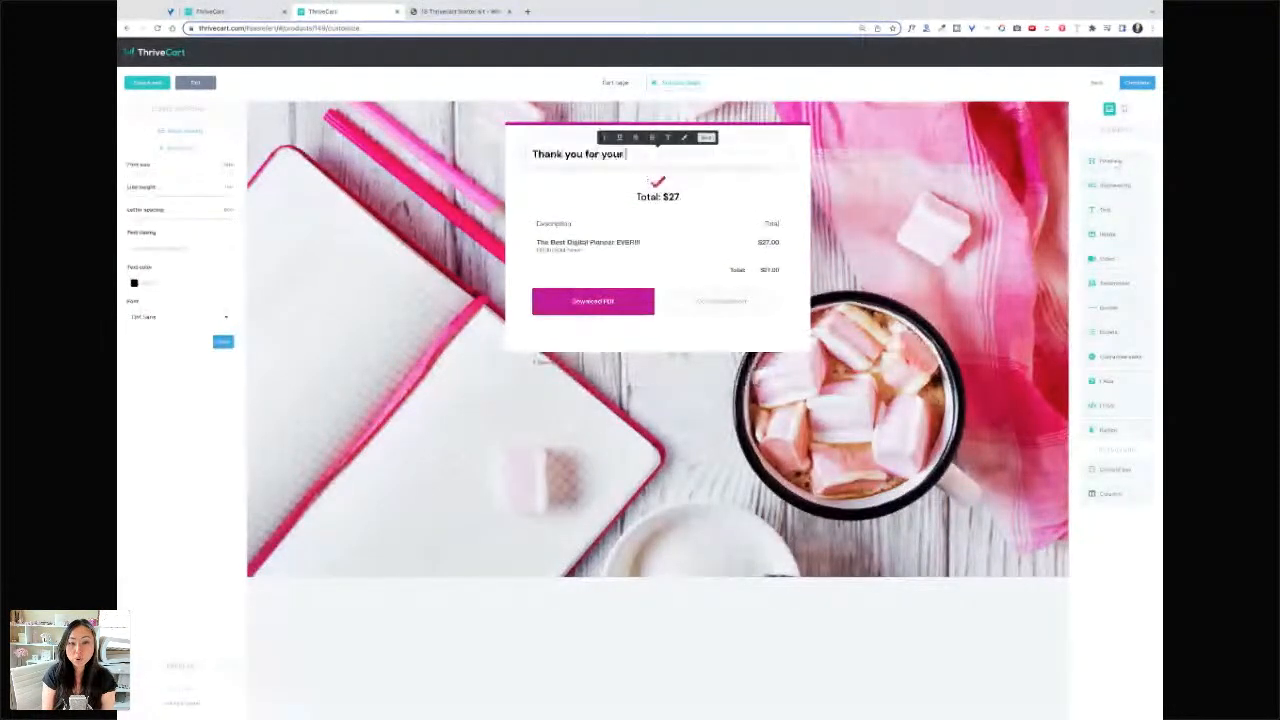
key("BackSpace")
key("BackSpace")
type("chase!")
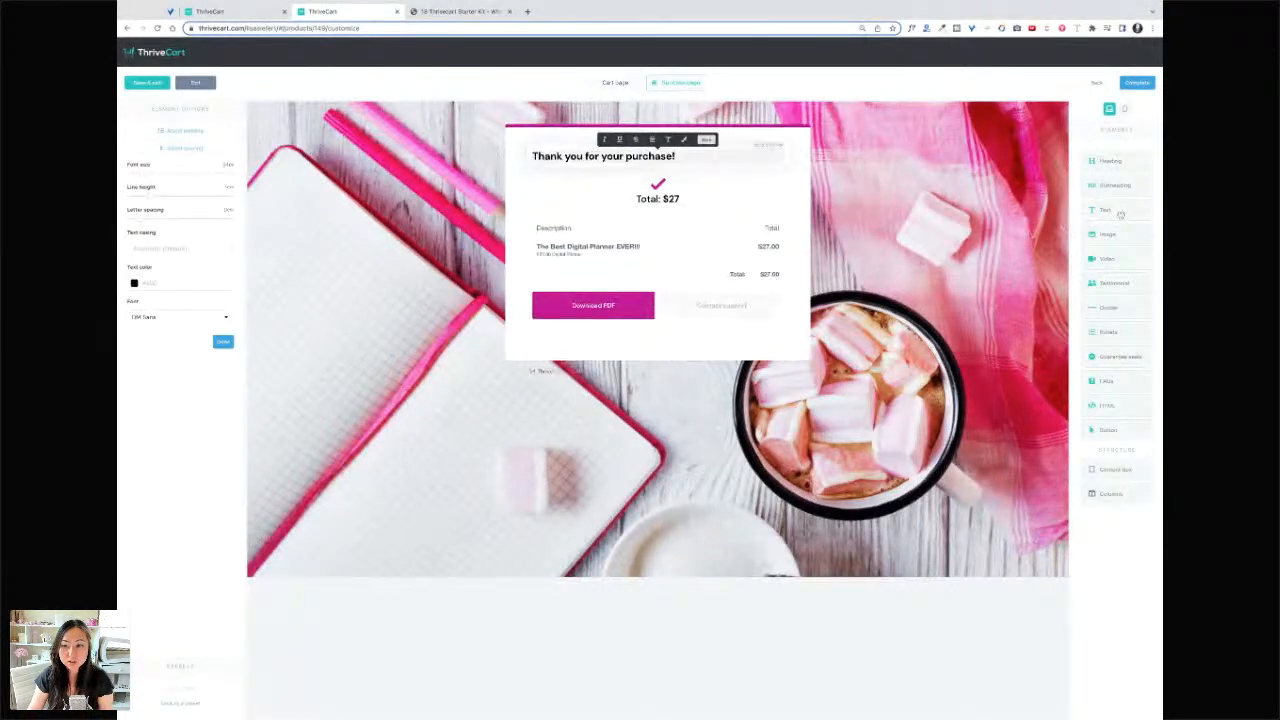
- Add a text block below the checkmark saying 'Your download is on its way to your inbox right now! Please give it a bit'
left_click_drag(1100, 210, 641, 238)
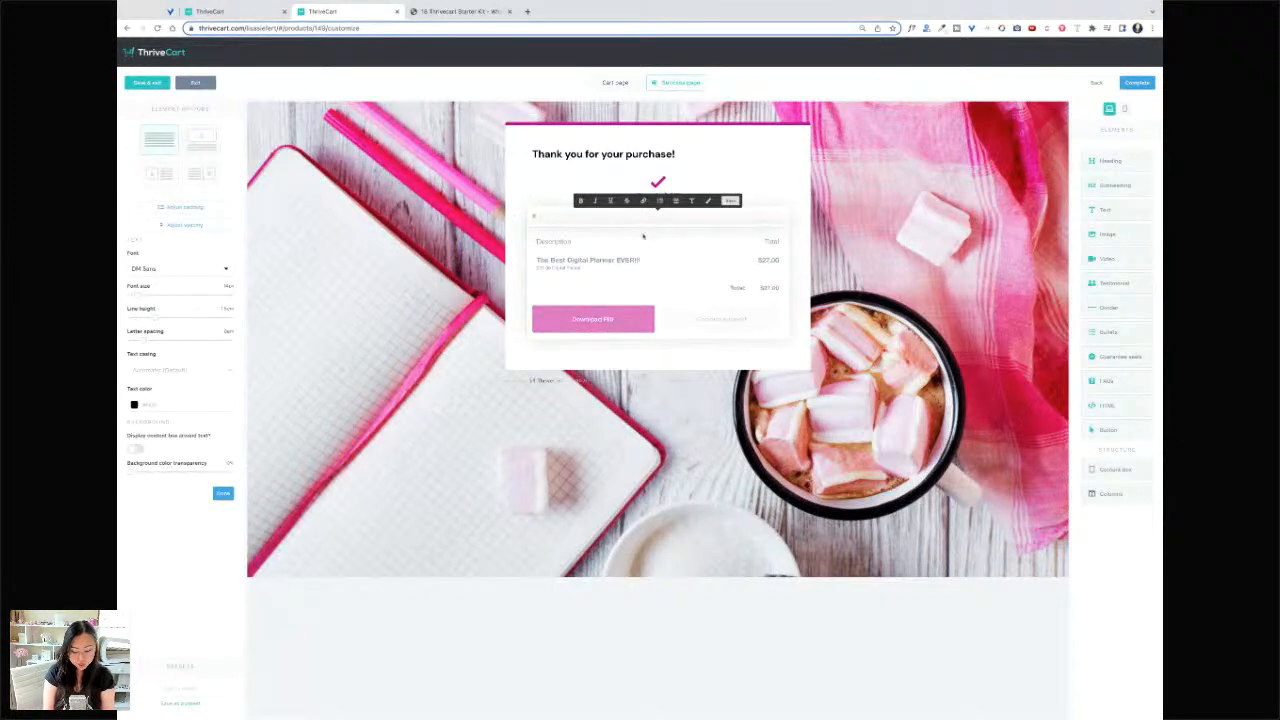
type("Your download")
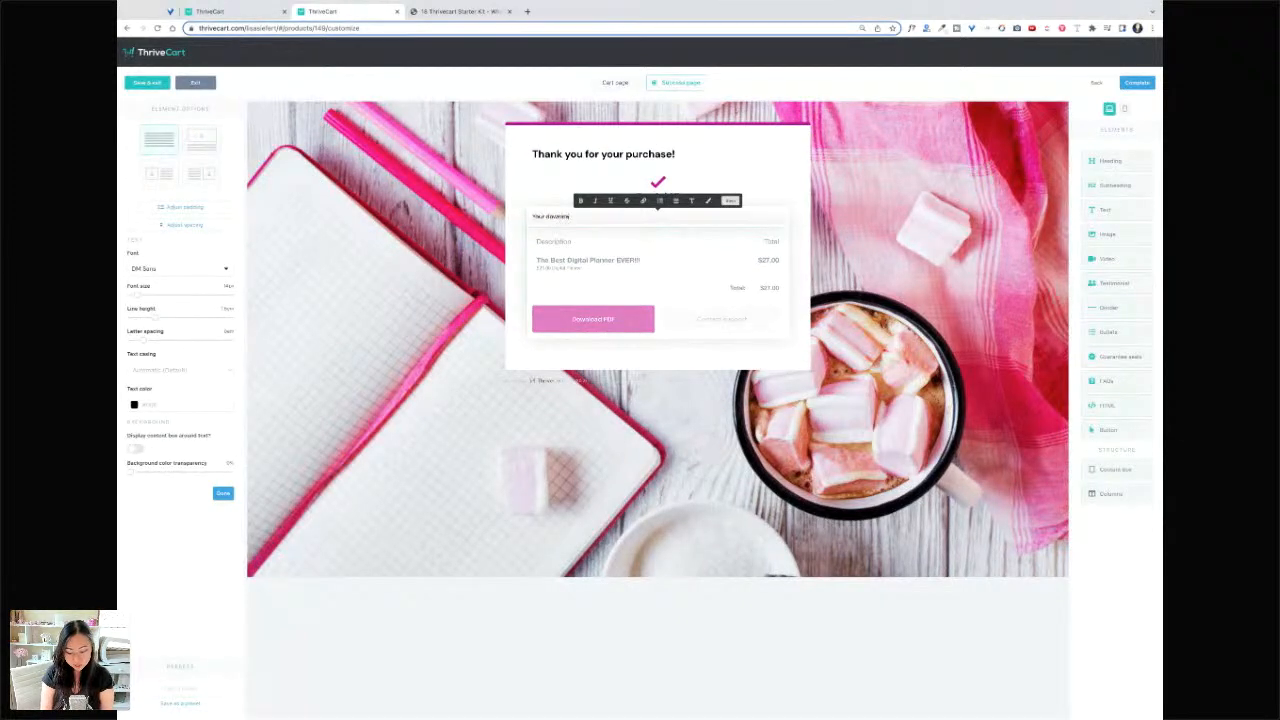
type(" is on its way to your inbox right now! Pl")
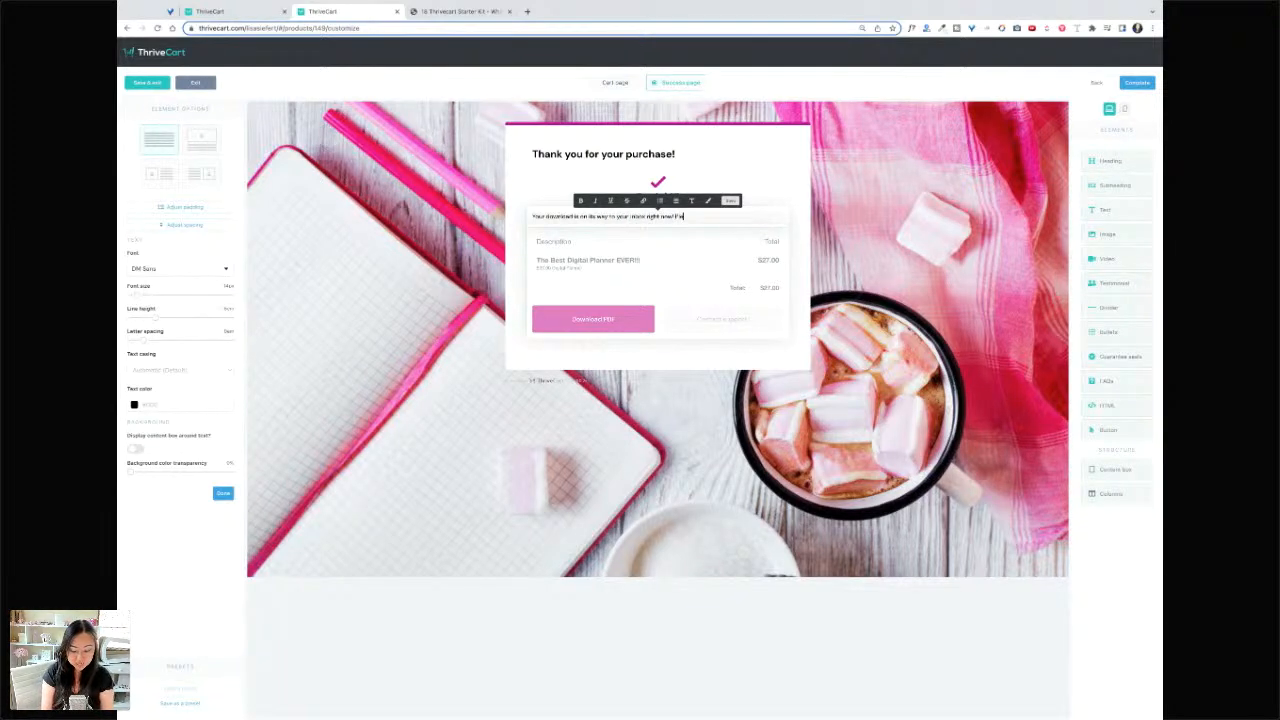
type("ease g")
type("ive it a bit")
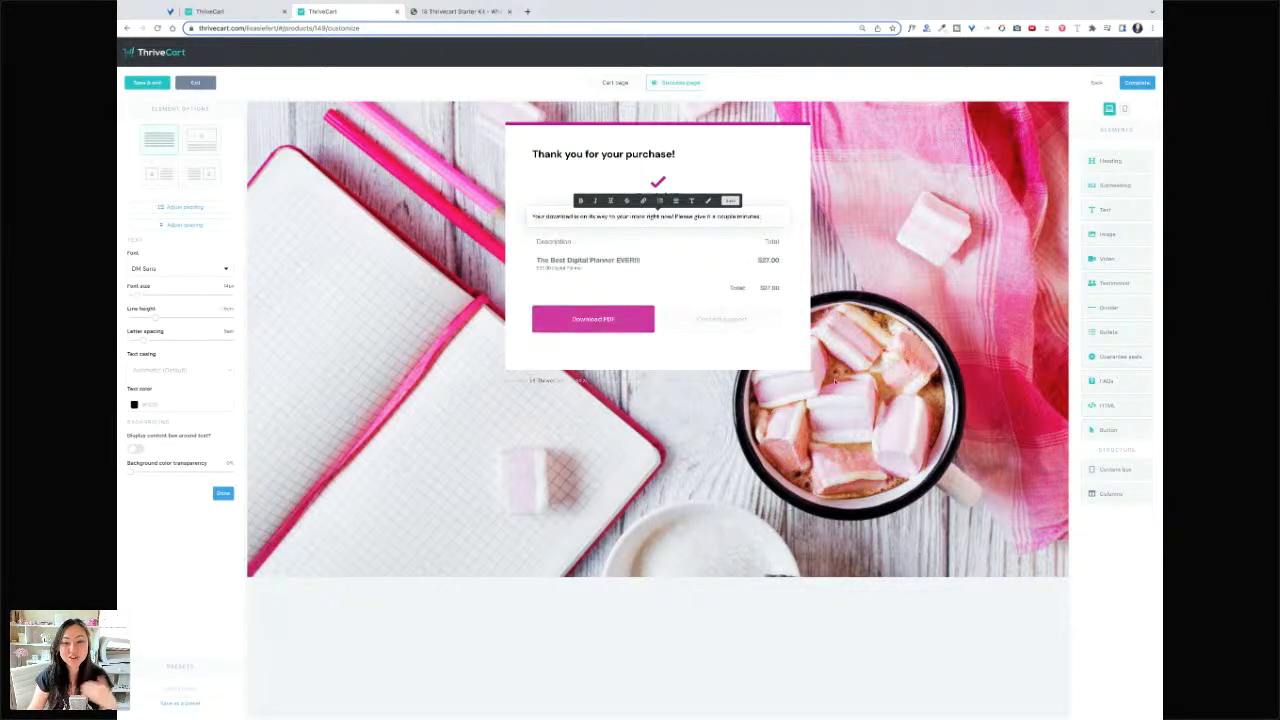
left_click(1046, 241)
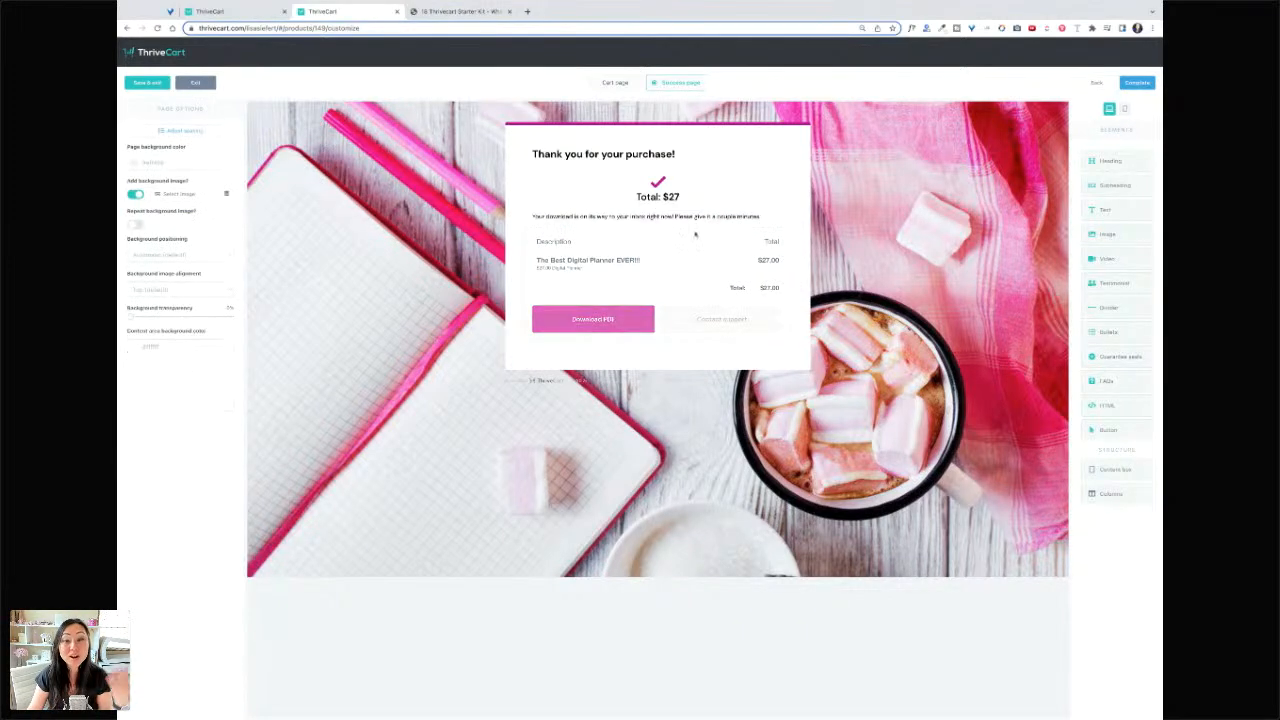
left_click(1119, 234)
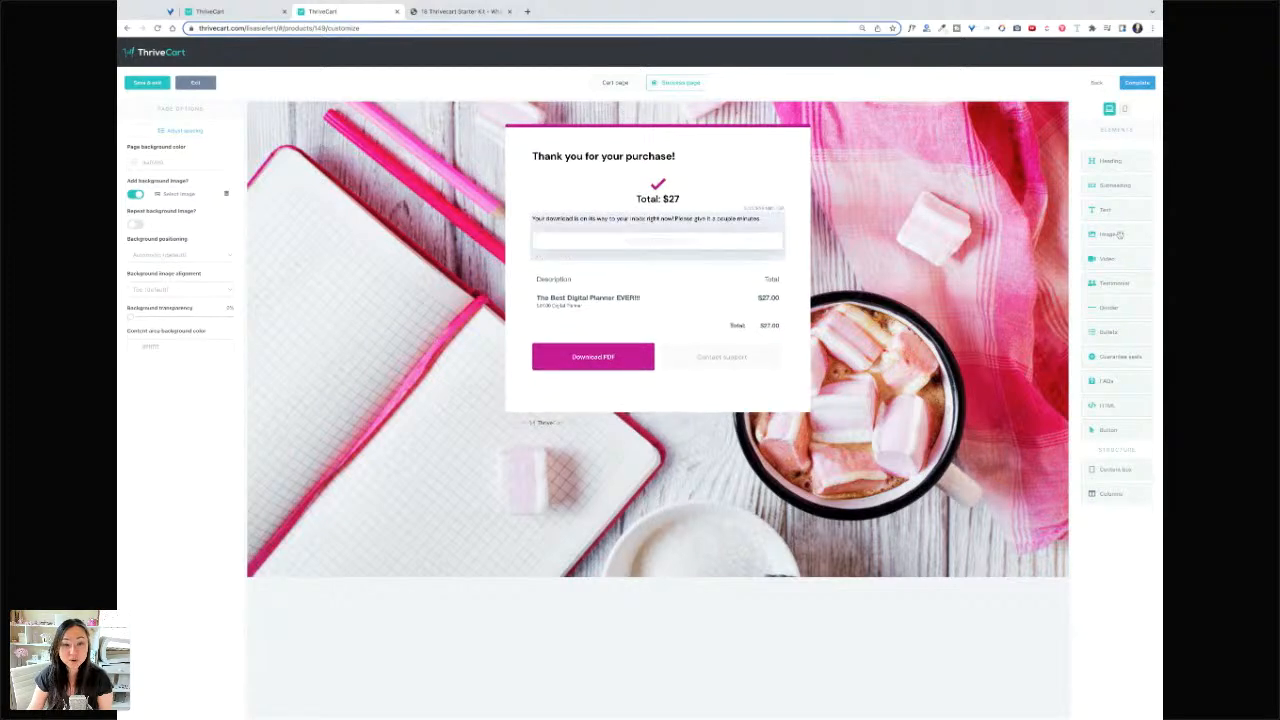
- Insert the Id image at about 20% width, then add a two-column row and another Image element
scroll(640, 280, "down", 5)
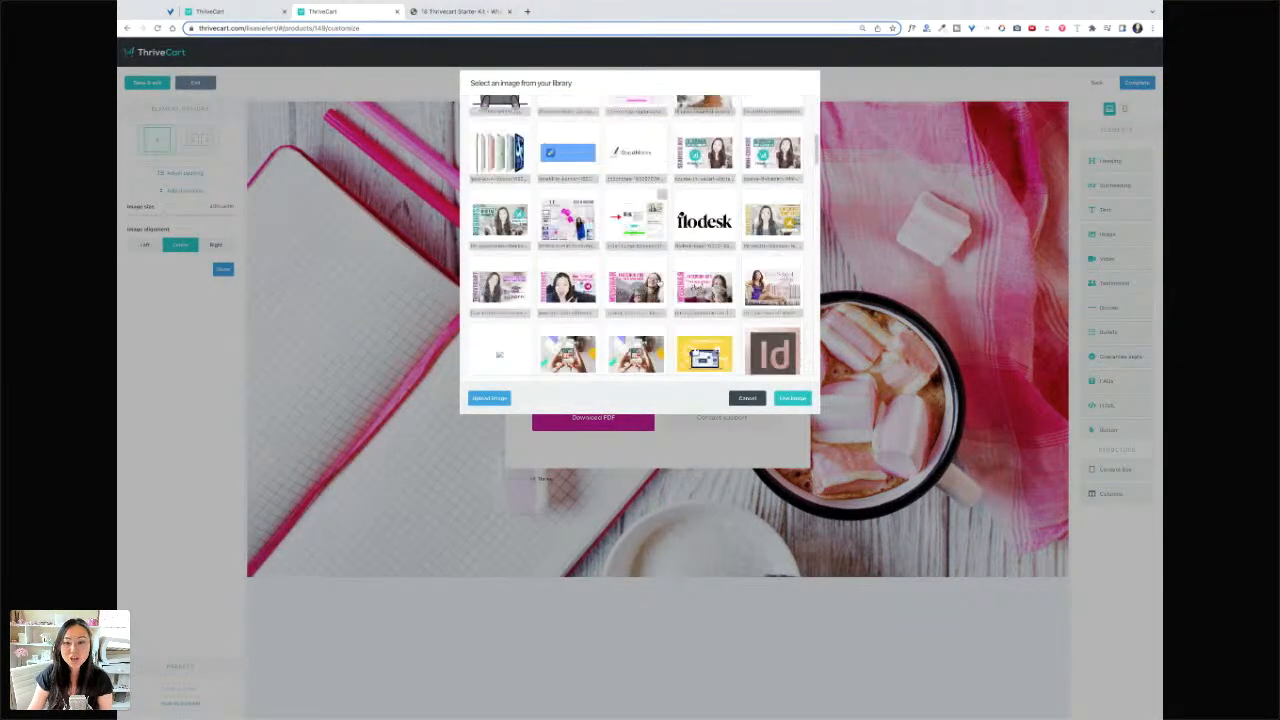
scroll(662, 294, "down", 3)
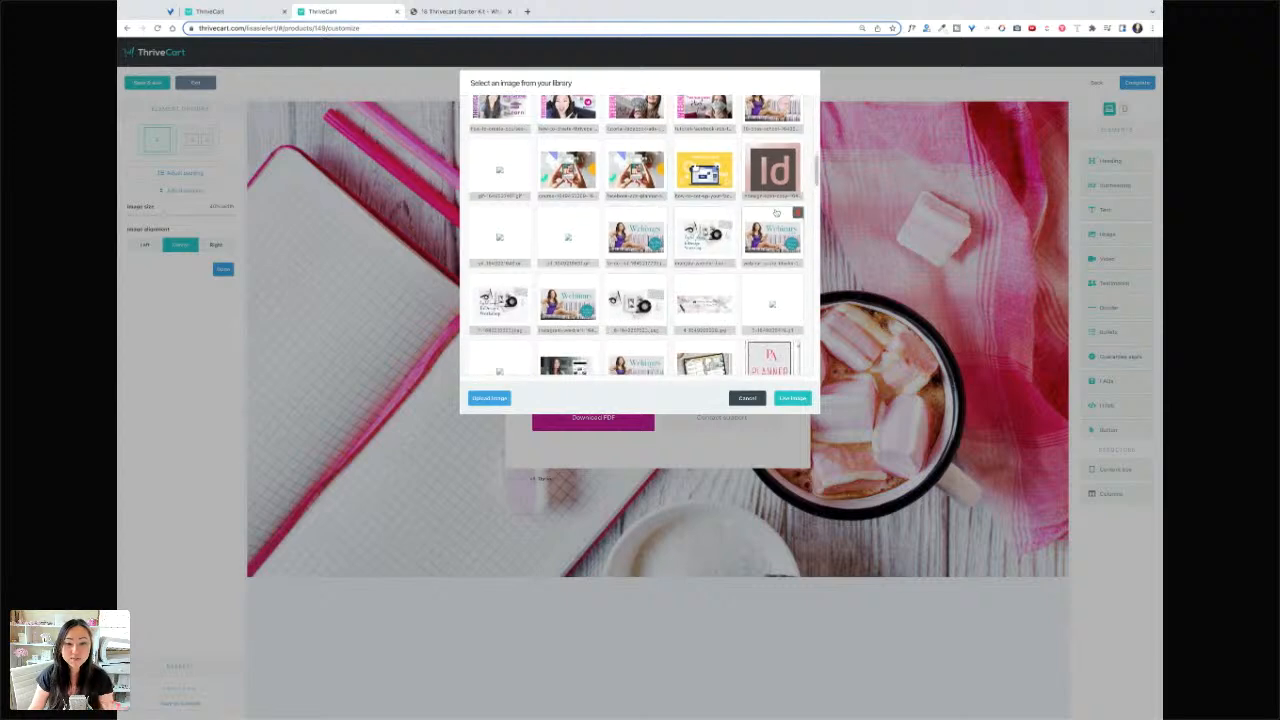
left_click(783, 183)
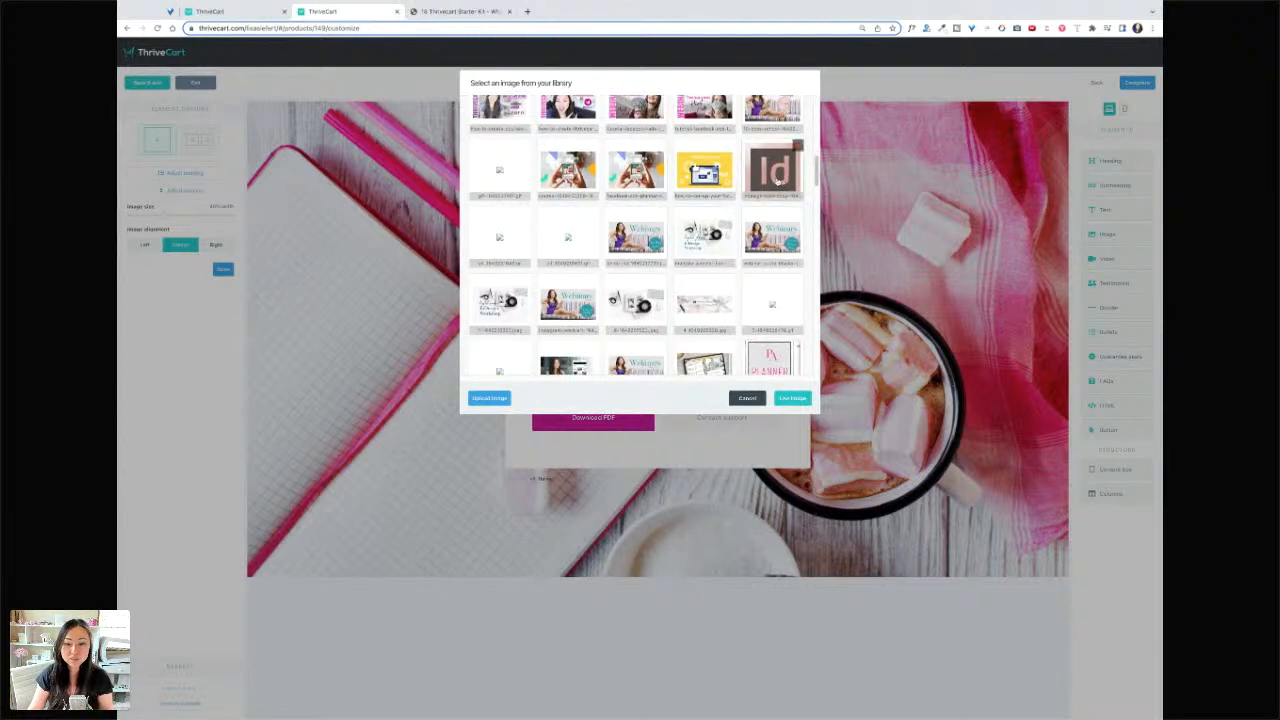
left_click(793, 398)
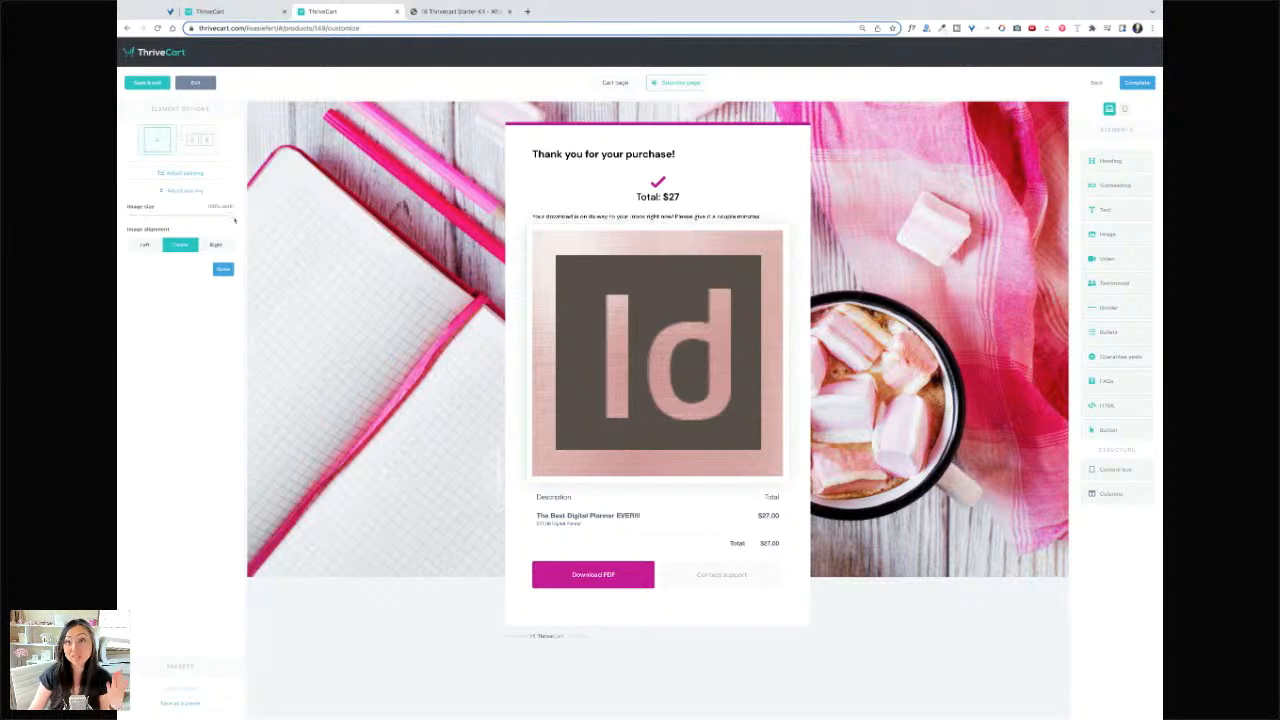
left_click_drag(231, 219, 148, 219)
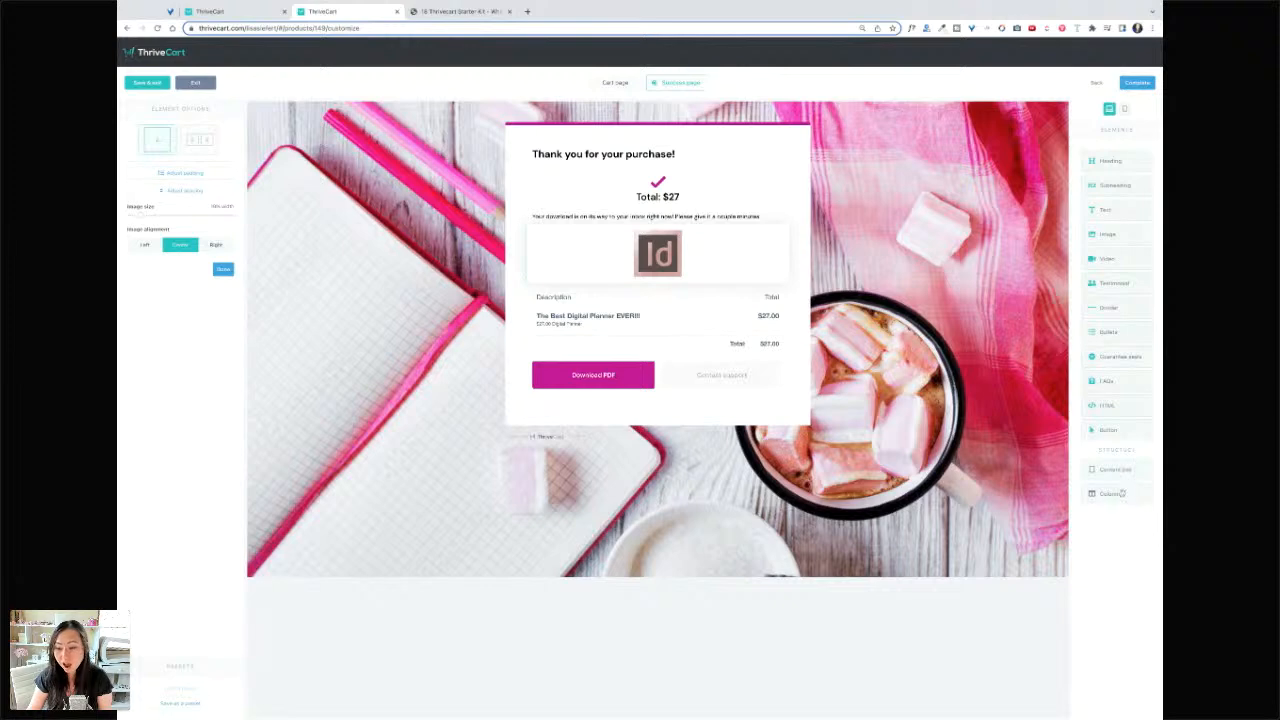
left_click_drag(1122, 493, 700, 296)
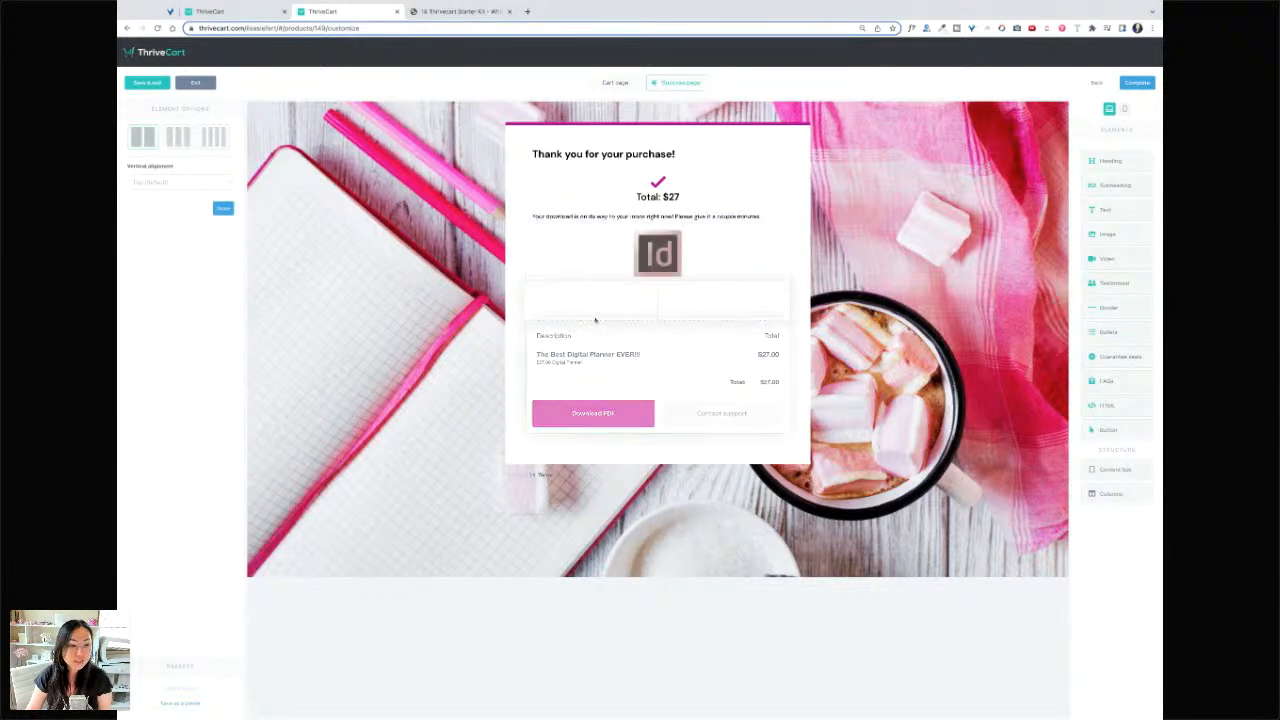
left_click_drag(1112, 234, 600, 305)
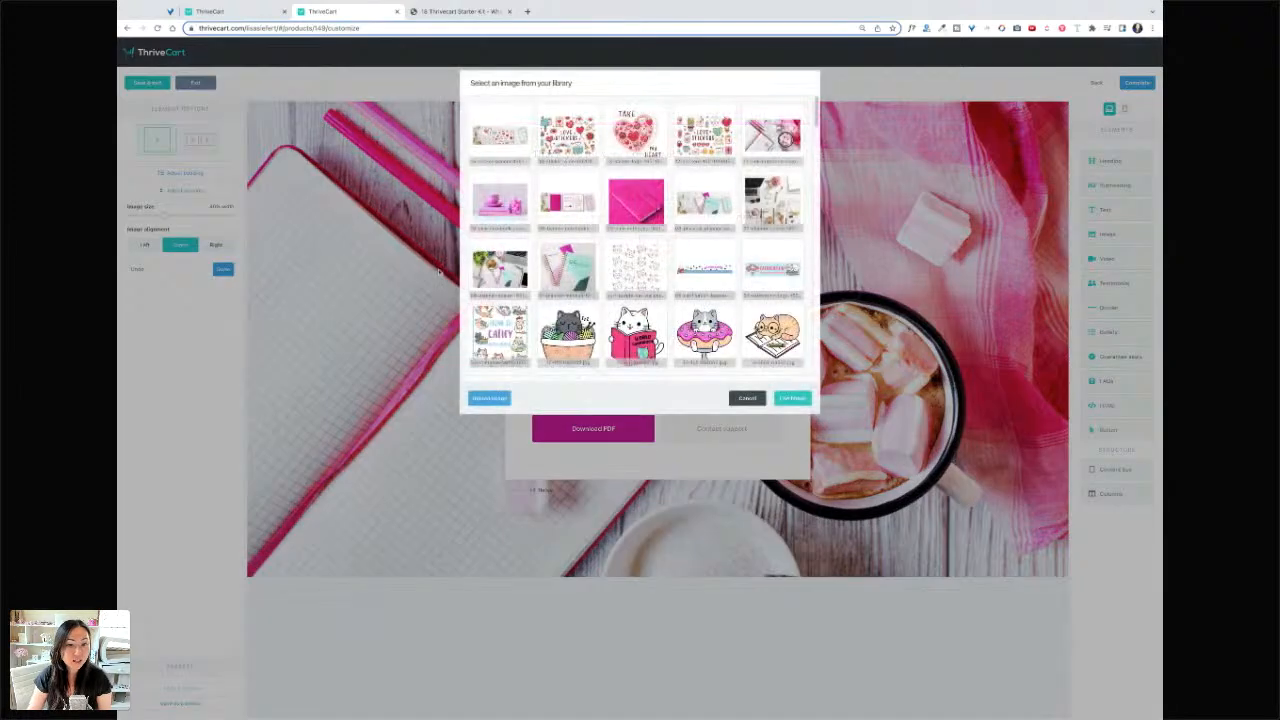
- Shrink the second Id image and add a 'Digital Planner Creators' heading in the empty column
scroll(733, 270, "down", 10)
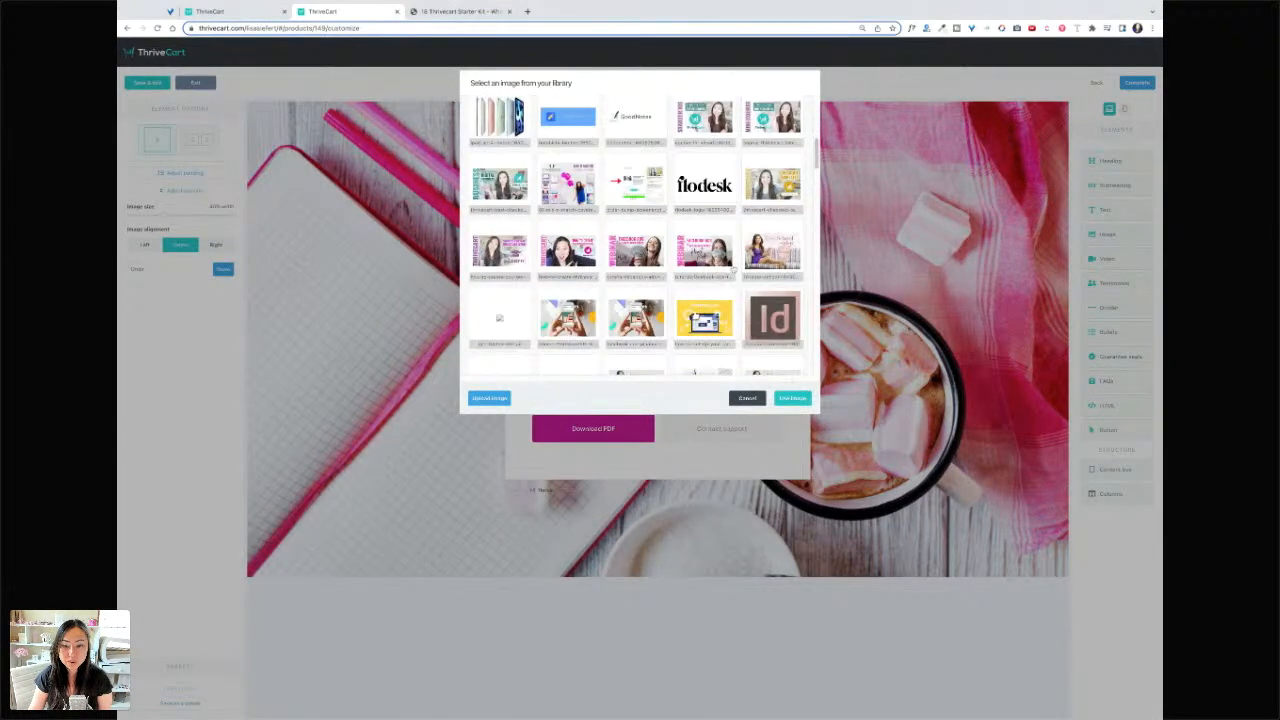
scroll(734, 269, "up", 1)
scroll(734, 269, "down", 3)
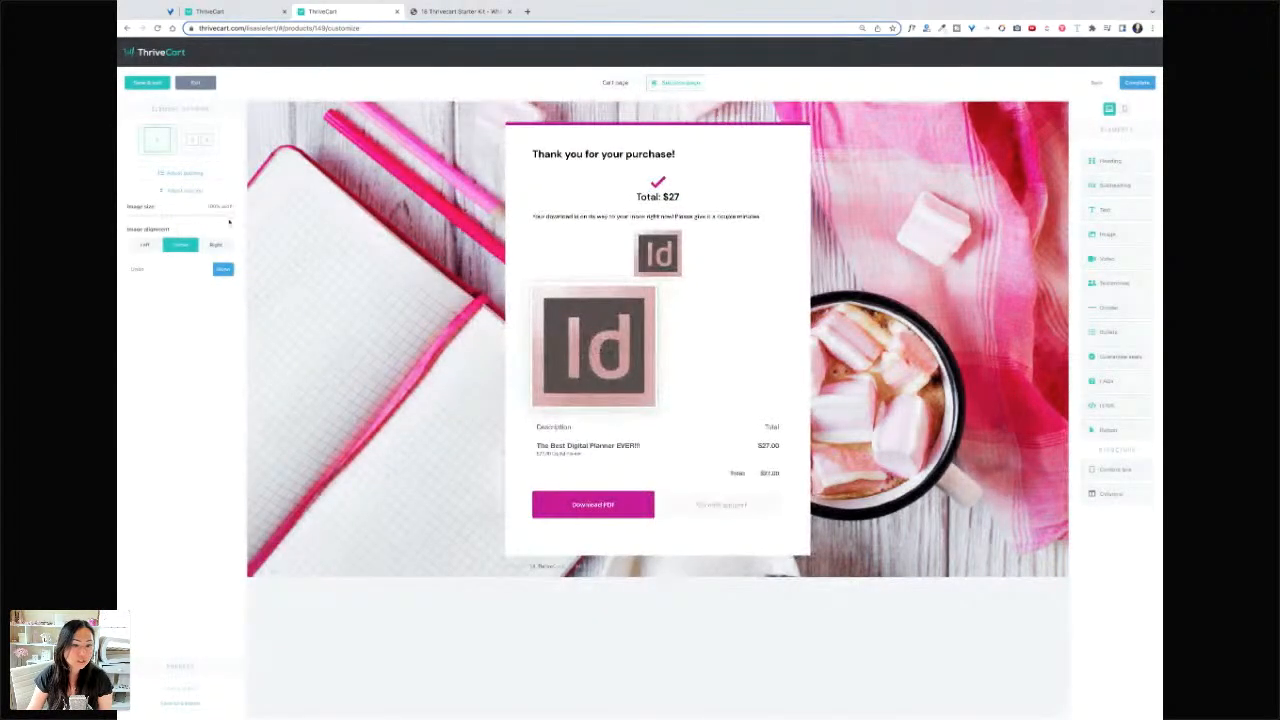
left_click_drag(231, 217, 168, 214)
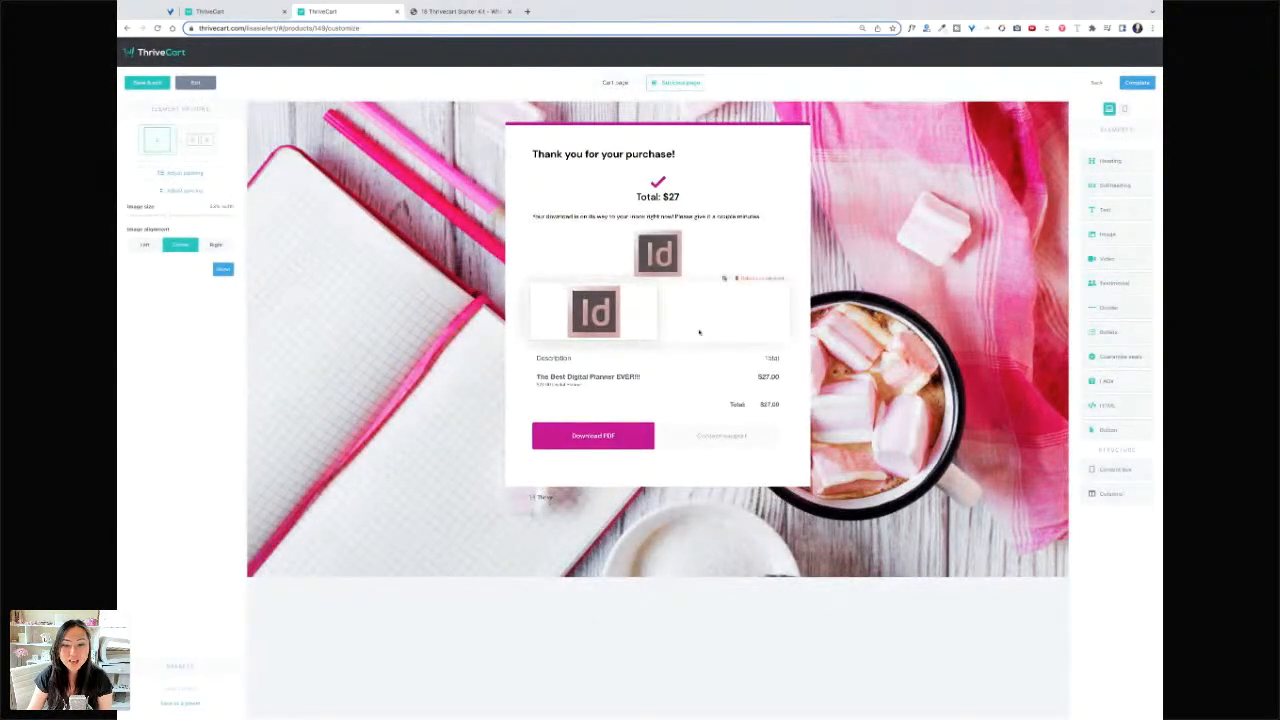
left_click(699, 332)
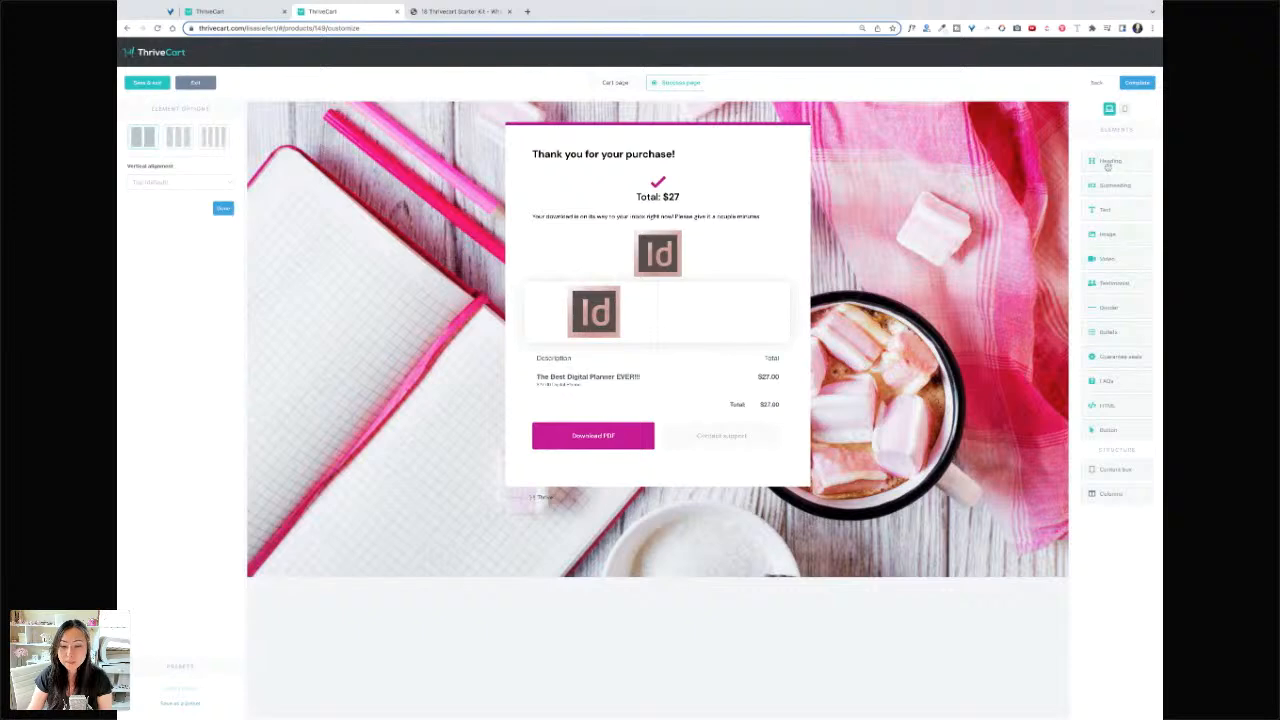
left_click_drag(1107, 166, 720, 300)
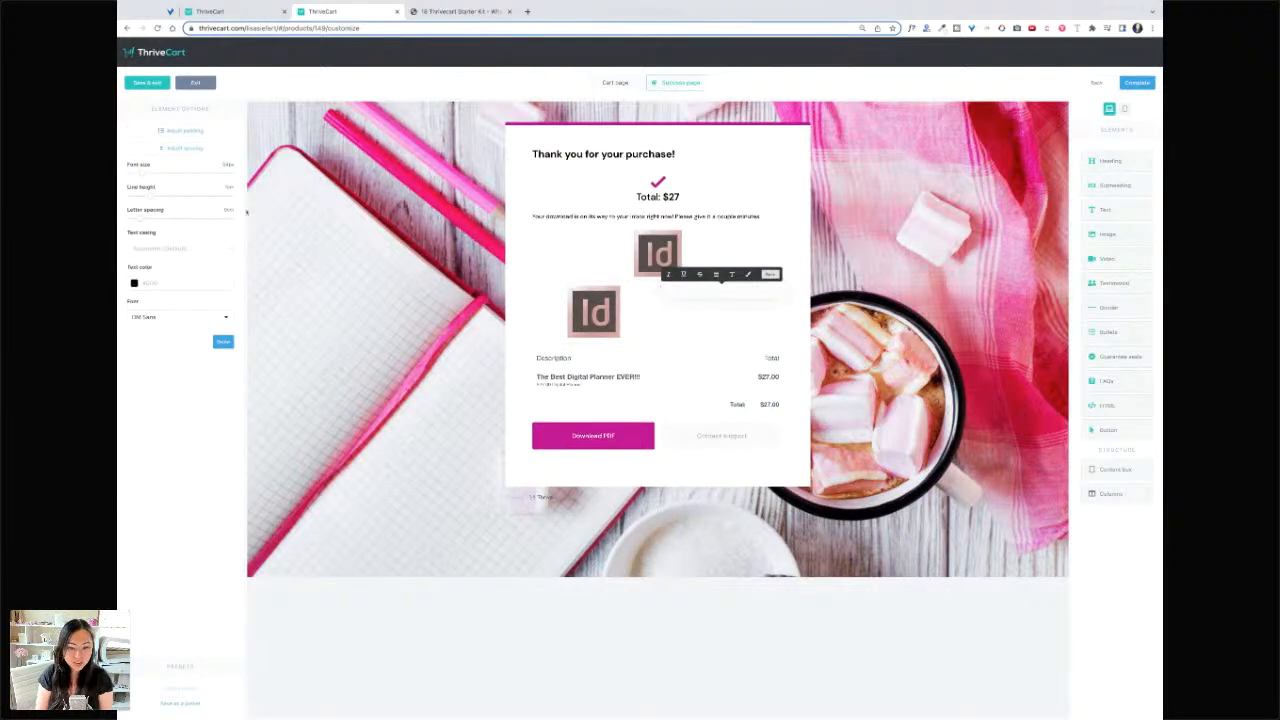
type("Digital")
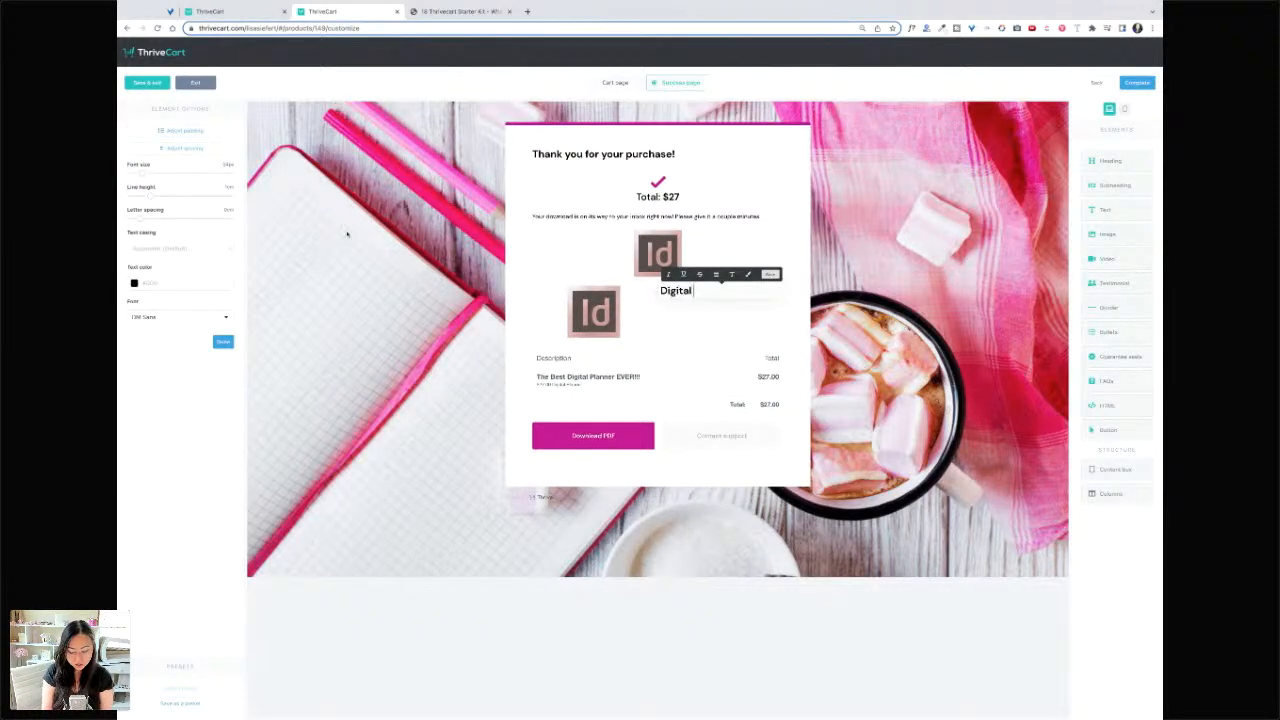
type(" Planner Creators")
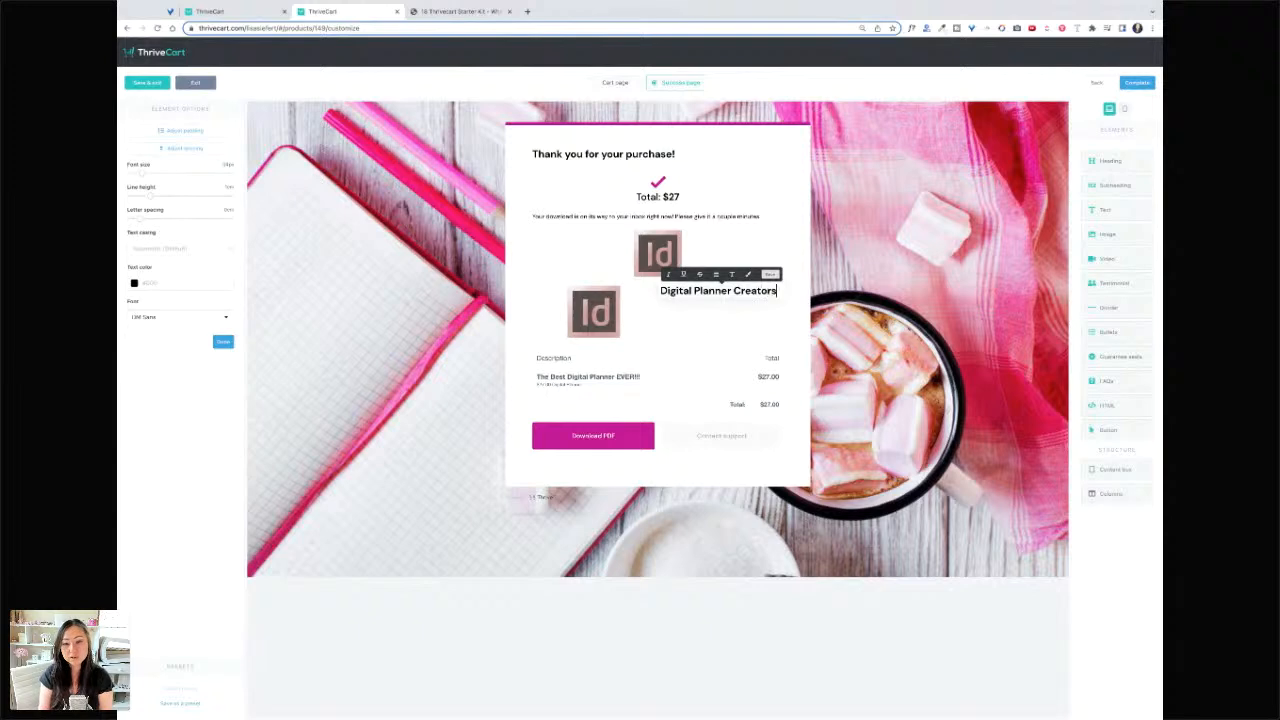
left_click(703, 320)
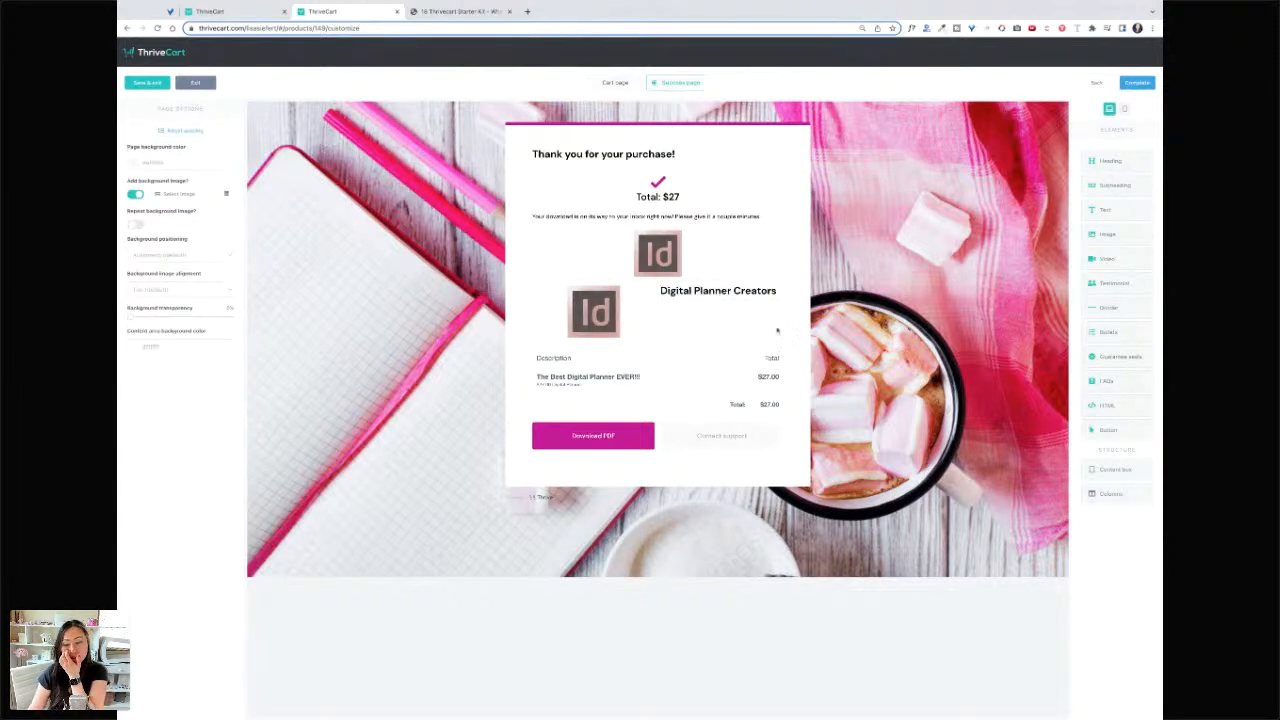
- Make the heading smaller with taller line height, and shrink and centre the lower Id image
left_click(706, 292)
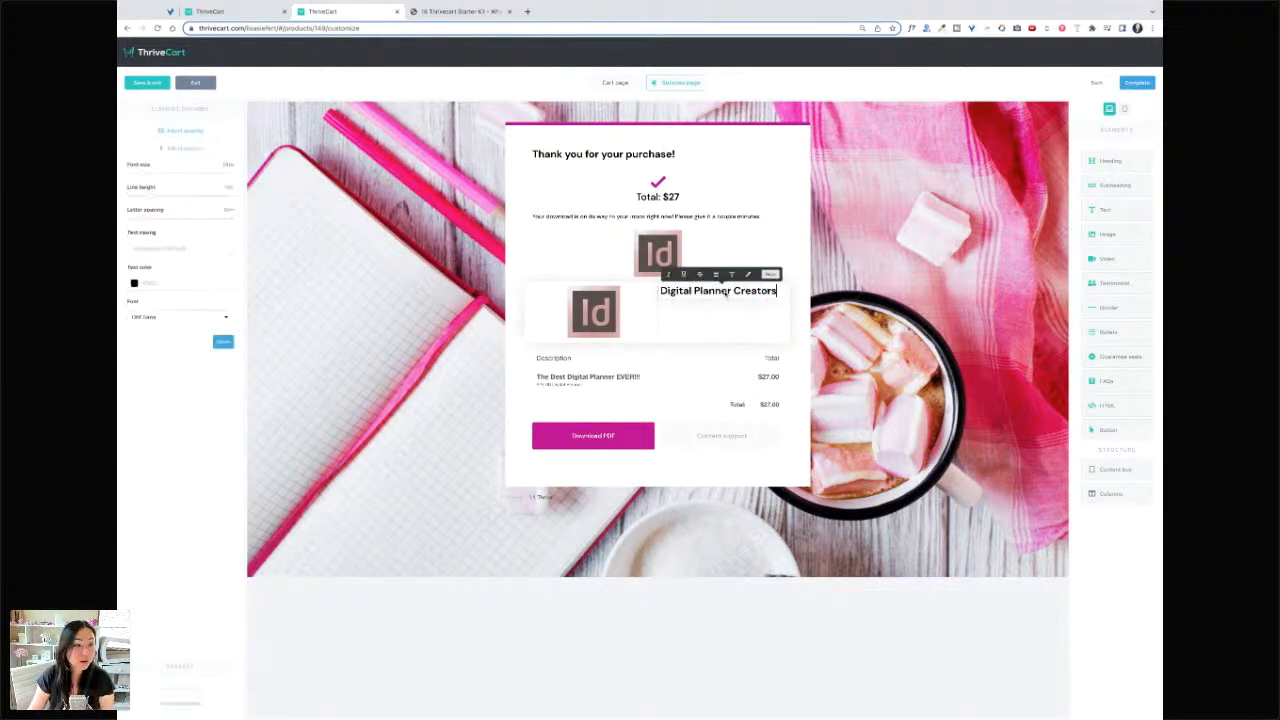
mouse_move(147, 174)
left_mouse_down()
mouse_move(158, 174)
mouse_move(143, 175)
left_mouse_up()
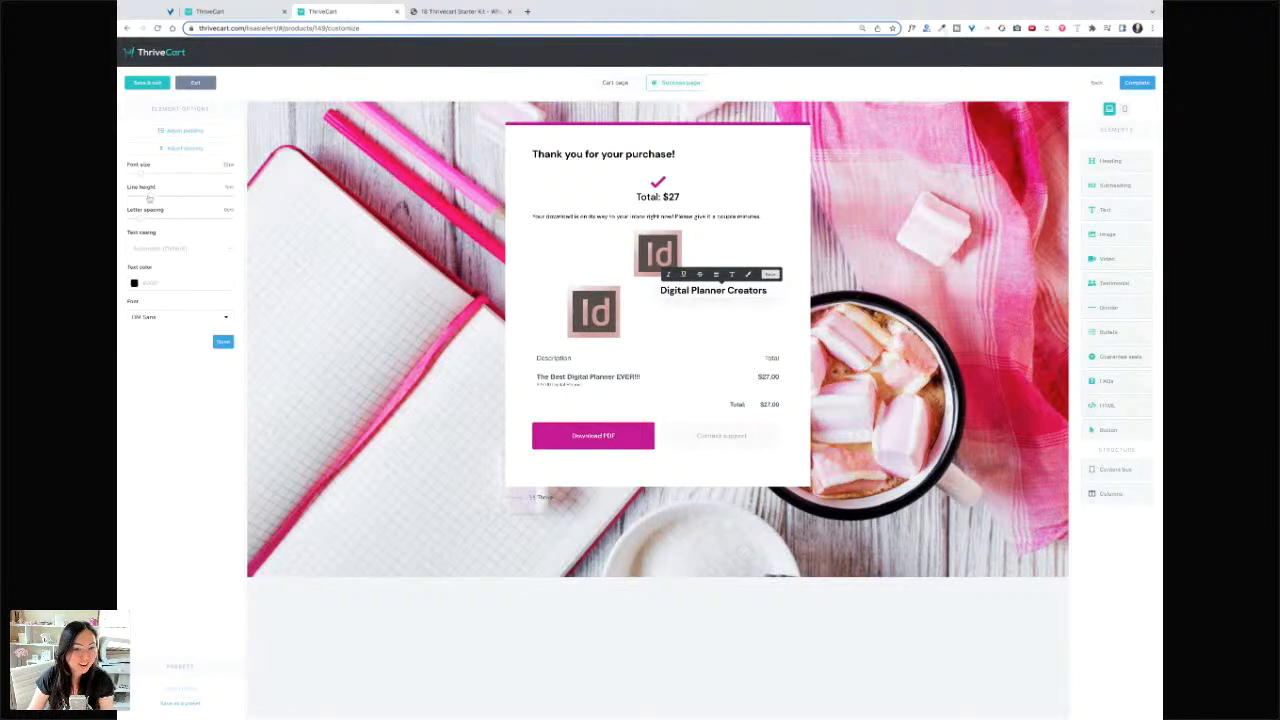
left_click_drag(148, 198, 212, 196)
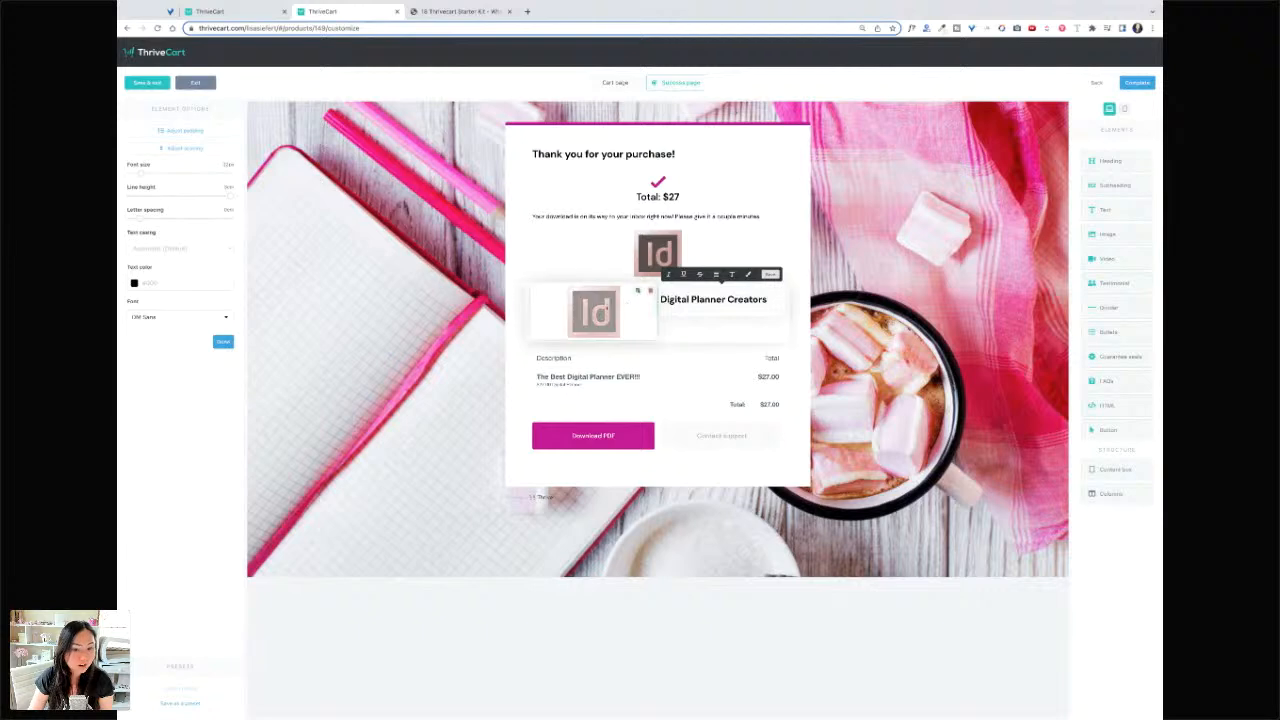
left_click(594, 312)
left_click_drag(170, 218, 168, 218)
left_click(179, 246)
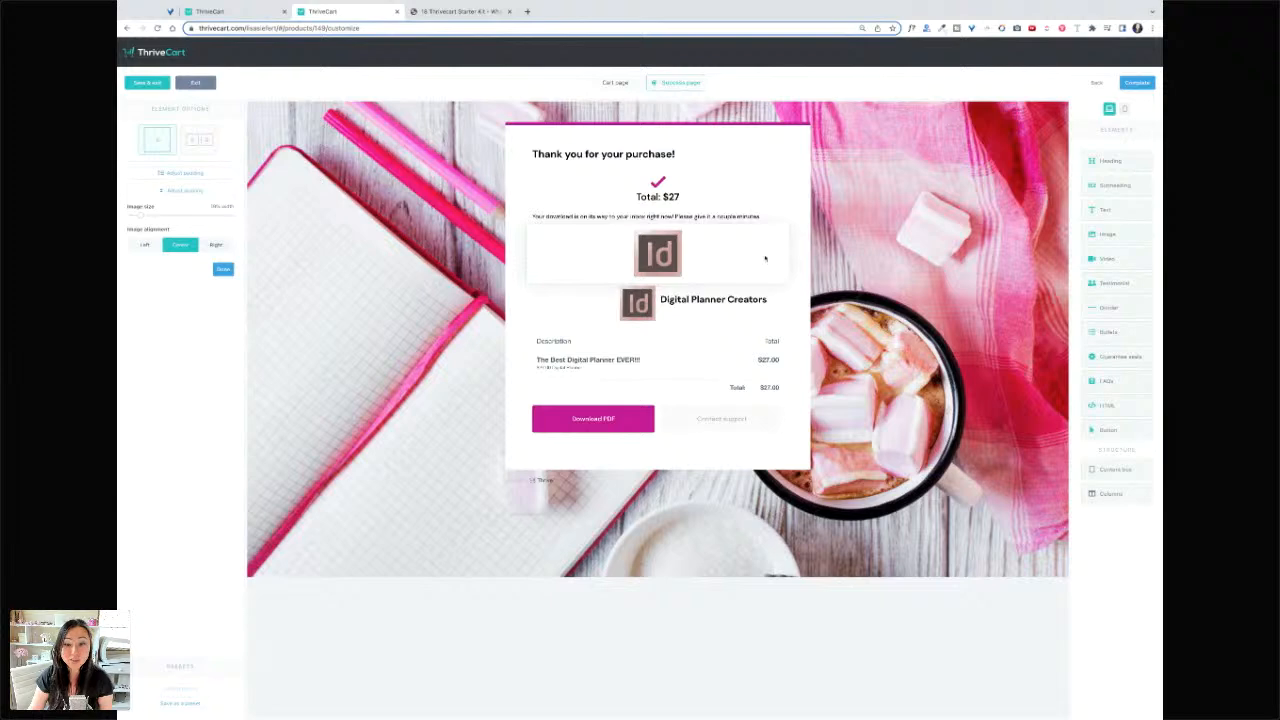
- Delete the Digital Planner Creators heading, the small Id image and the empty row, confirming each
left_click(767, 310)
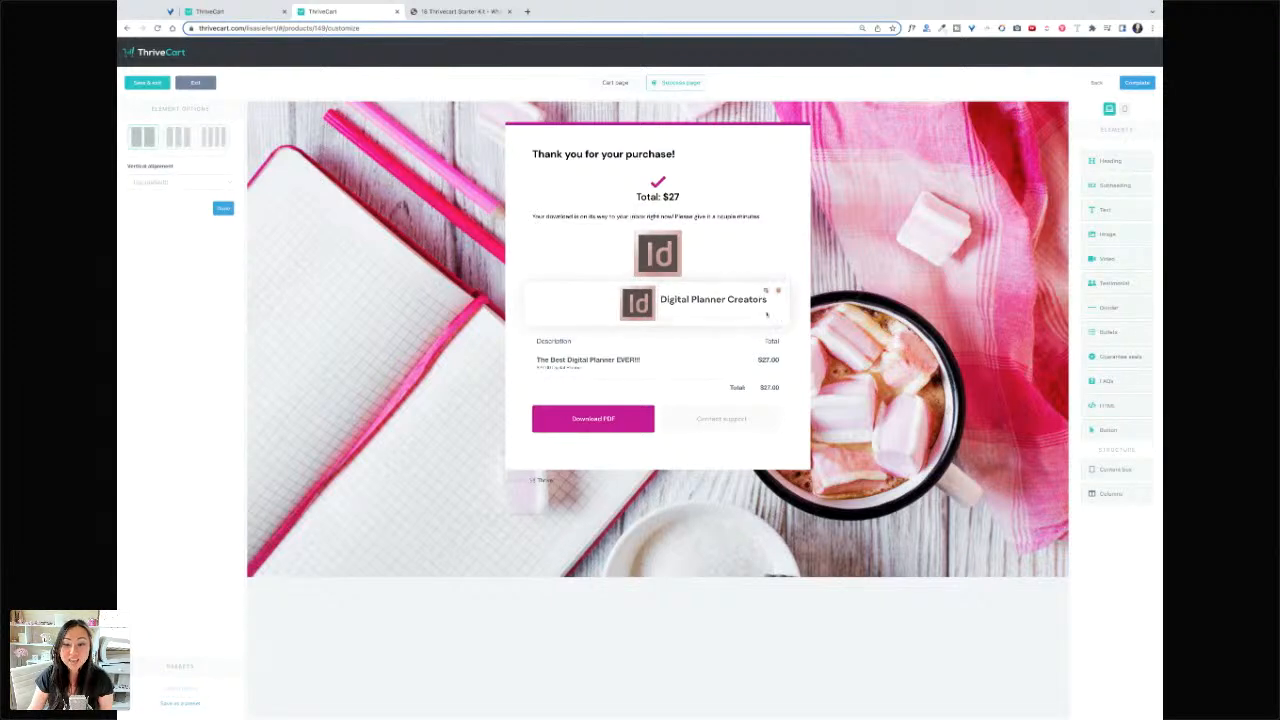
left_click(779, 292)
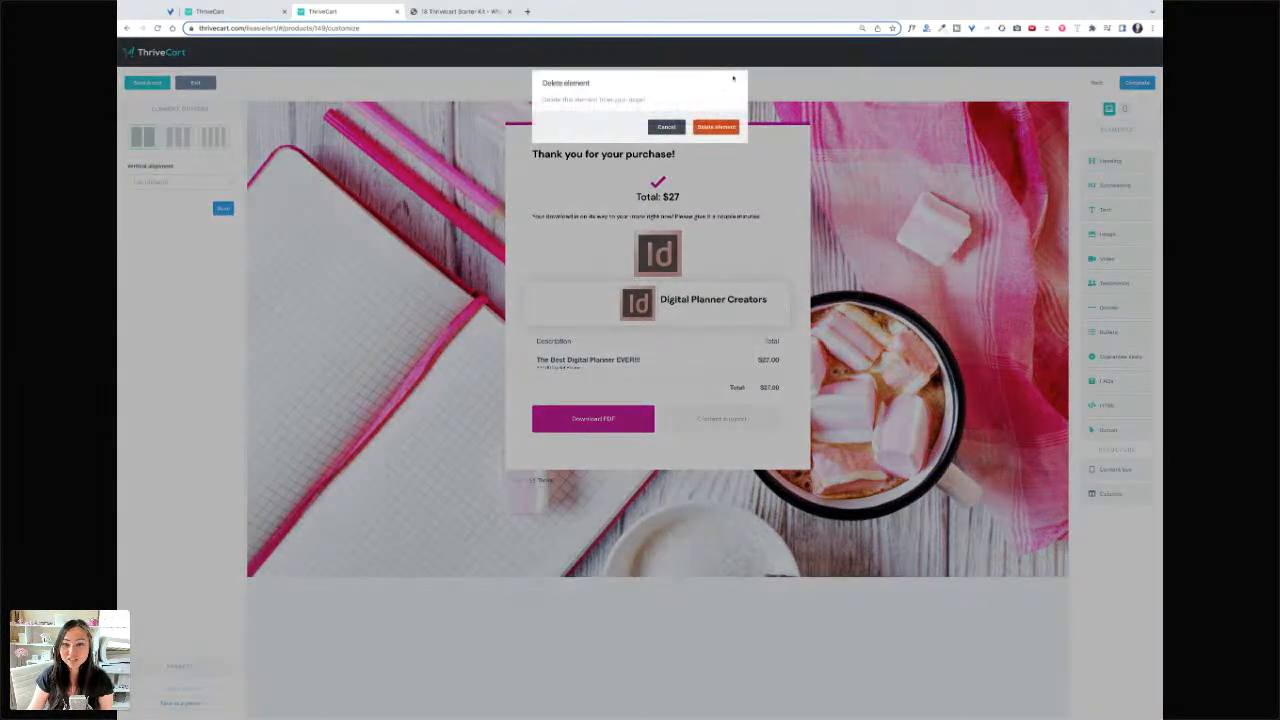
left_click(721, 127)
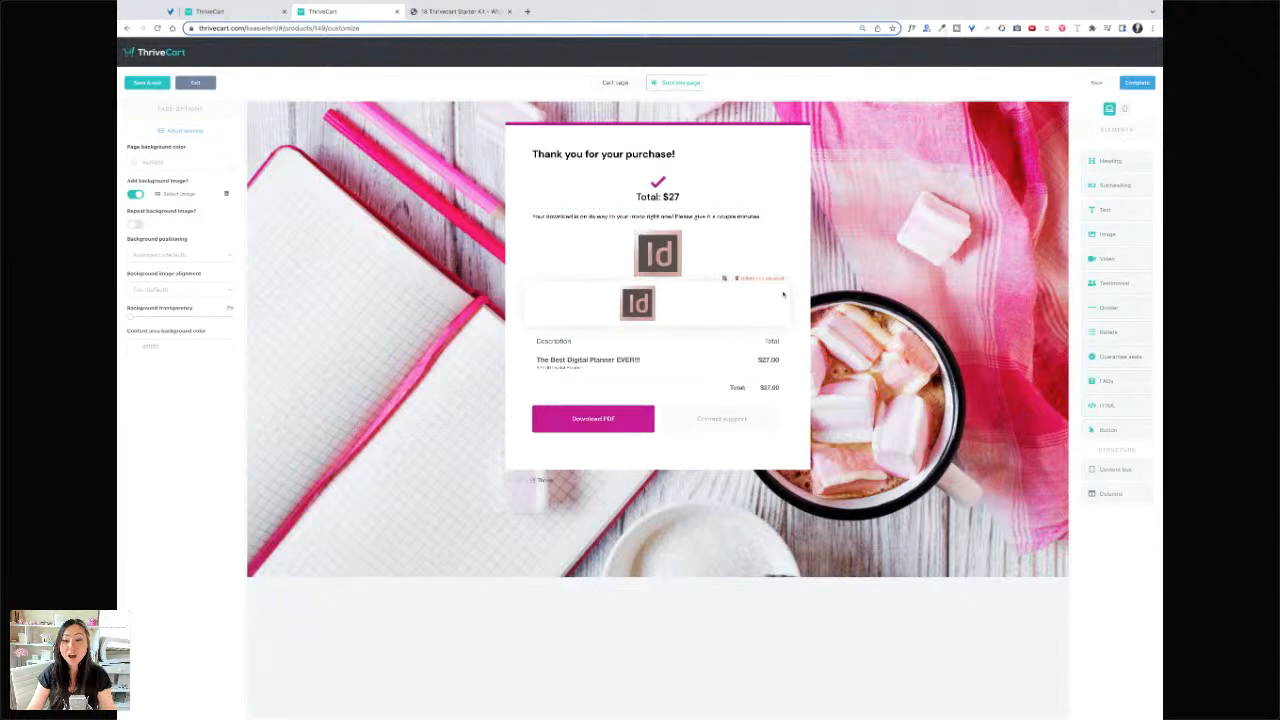
left_click(638, 303)
left_click(646, 304)
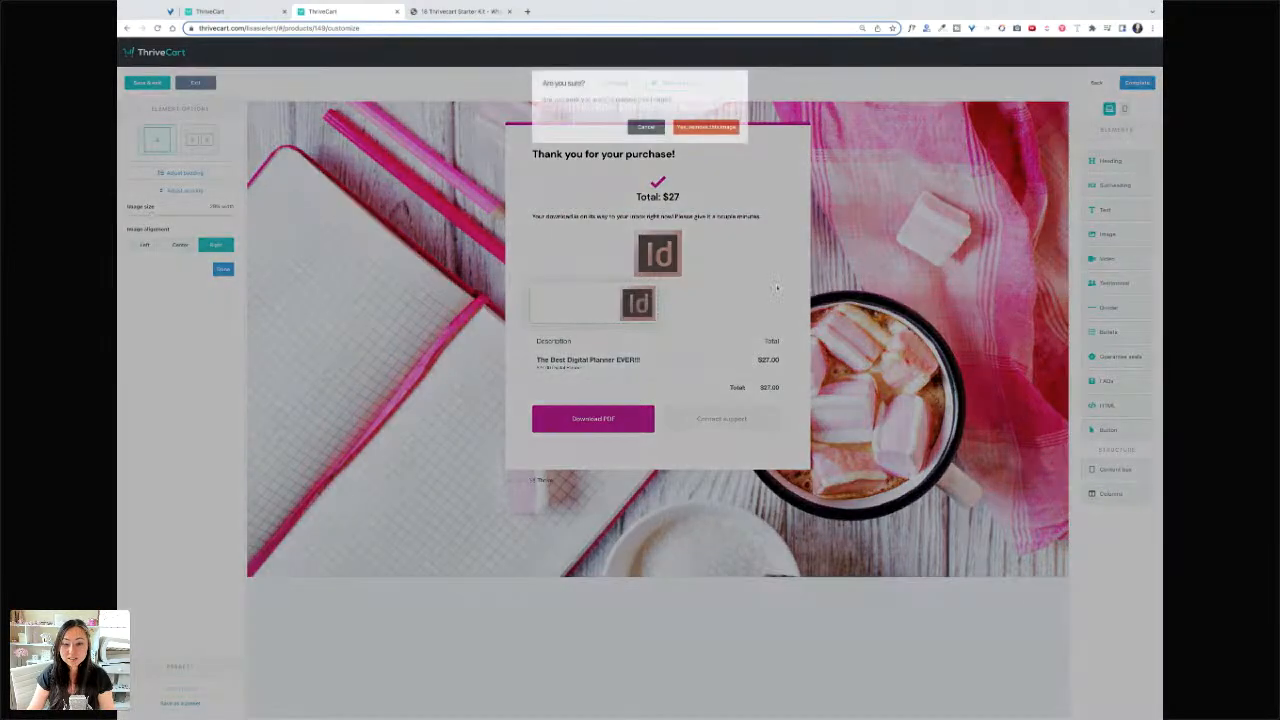
left_click(708, 128)
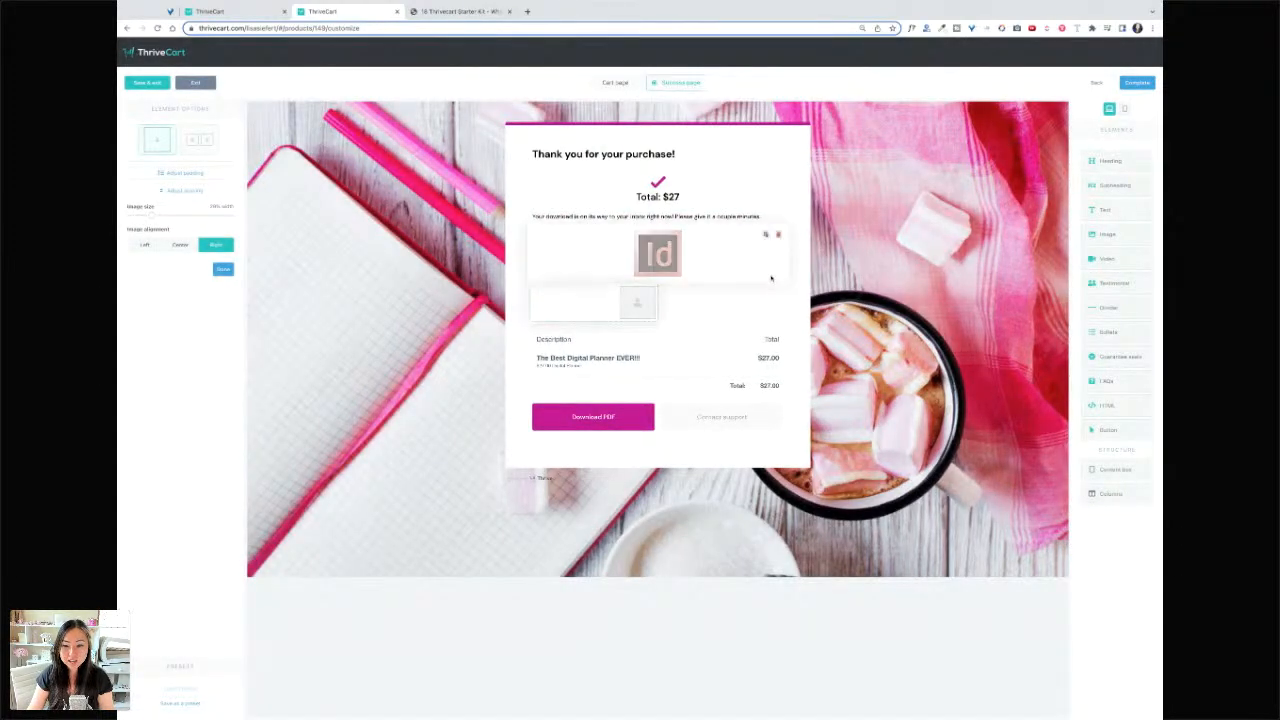
left_click(763, 278)
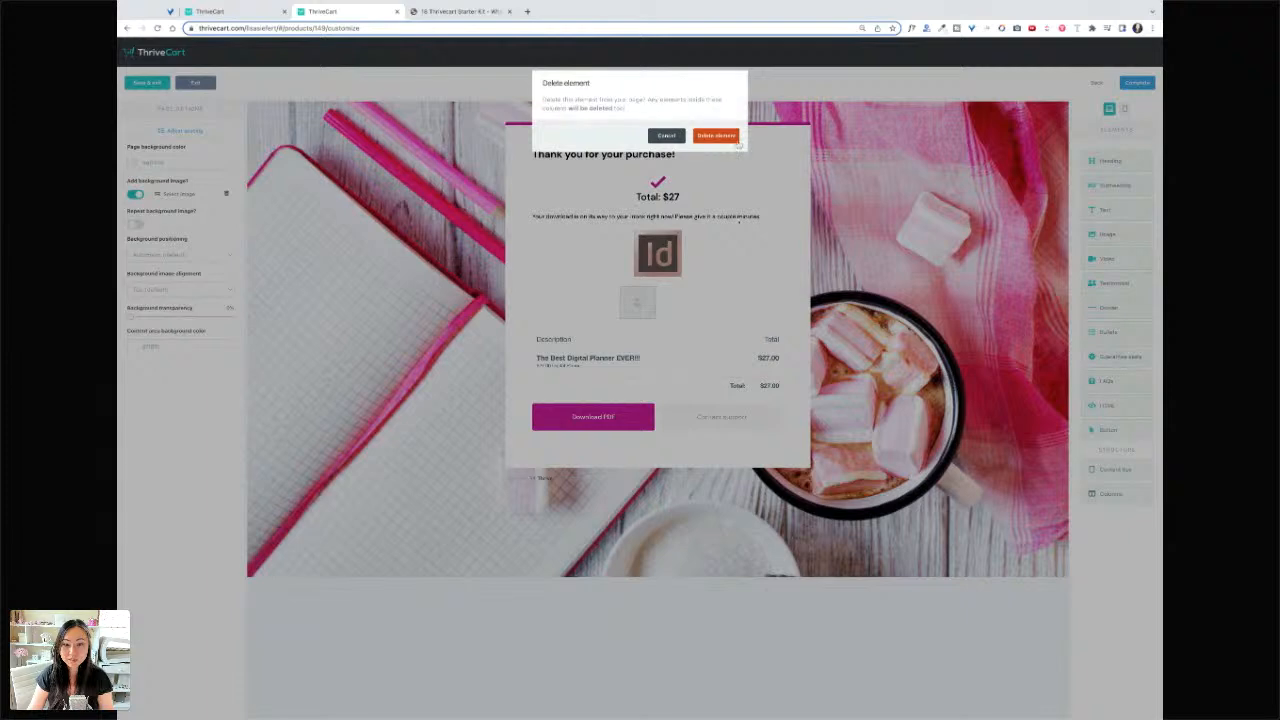
left_click(735, 139)
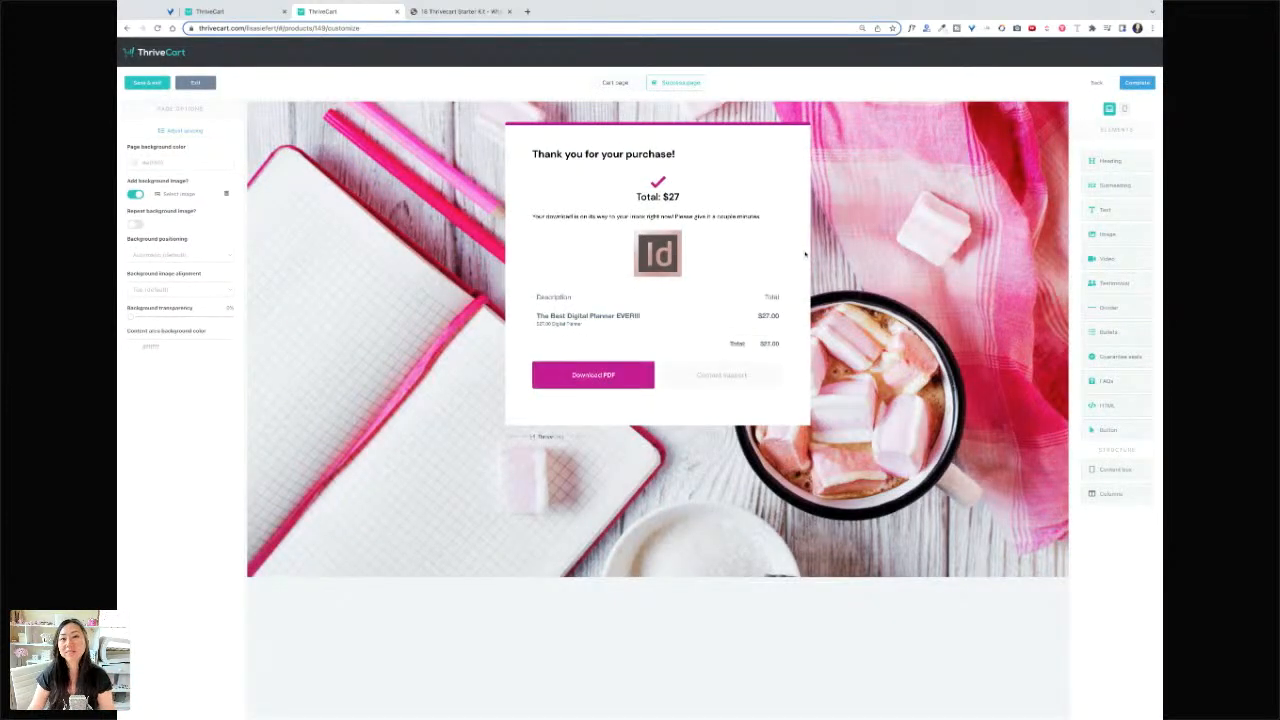
- Save the success page design and go to the product's Behavior settings
left_click(1135, 84)
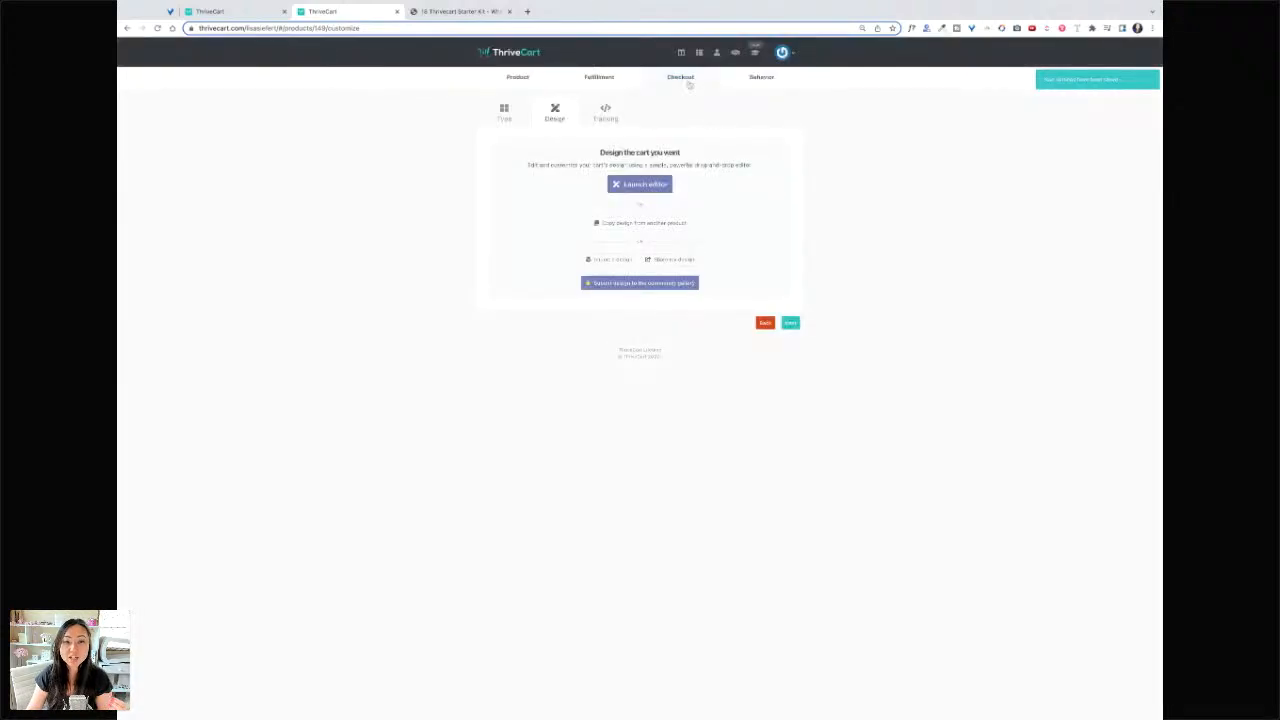
left_click(605, 112)
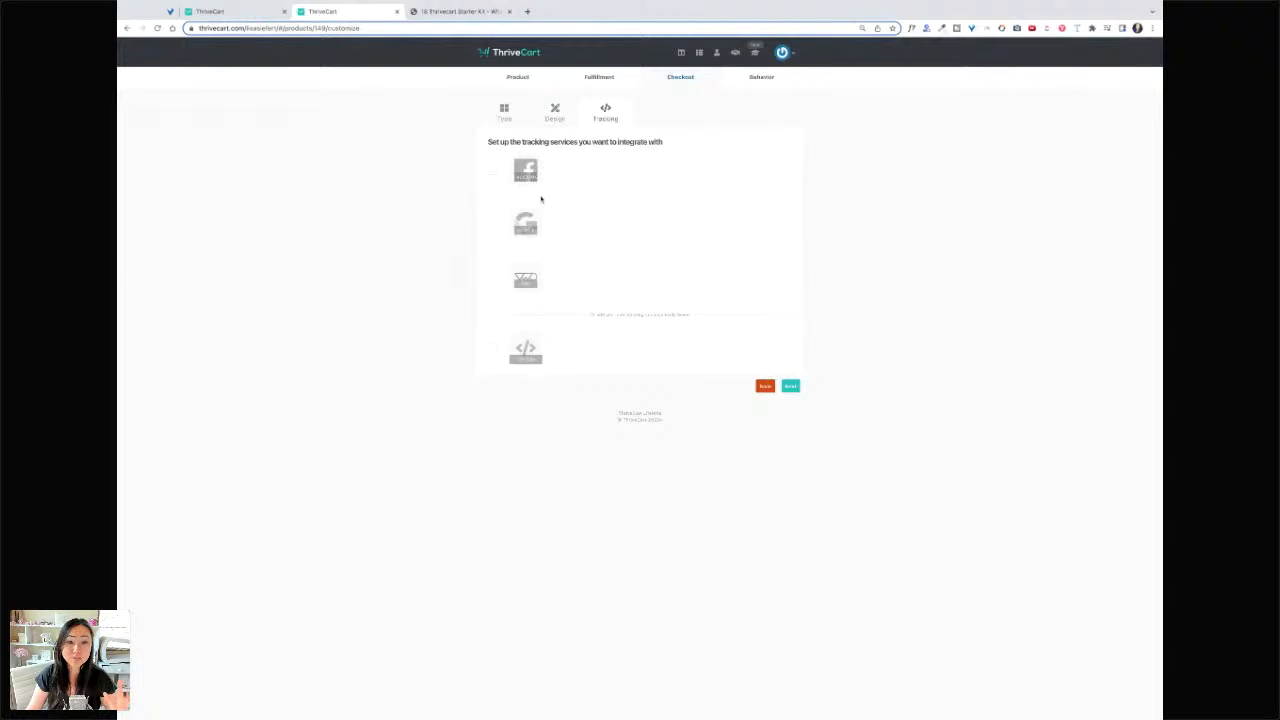
left_click(762, 77)
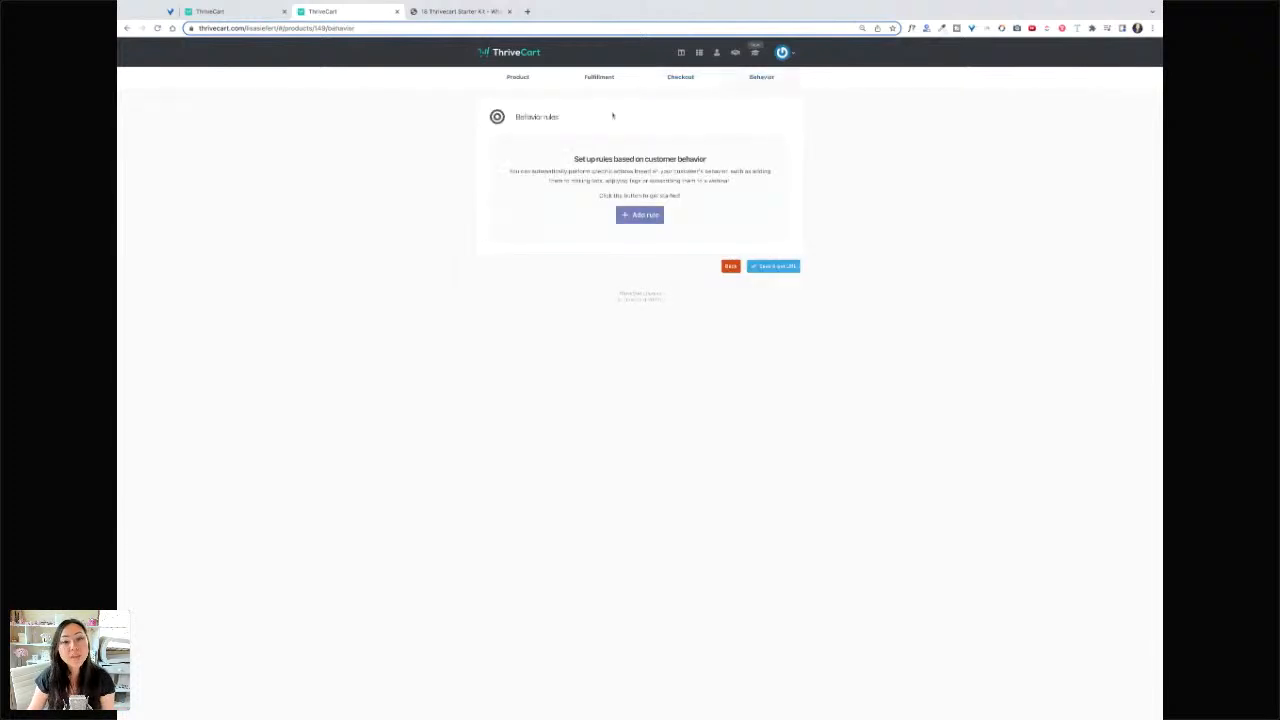
- Add an on-purchase rule adding buyers to the Pretty Fabulous Designs MailerLite group
left_click(642, 214)
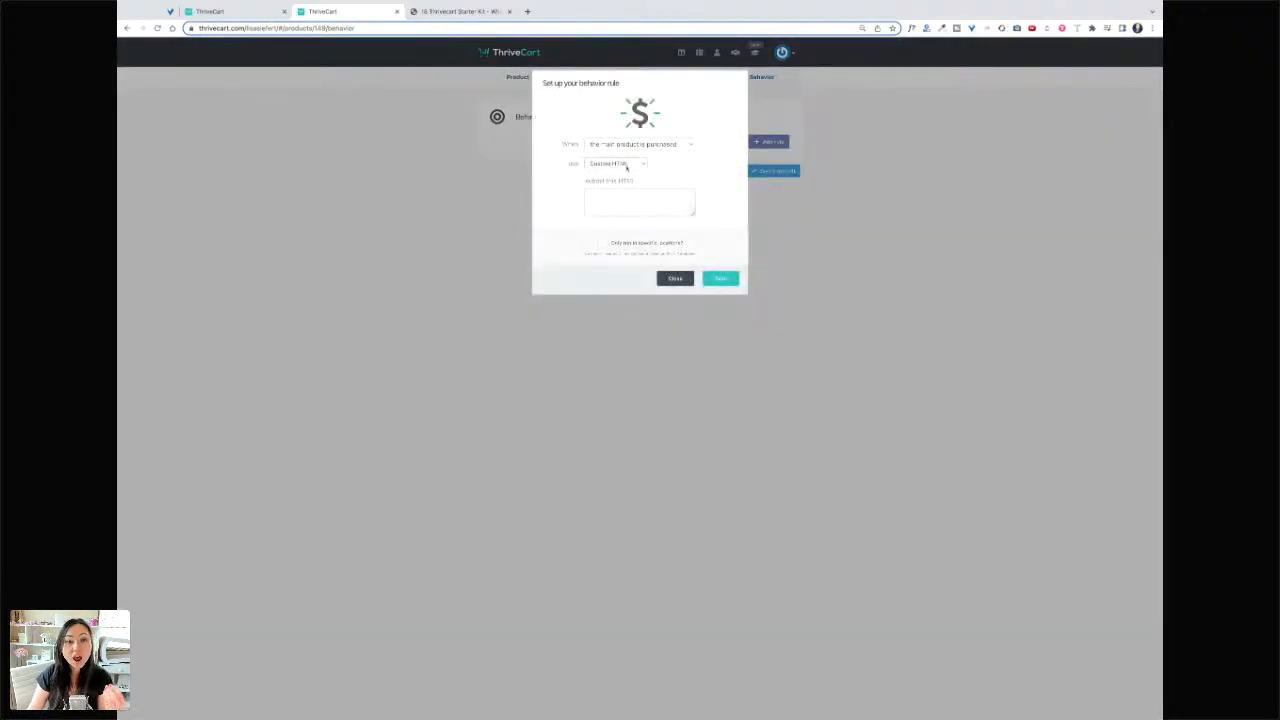
left_click(628, 168)
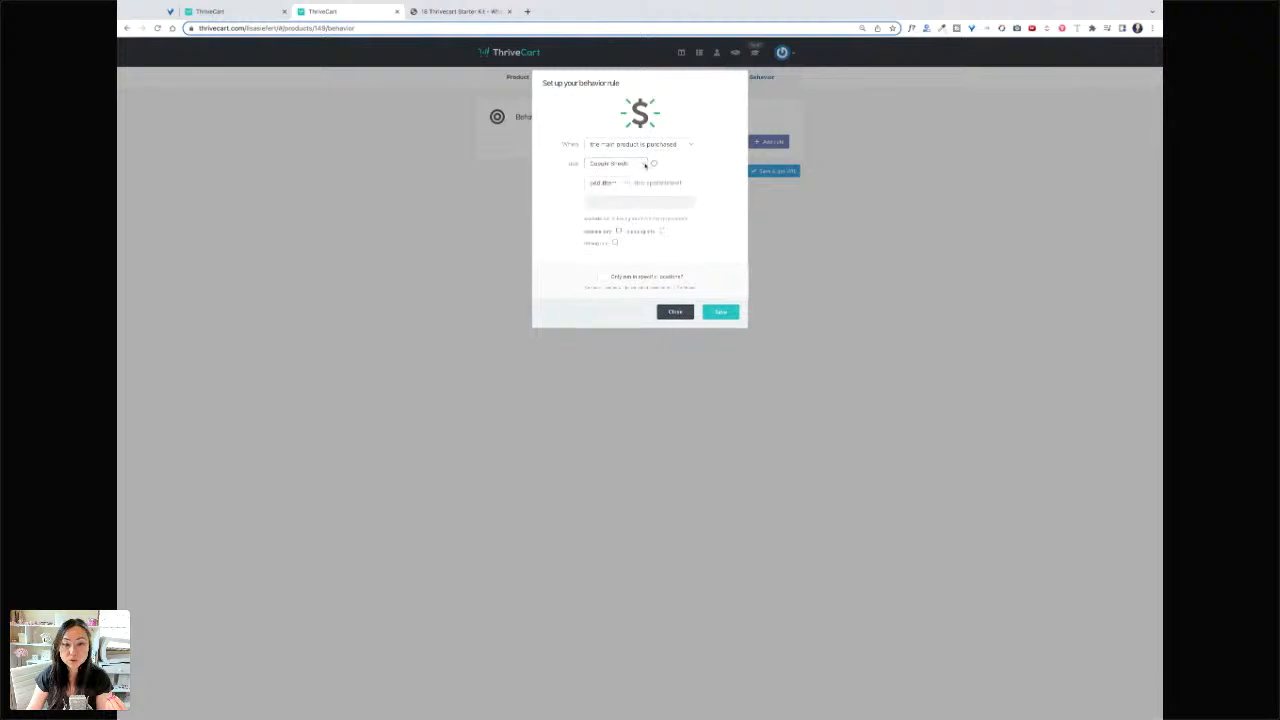
left_click(637, 166)
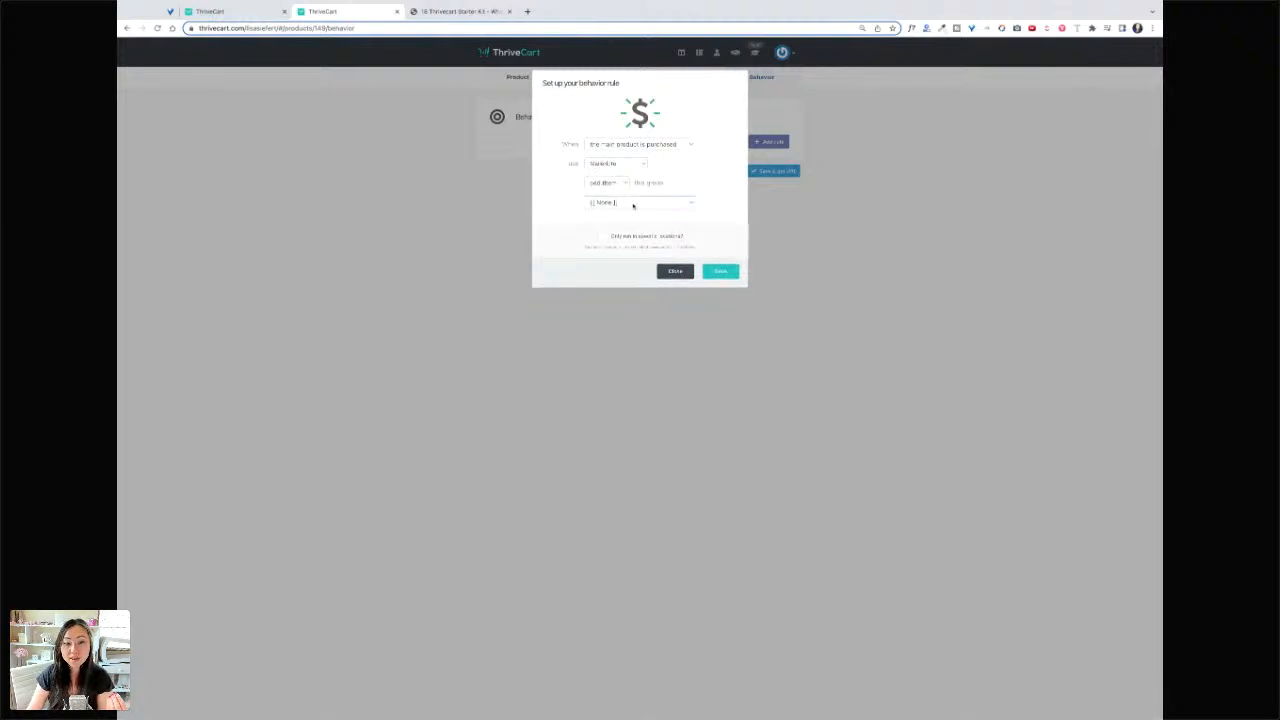
left_click(662, 209)
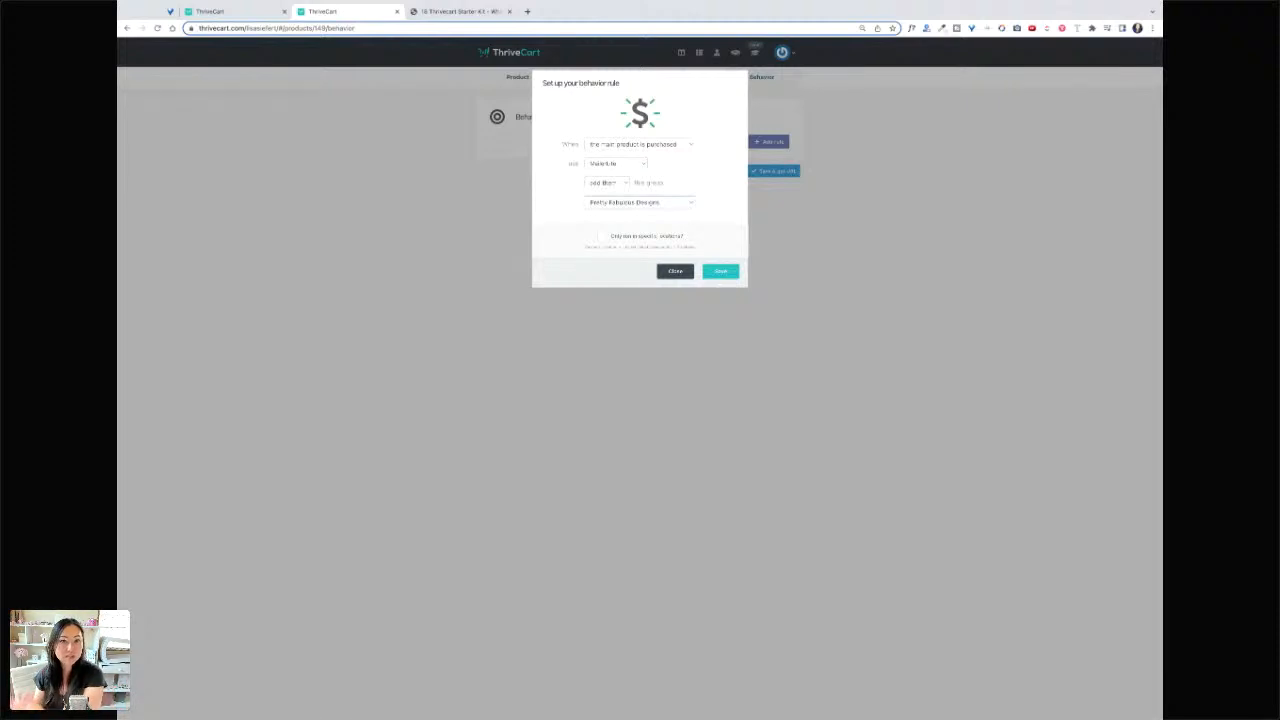
left_click(719, 273)
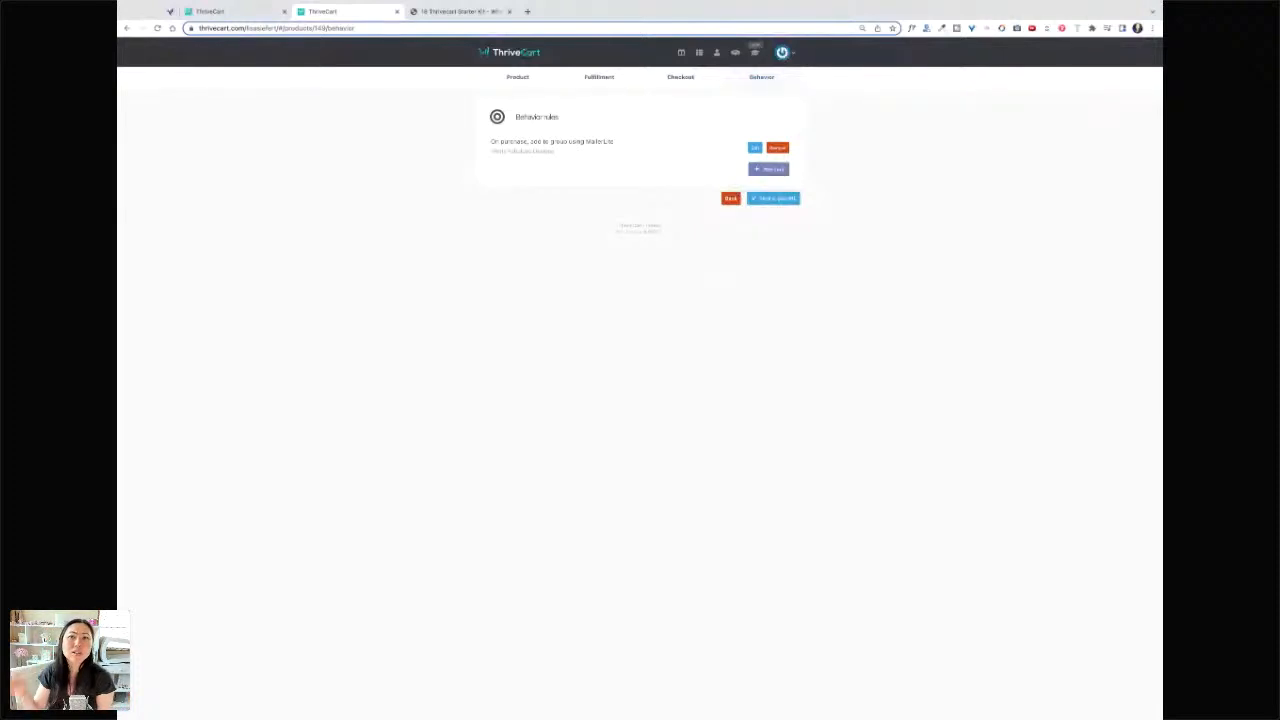
- Save the product, preview its checkout in a new tab, and return to the checkout URLs page
left_click(777, 199)
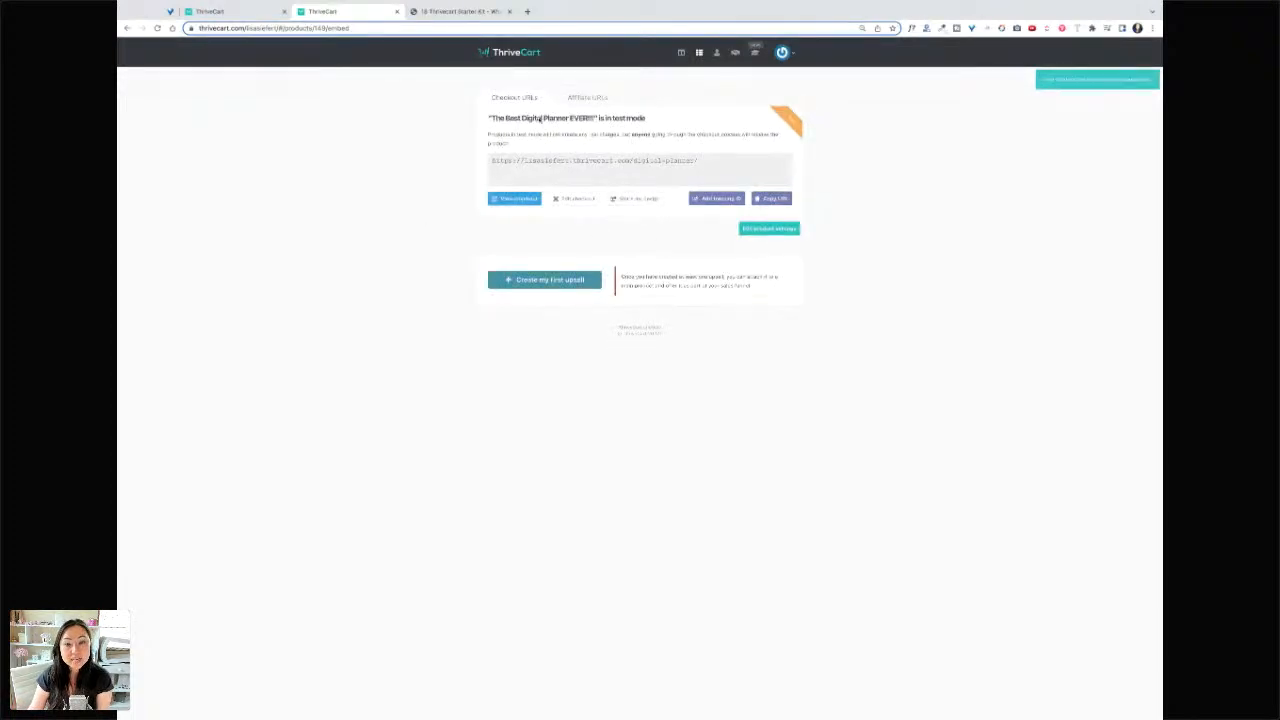
left_click(524, 198)
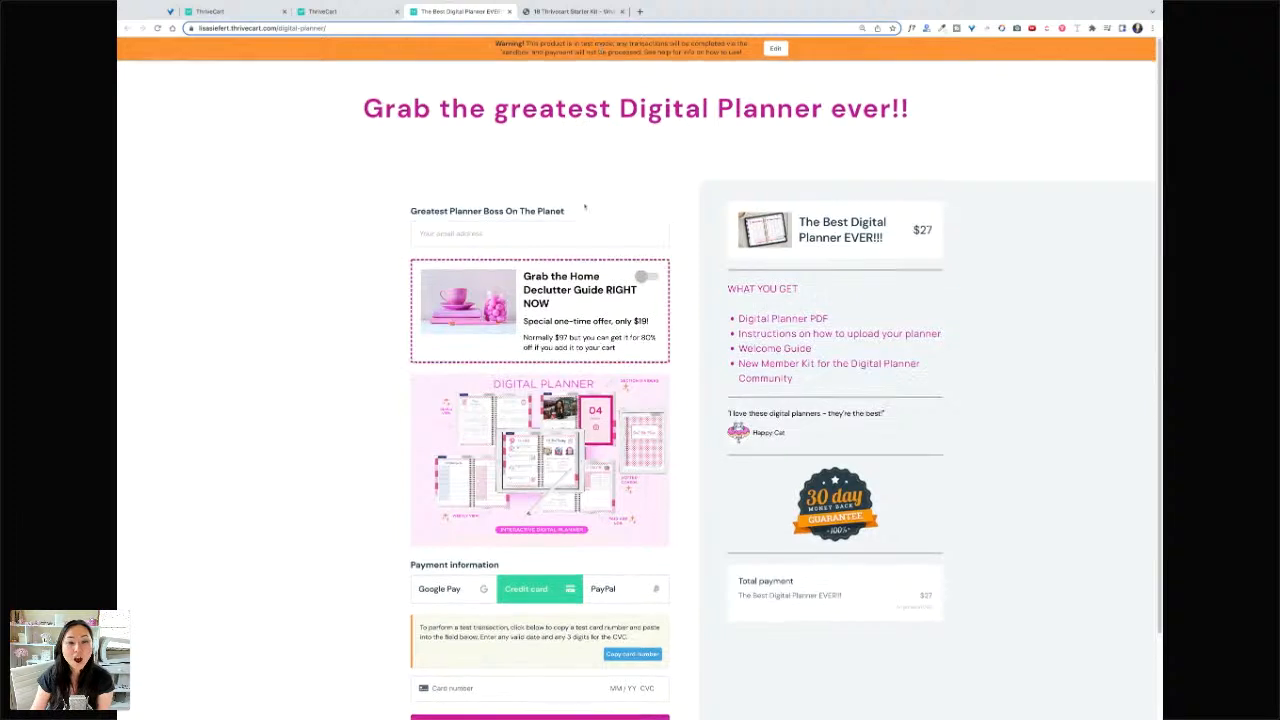
scroll(671, 344, "down", 2)
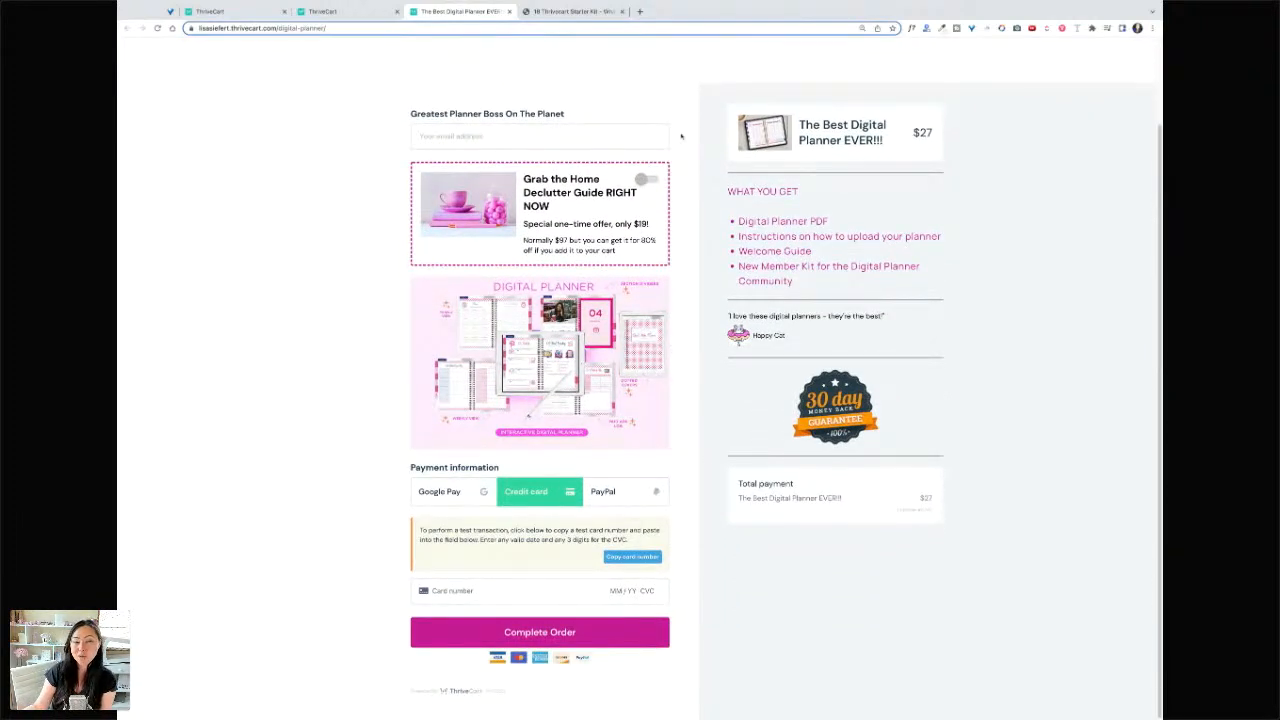
left_click(355, 14)
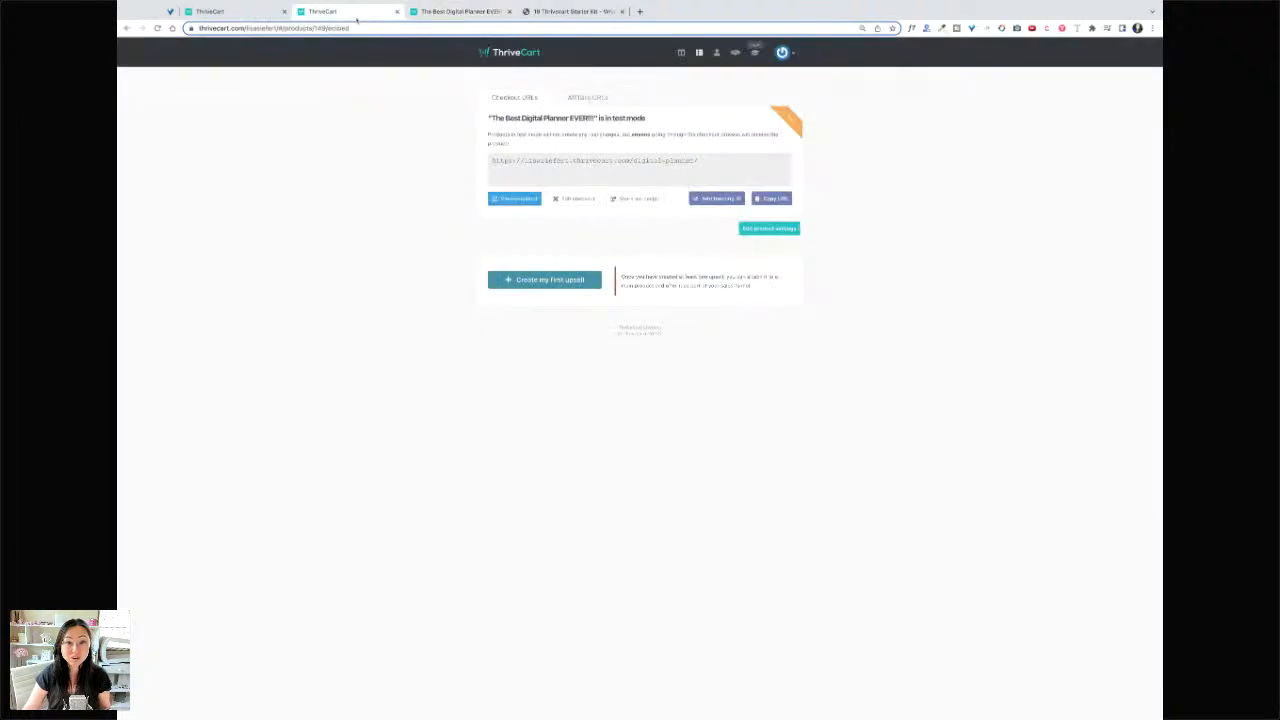
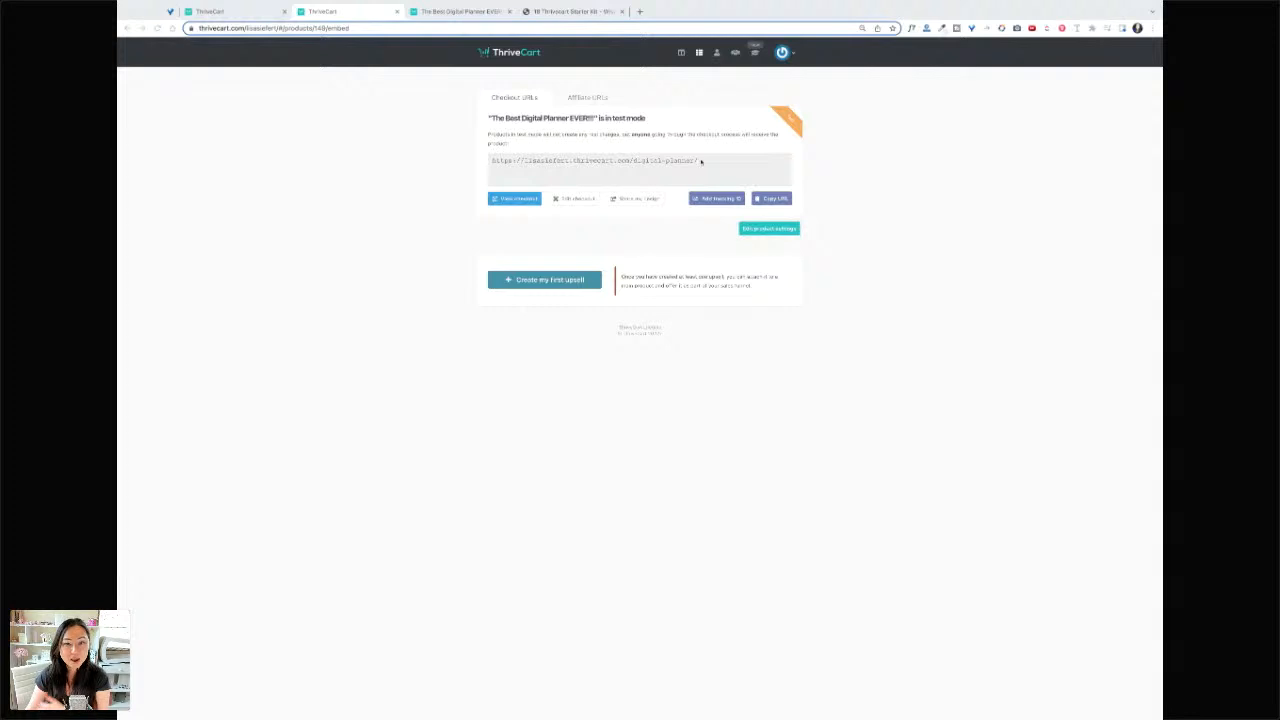
- Switch The Best Digital Planner EVER!!! product status to Live and save it
left_click(699, 52)
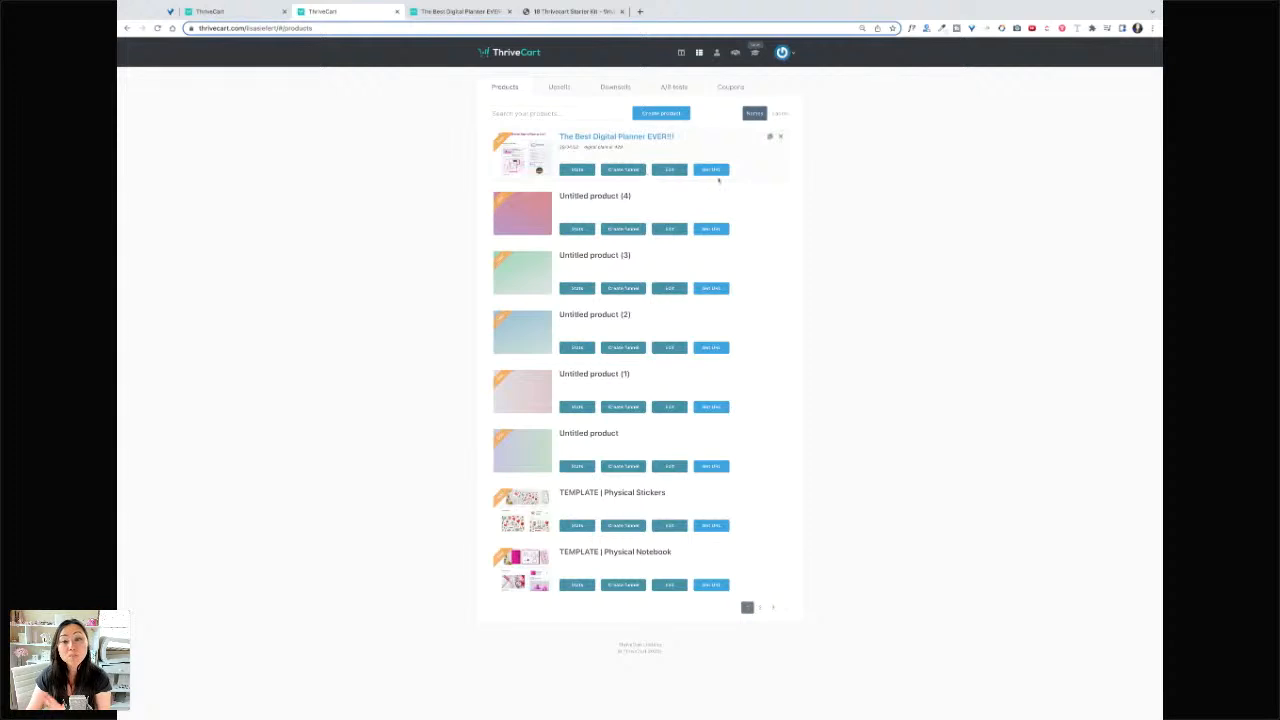
left_click(672, 171)
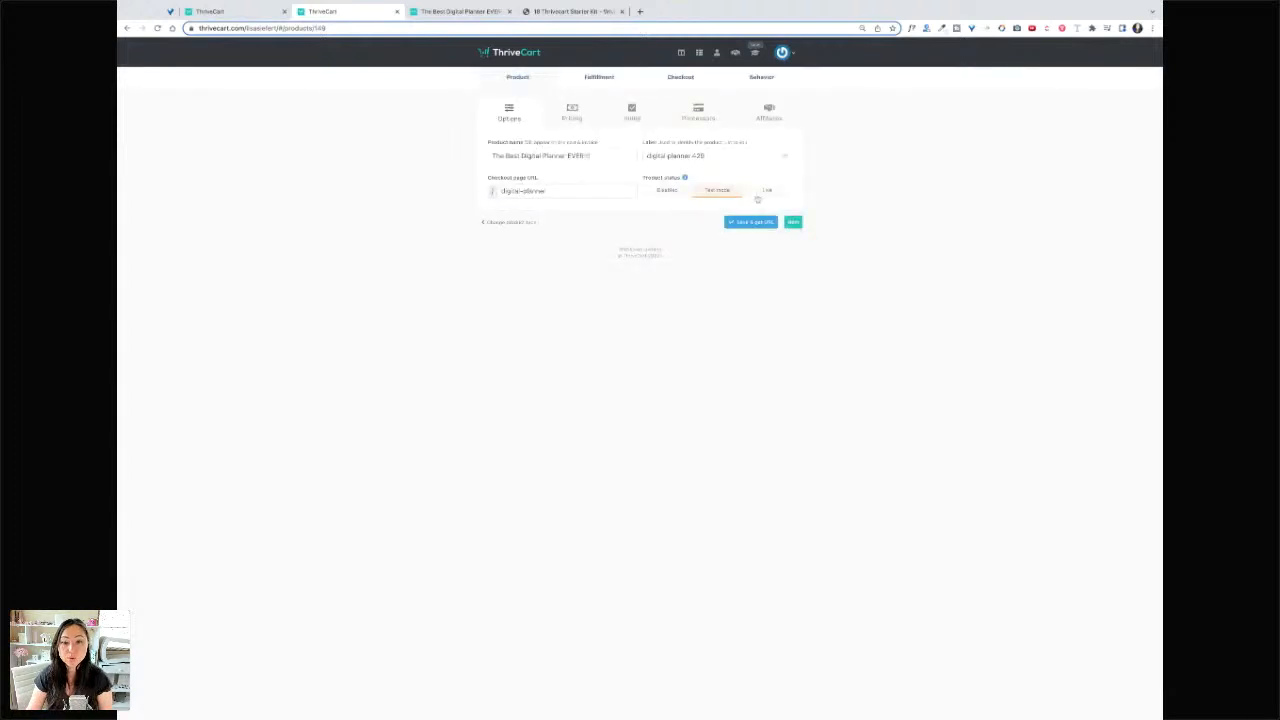
left_click(762, 193)
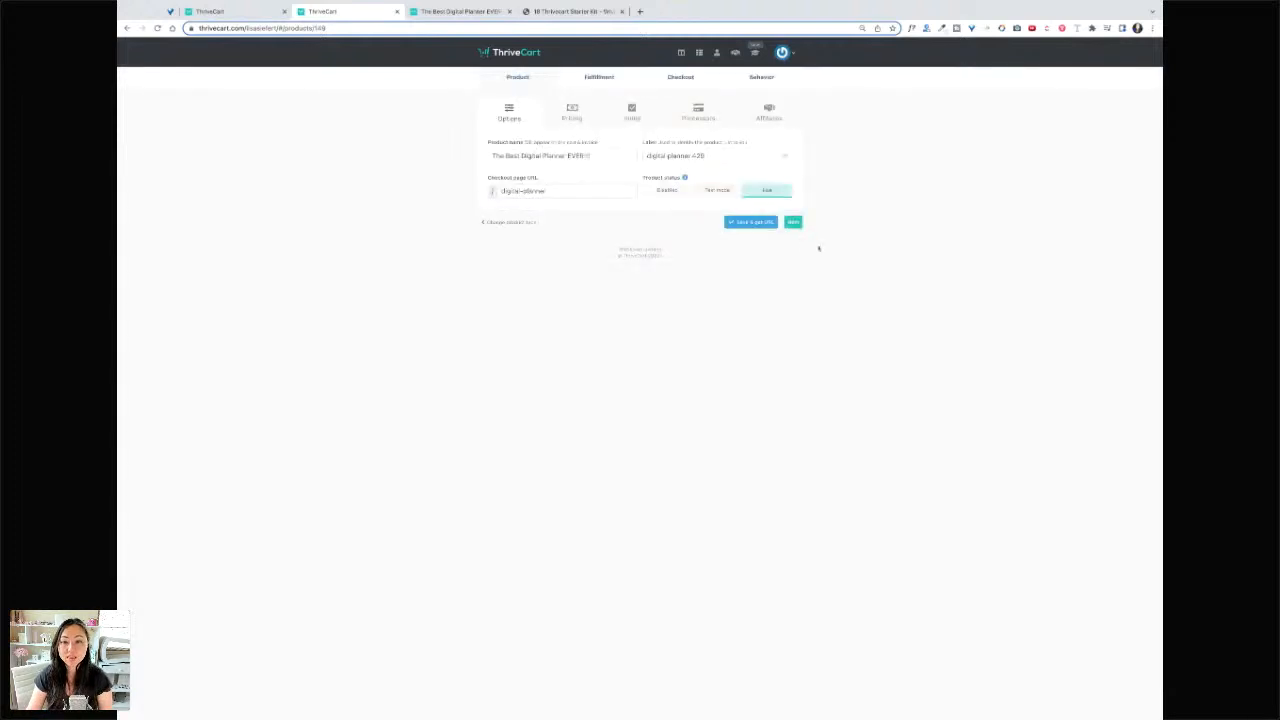
left_click(763, 223)
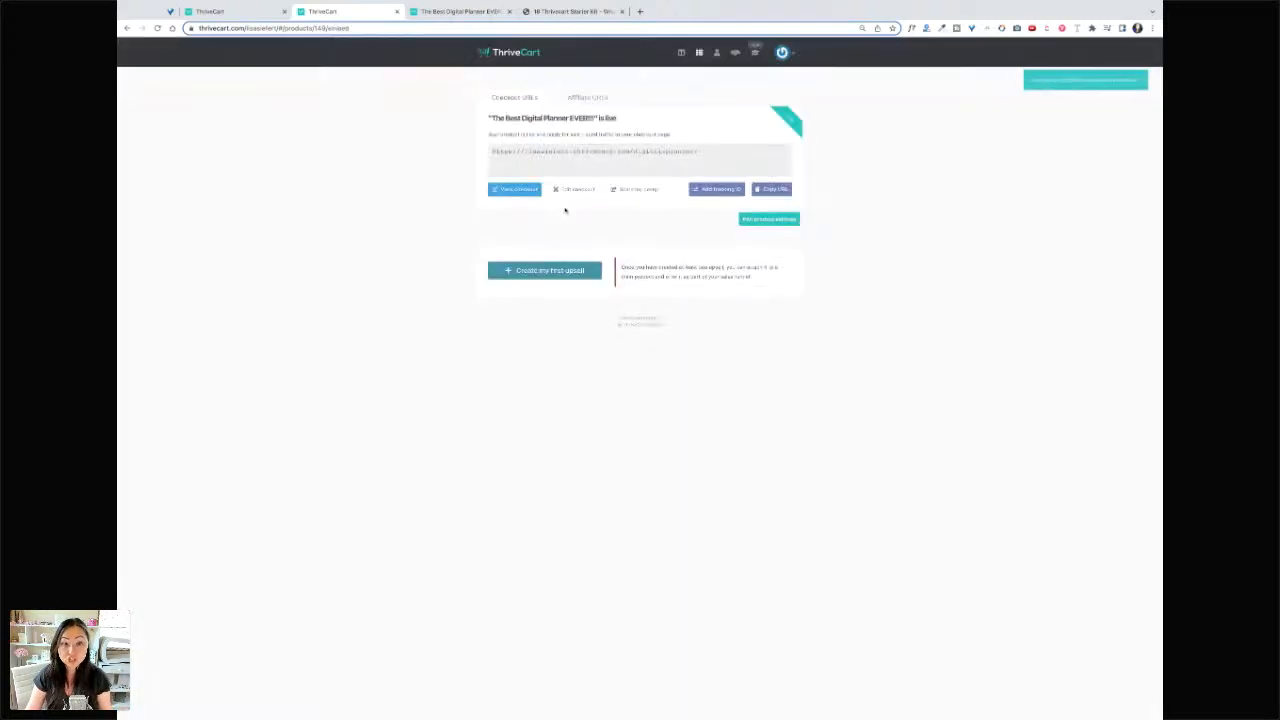
- Preview the live checkout page in a new tab, then return to the products list
left_click(683, 198)
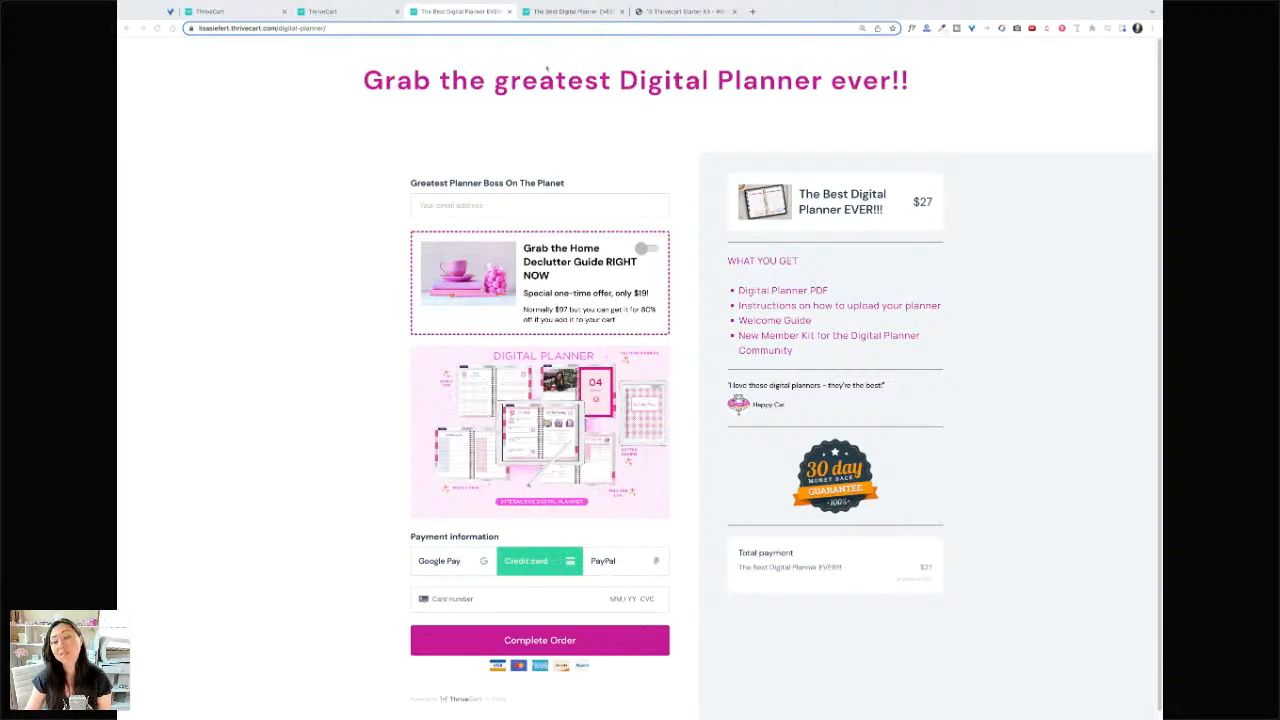
left_click(340, 11)
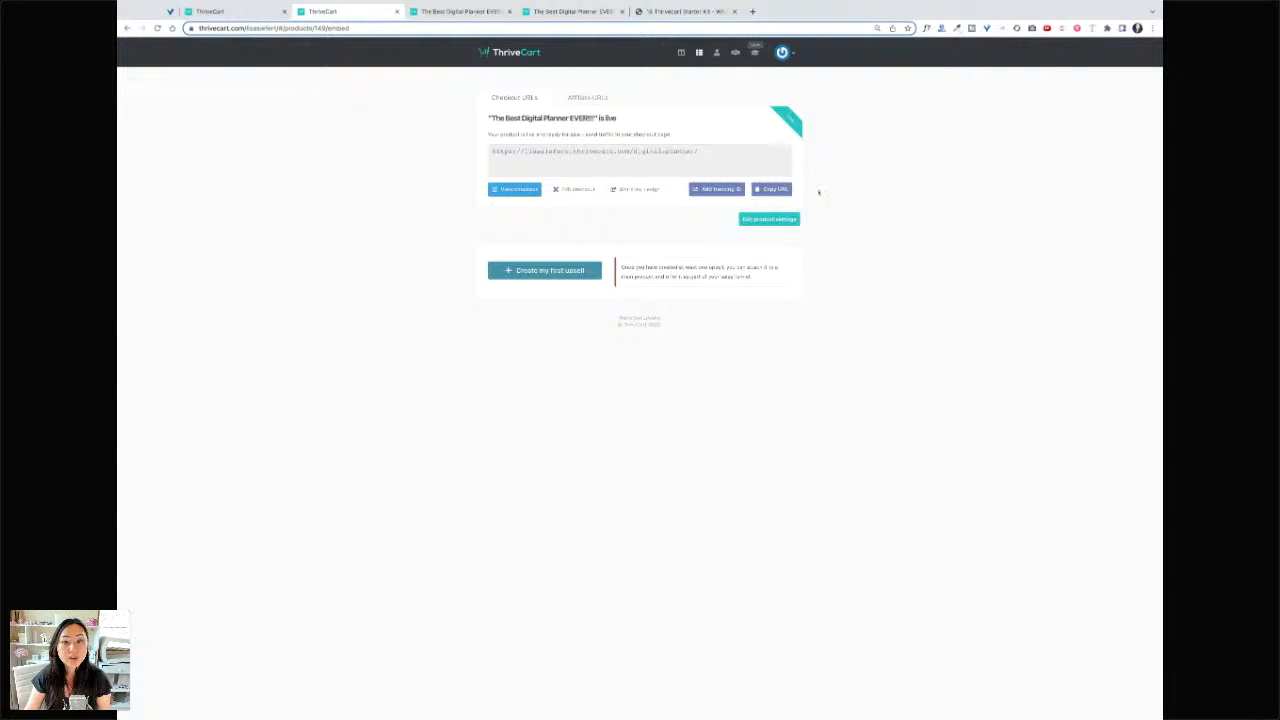
left_click(699, 52)
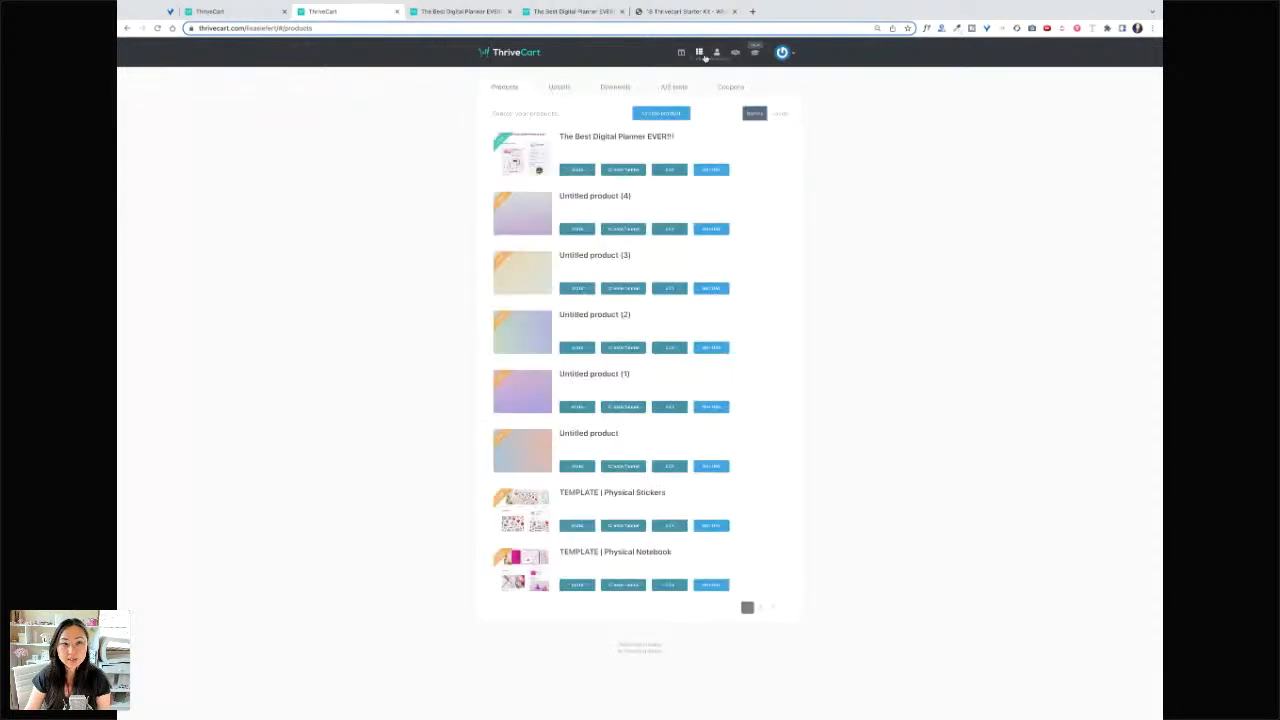
- Create a new physical product named 'My Physical Planner'
left_click(688, 114)
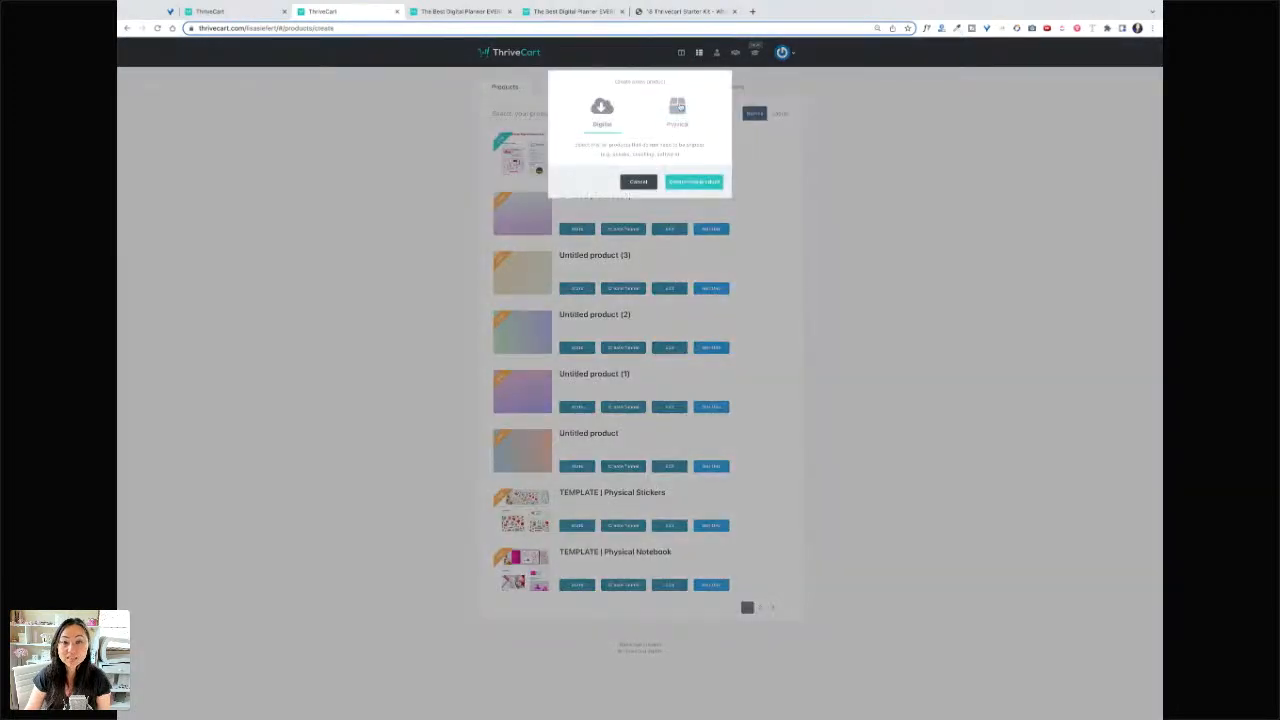
left_click(684, 108)
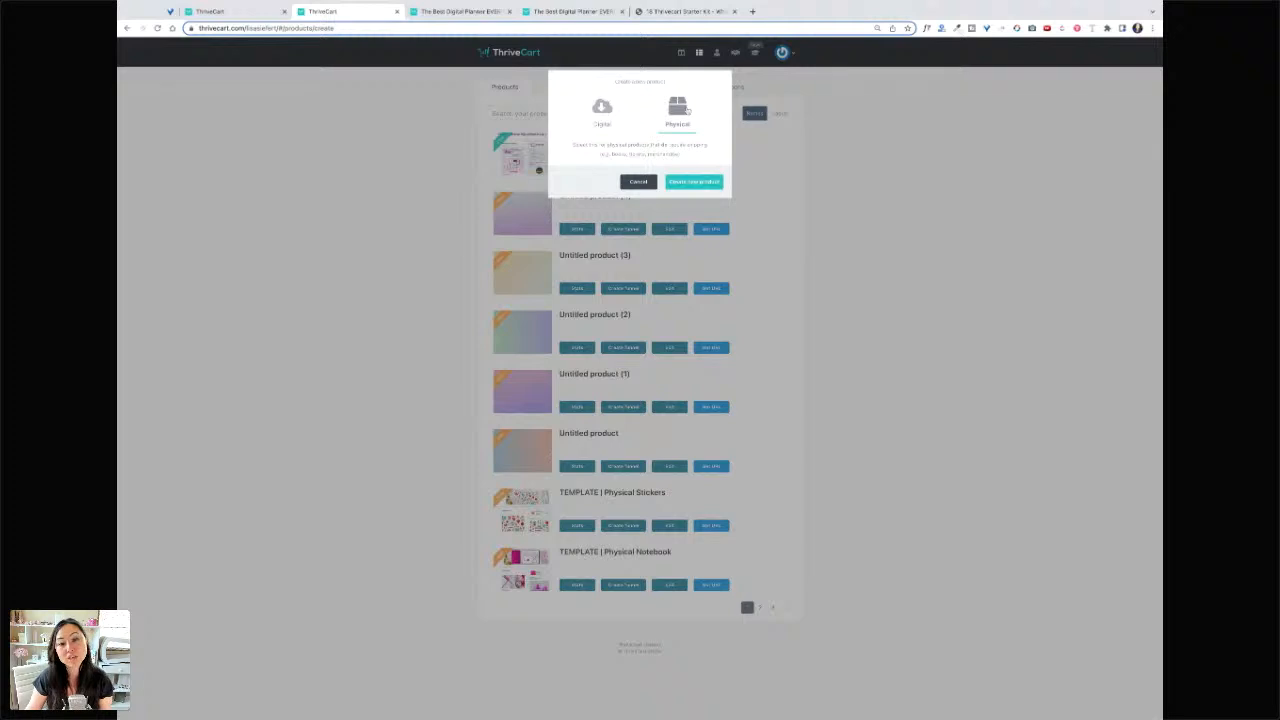
left_click(704, 181)
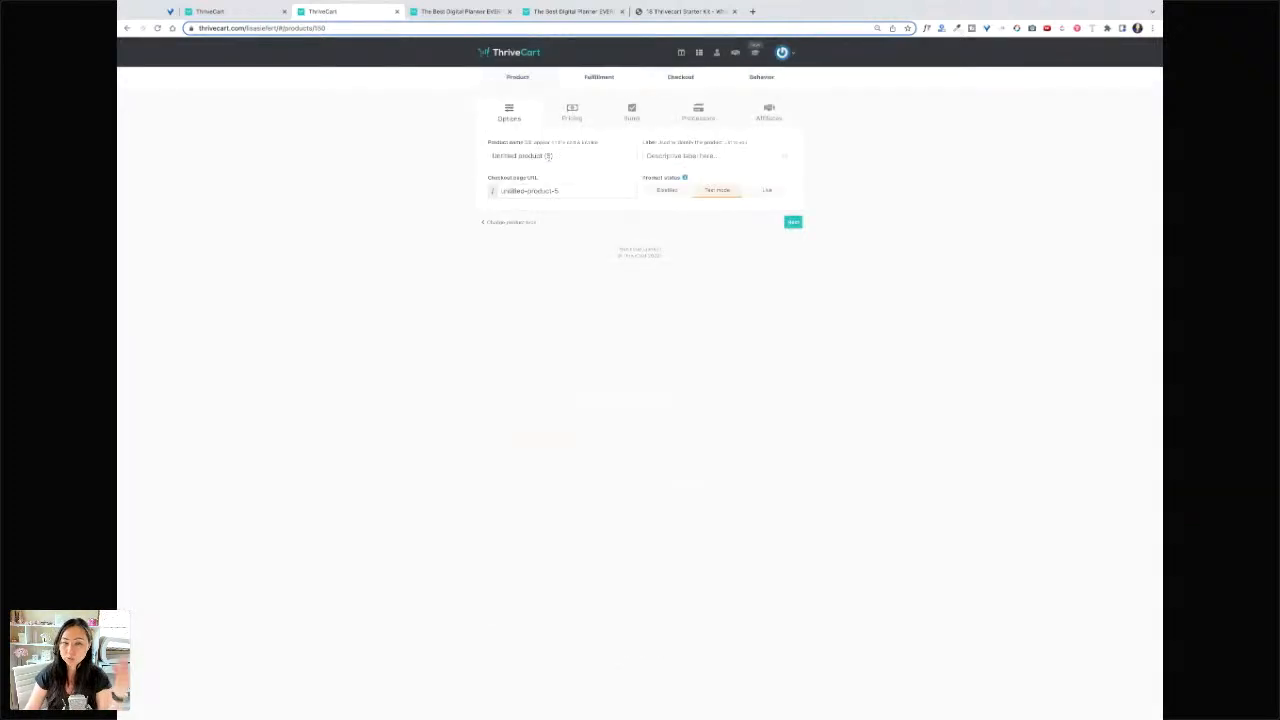
left_click(551, 157)
type("Plys")
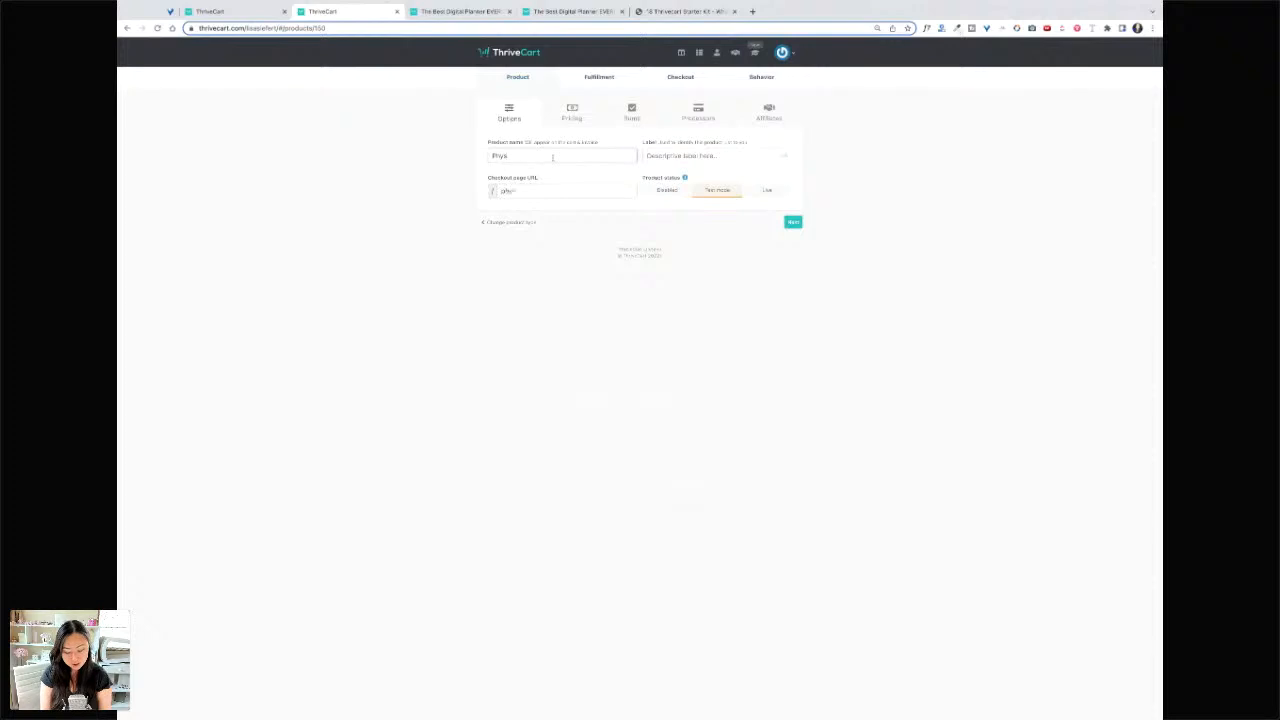
double_click(553, 157)
type("My Physical P")
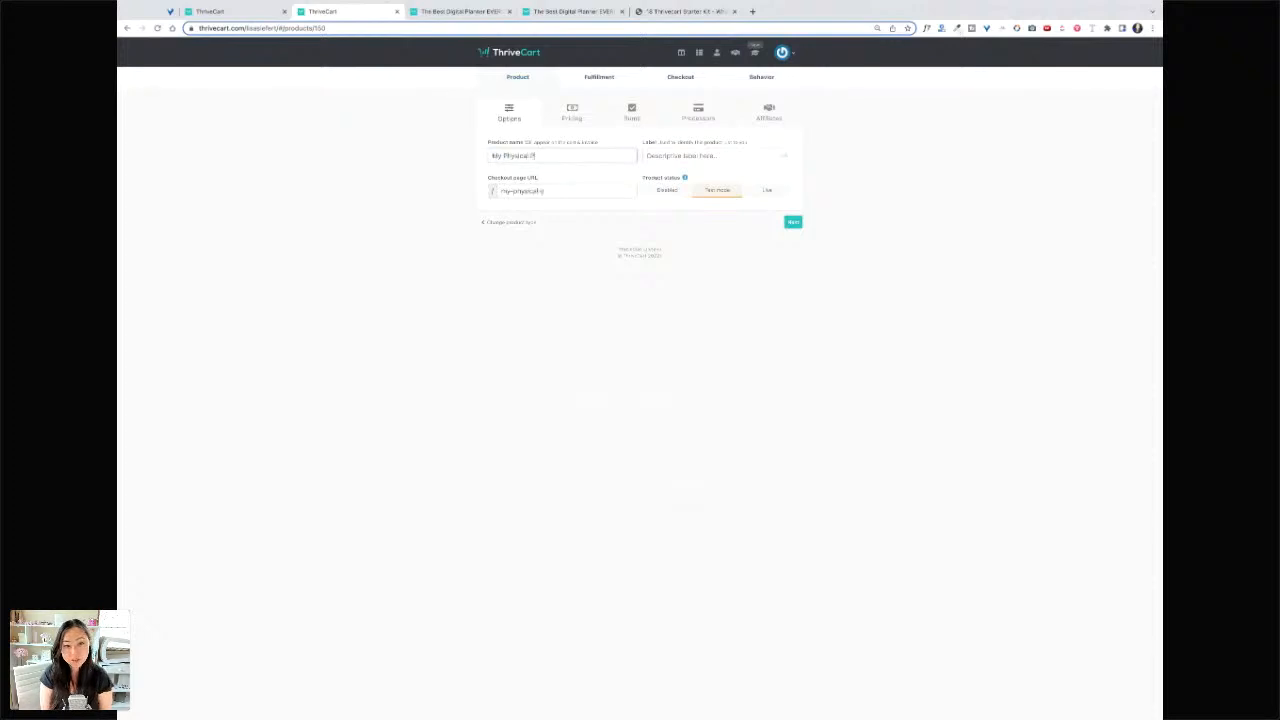
type("lanner")
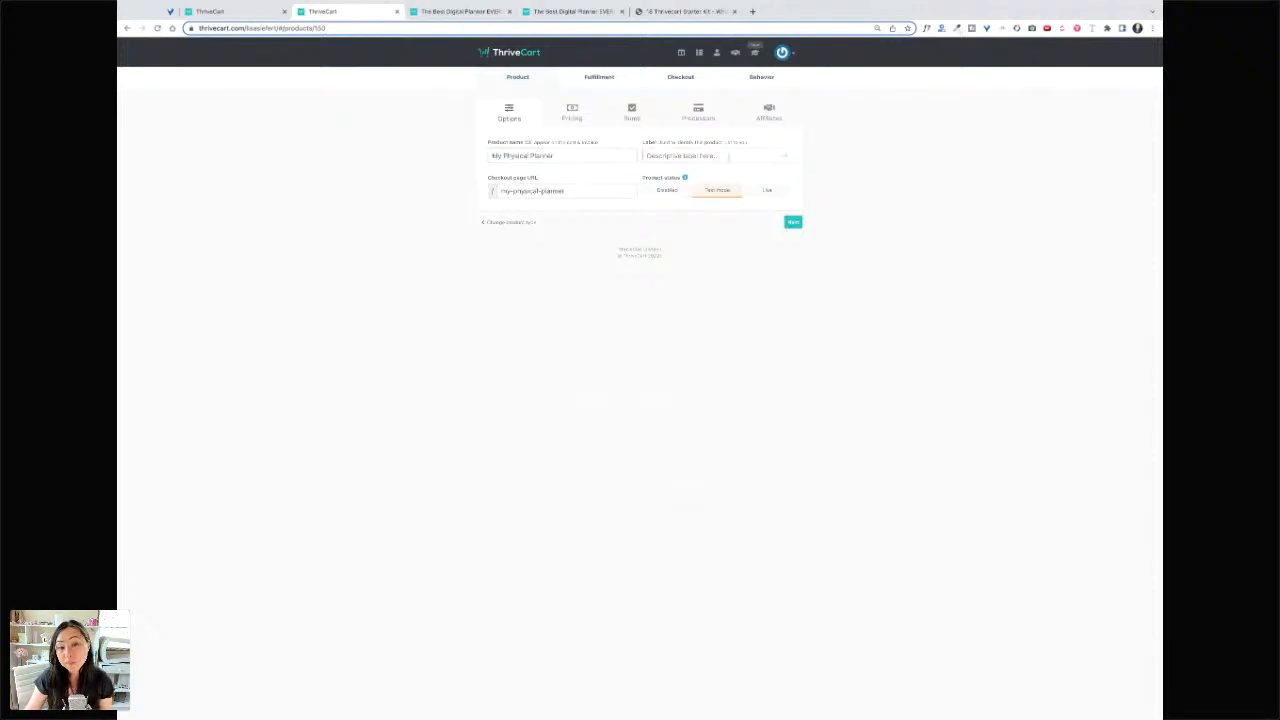
- Add a planner label and a custom planner checkout URL slug, then continue to pricing
left_click(728, 157)
type("planner")
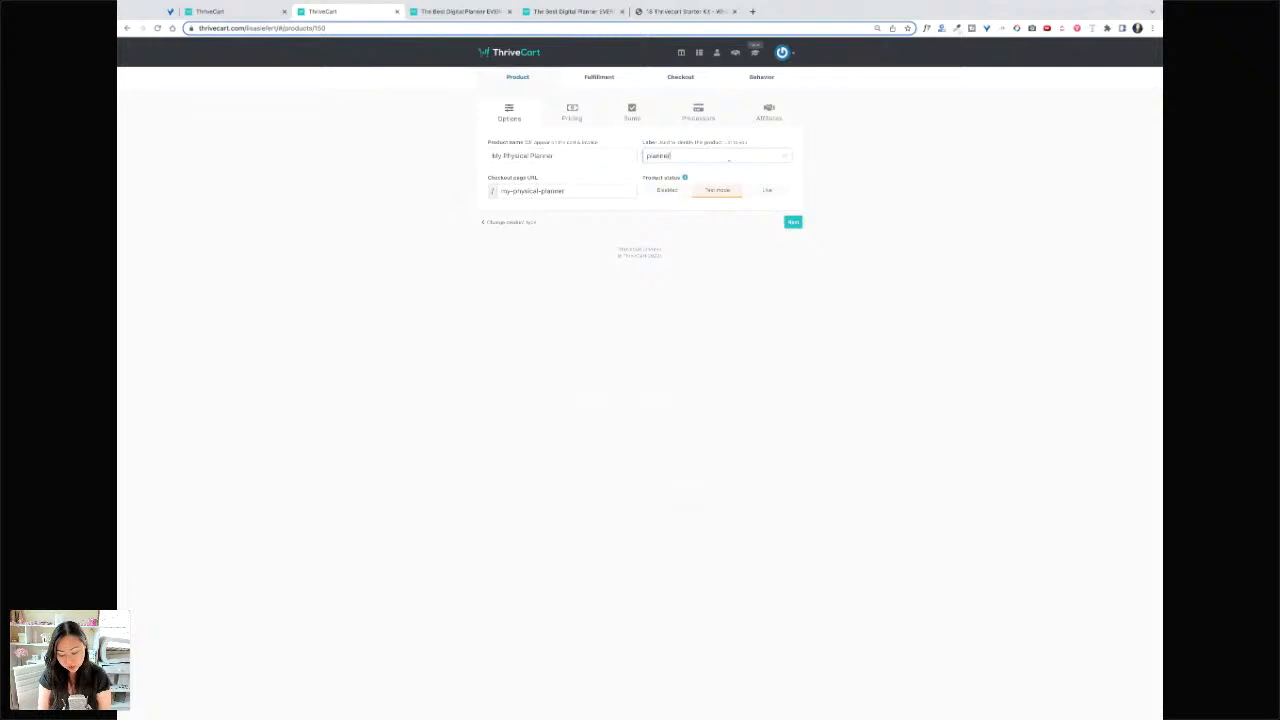
type(" 2023")
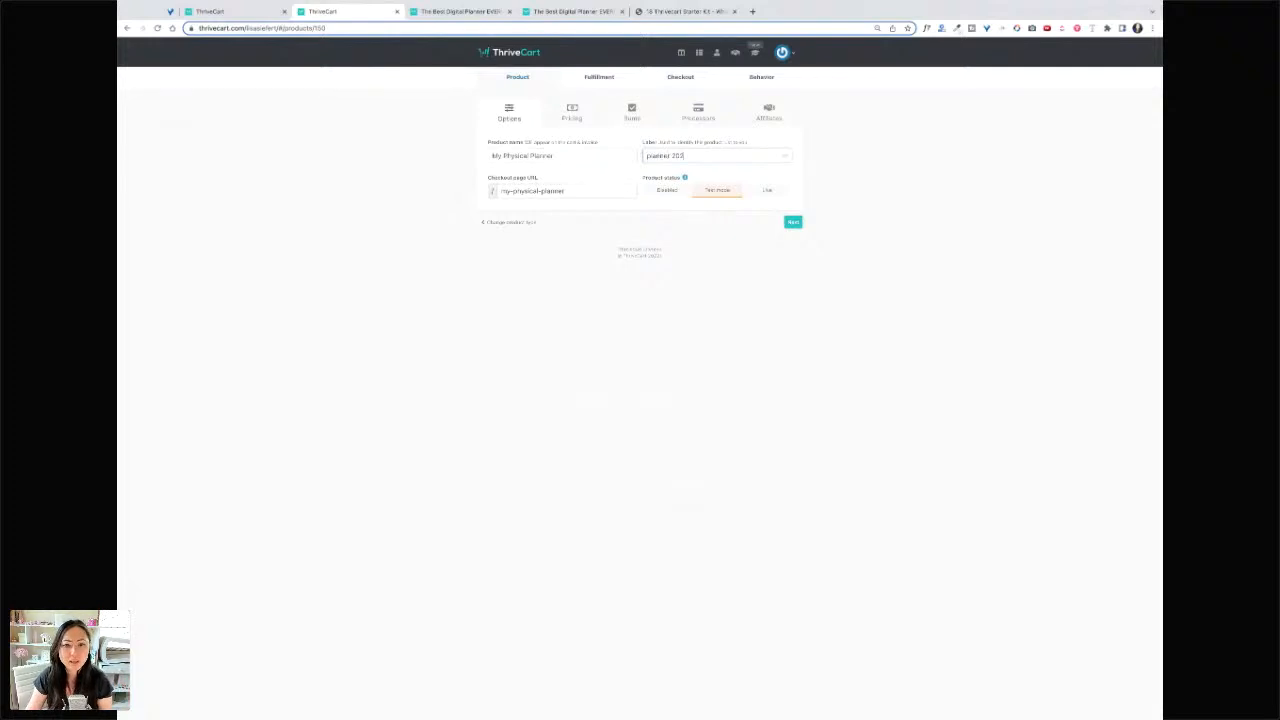
left_click(561, 195)
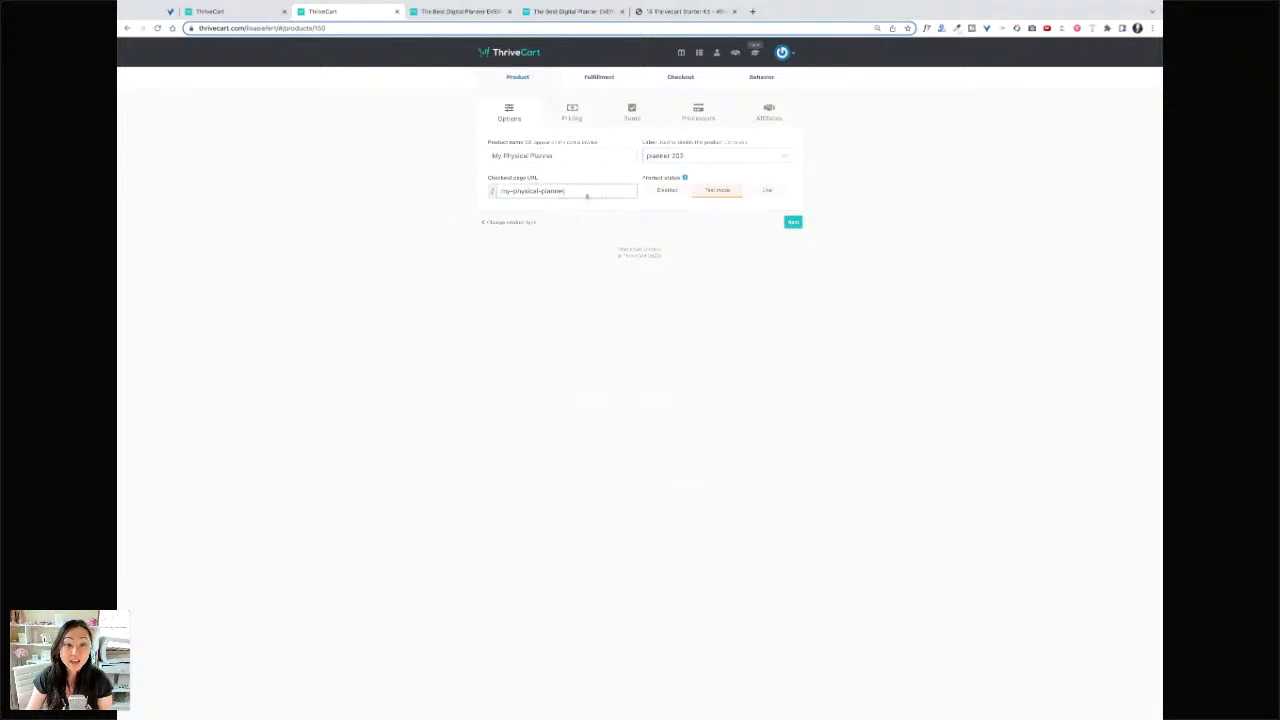
left_click_drag(587, 196, 503, 192)
type("k")
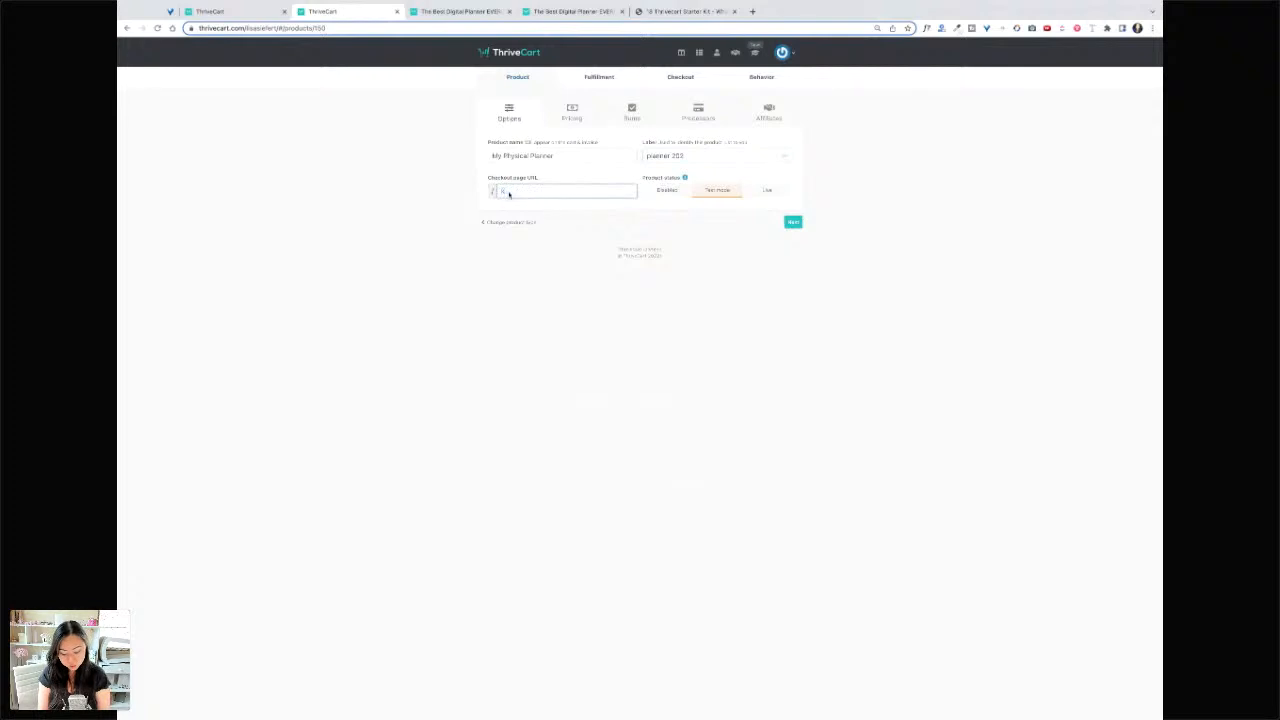
type("023-p")
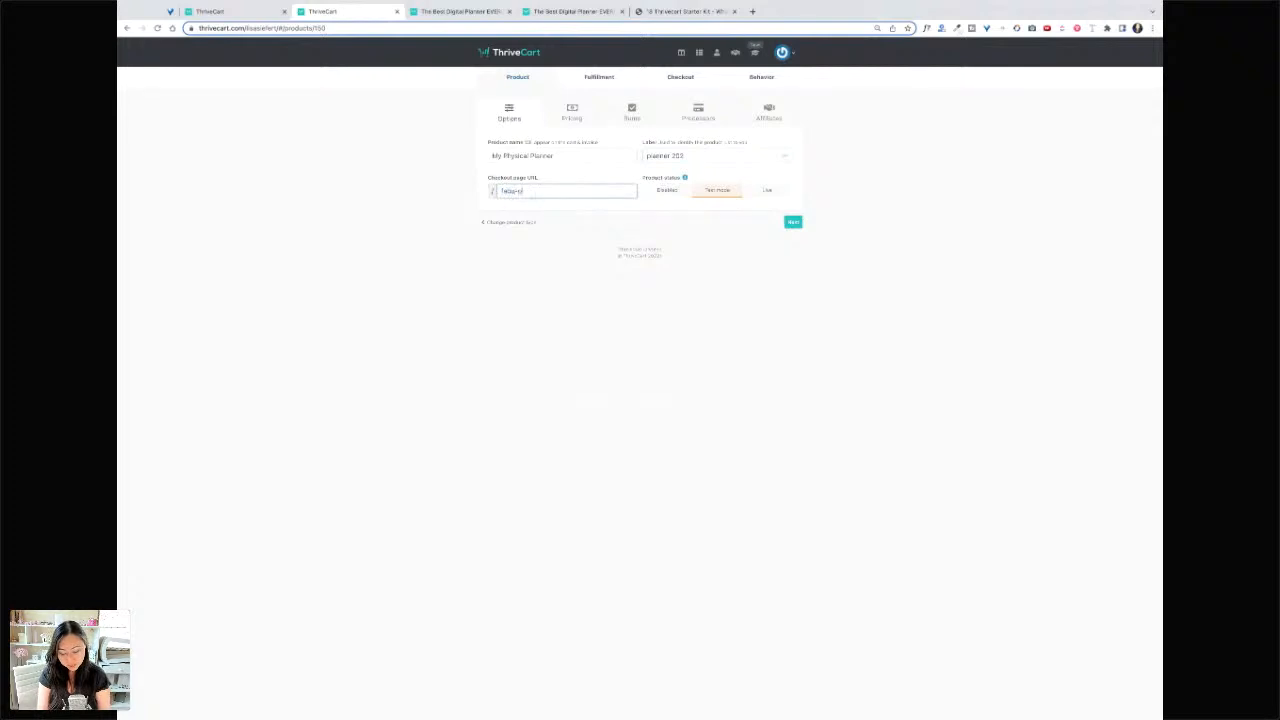
type("lanner")
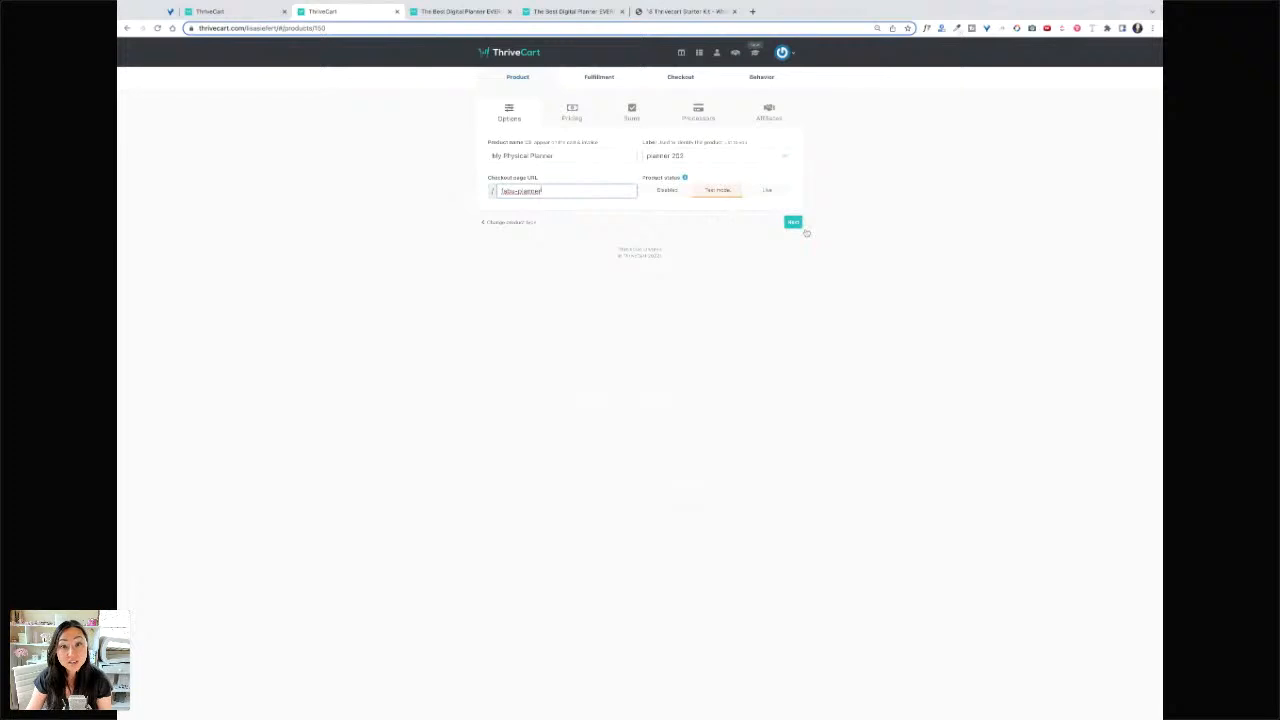
left_click(796, 223)
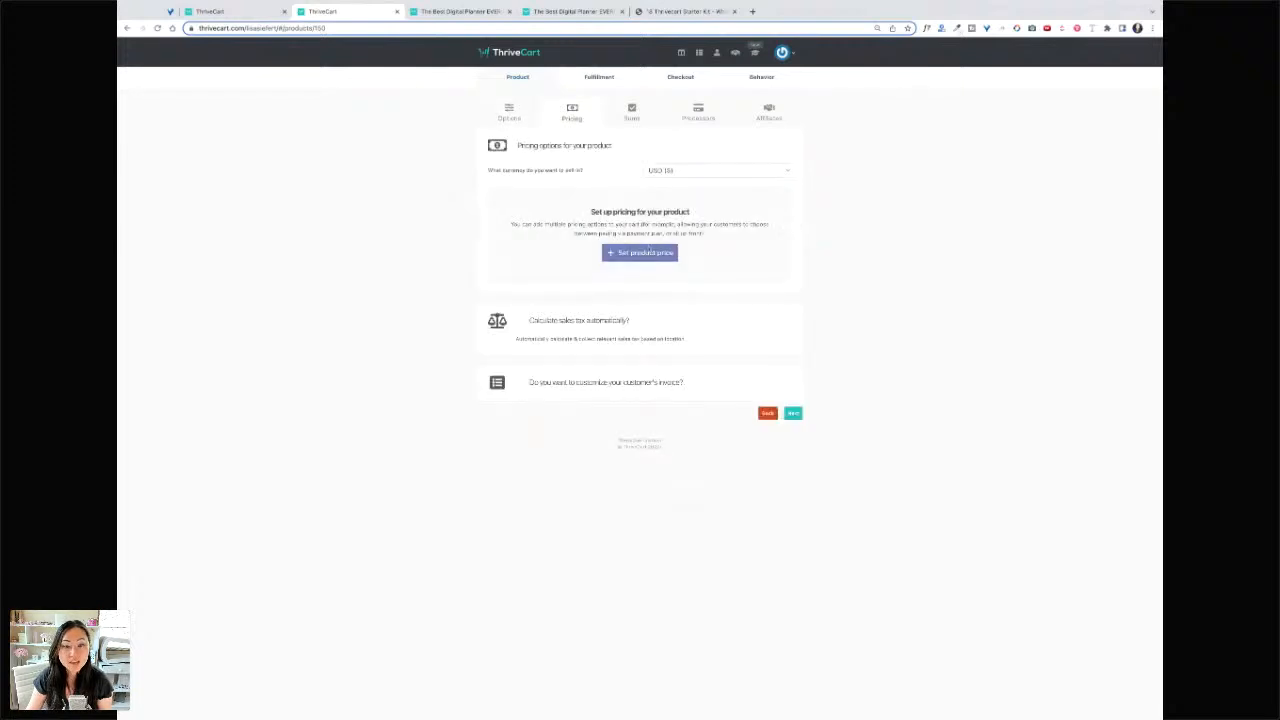
- Set a $68 one-time price with the quantity limited to 500
left_click(648, 252)
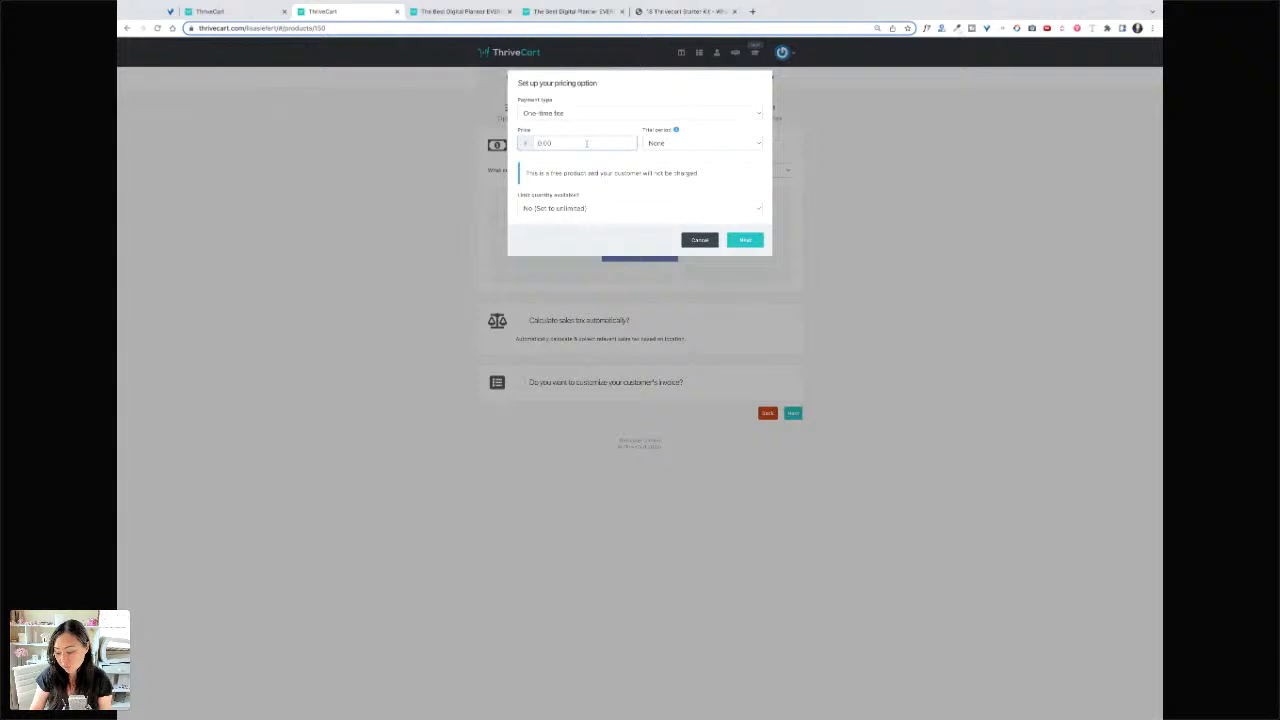
type("68")
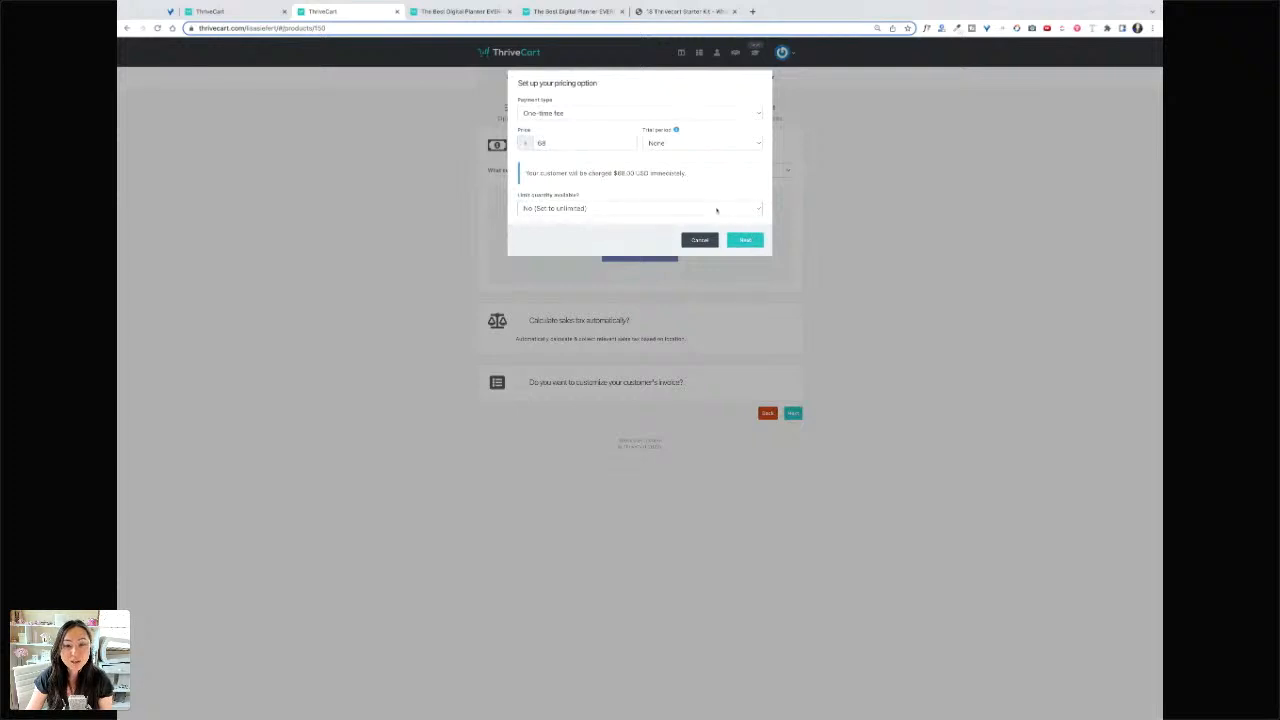
left_click(706, 216)
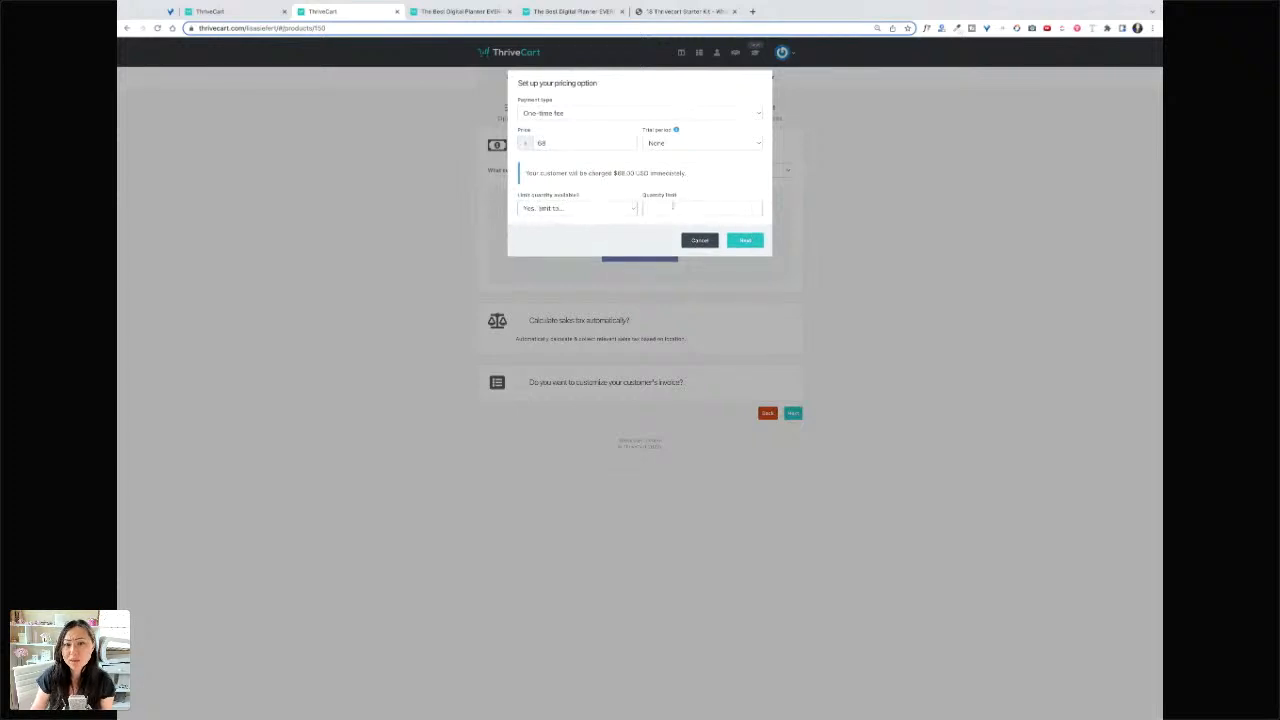
left_click(673, 207)
type("500")
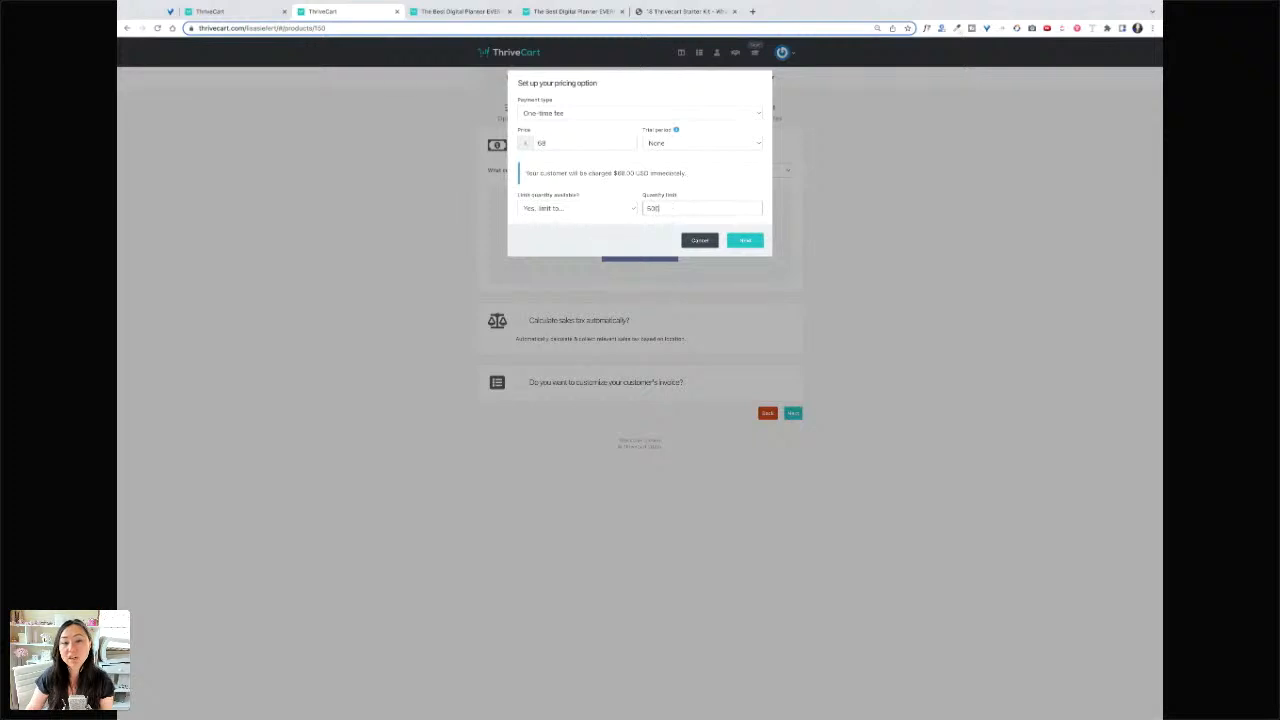
left_click(755, 244)
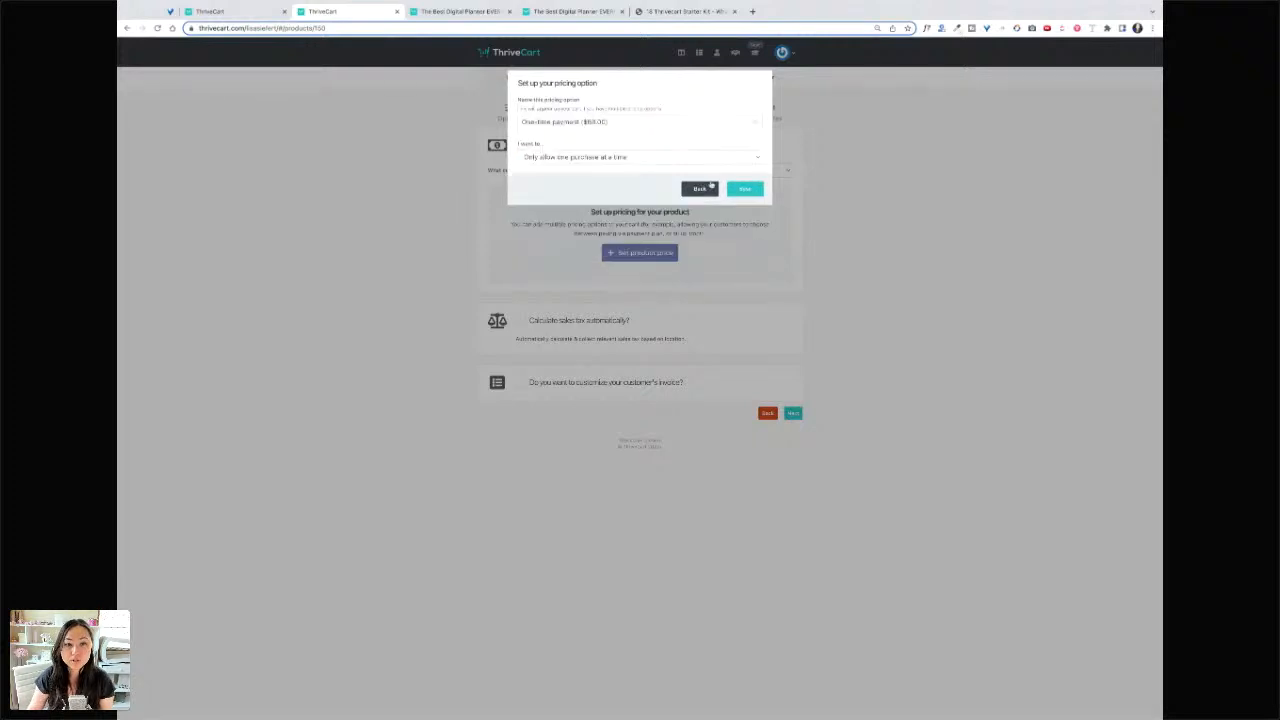
- Name the option '$68 Daily Planner', allow multiple purchases, save it, and enable automatic sales tax
left_click_drag(610, 121, 443, 118)
type("one")
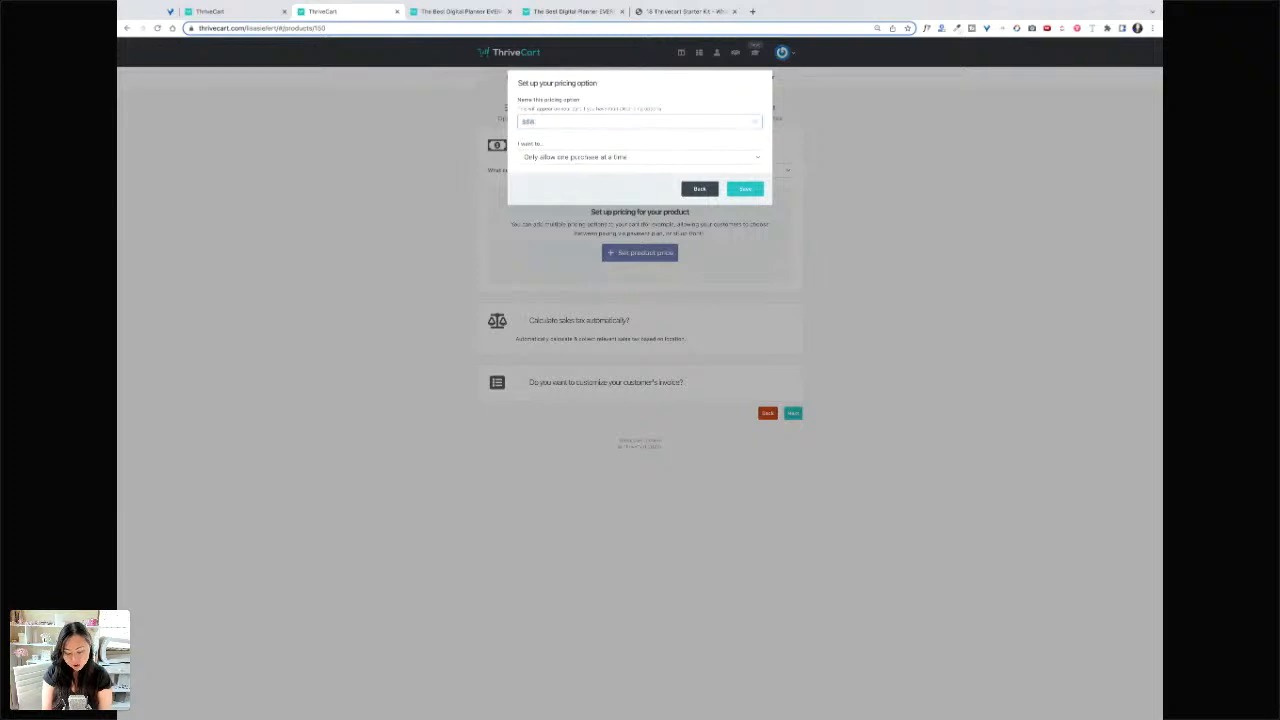
type(" Digly Pl")
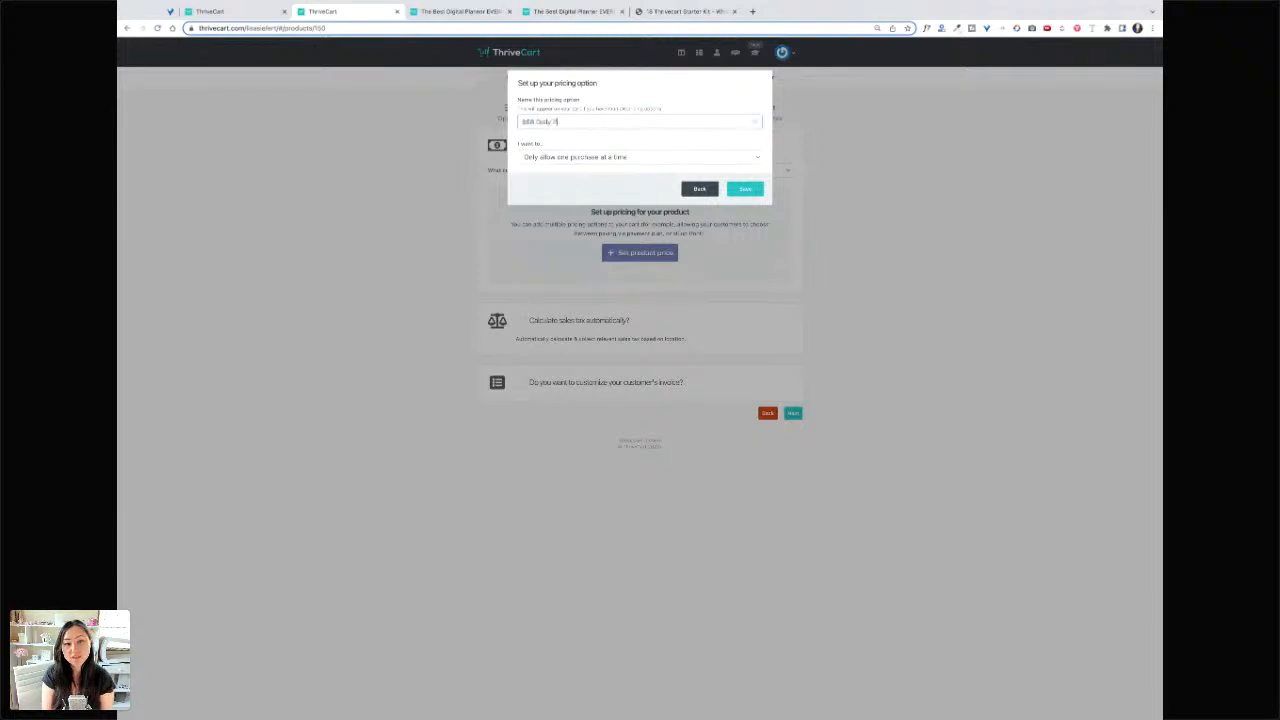
type("anner")
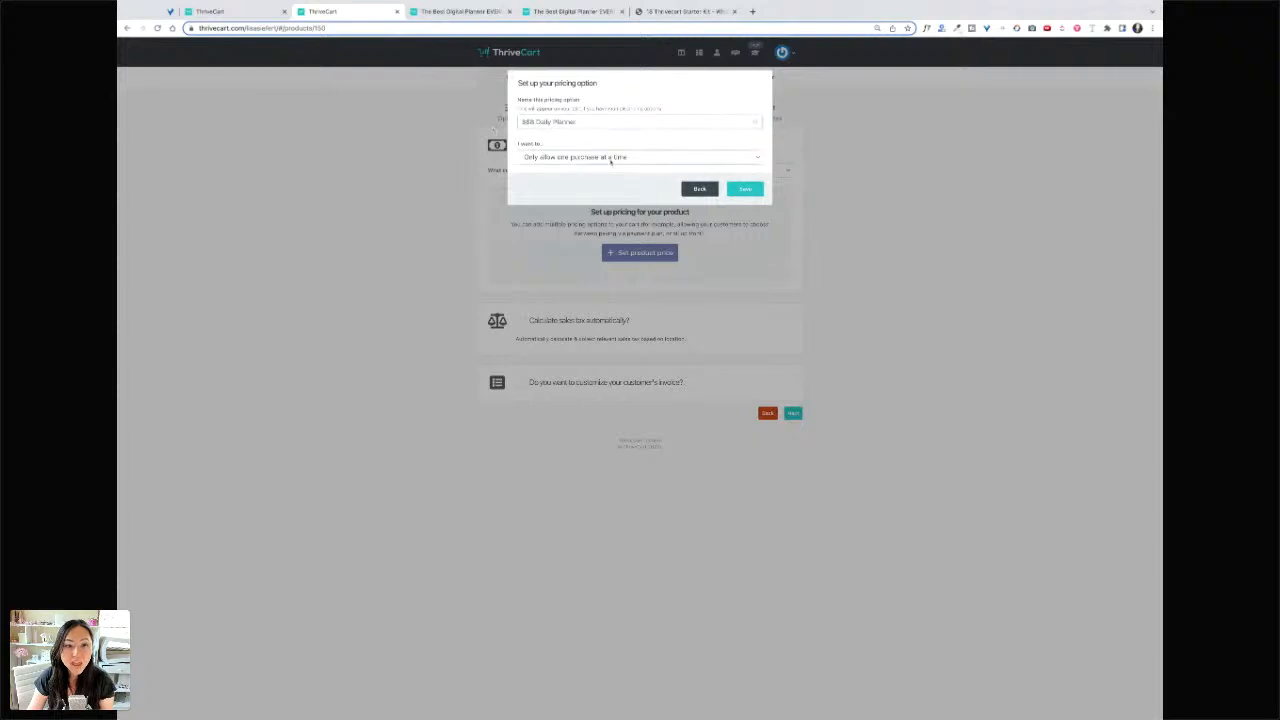
left_click(610, 161)
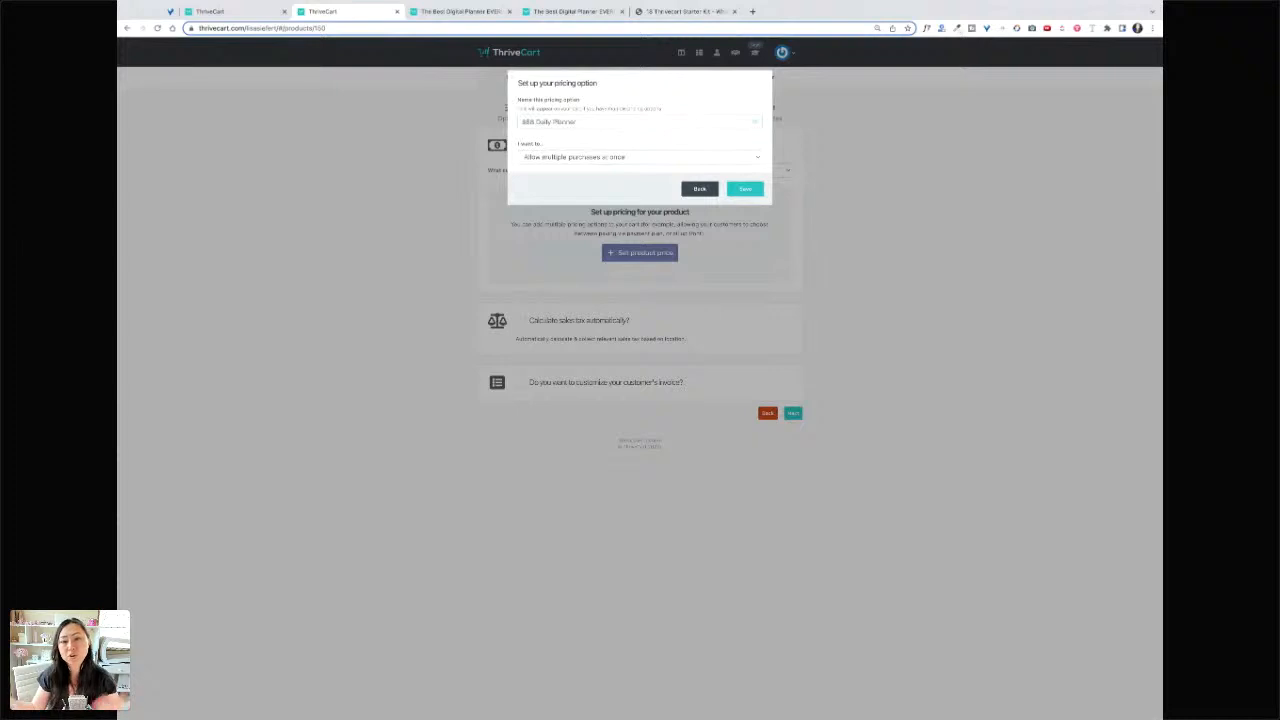
left_click(752, 195)
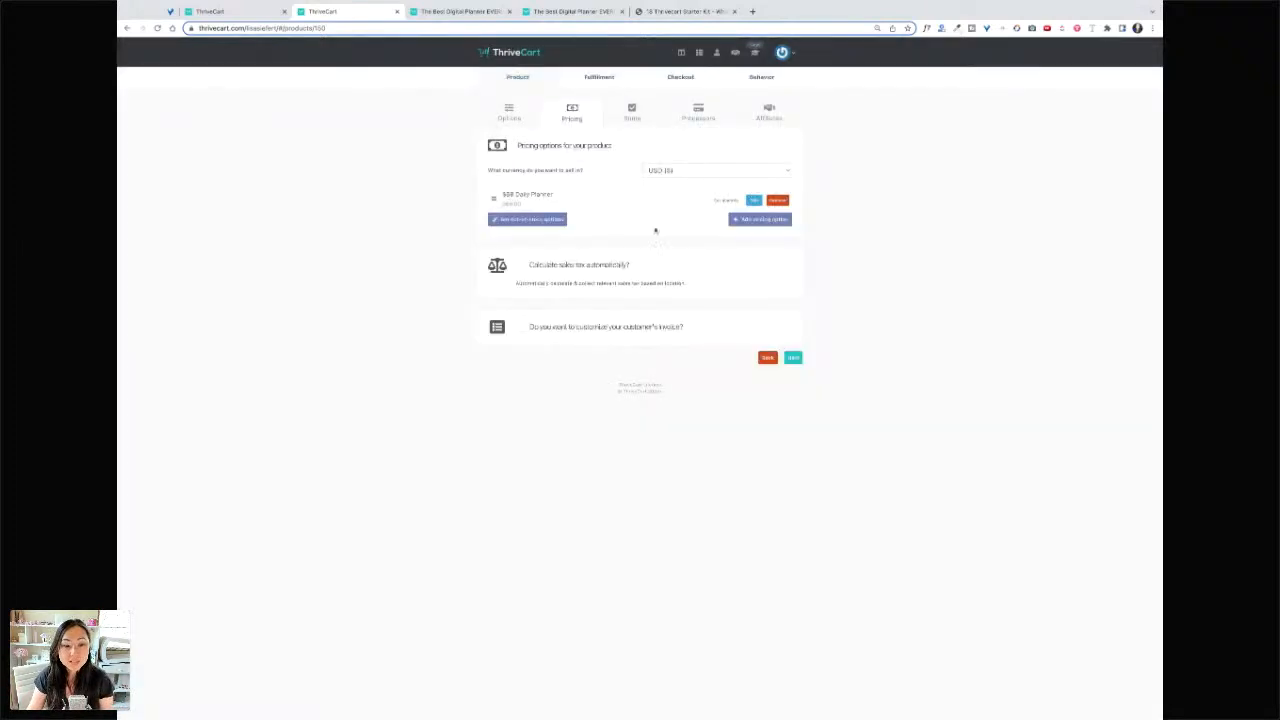
left_click(520, 265)
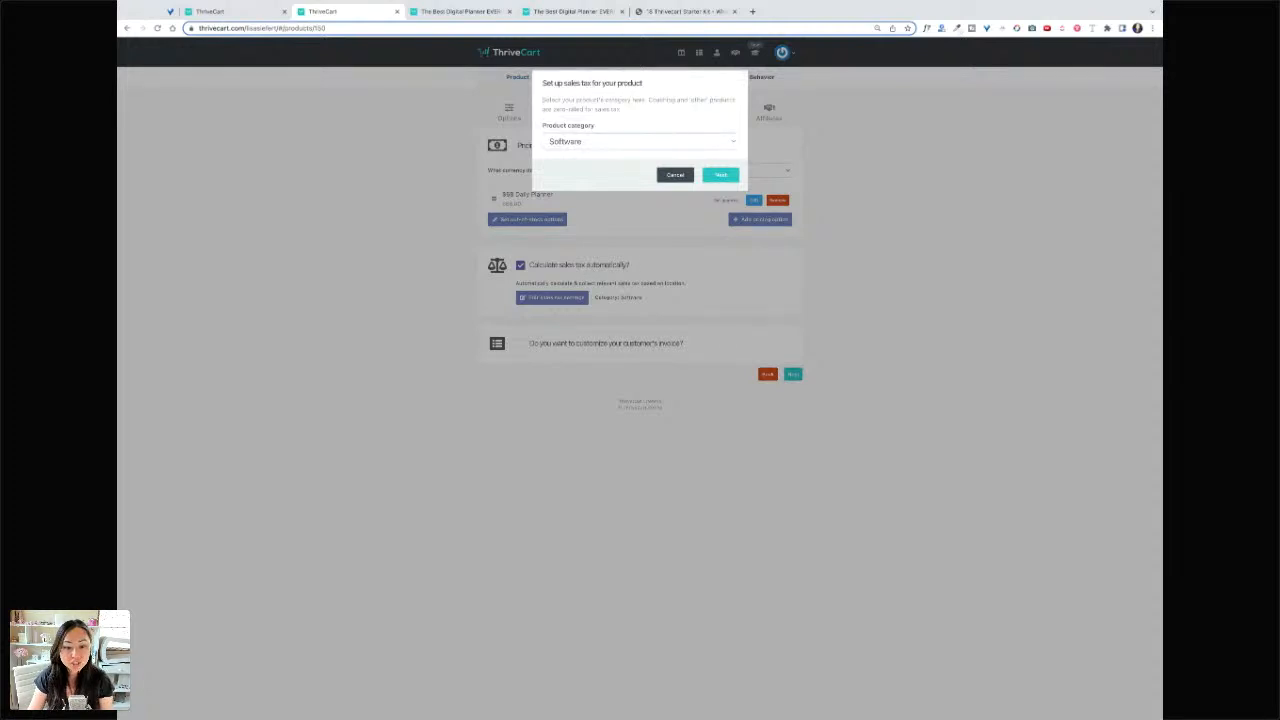
- Categorise the product as Books and set the seller location to New York, New York 10023
left_click(580, 150)
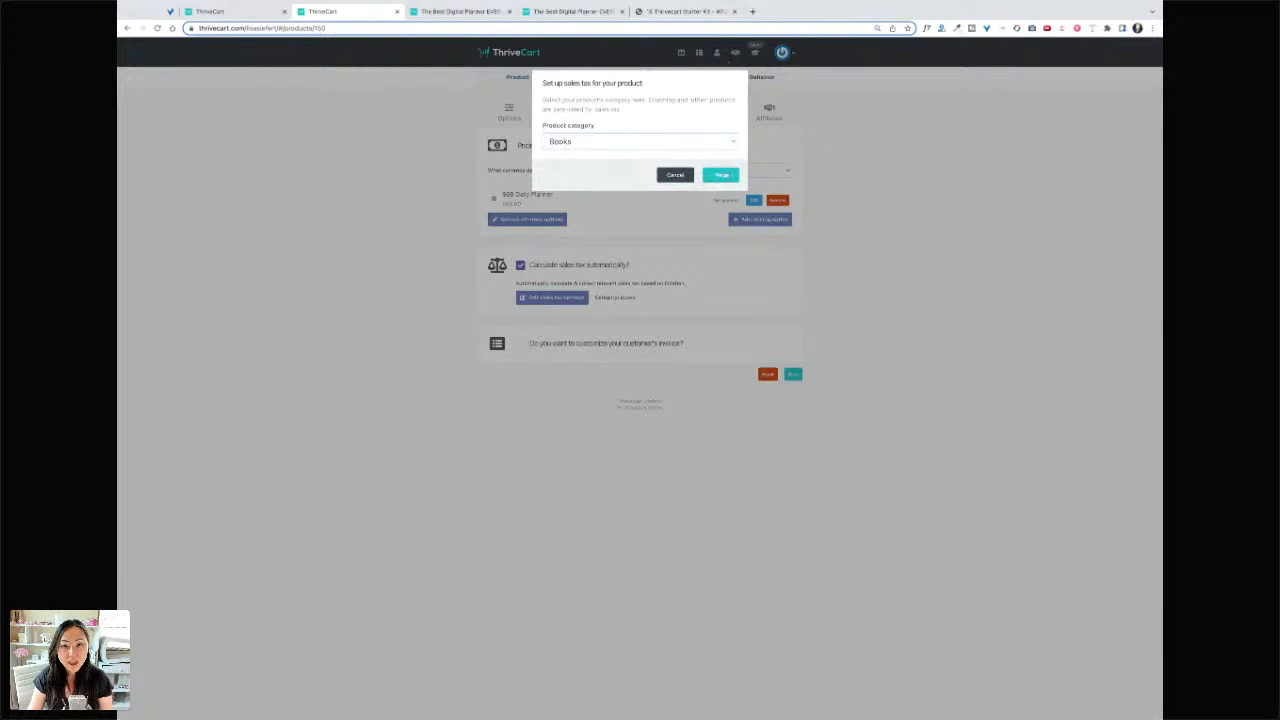
left_click(722, 175)
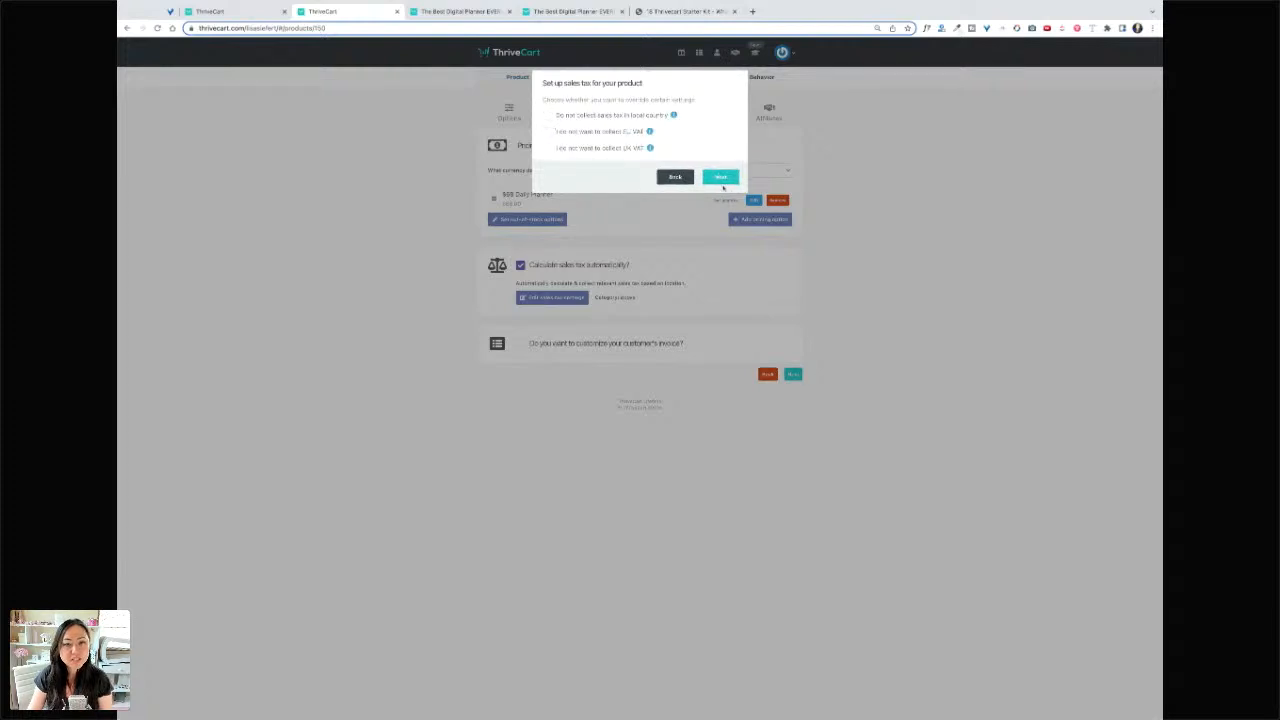
left_click(722, 180)
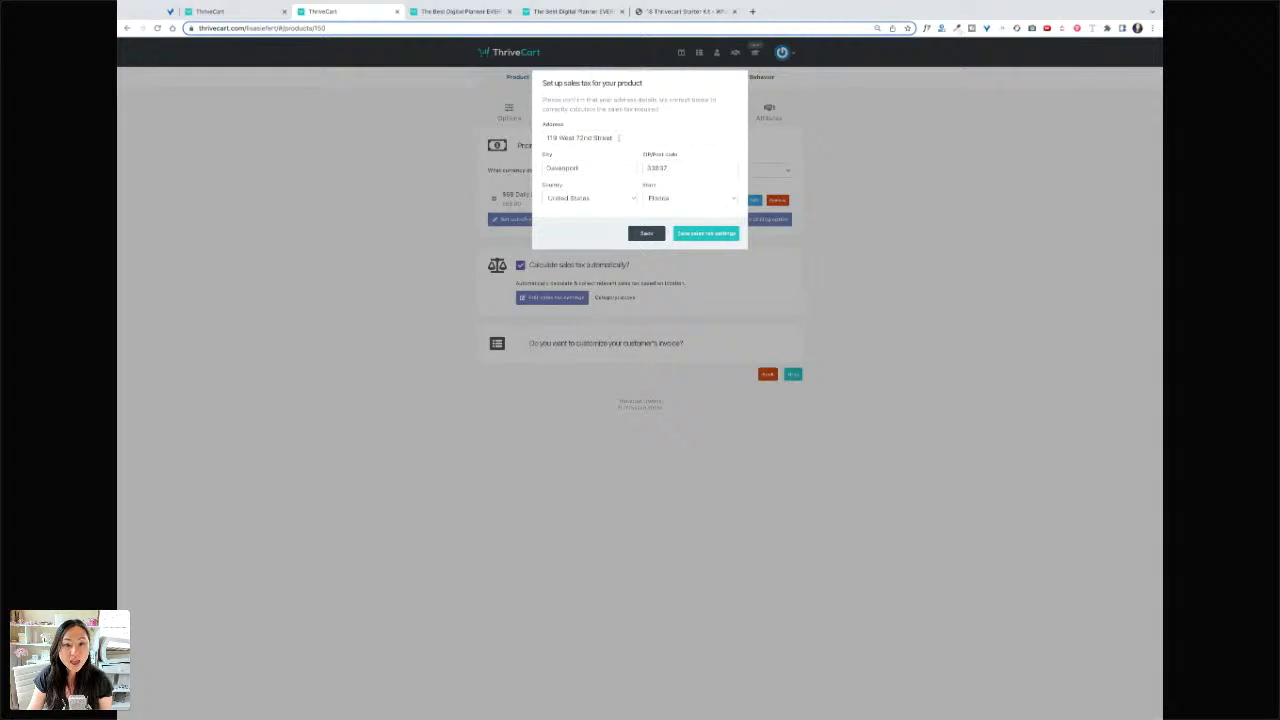
triple_click(618, 137)
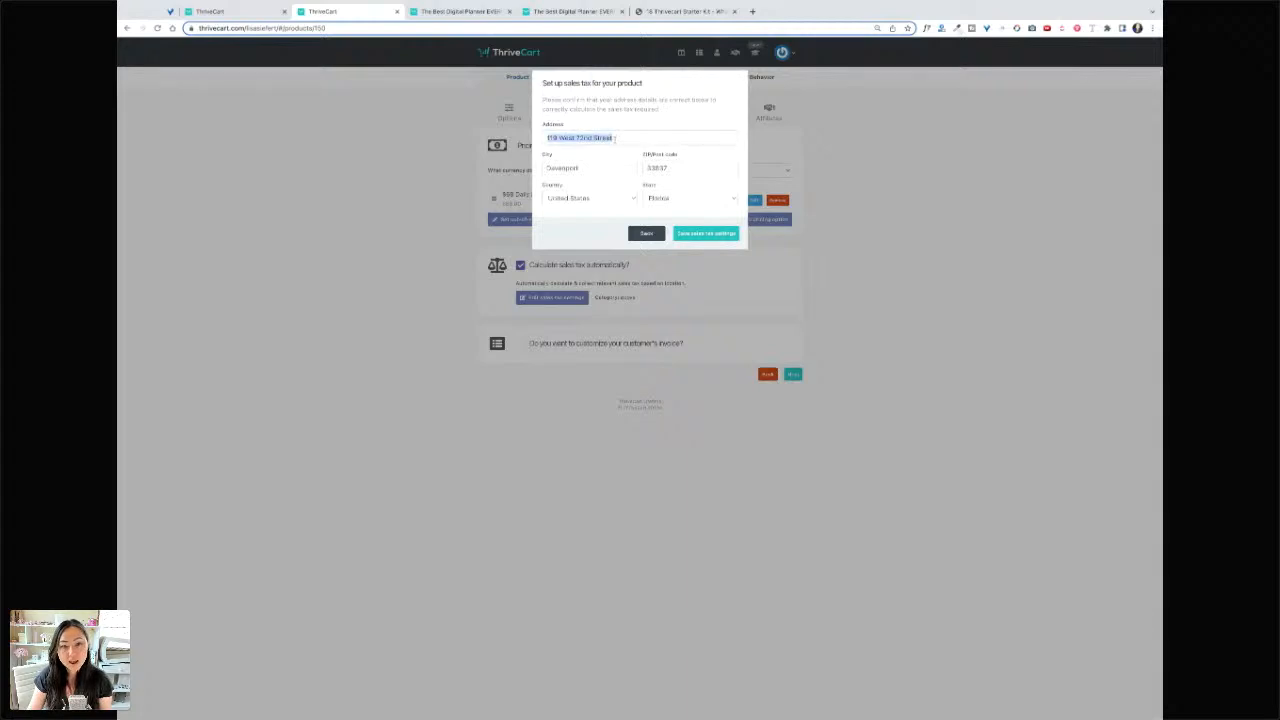
left_click(694, 199)
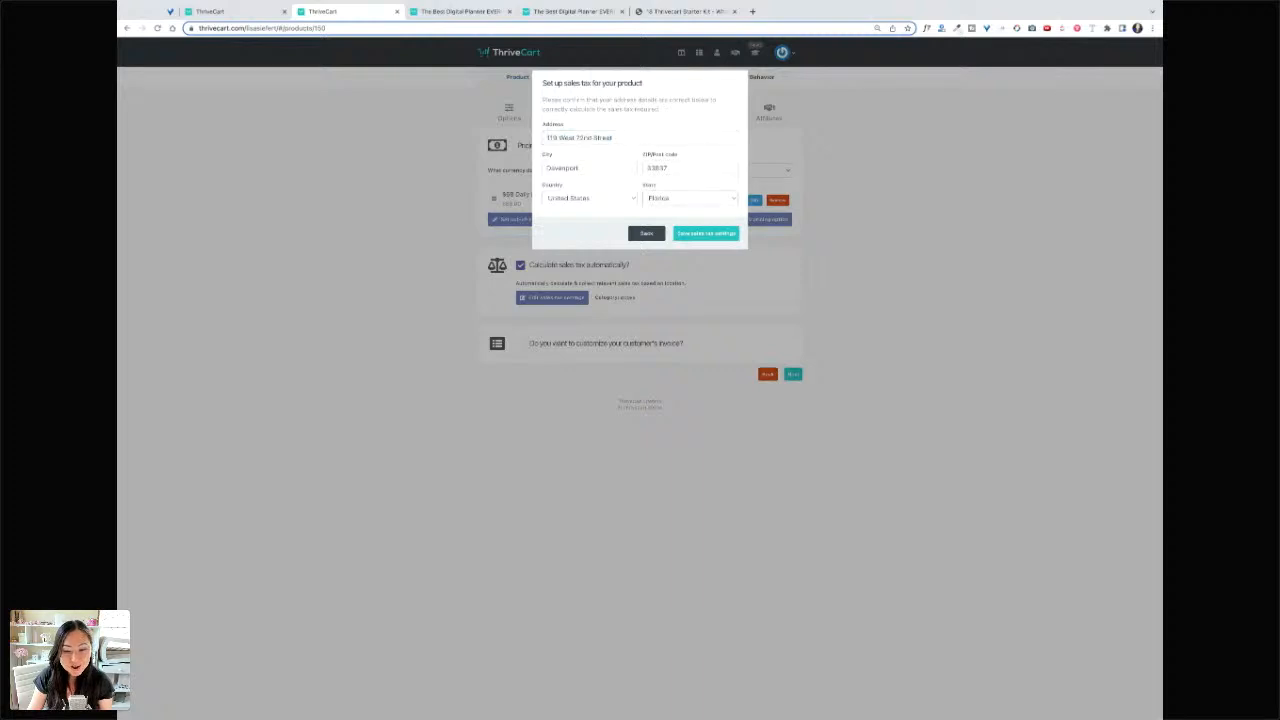
key("Return")
double_click(687, 168)
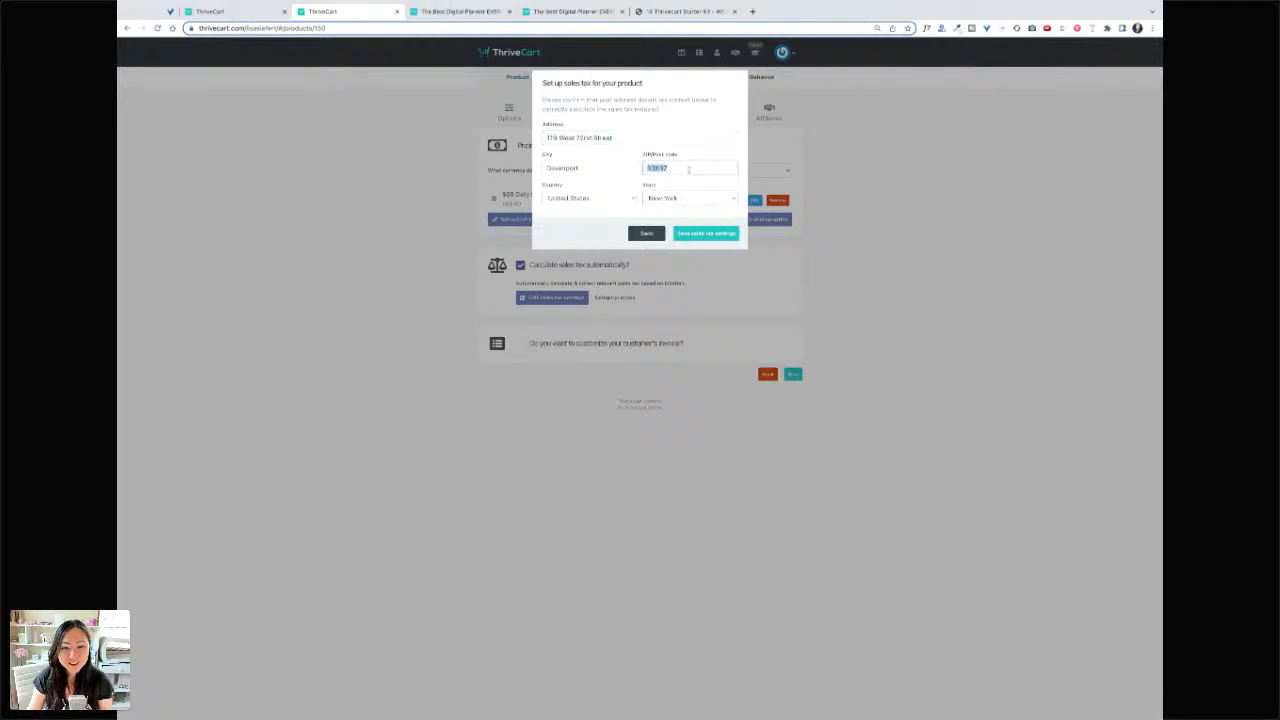
type("10023")
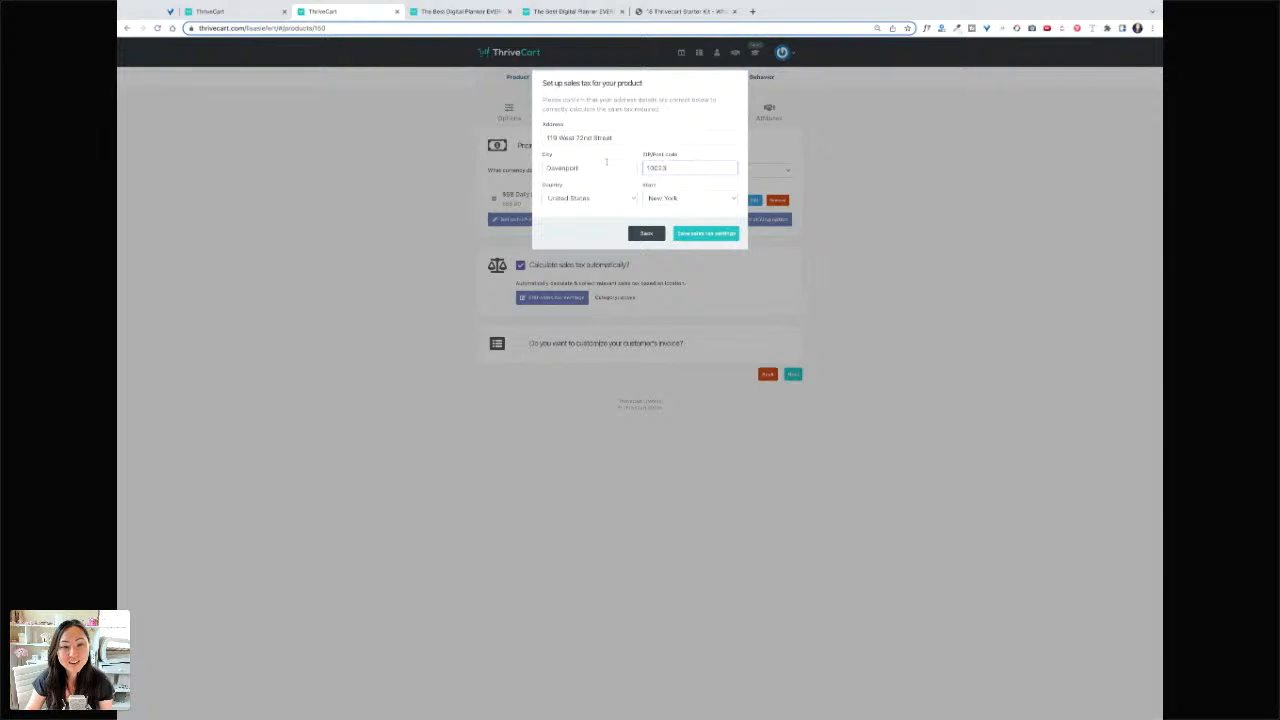
left_click_drag(549, 166, 585, 167)
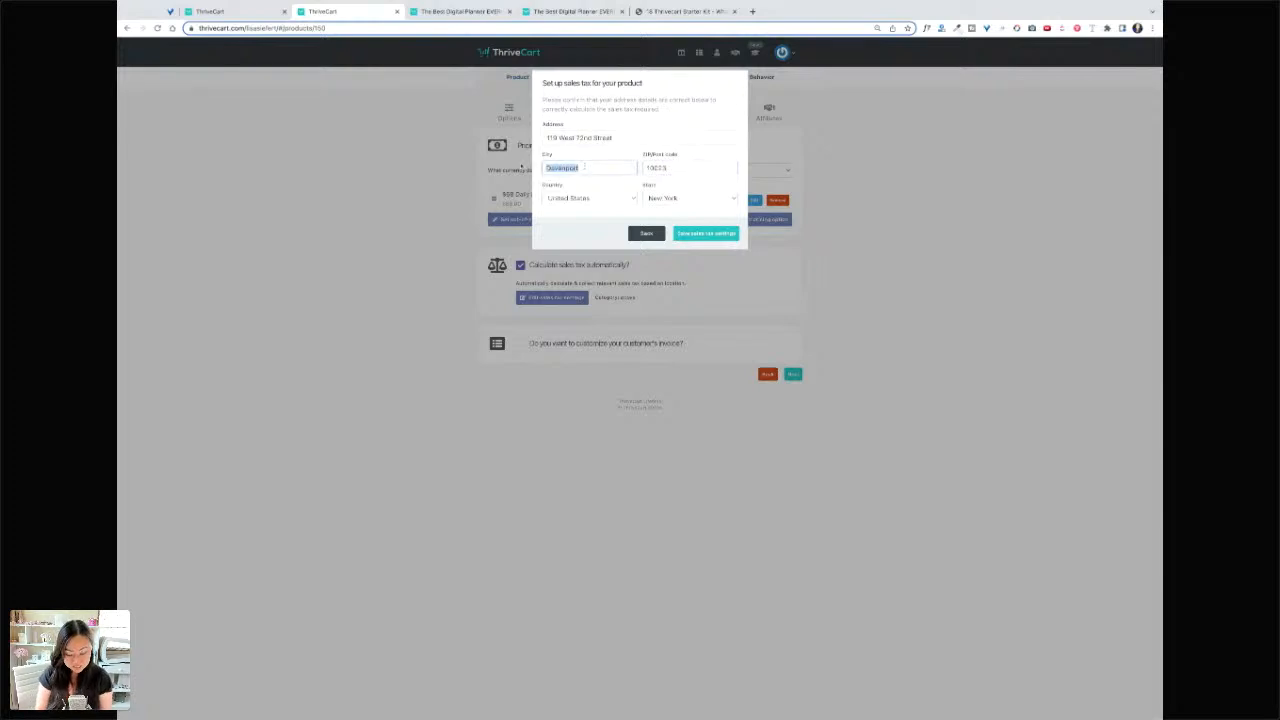
type("New York")
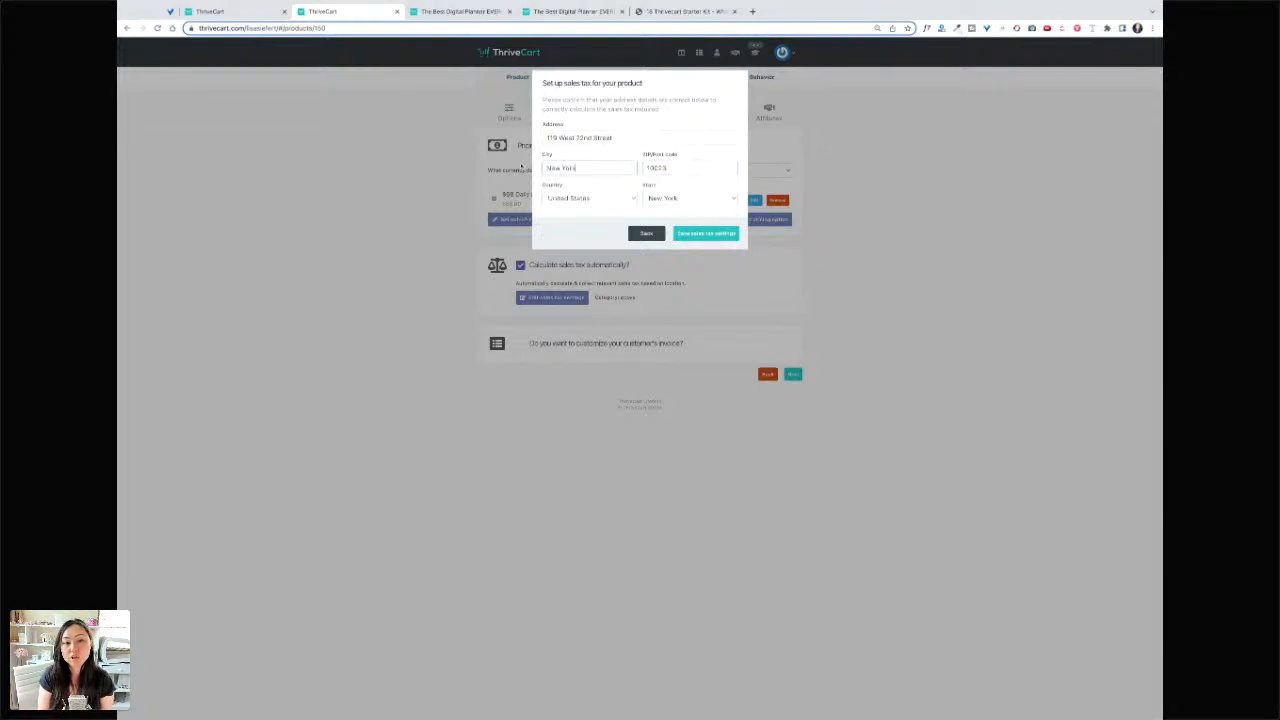
left_click(704, 234)
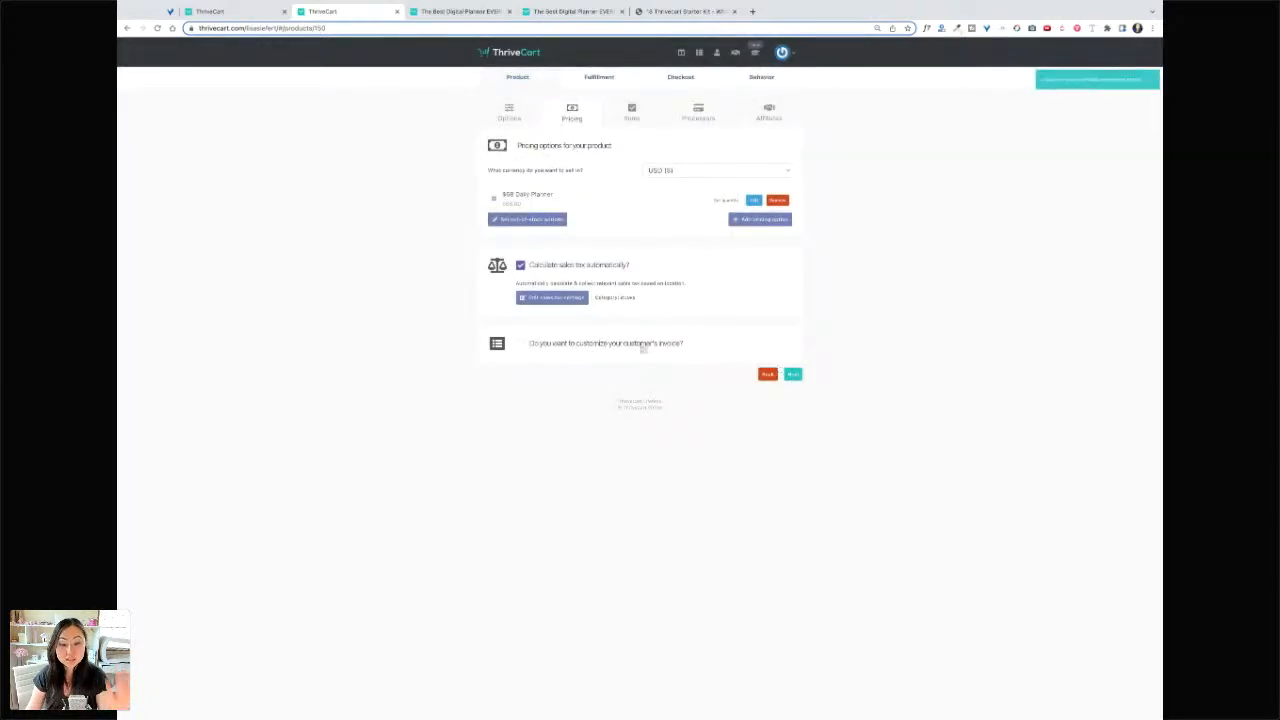
- Try a physical bump offer, then leave the bump offer switched off
left_click(792, 374)
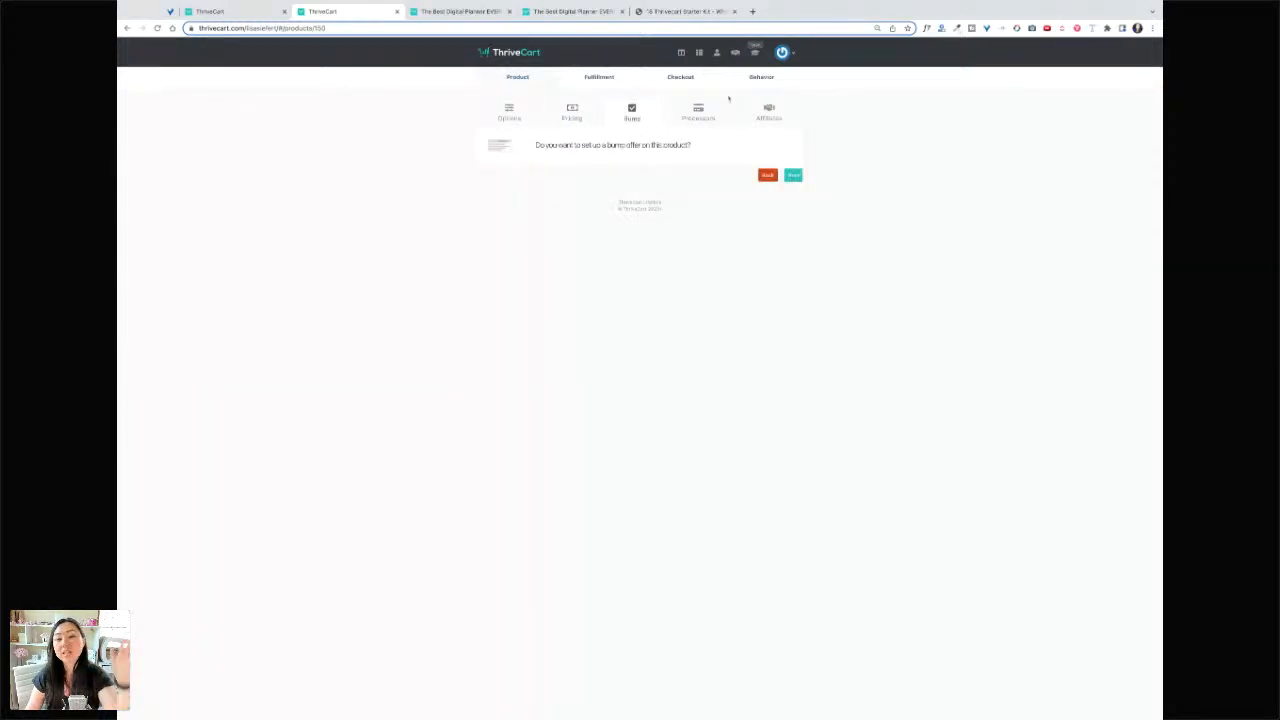
left_click(721, 149)
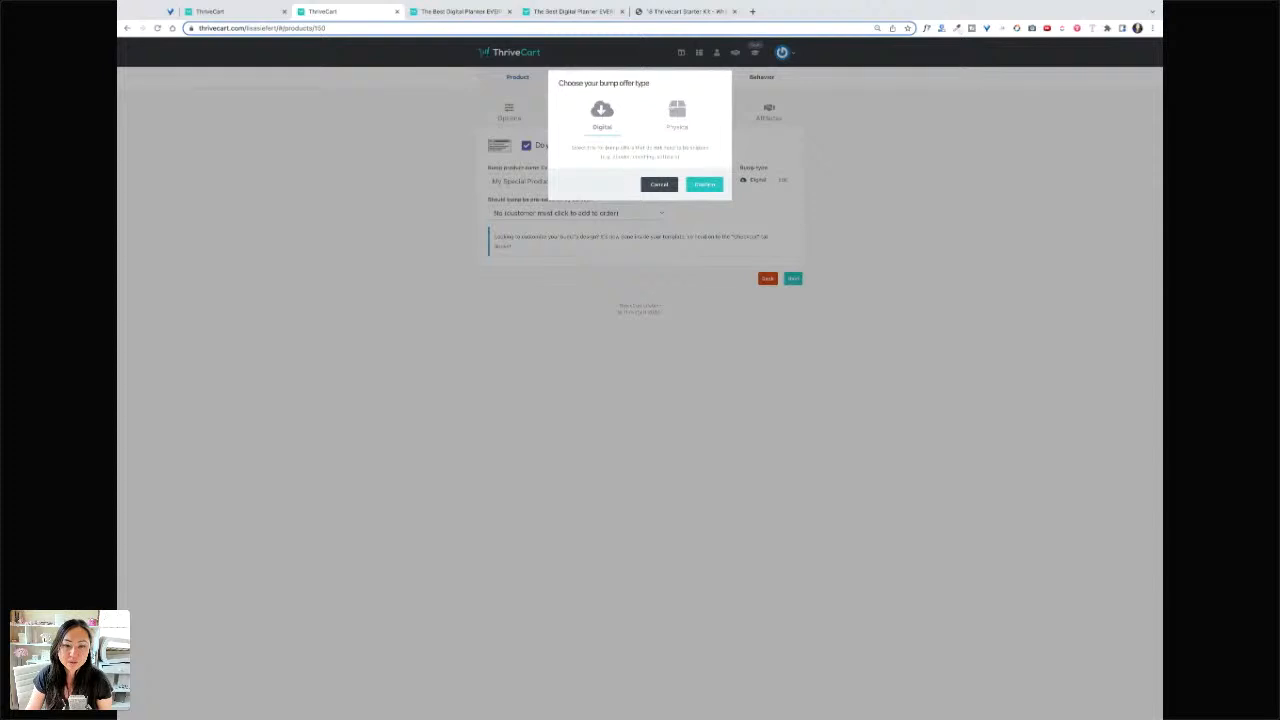
left_click(677, 112)
left_click(659, 184)
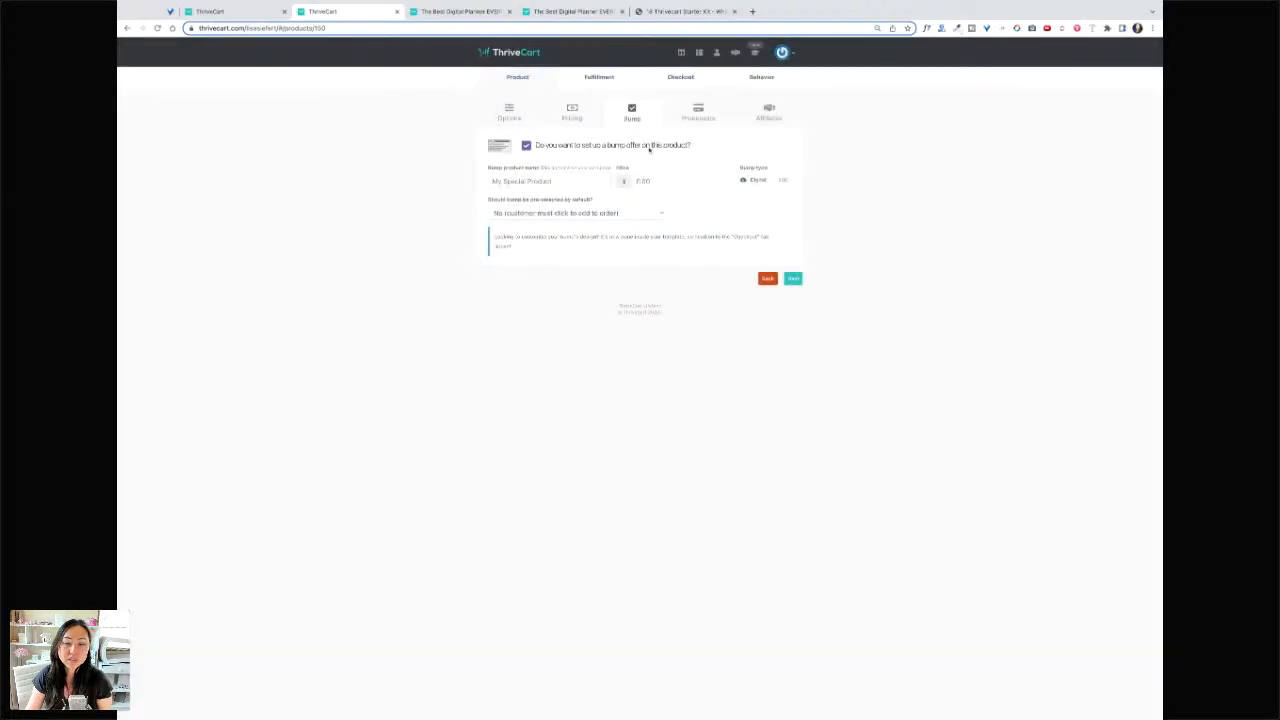
left_click(546, 148)
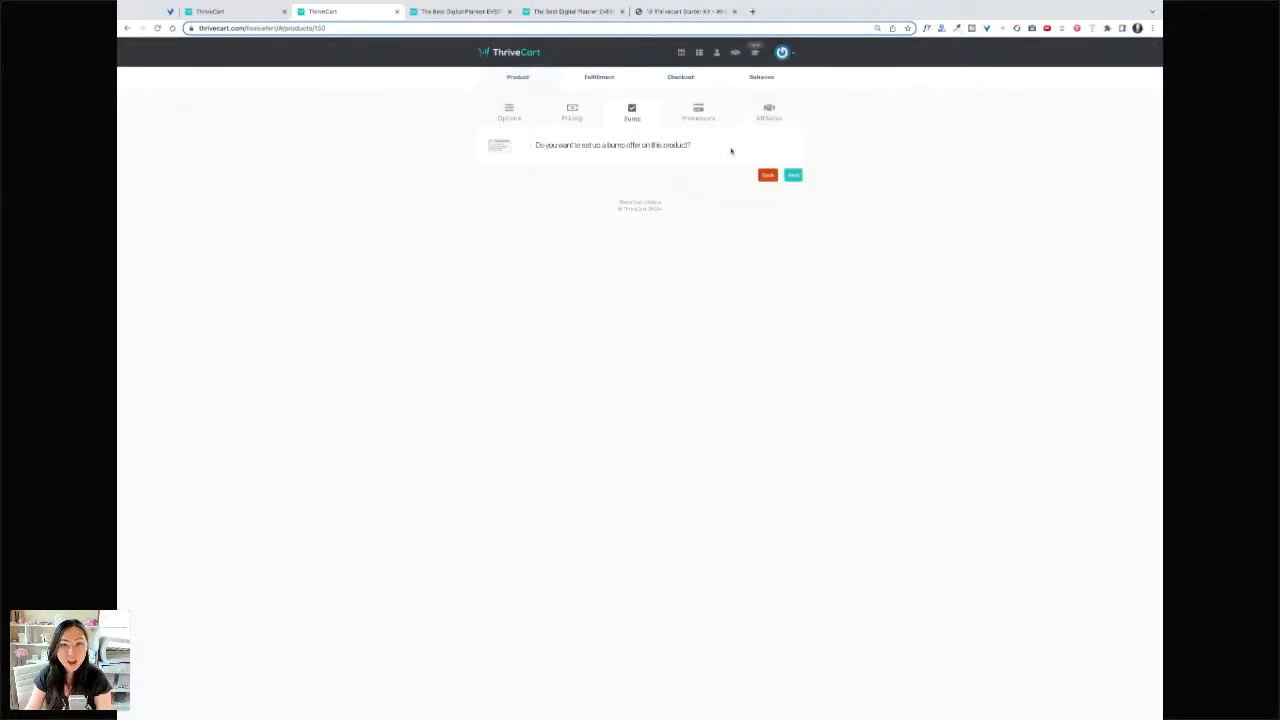
- Enable PayPal, Apple Pay and G Pay as payment processors, then skip affiliates to fulfillment
left_click(796, 177)
left_click(672, 218)
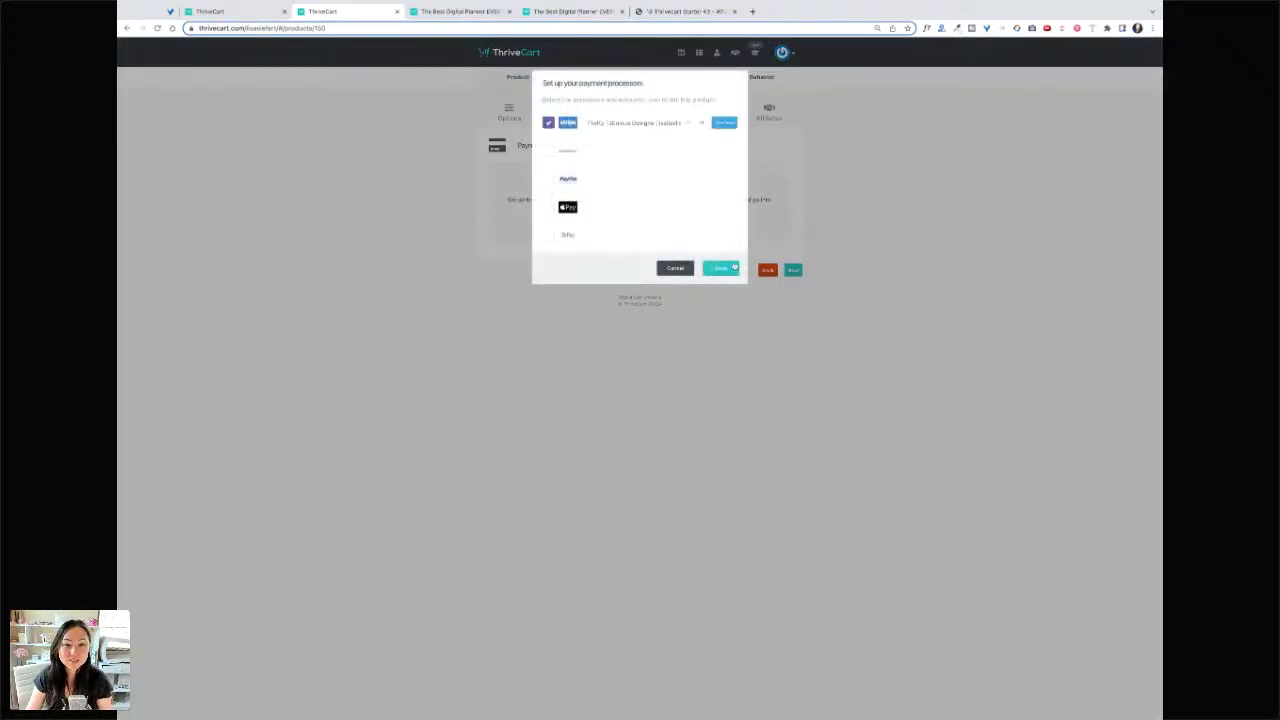
left_click(548, 180)
left_click(548, 207)
left_click(548, 235)
left_click(720, 268)
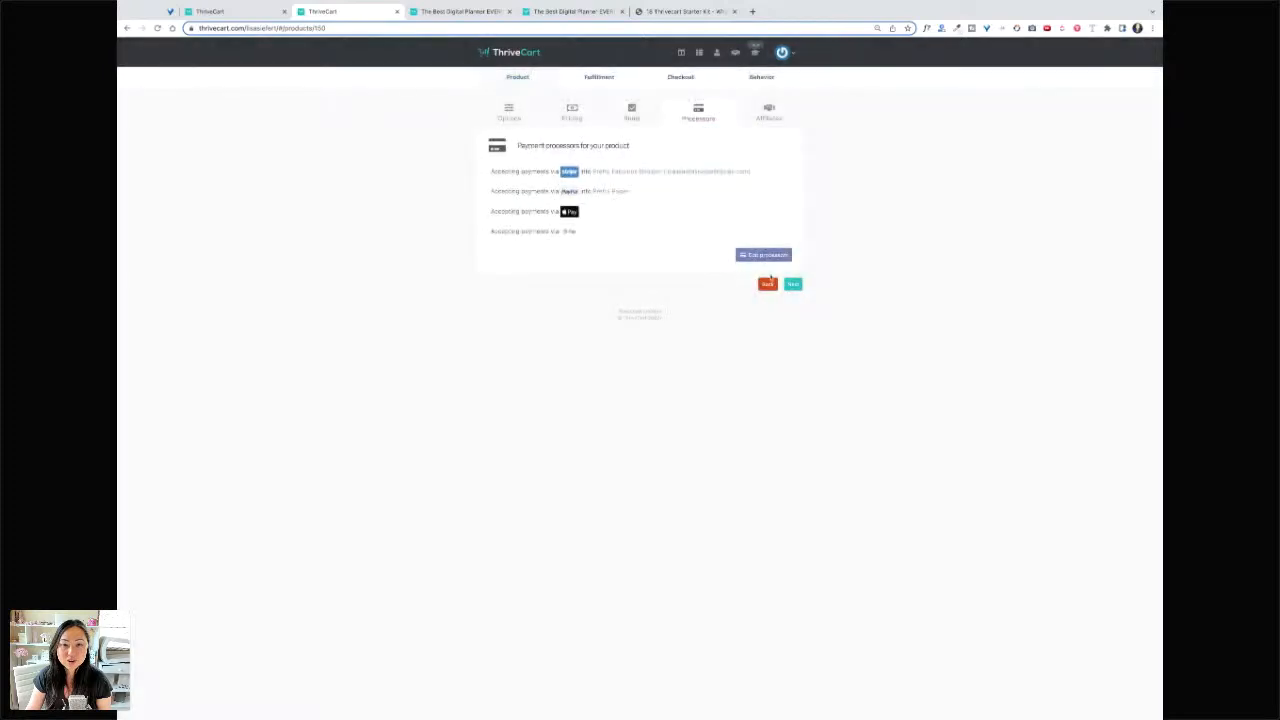
left_click(793, 284)
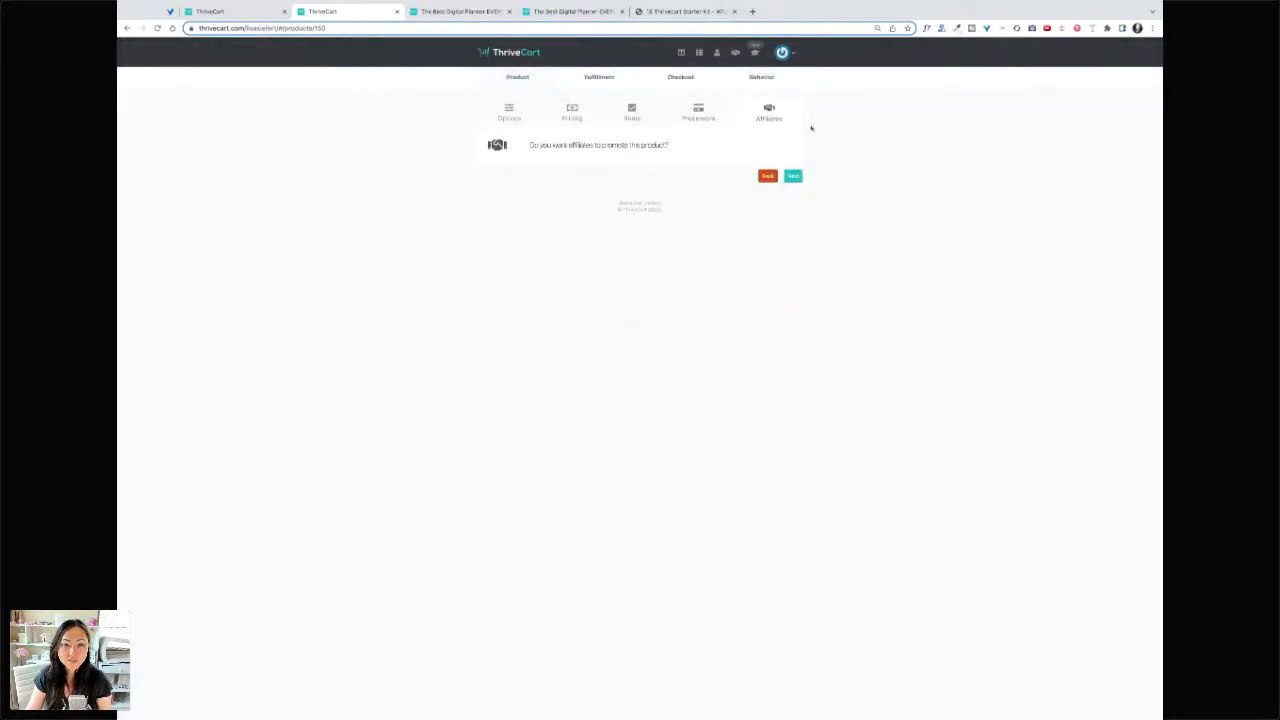
left_click(793, 177)
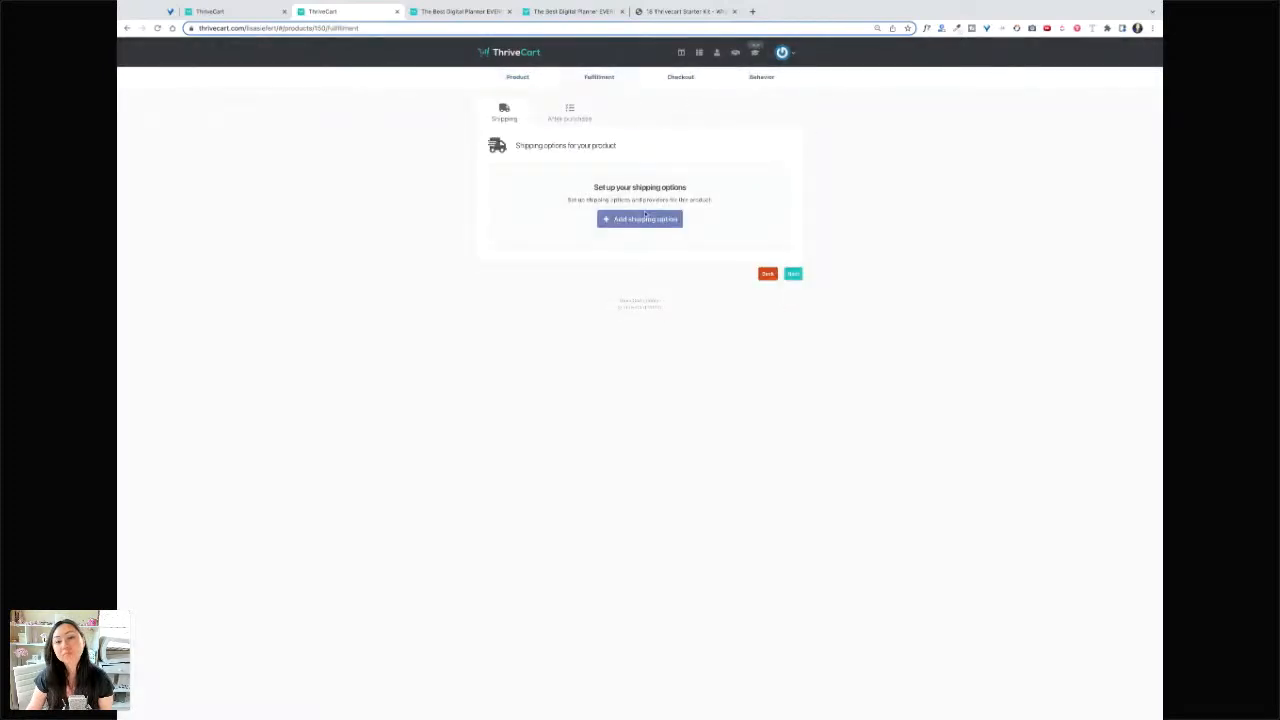
left_click(574, 117)
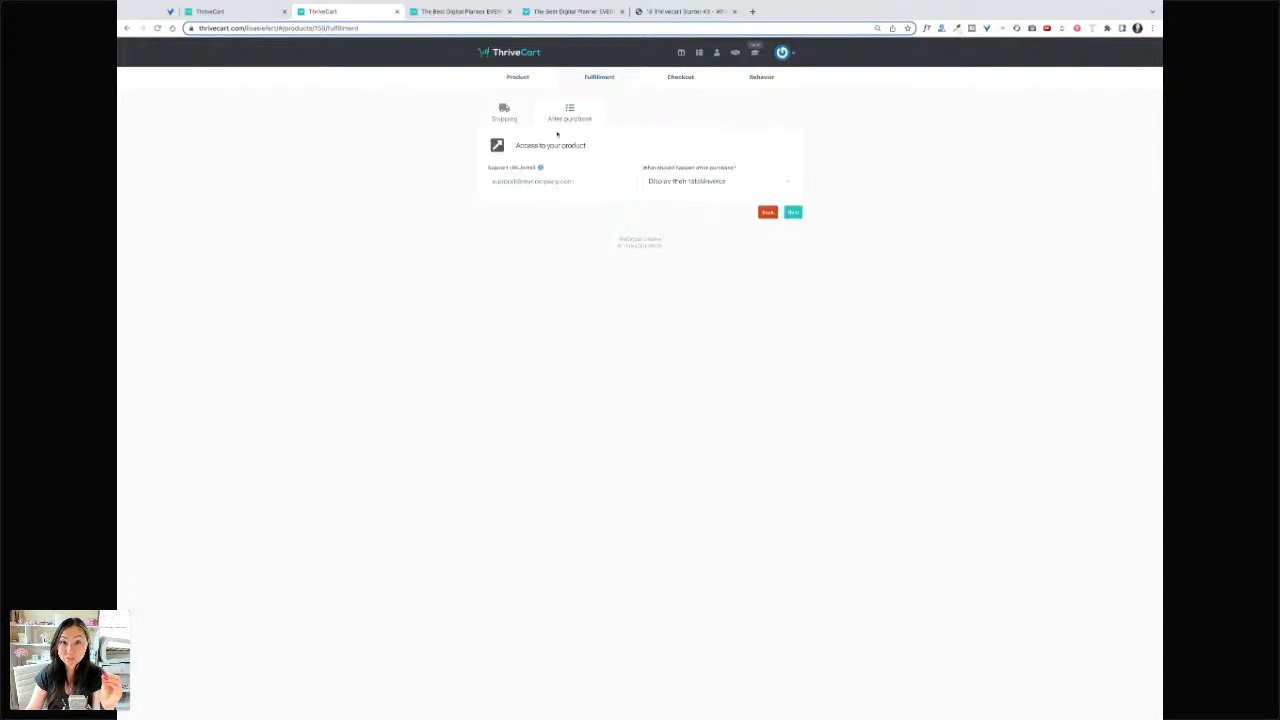
type("ht")
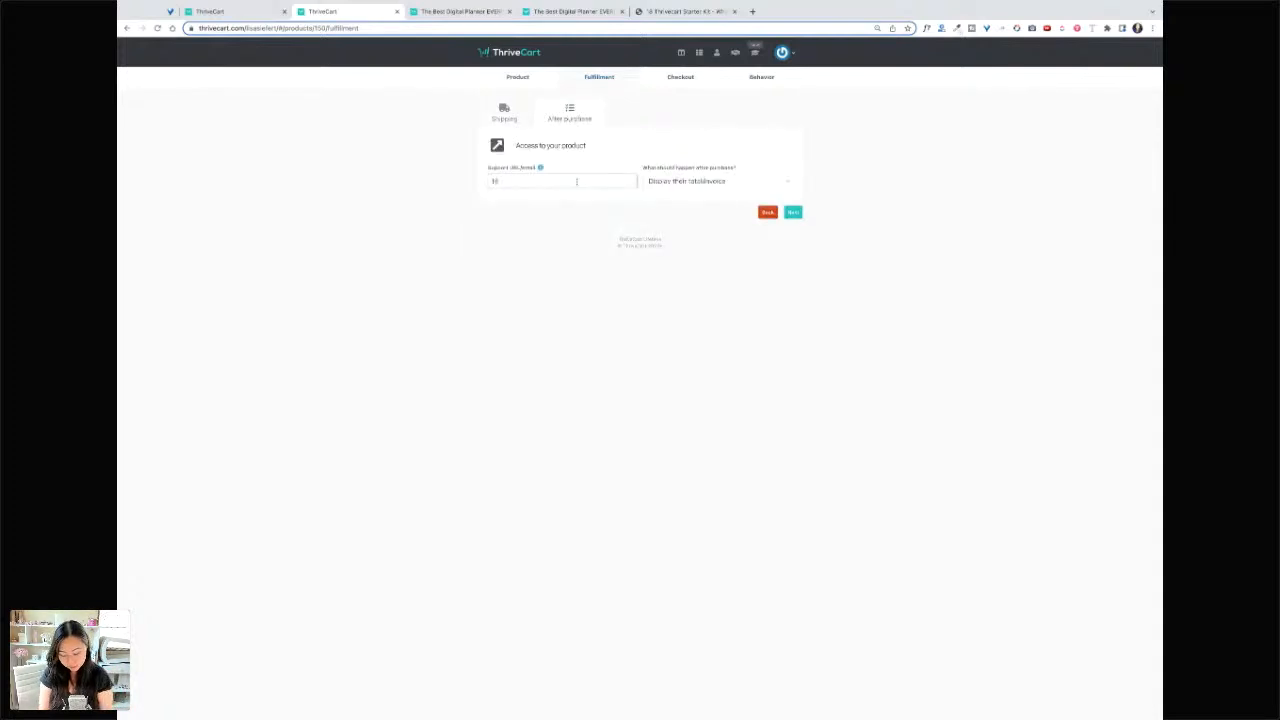
type("tps://planne")
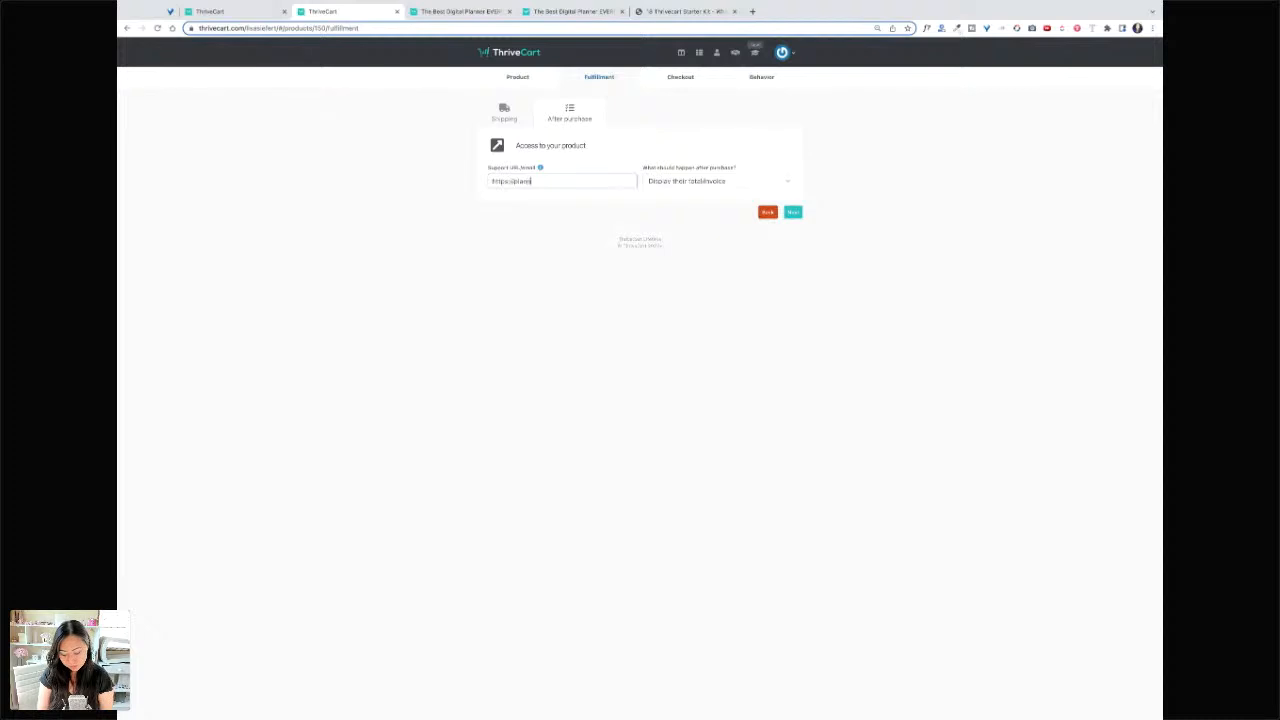
type("raisles.com")
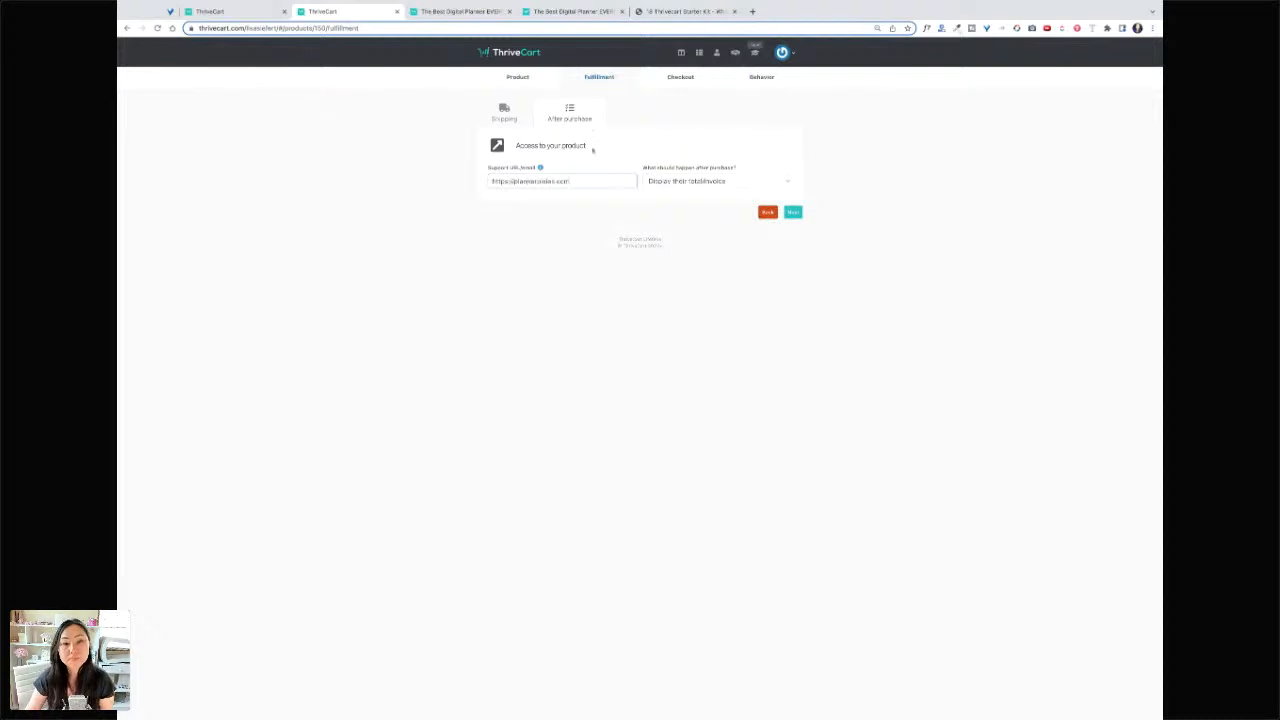
left_click(504, 112)
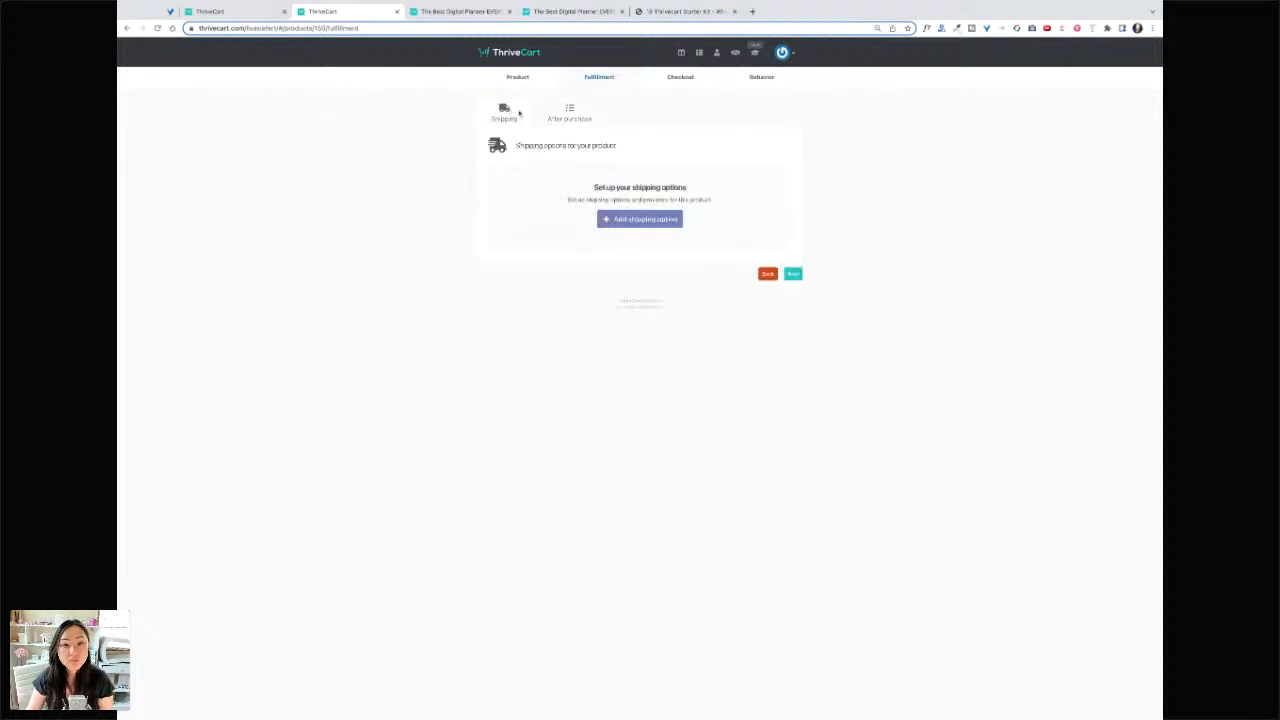
left_click(649, 222)
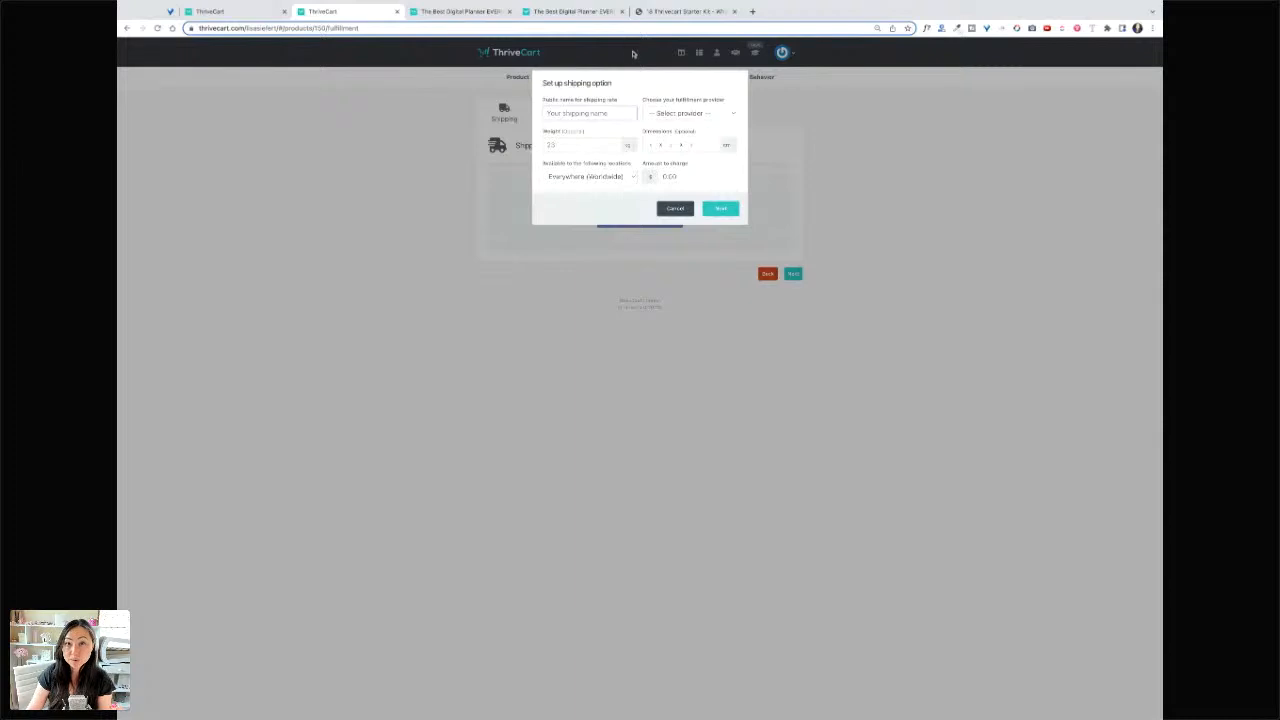
- Name the option 'USPS First Class Mail' with manual shipping, 3 lb weight and package dimensions
left_click(605, 112)
type("US")
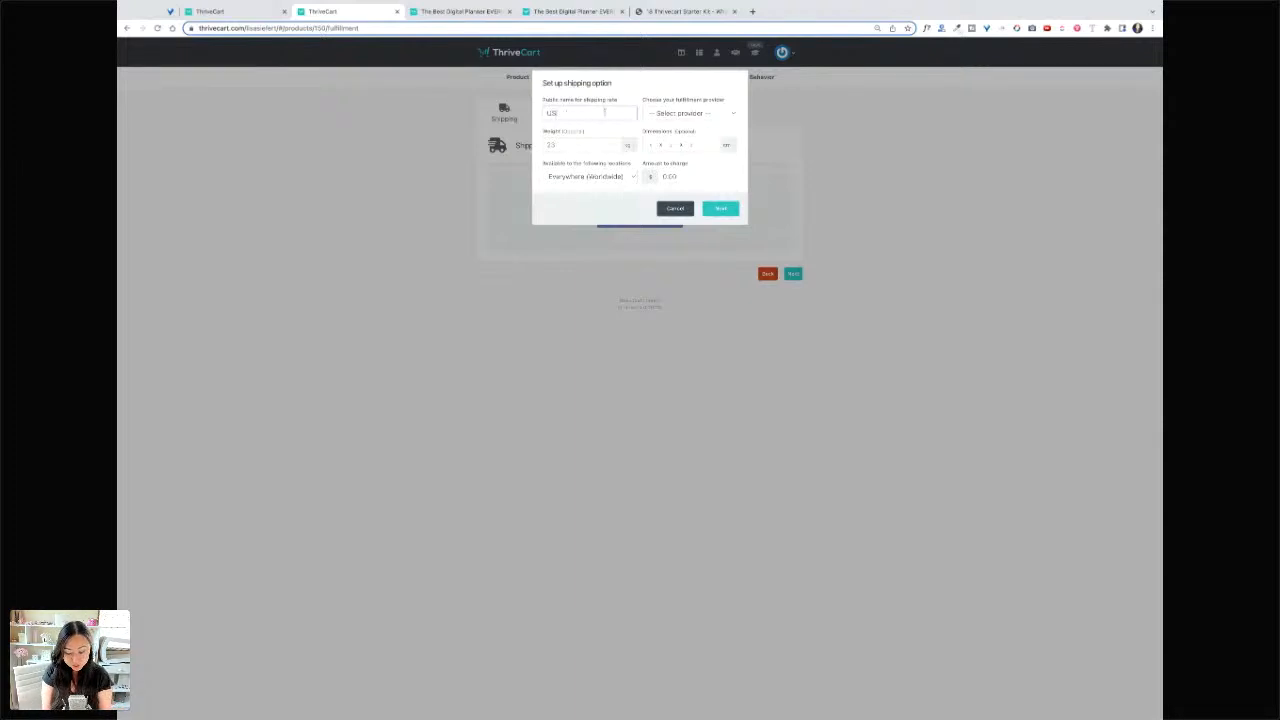
type("PS Fi")
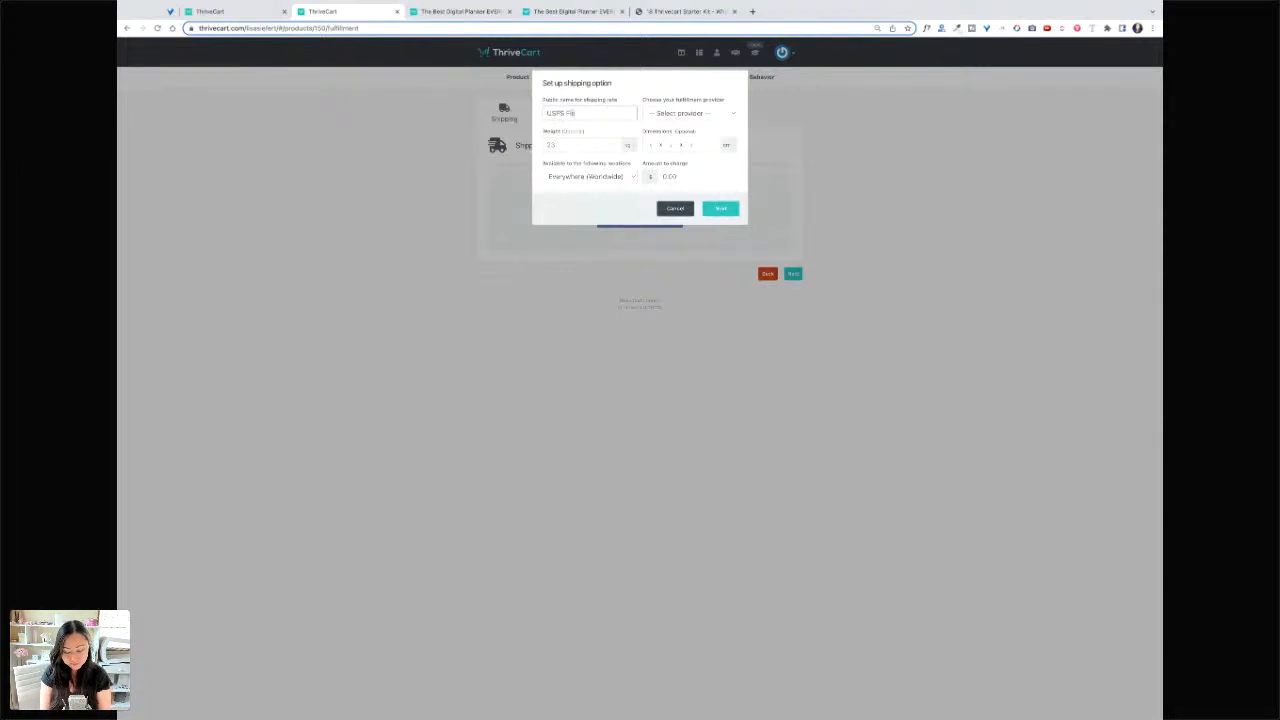
type("rst Class M")
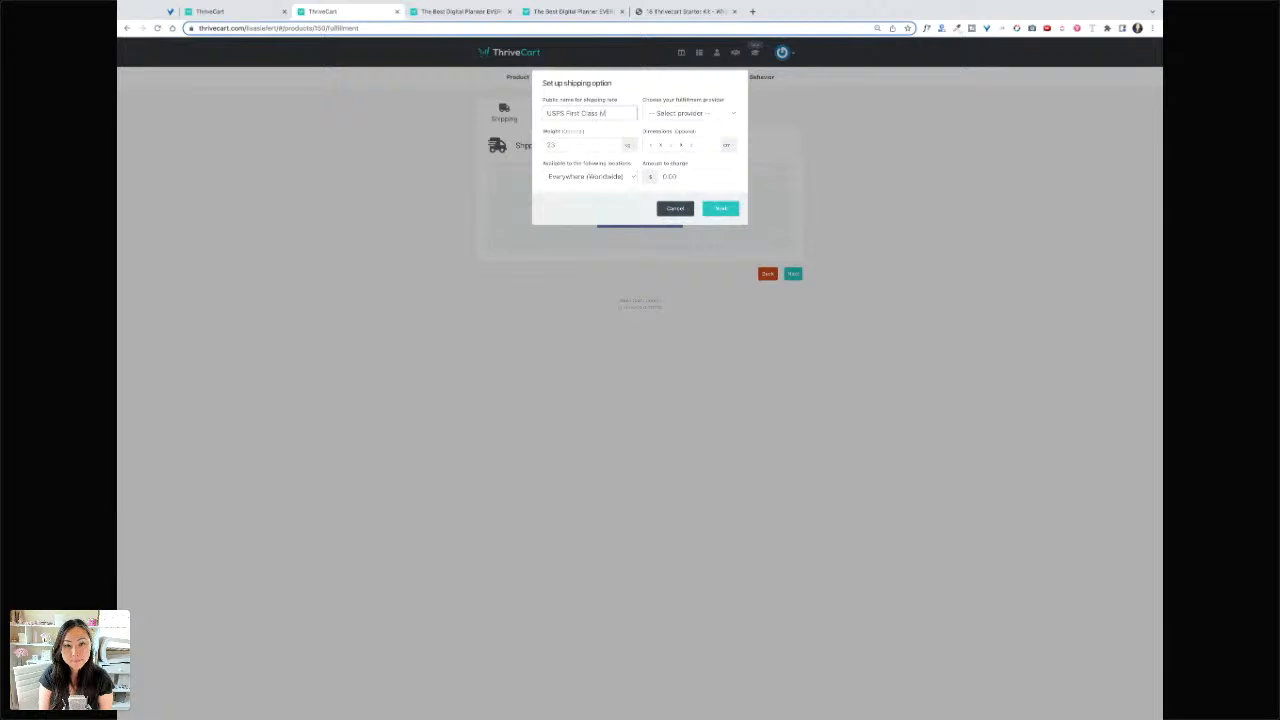
type("ail")
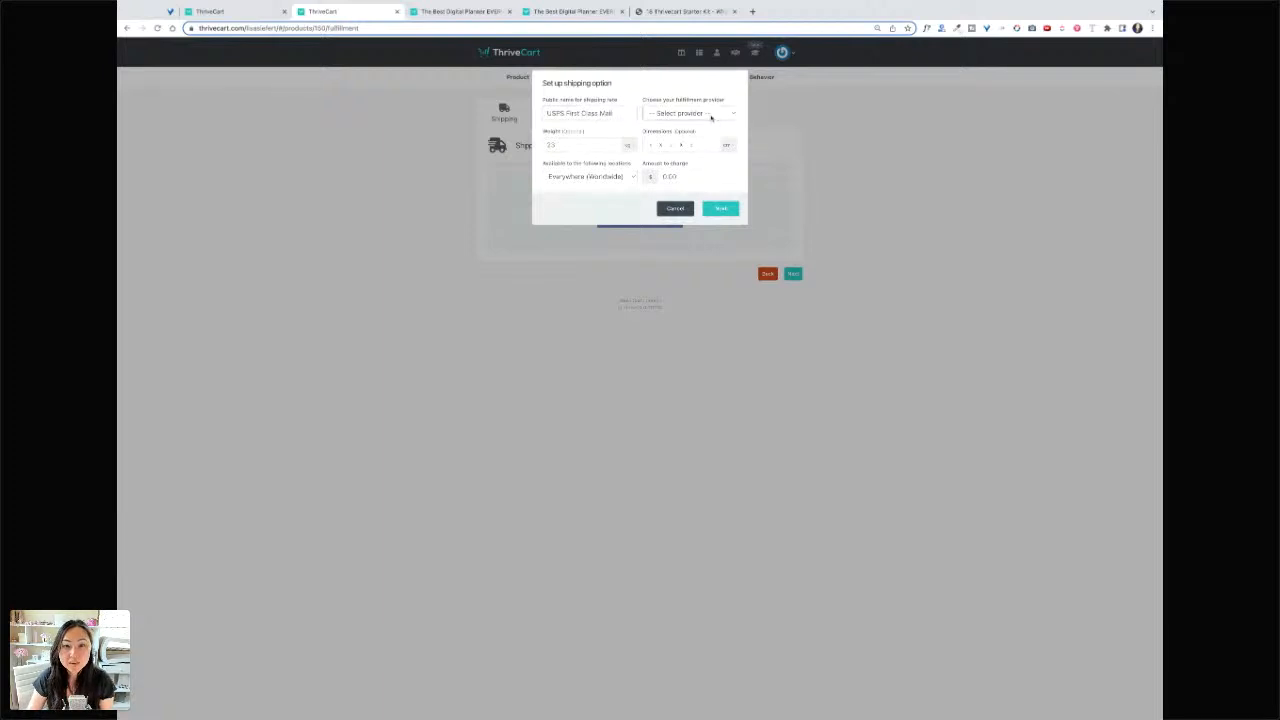
left_click(709, 123)
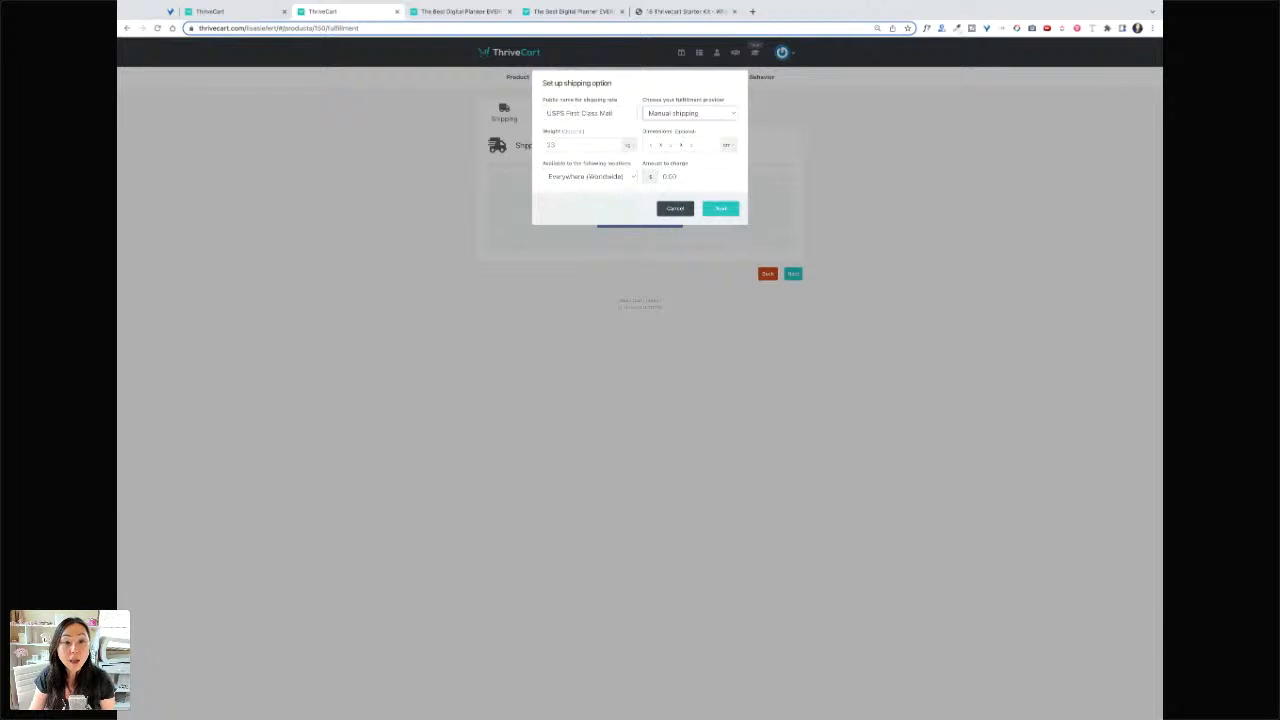
left_click(631, 150)
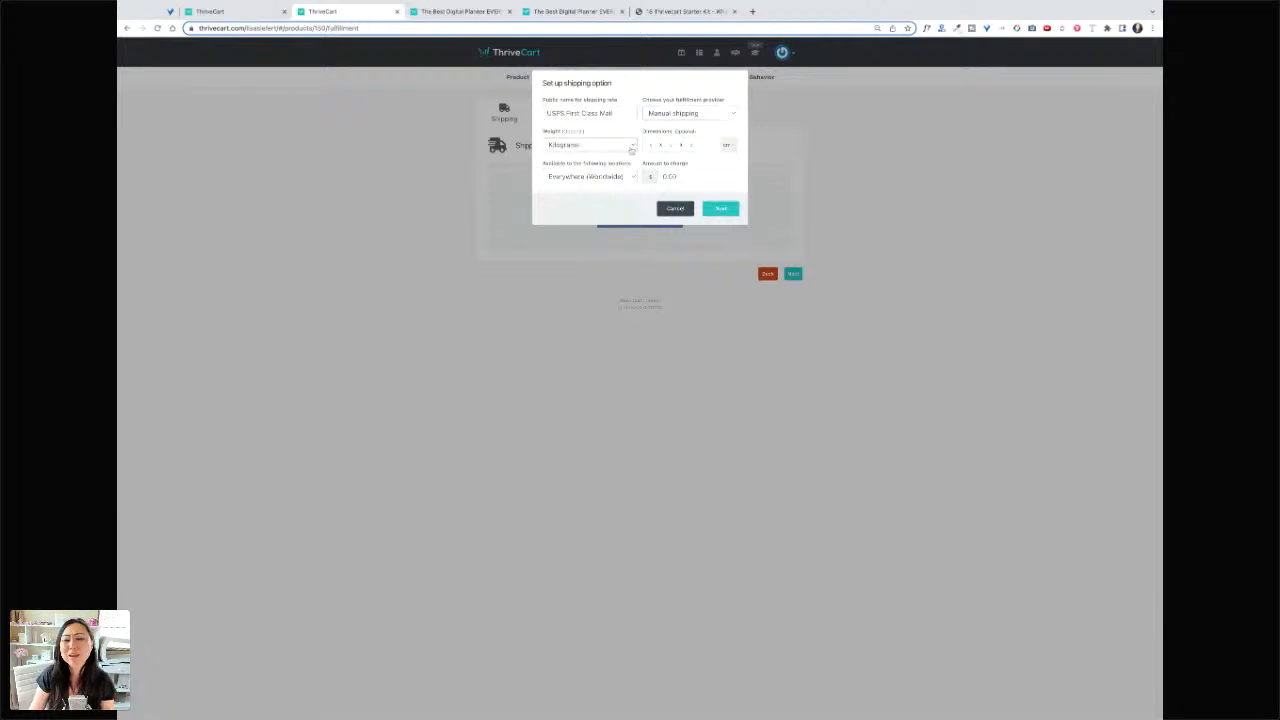
left_click(574, 147)
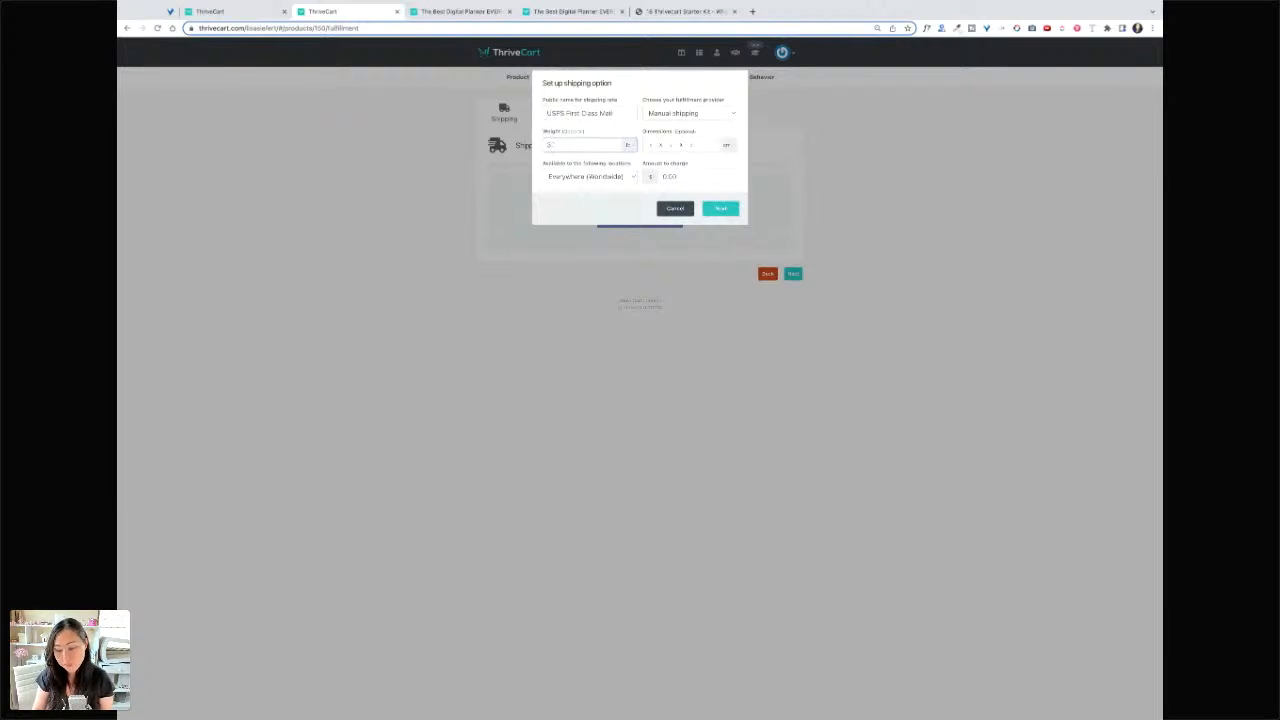
type("3")
left_click(651, 145)
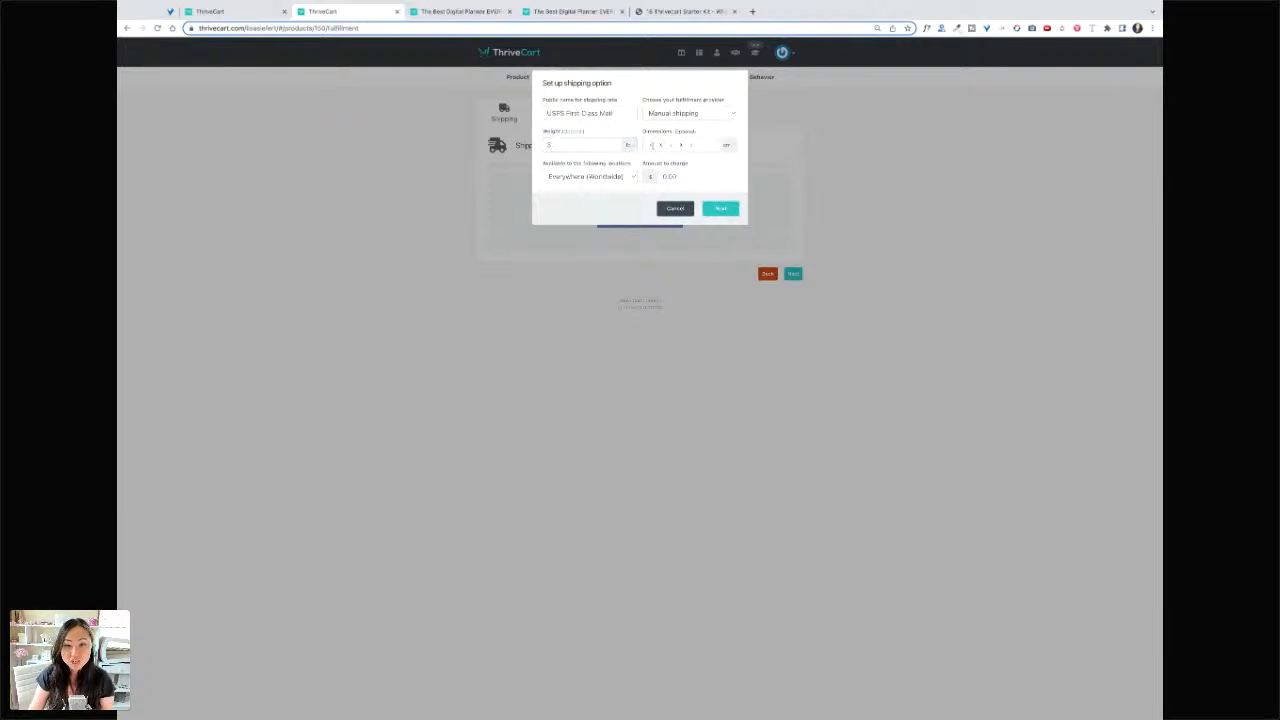
left_click(729, 146)
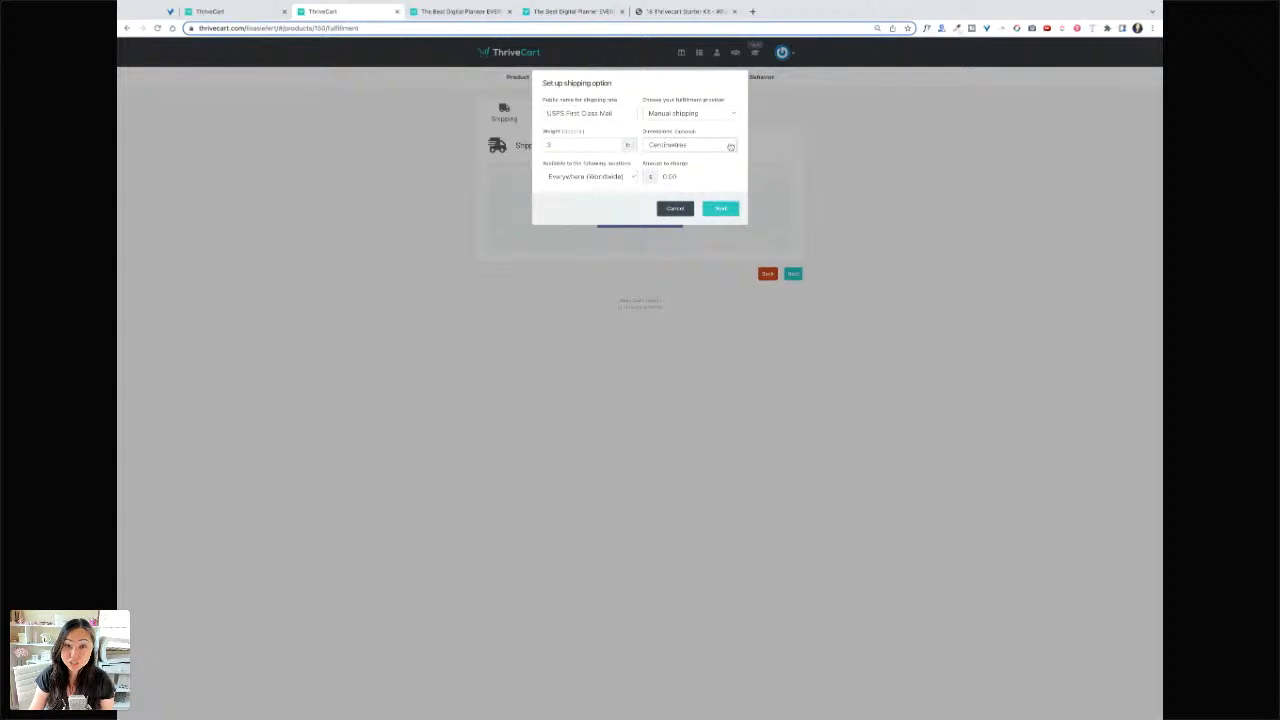
left_click(730, 146)
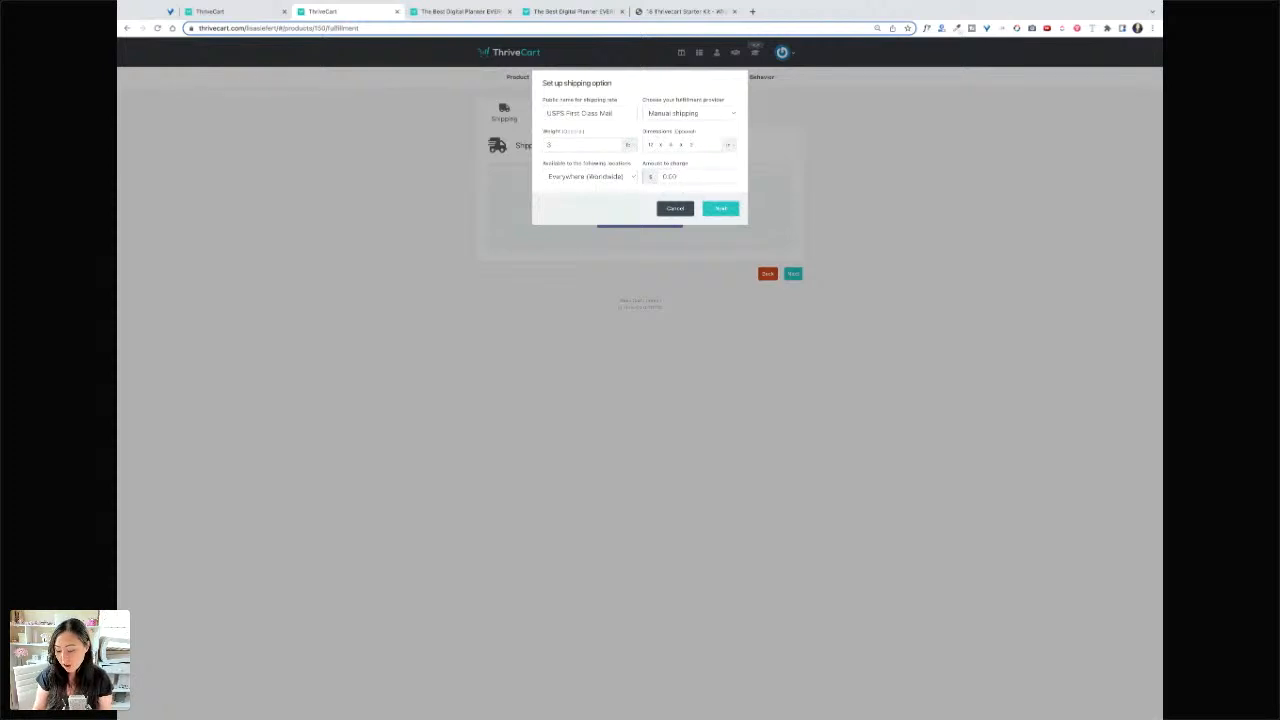
type("15")
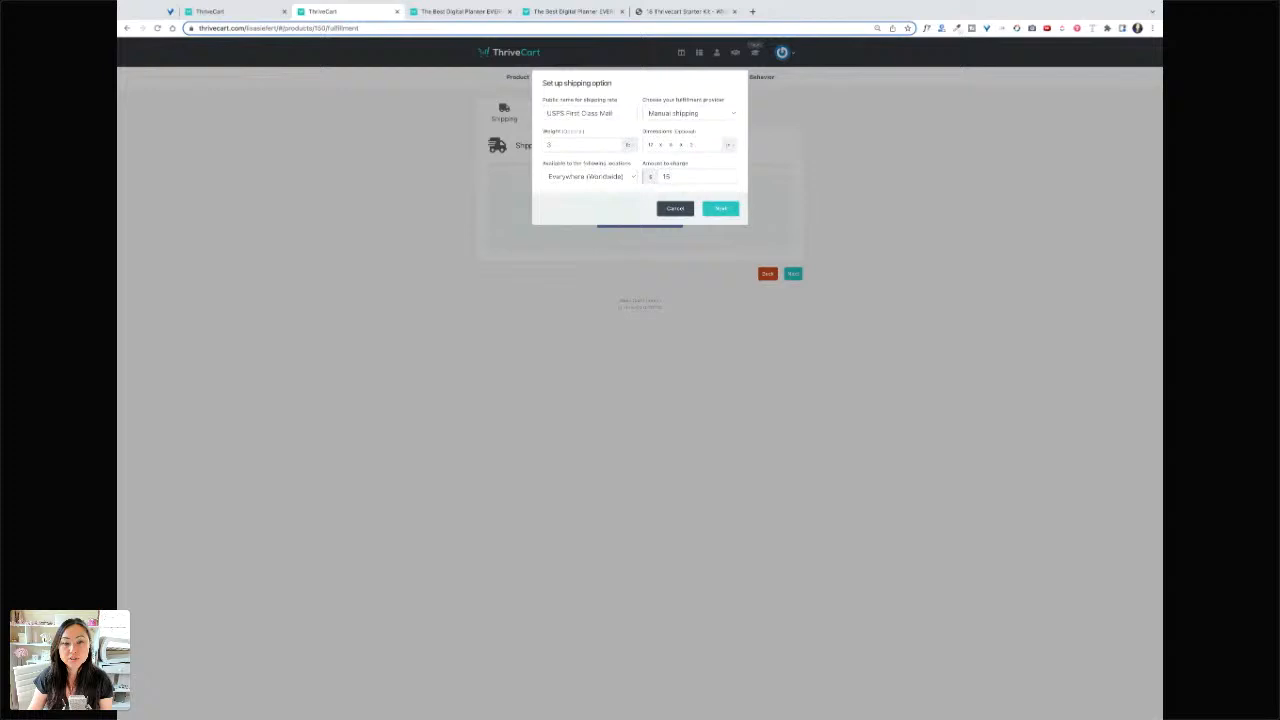
- Keep the rate always available, label it 'USPS First Class Mail', and save it
left_click(721, 208)
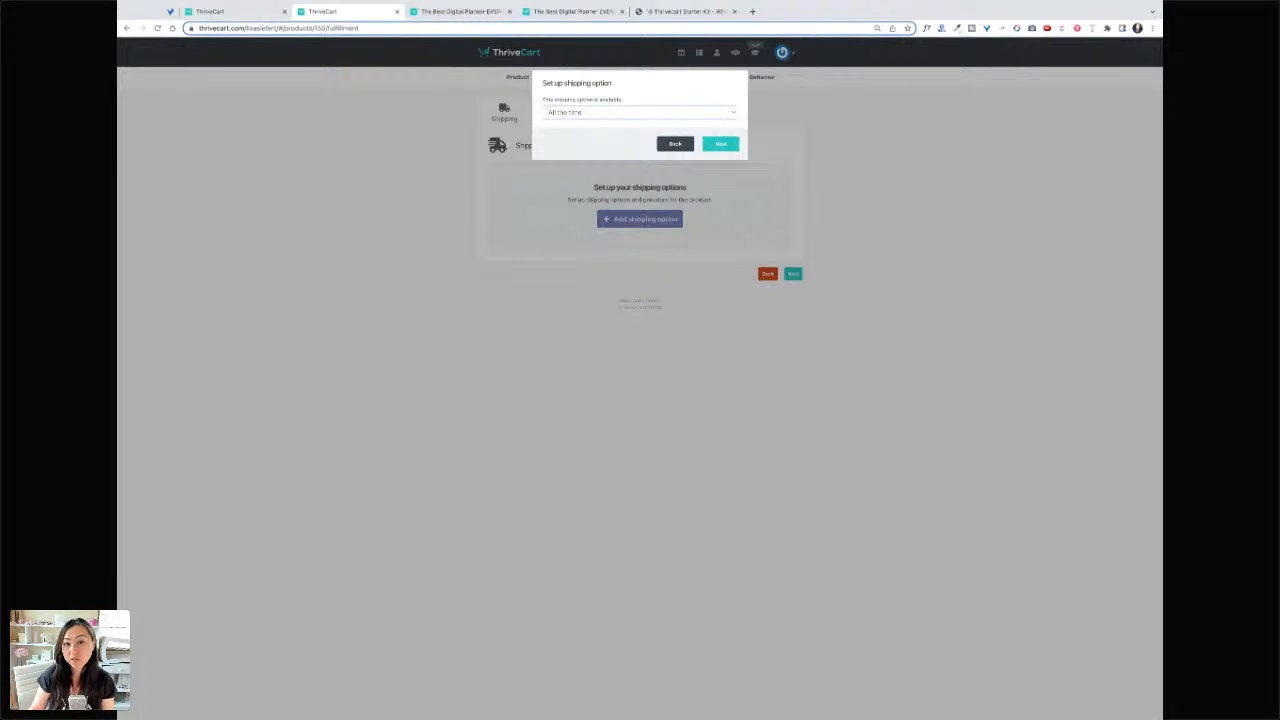
left_click(721, 144)
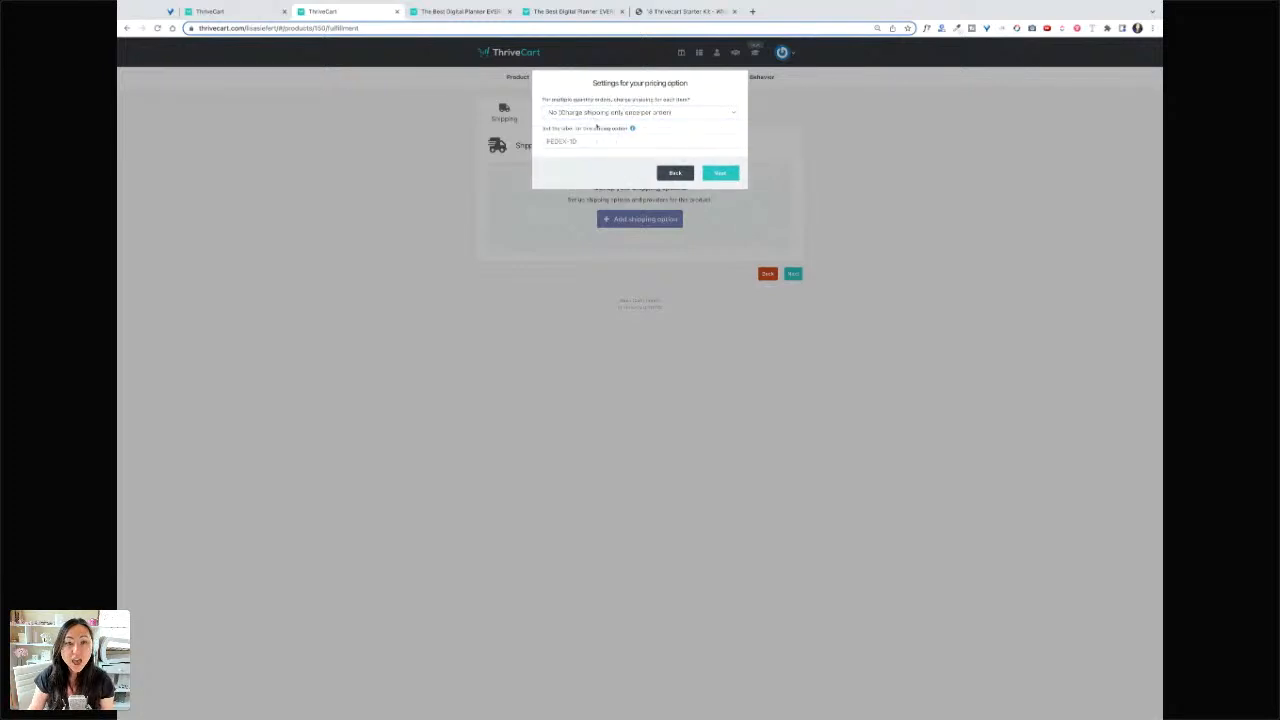
left_click(597, 142)
type("USPS")
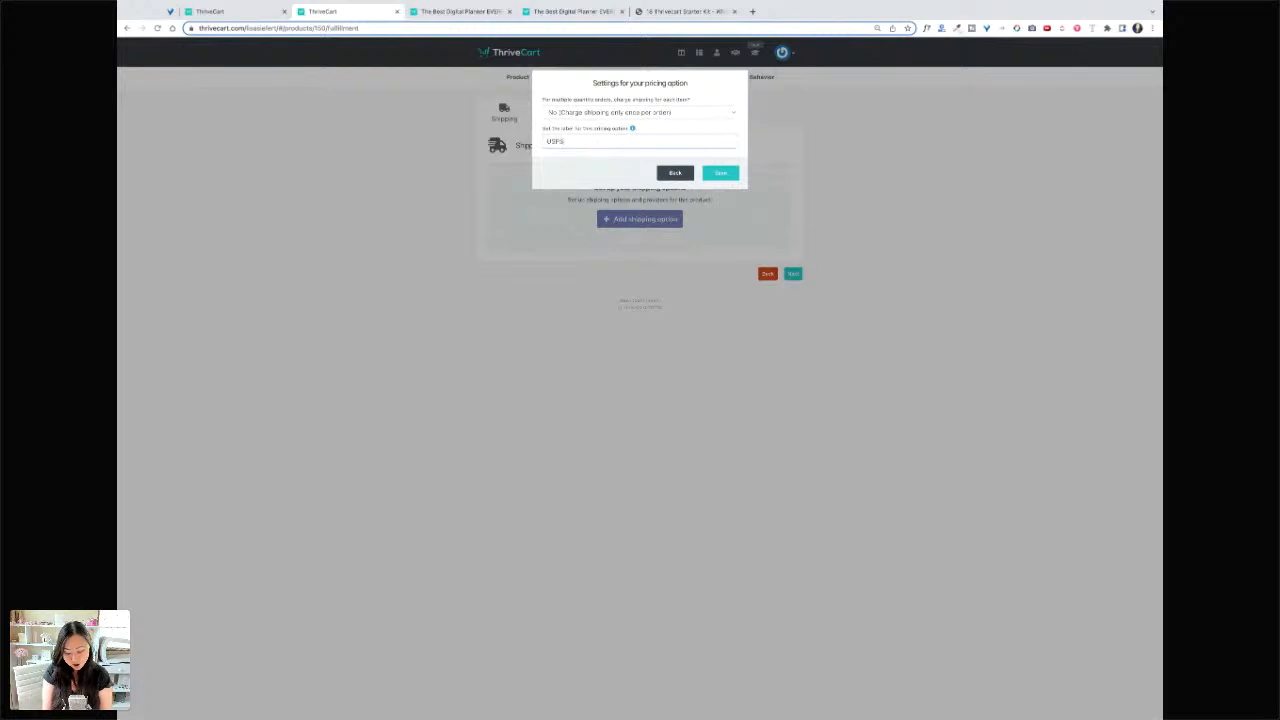
type(" First Class")
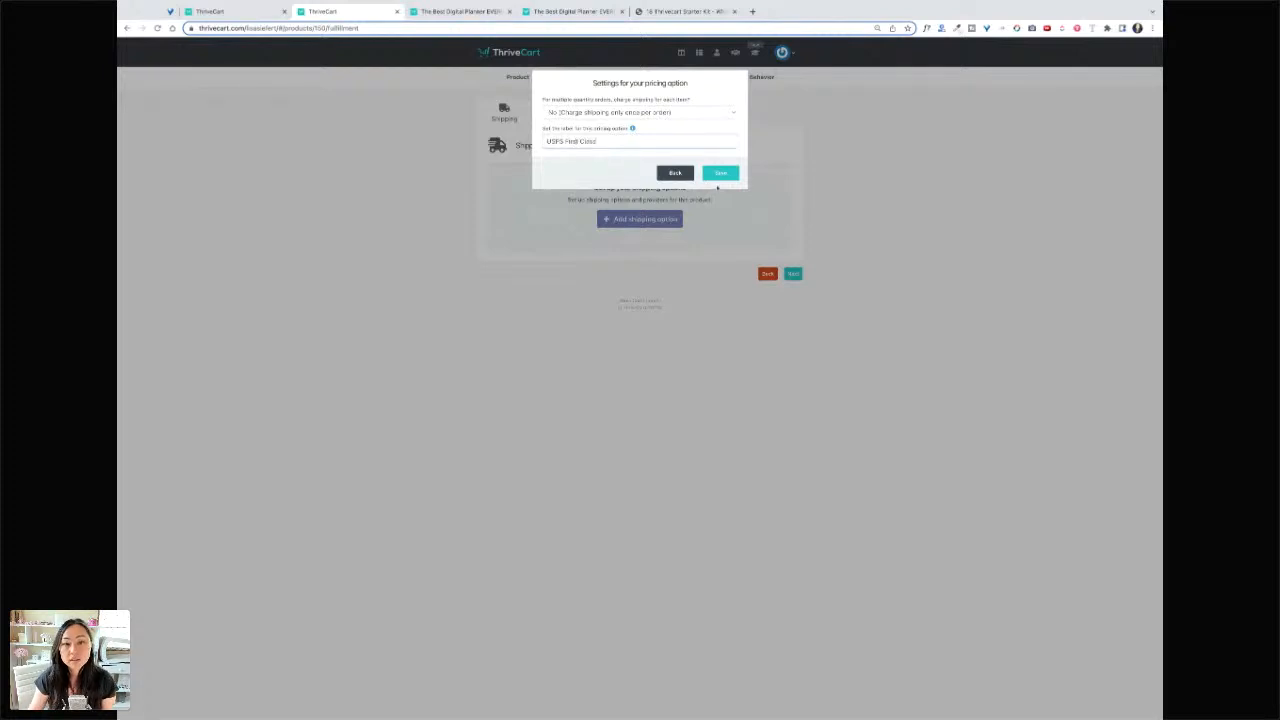
left_click(720, 173)
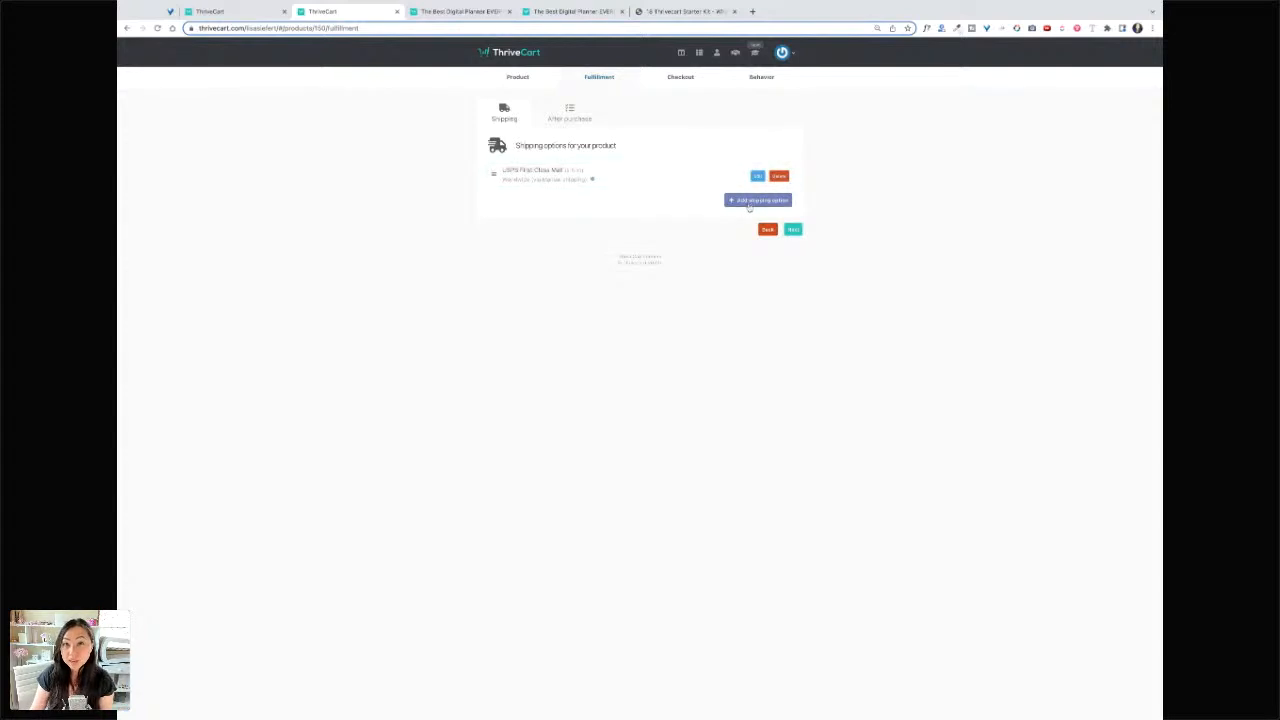
- Name the new option 'FEDEX Overnight Shipping' with manual shipping, pounds and dimension units
left_click(767, 203)
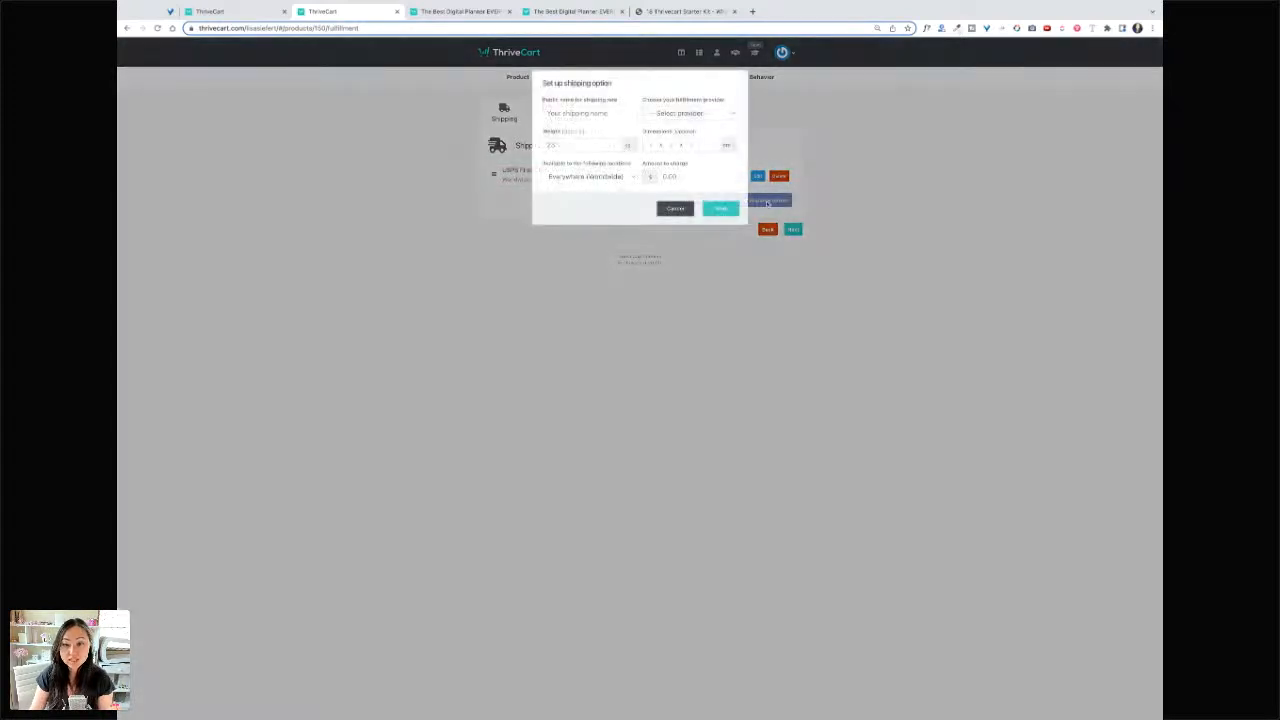
type("FEDEX")
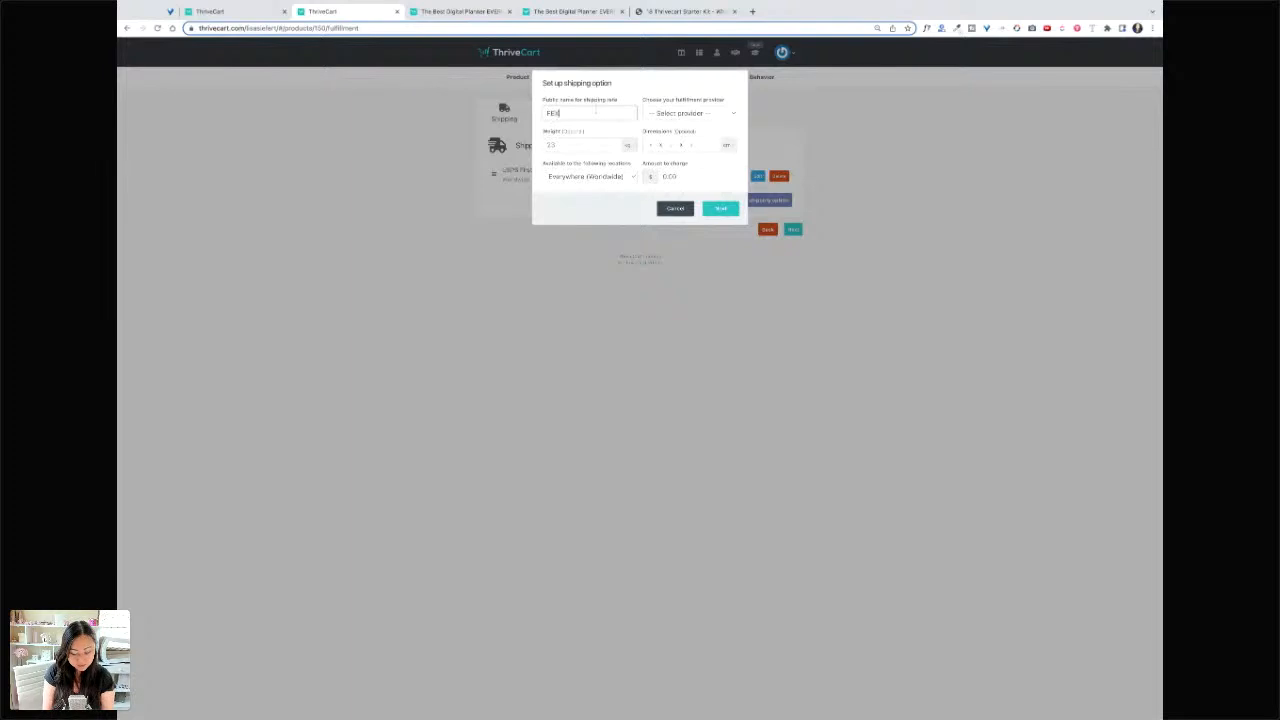
type("DE")
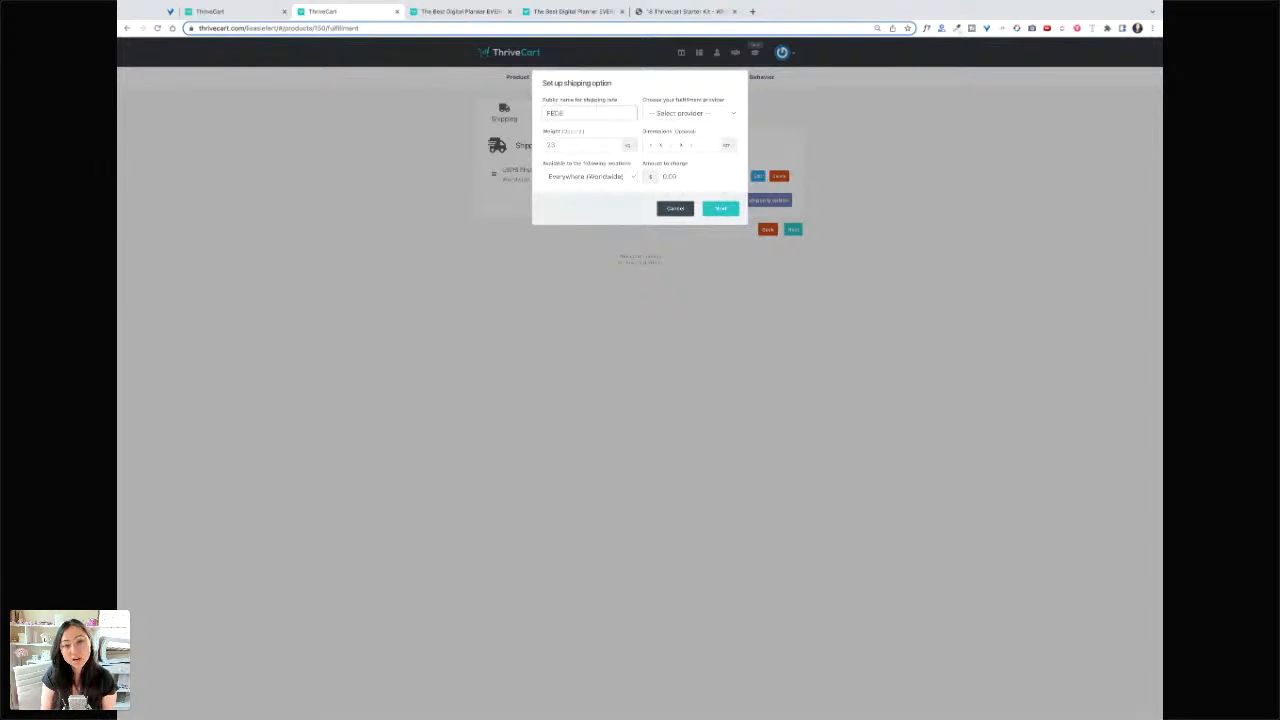
type("X Overnigh")
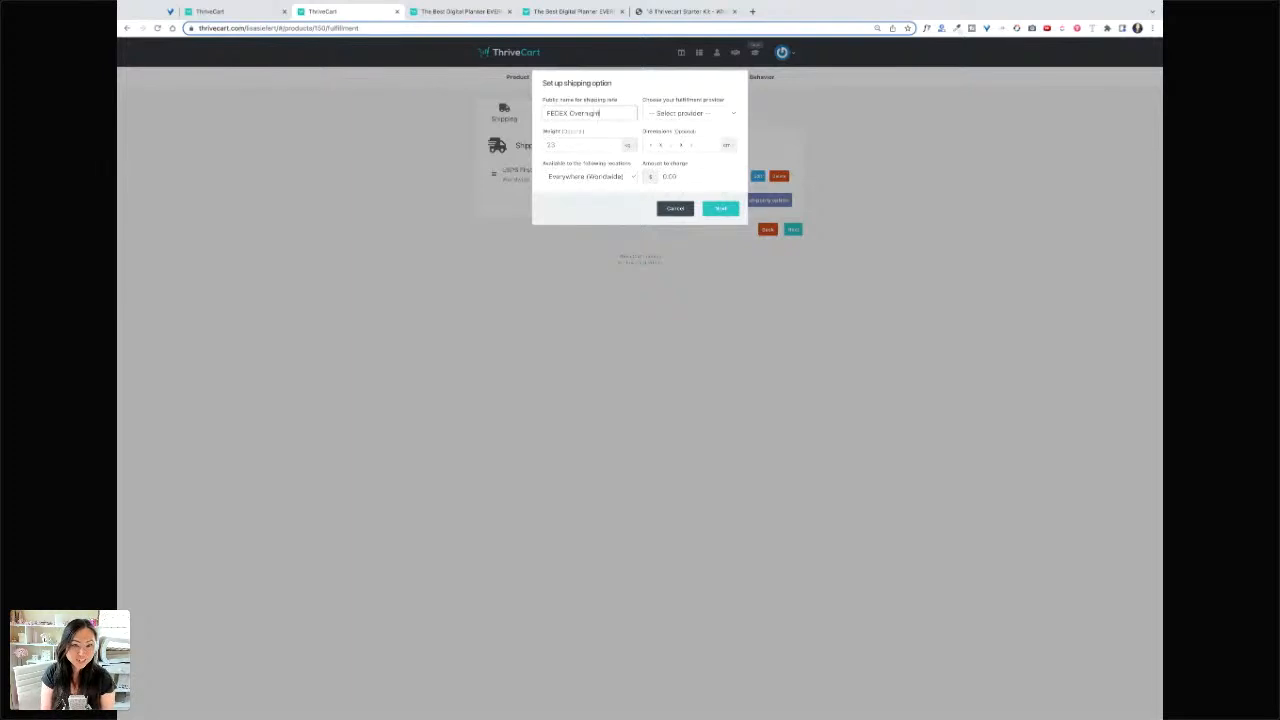
type("t Shipping")
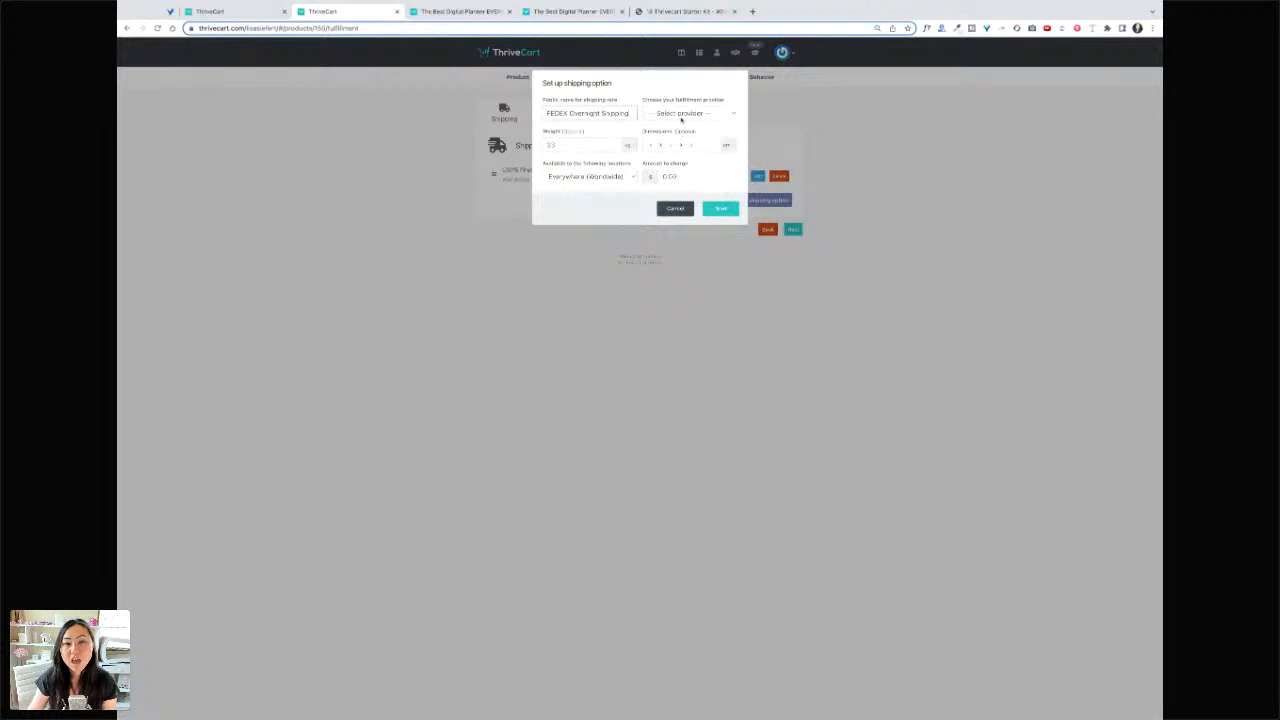
left_click(683, 116)
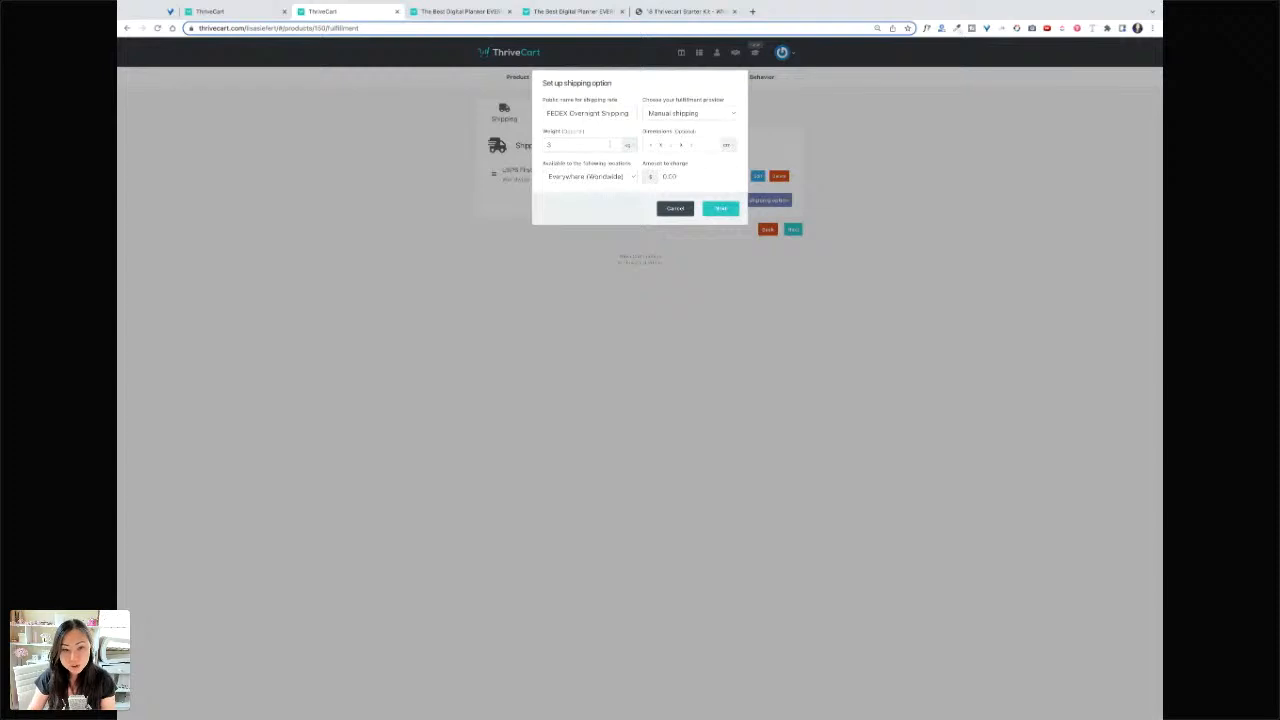
left_click(629, 147)
left_click(652, 146)
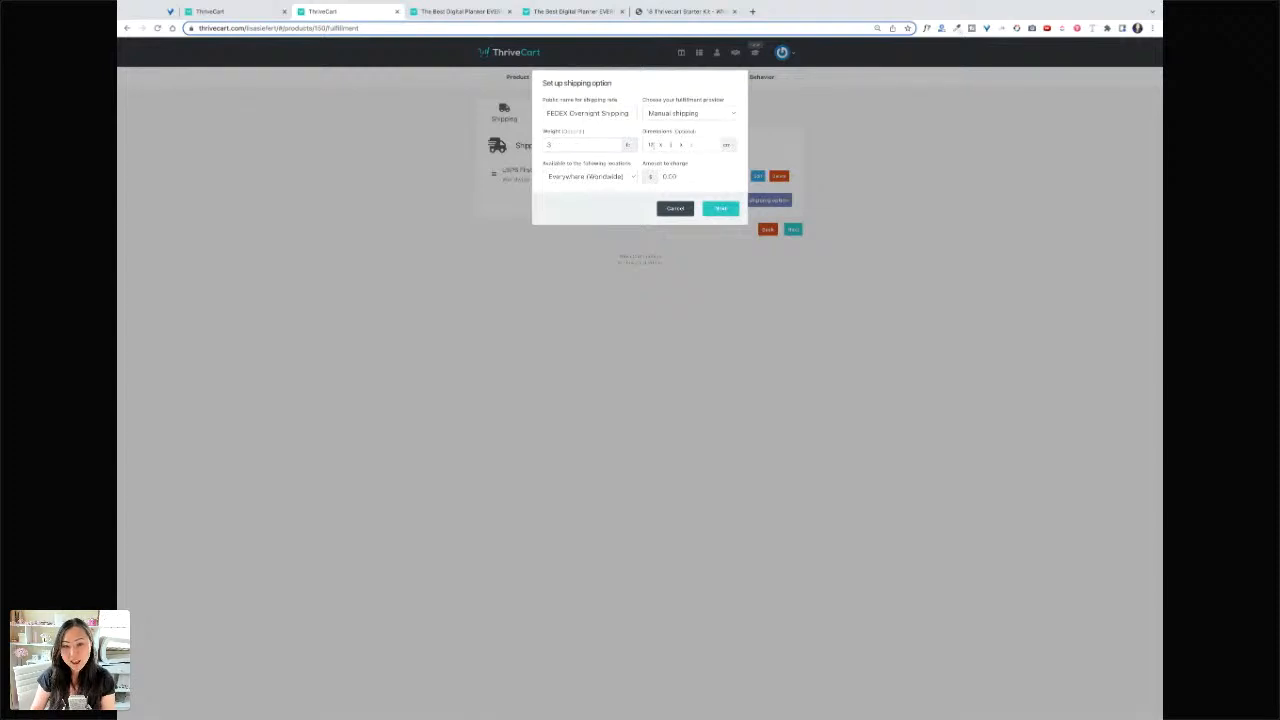
left_click(726, 146)
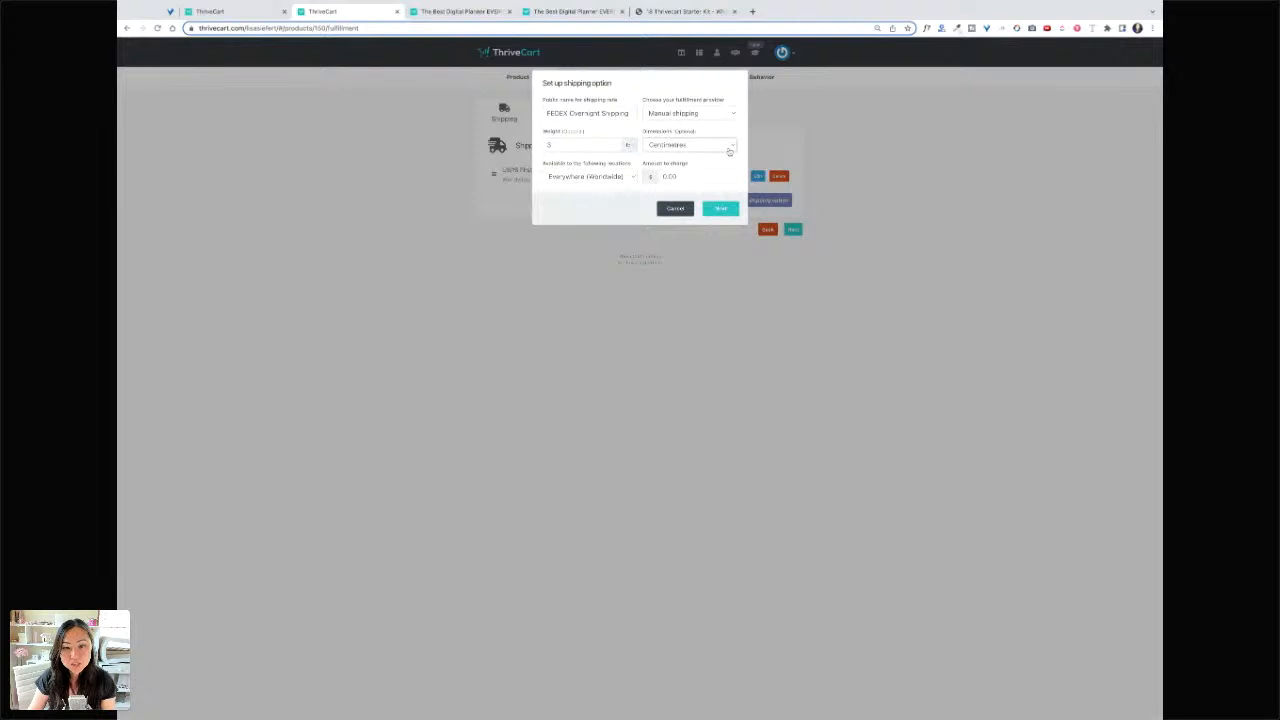
left_click(729, 151)
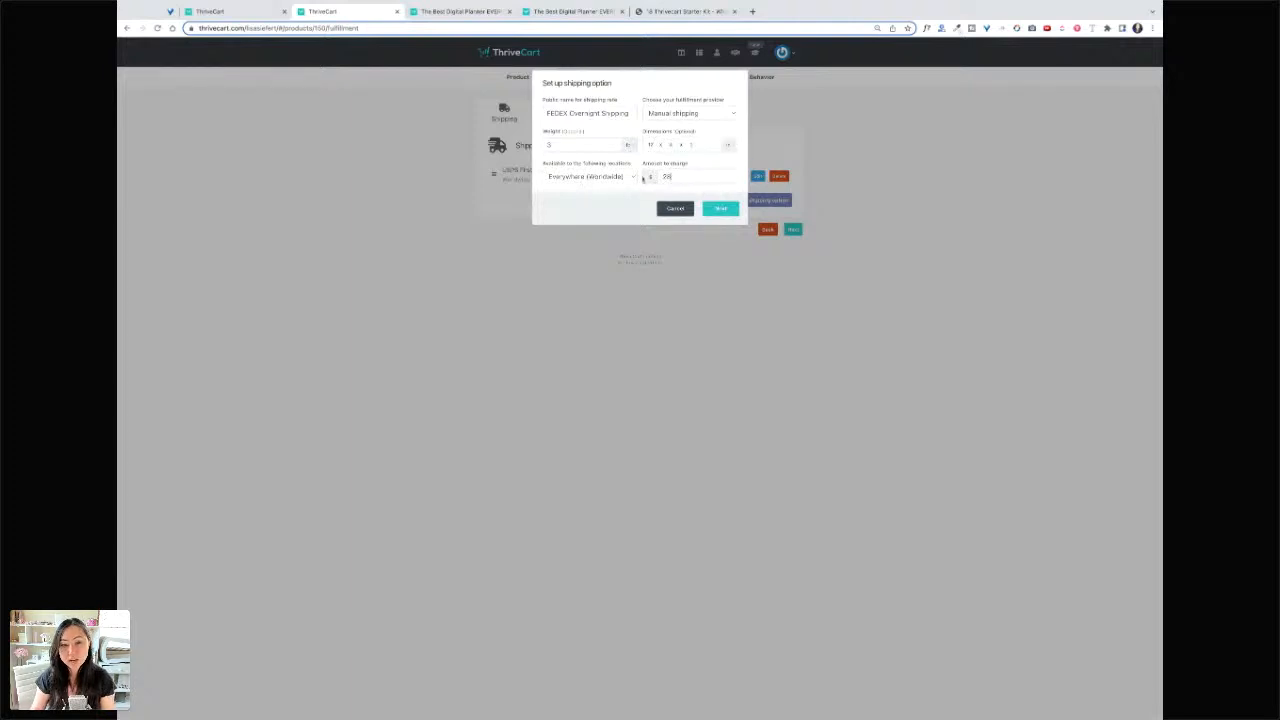
- Keep it always available, label it 'FEDEX Overnight', and save the rate
left_click(722, 211)
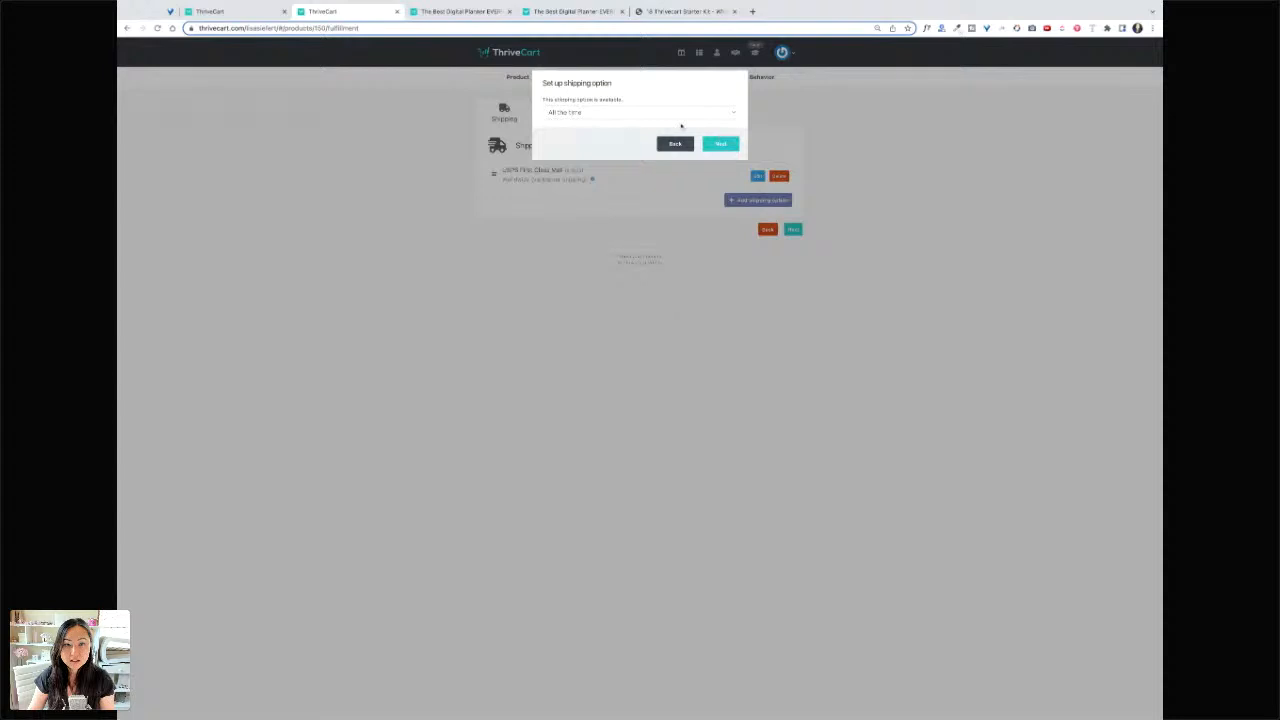
left_click(722, 144)
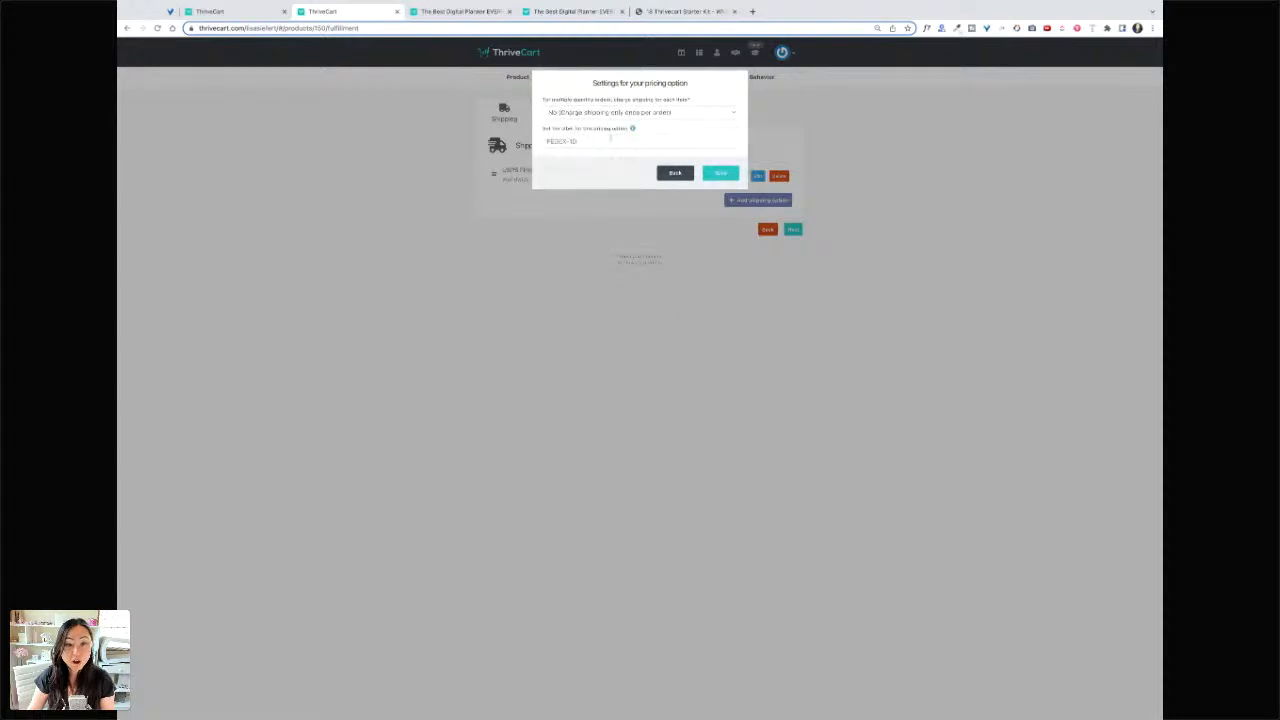
type("Fl")
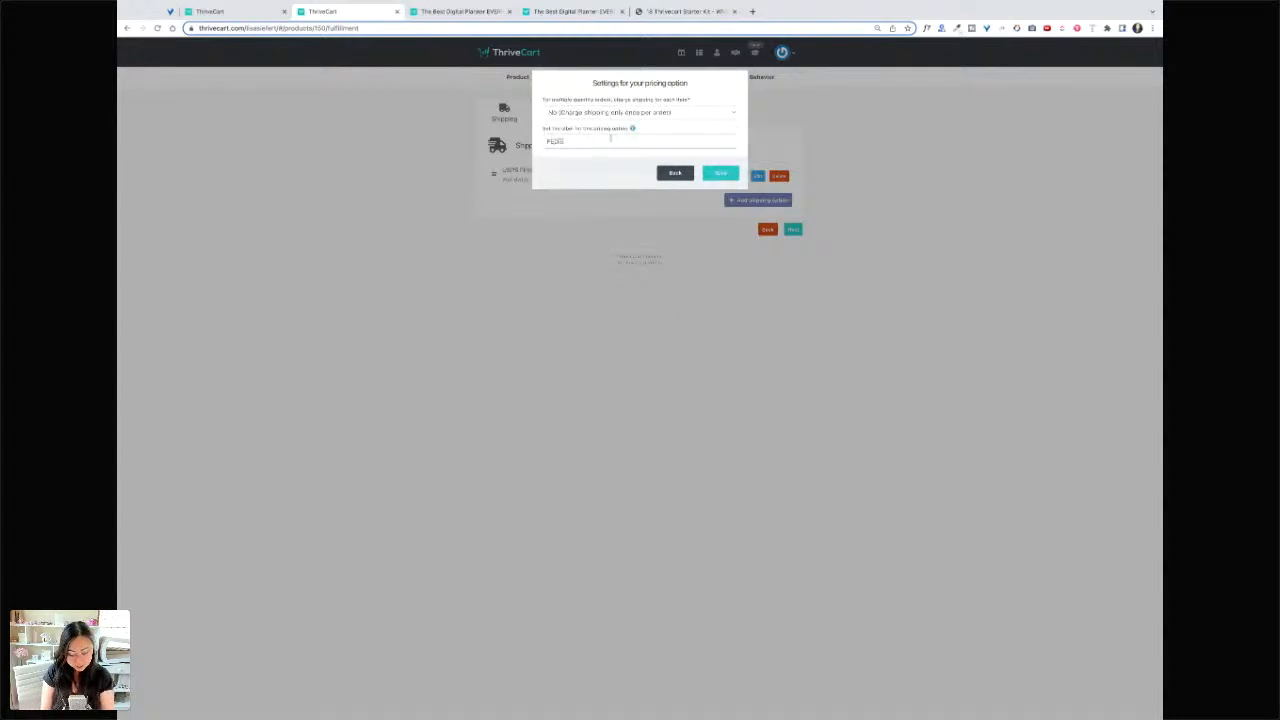
type("DEX Overnight")
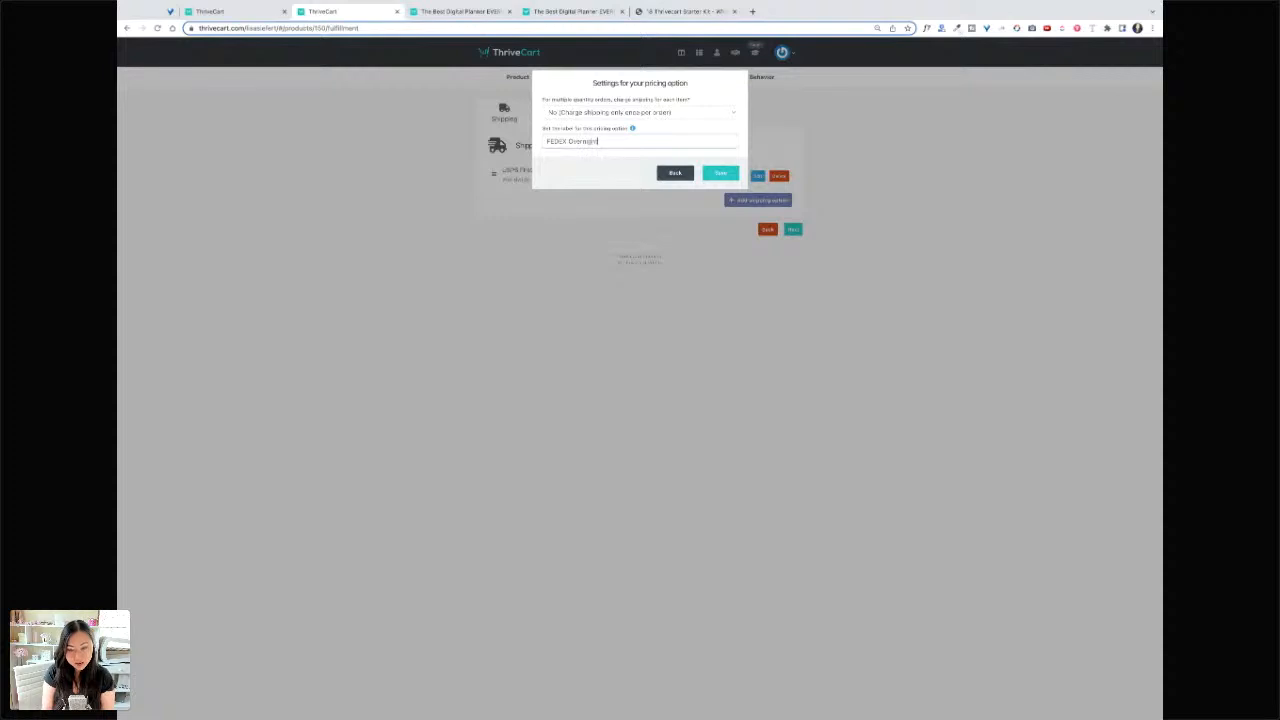
left_click(720, 174)
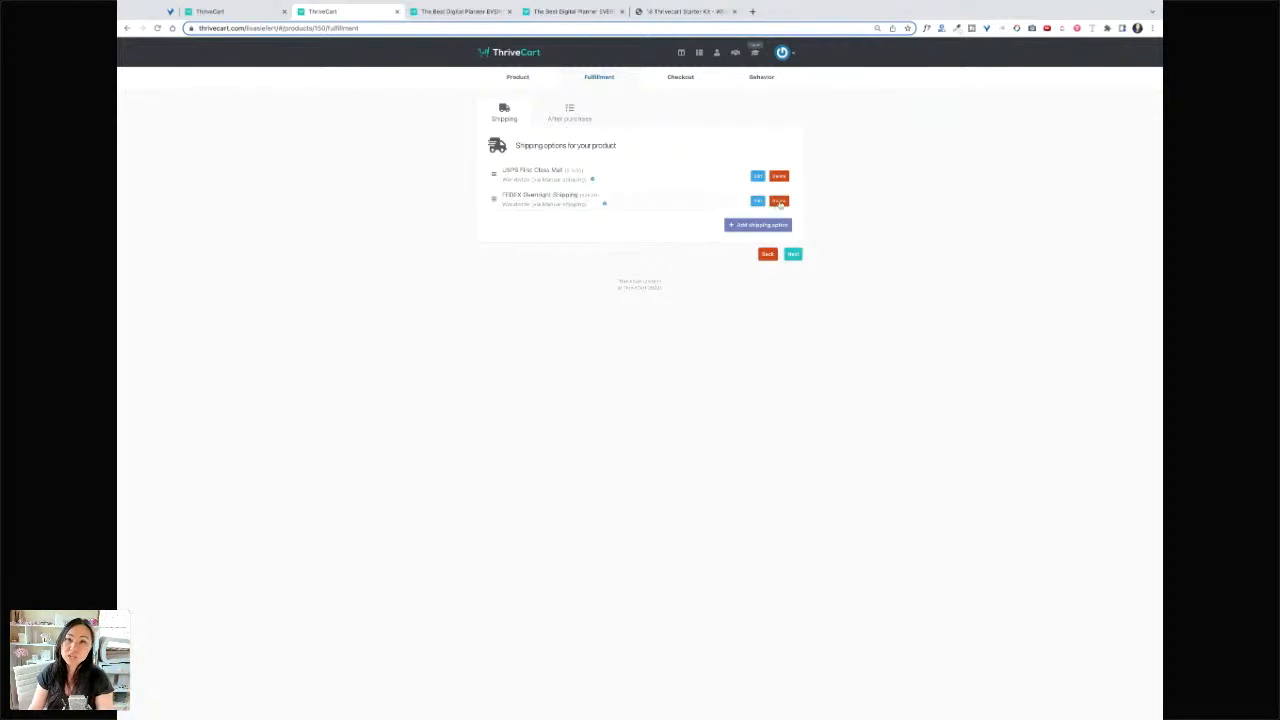
- Open the cart design editor and make the checkout a single-step cart
left_click(794, 254)
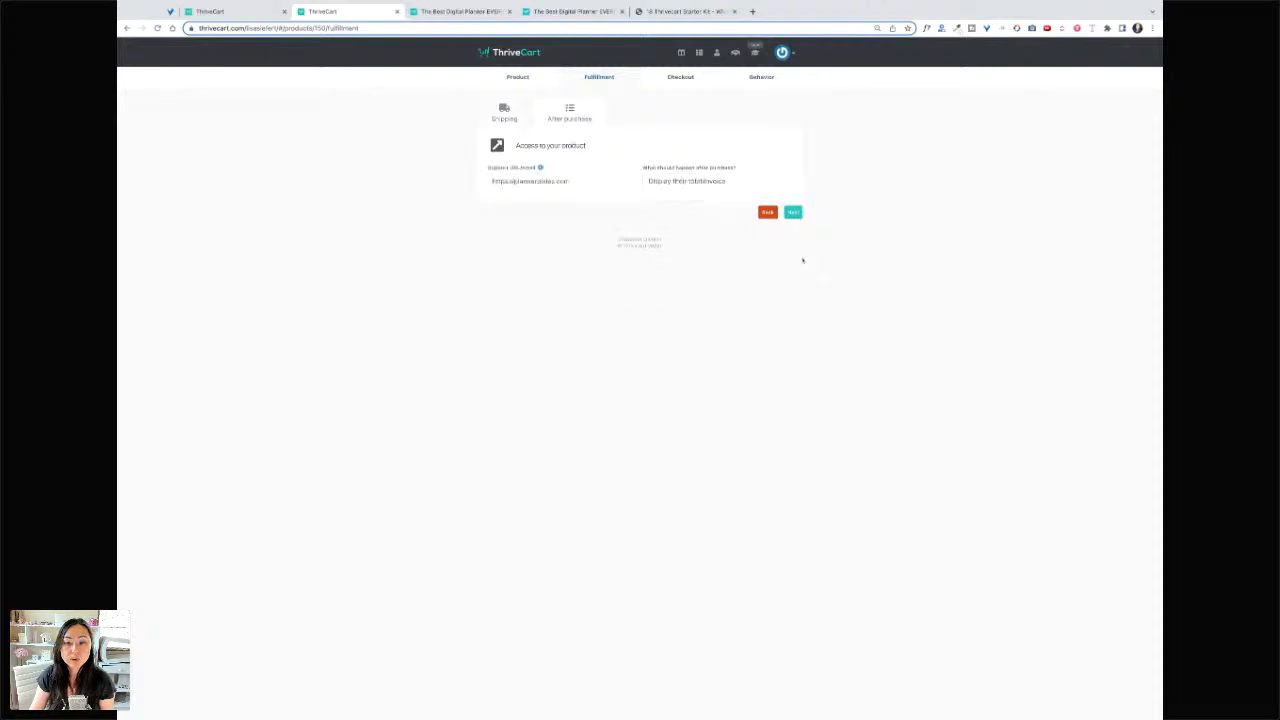
left_click(794, 213)
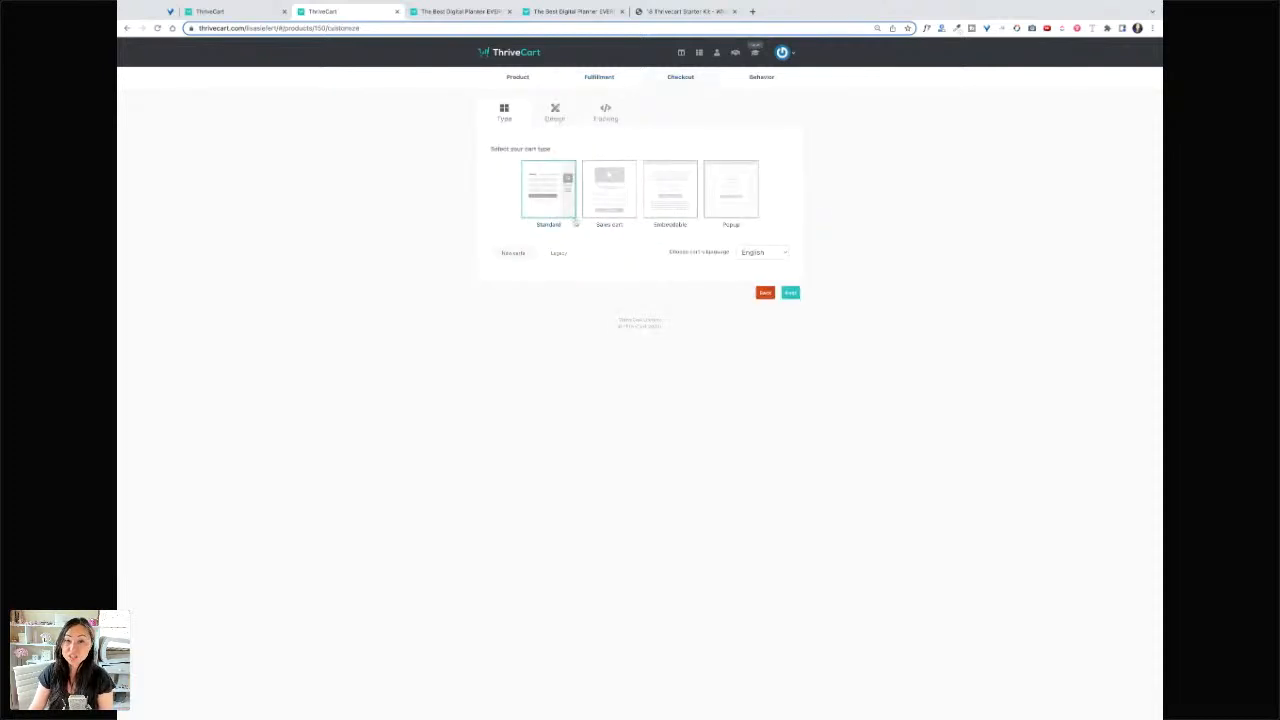
left_click(556, 112)
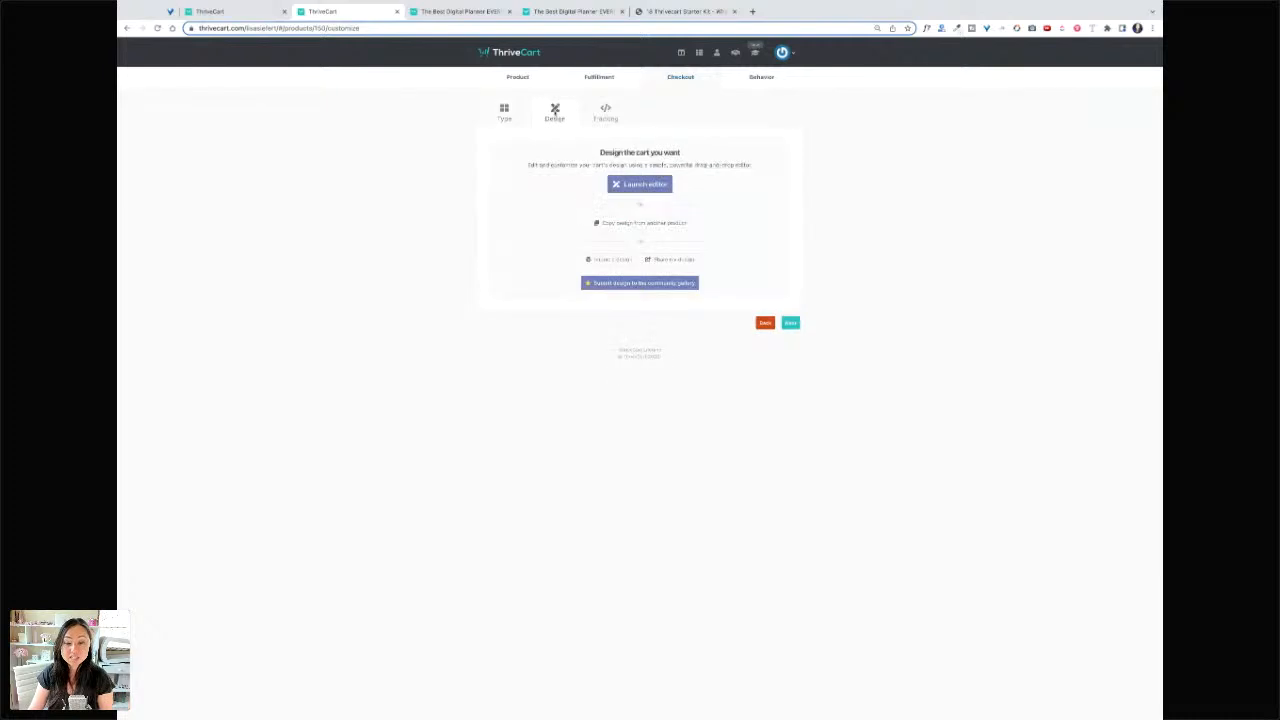
left_click(649, 181)
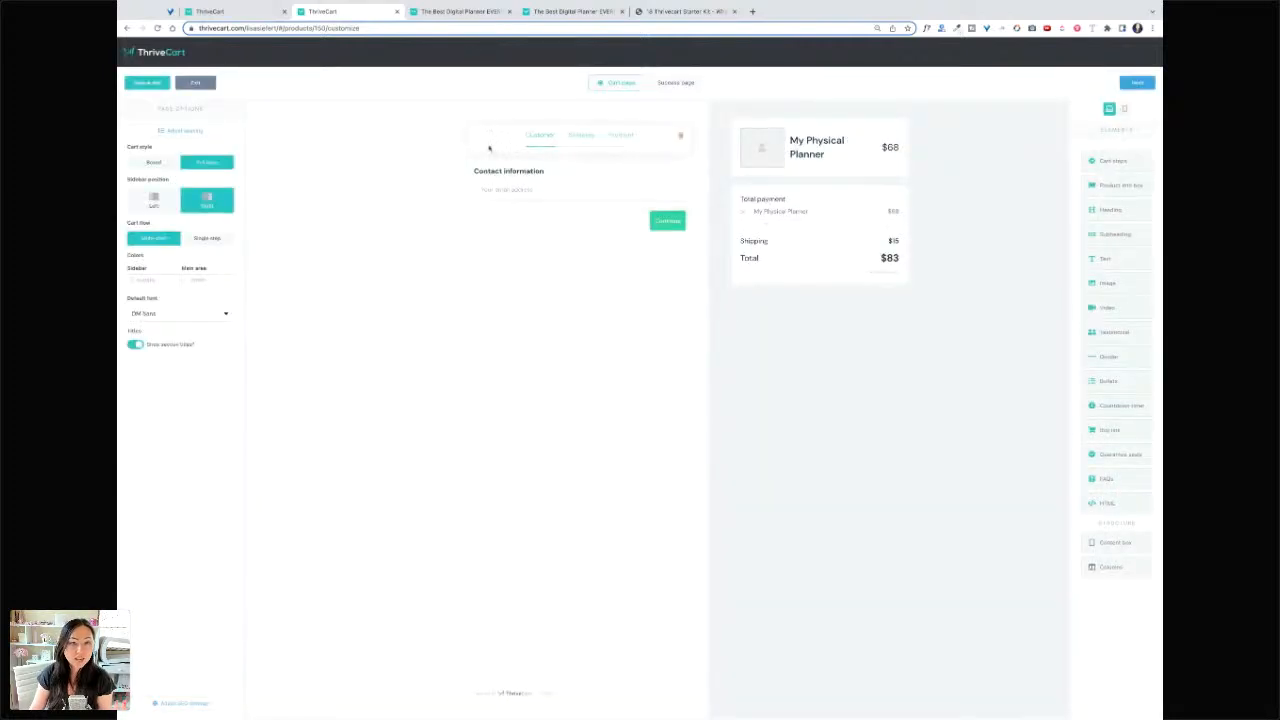
left_click(208, 238)
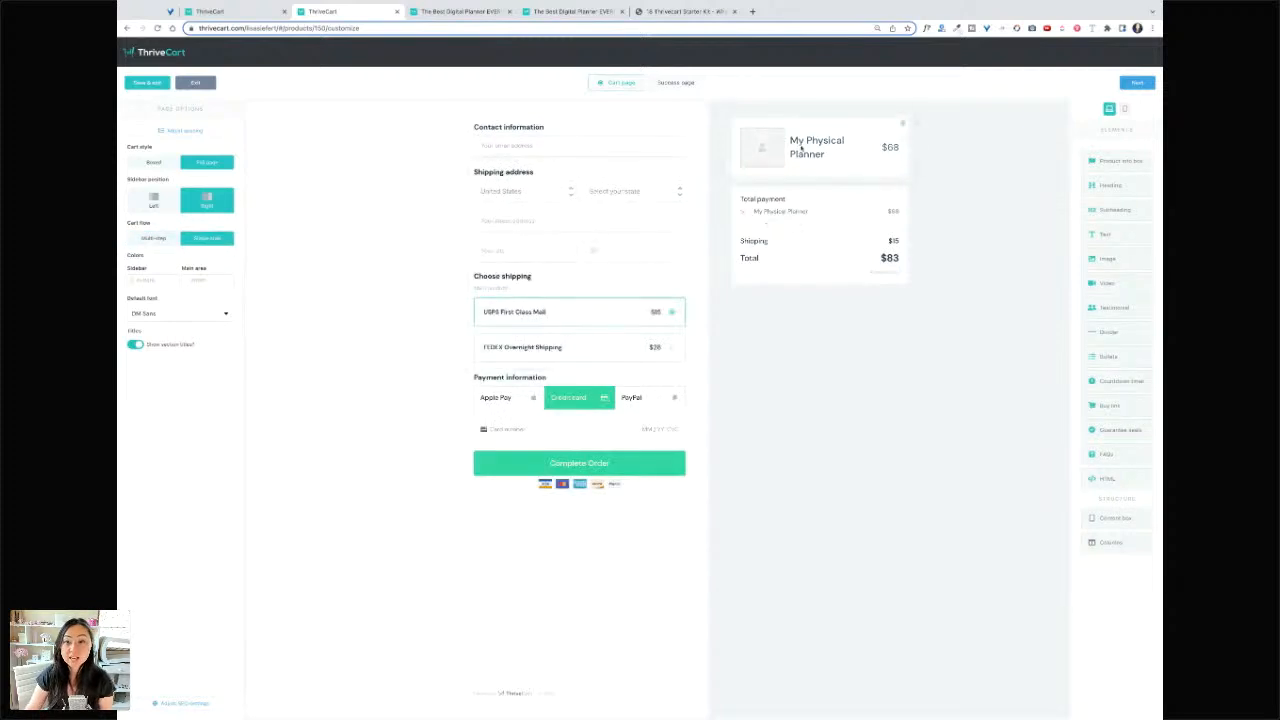
- Add an image to the product card and drop an image block into the checkout header
left_click(759, 146)
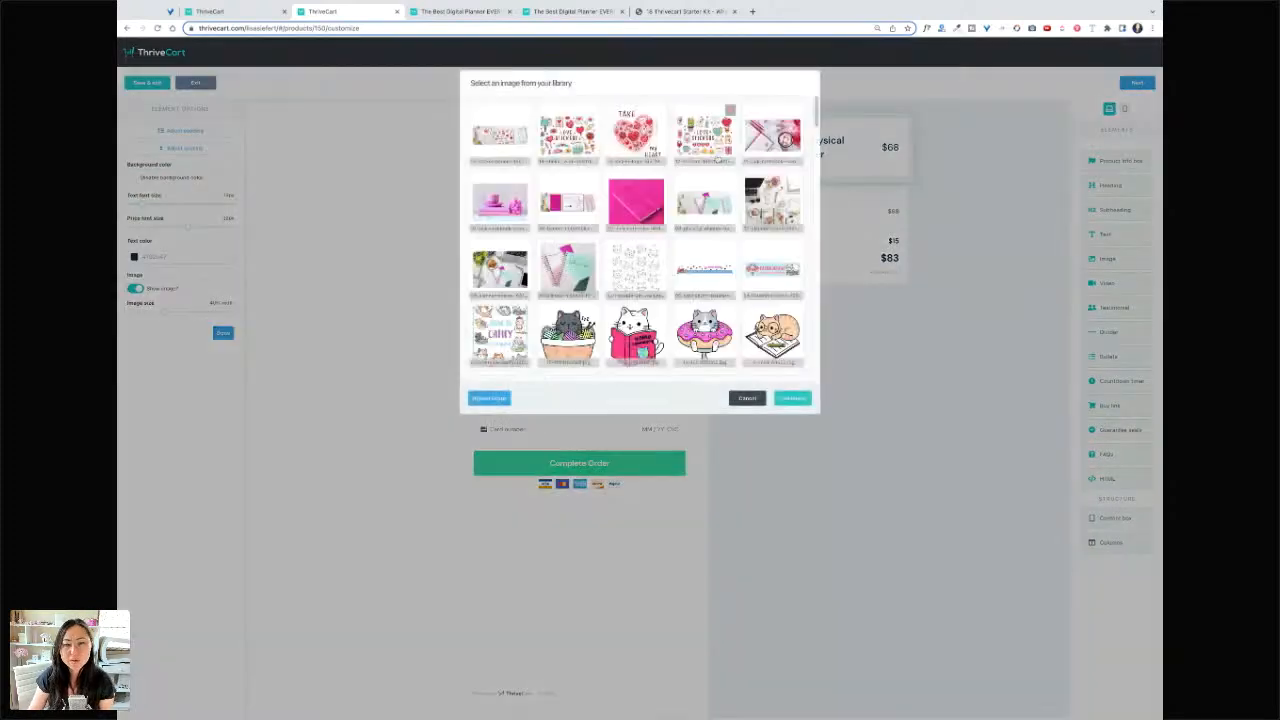
scroll(644, 235, "down", 3)
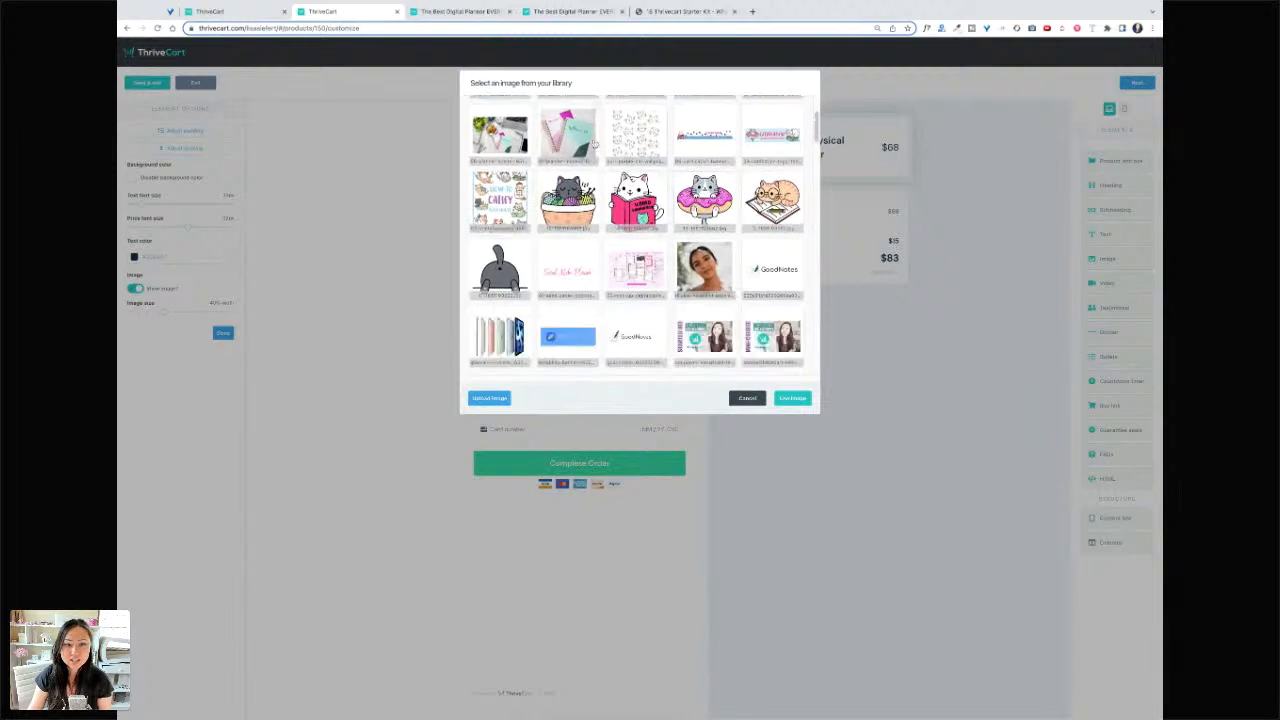
left_click(792, 398)
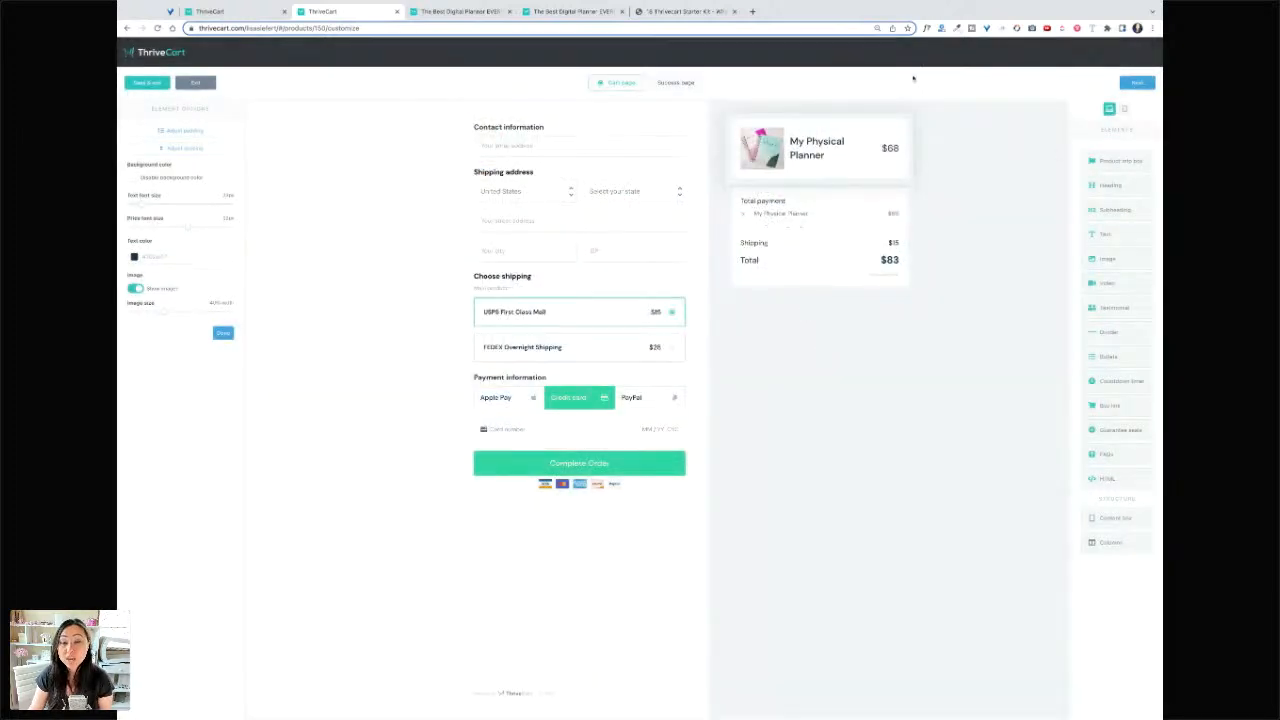
mouse_move(1128, 262)
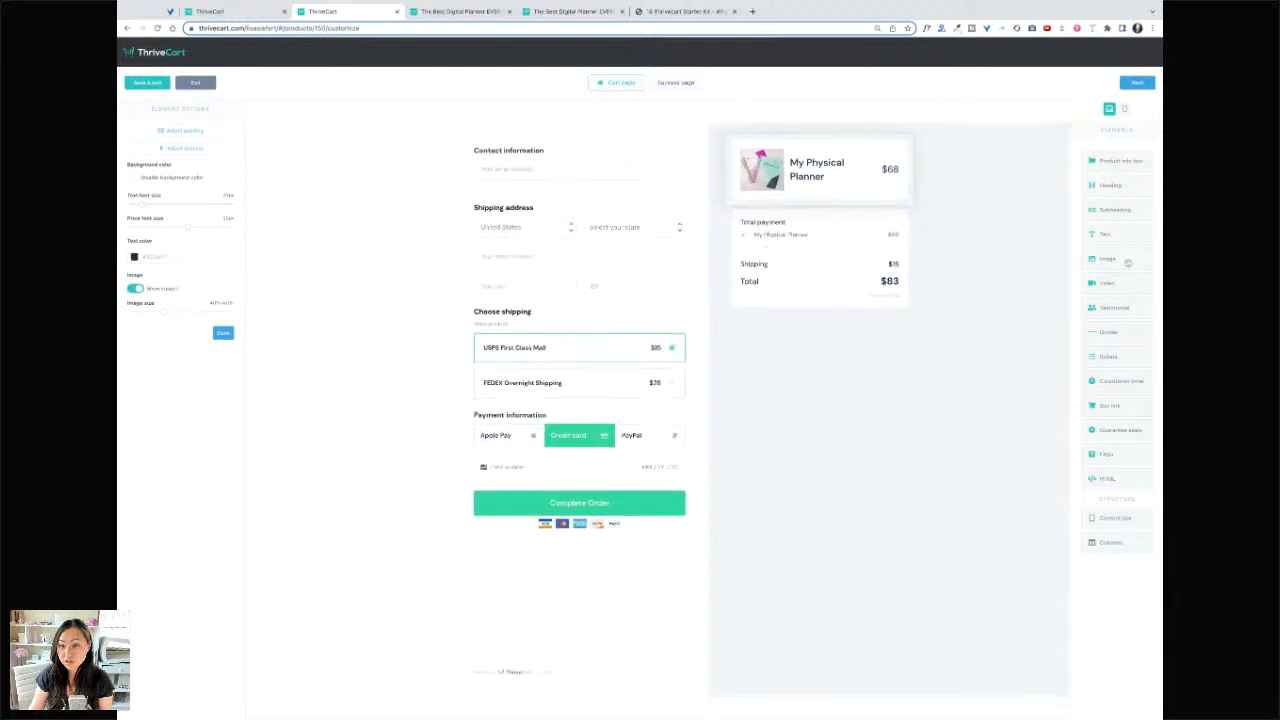
left_click_drag(1128, 262, 657, 148)
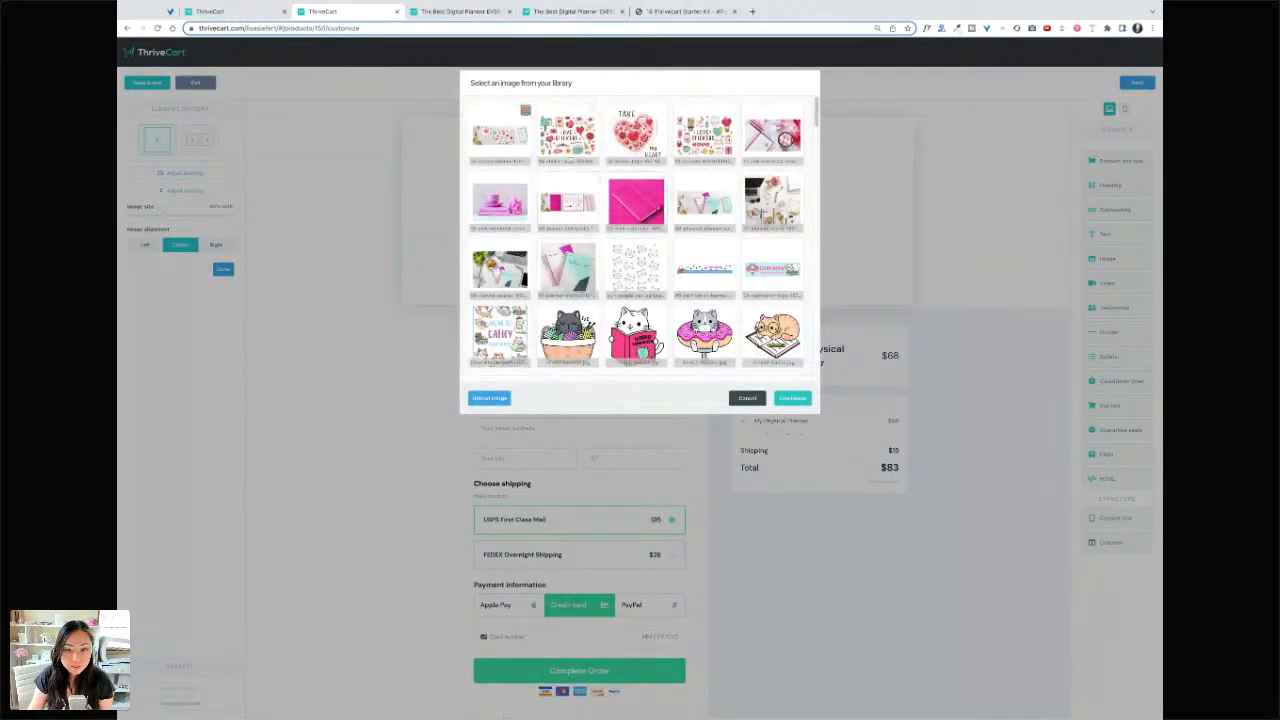
- Insert the planner photo and add a centred 'Daily Planner 2023' heading above it
left_click(792, 398)
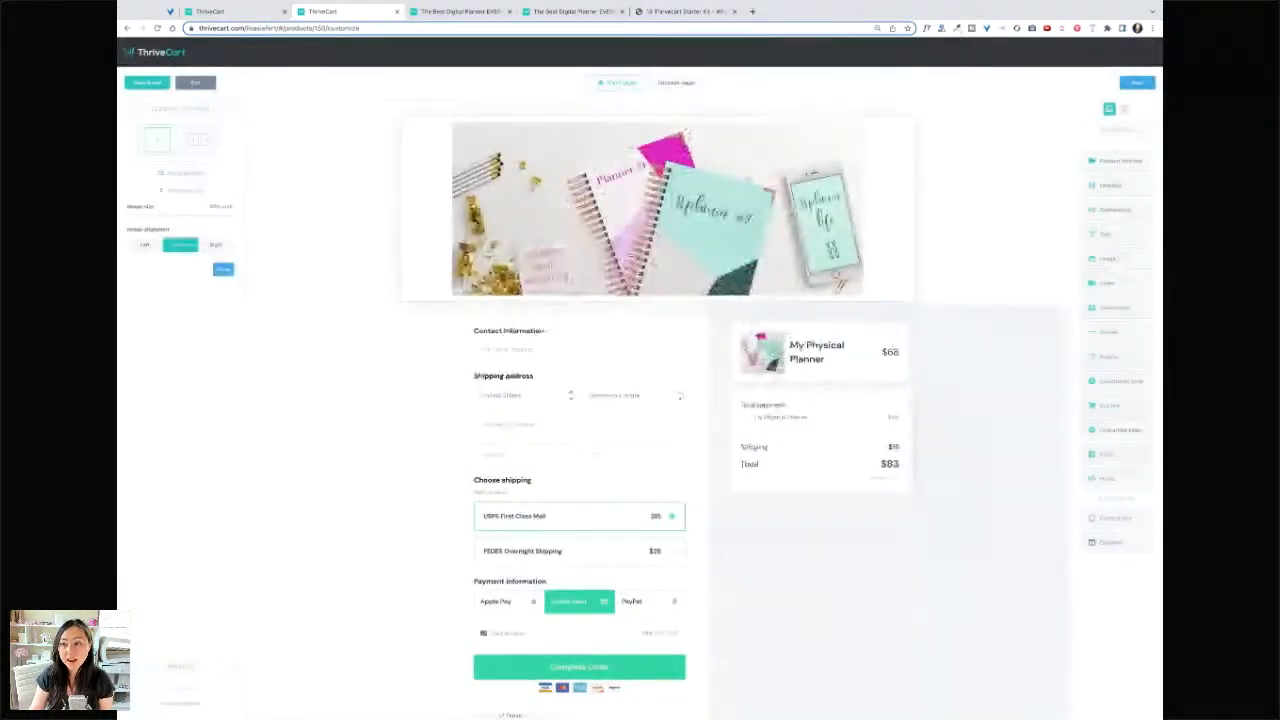
left_click_drag(1116, 187, 660, 152)
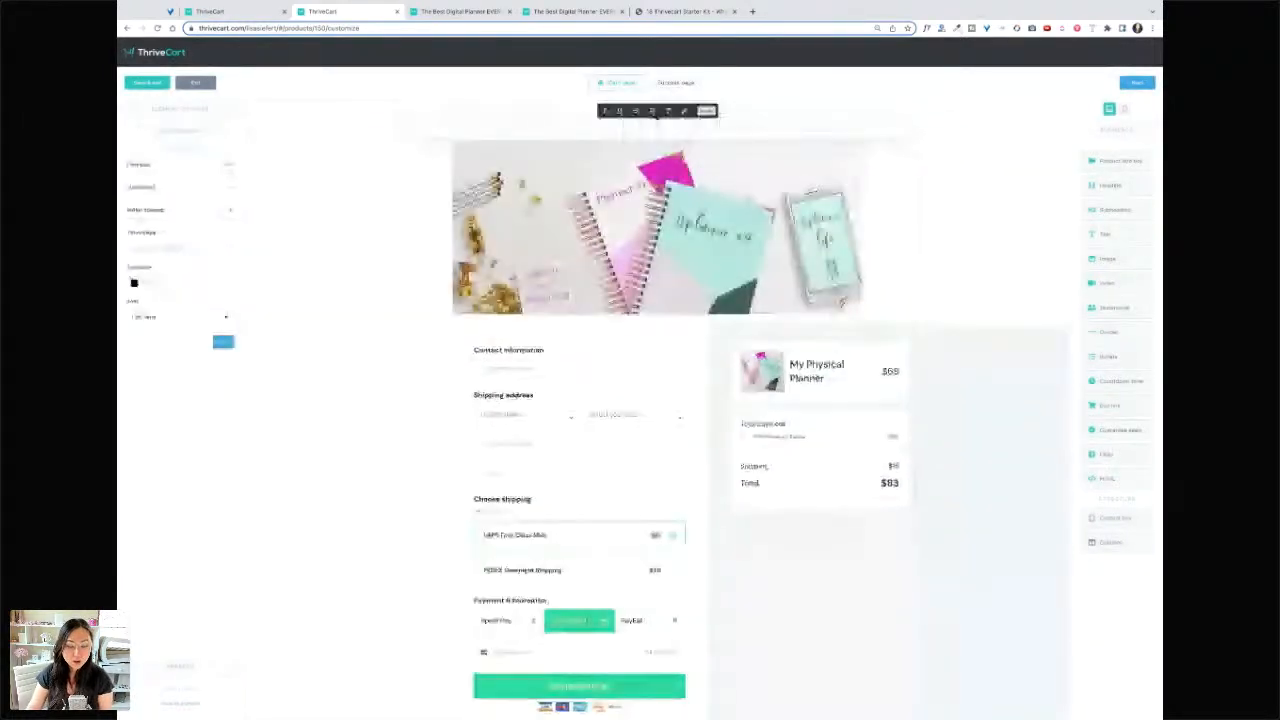
type("Daily Planner 2023")
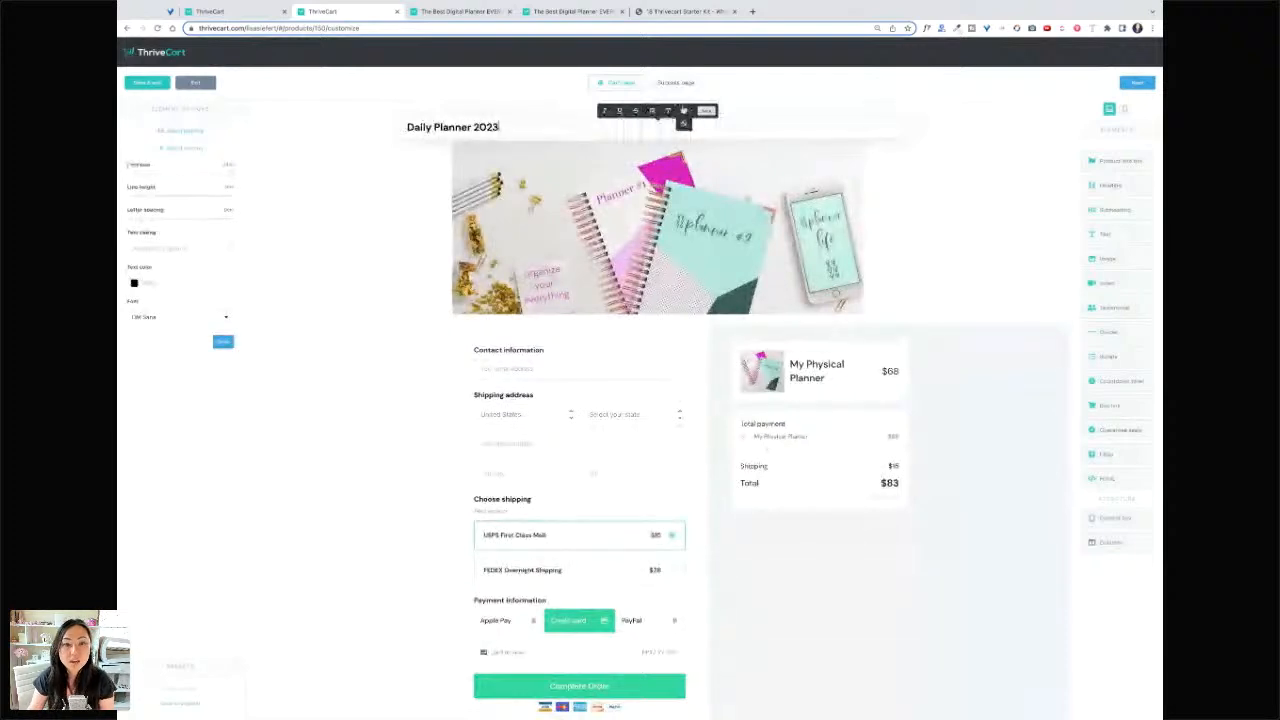
left_click(652, 111)
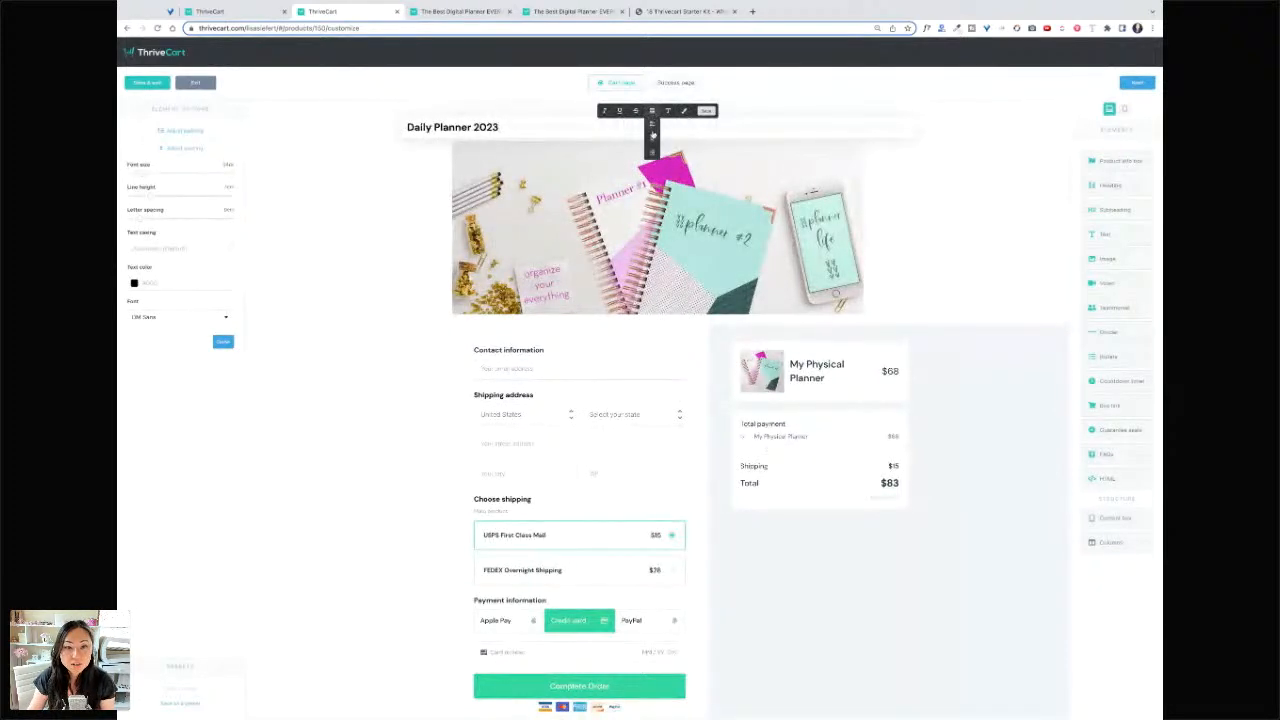
left_click(652, 137)
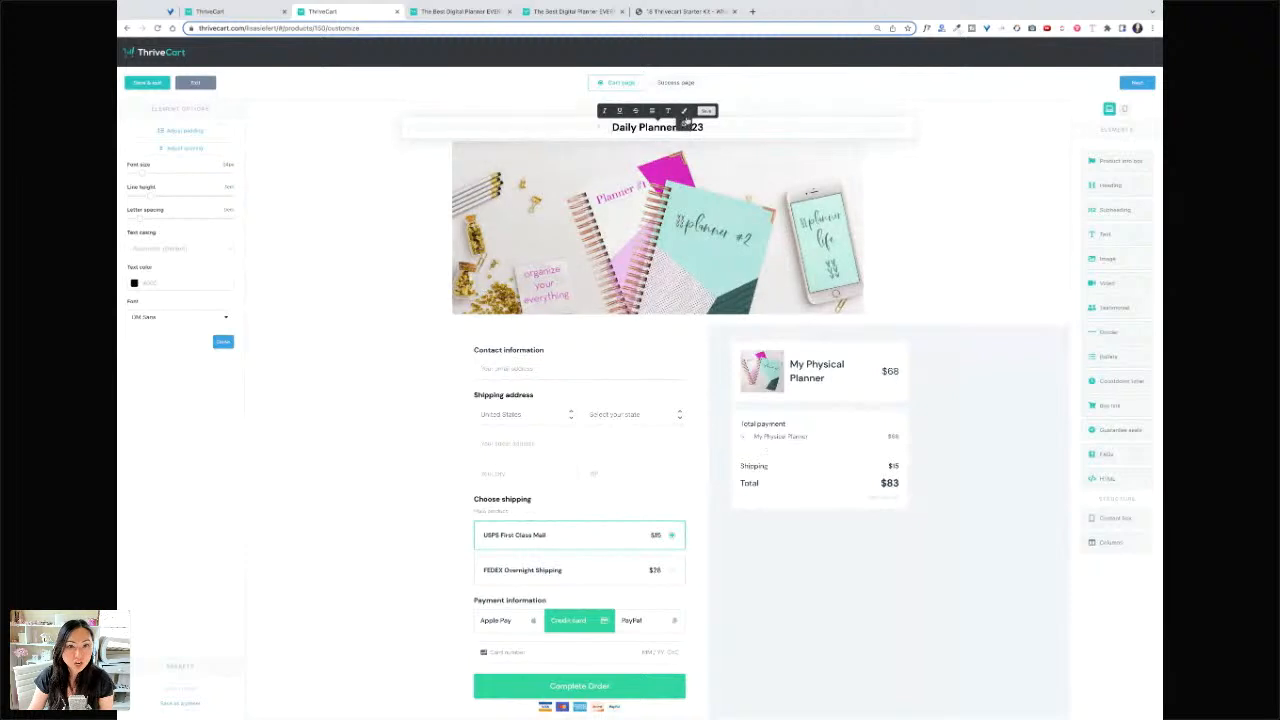
- Colour the heading text teal
left_click(134, 283)
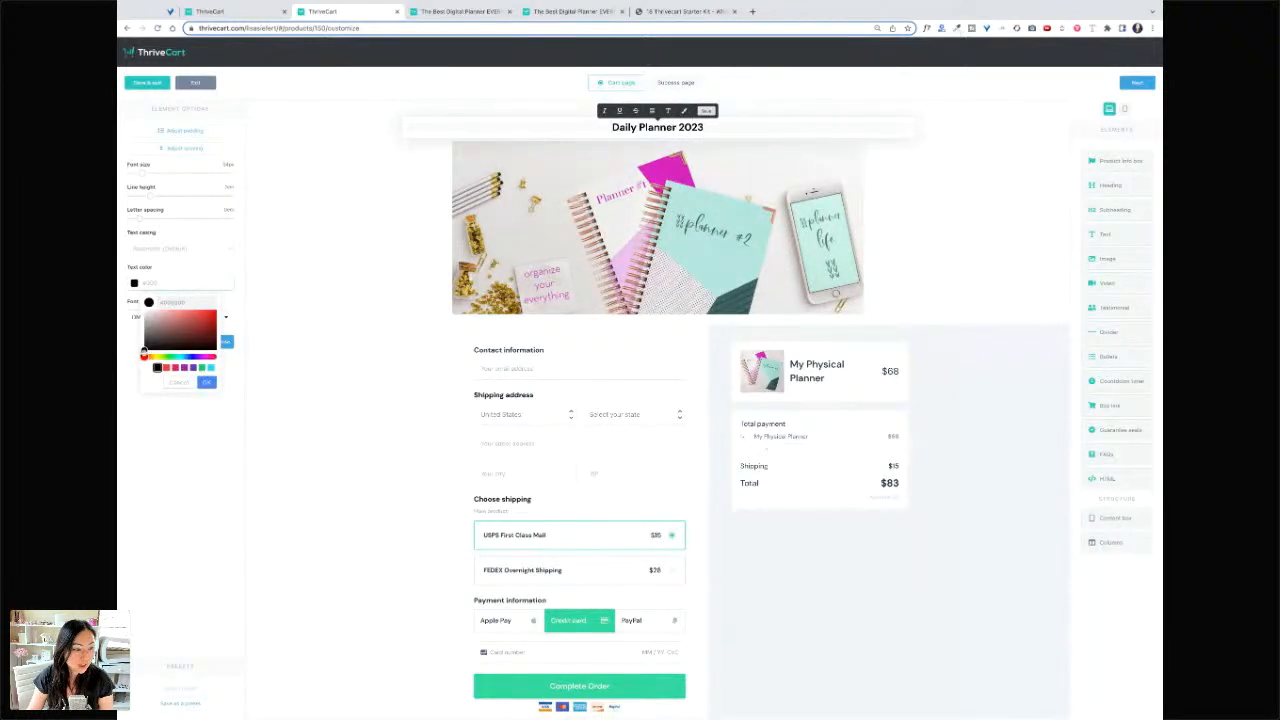
left_click_drag(146, 350, 170, 351)
left_click(143, 357)
left_click(199, 326)
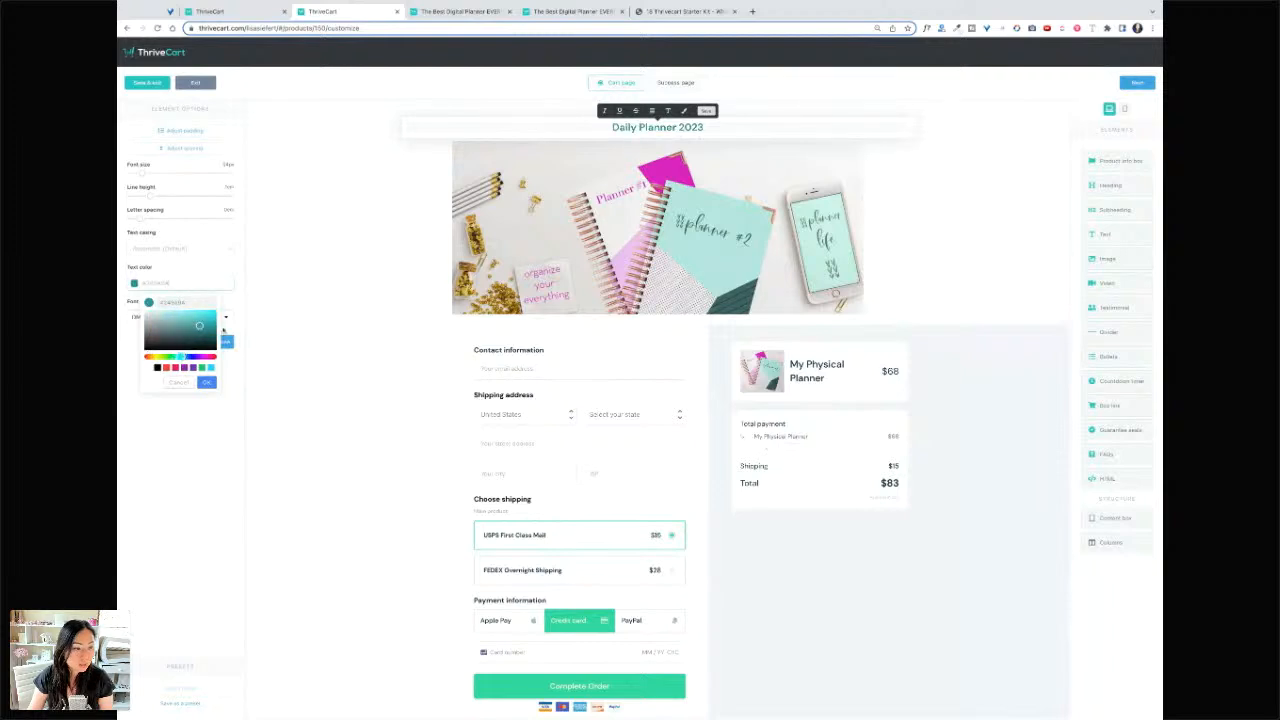
left_click(207, 327)
left_click(204, 382)
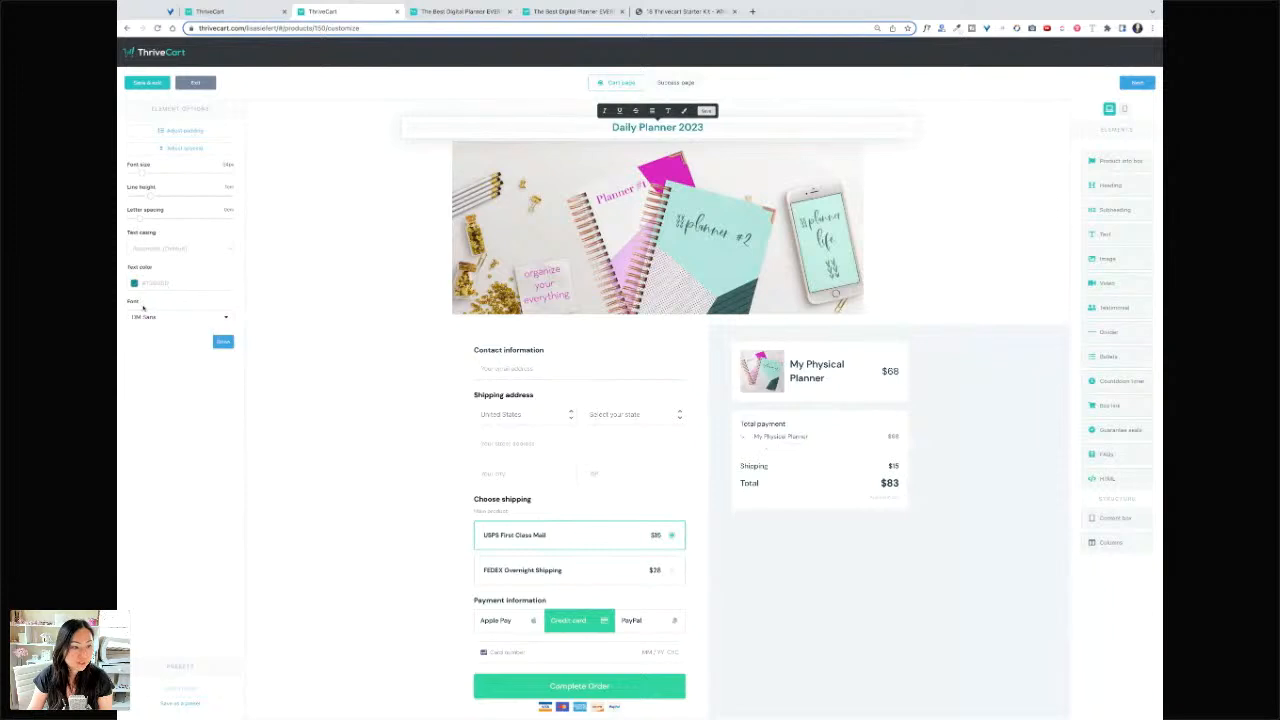
- Set the heading font to Bebas Neue with a larger size and wider letter spacing
left_click(203, 319)
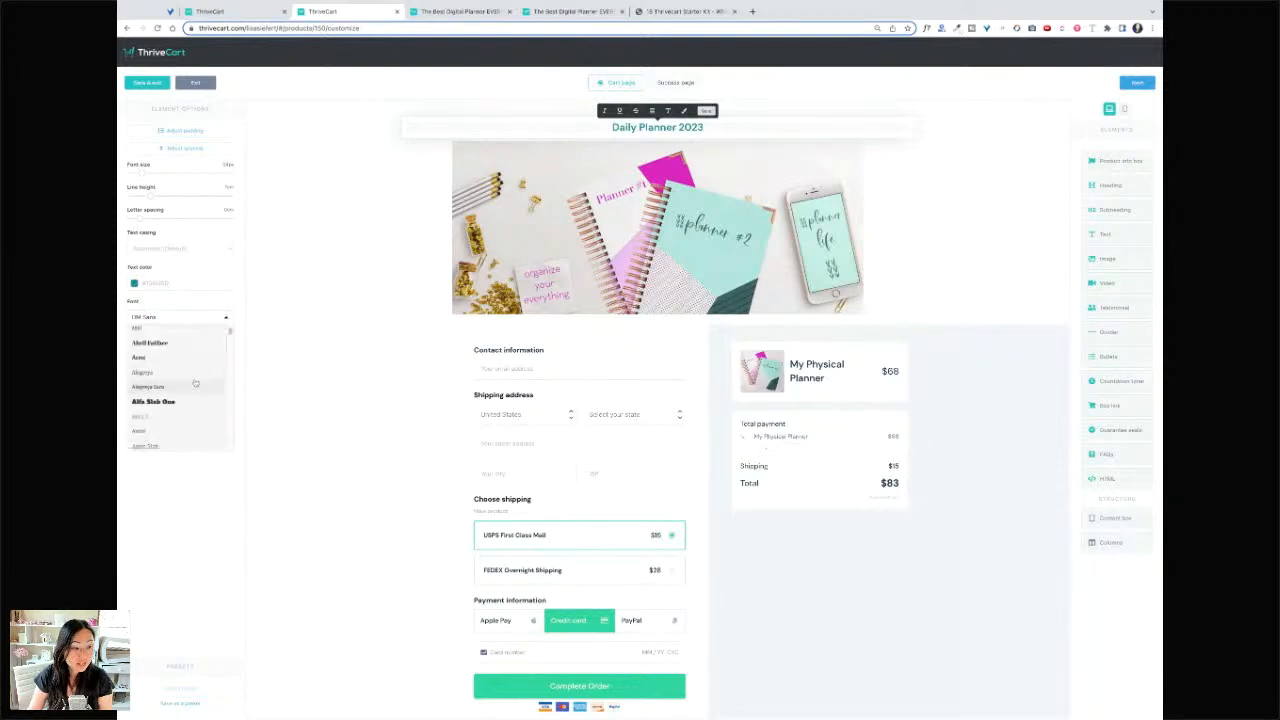
left_click(182, 352)
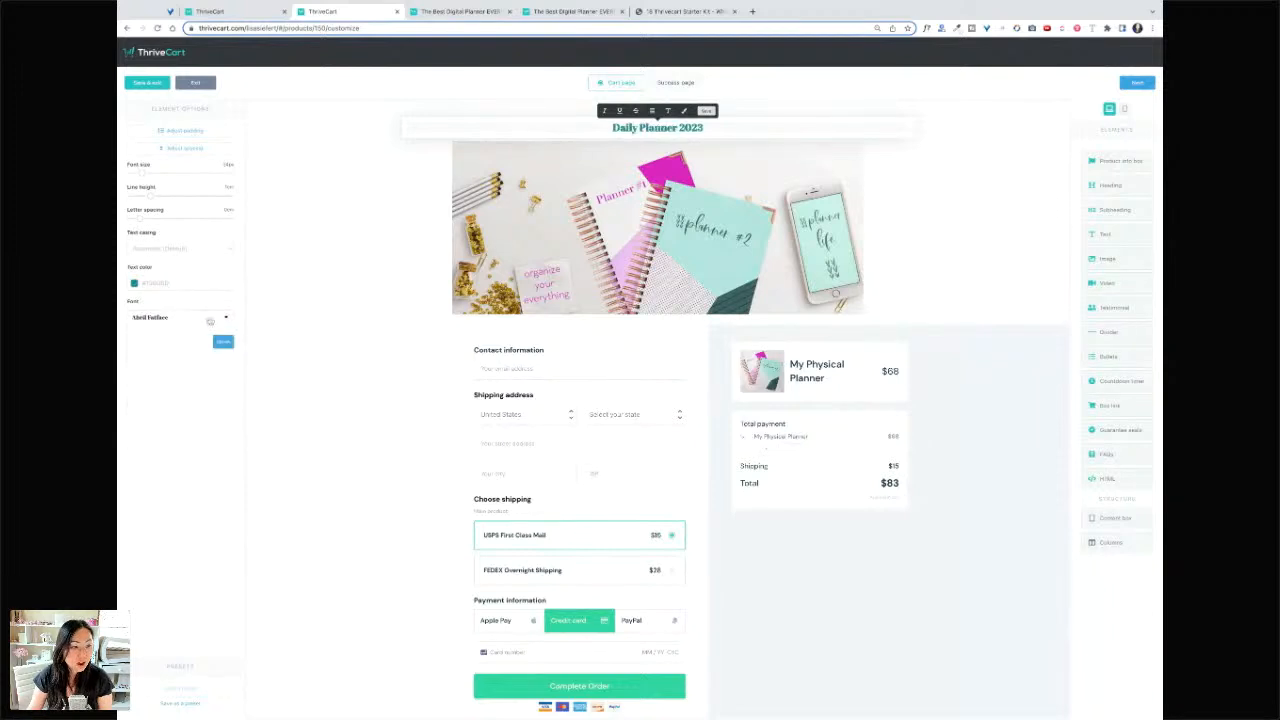
left_click(210, 320)
scroll(188, 385, "down", 2)
left_click(170, 358)
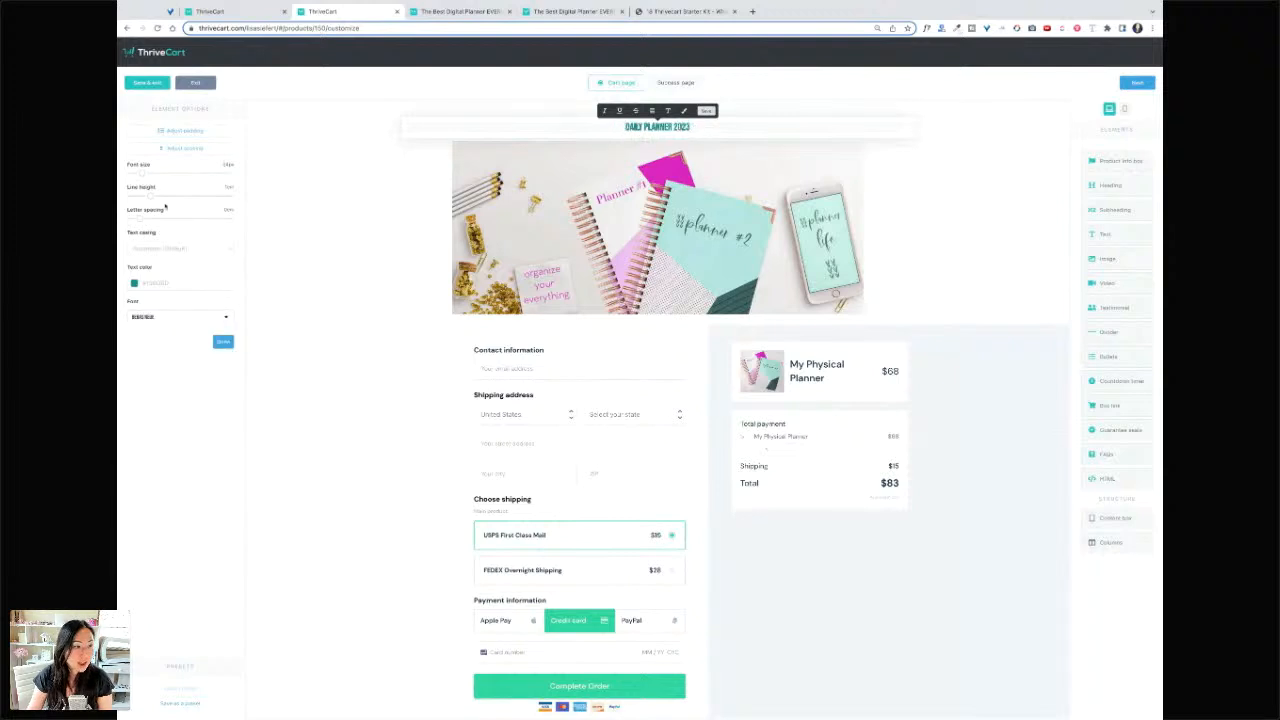
left_click(143, 175)
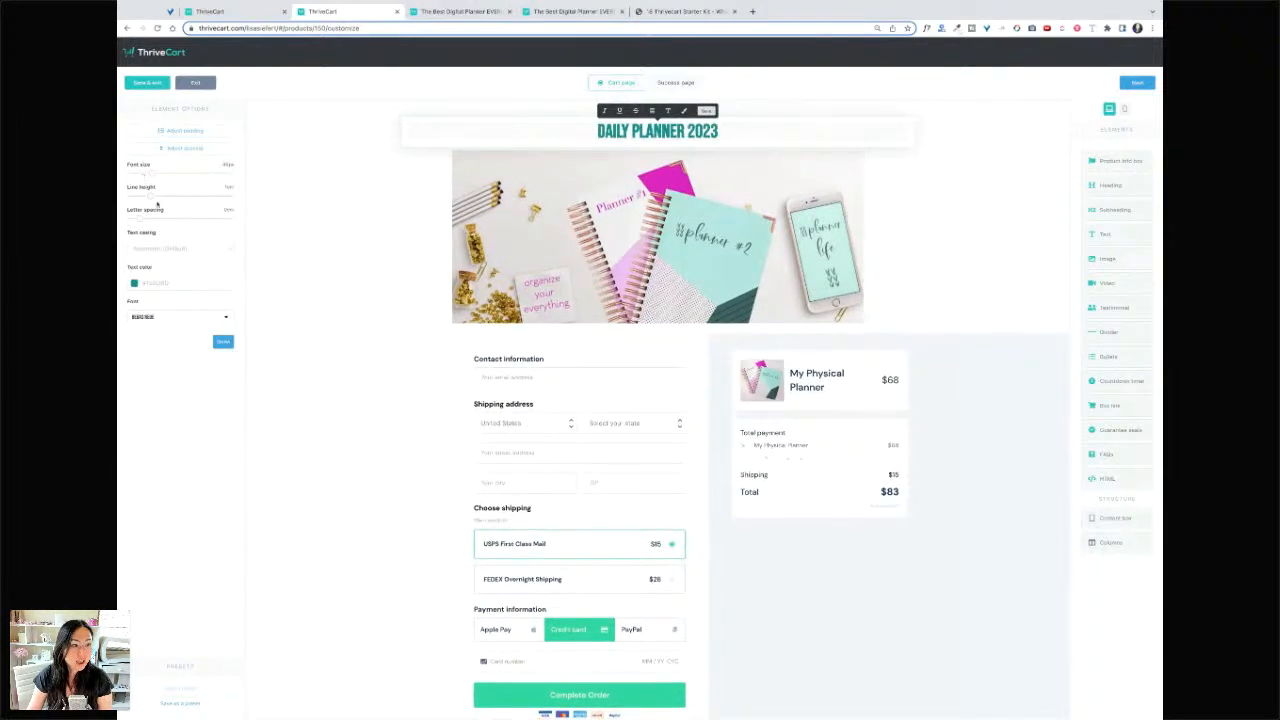
left_click_drag(138, 216, 143, 222)
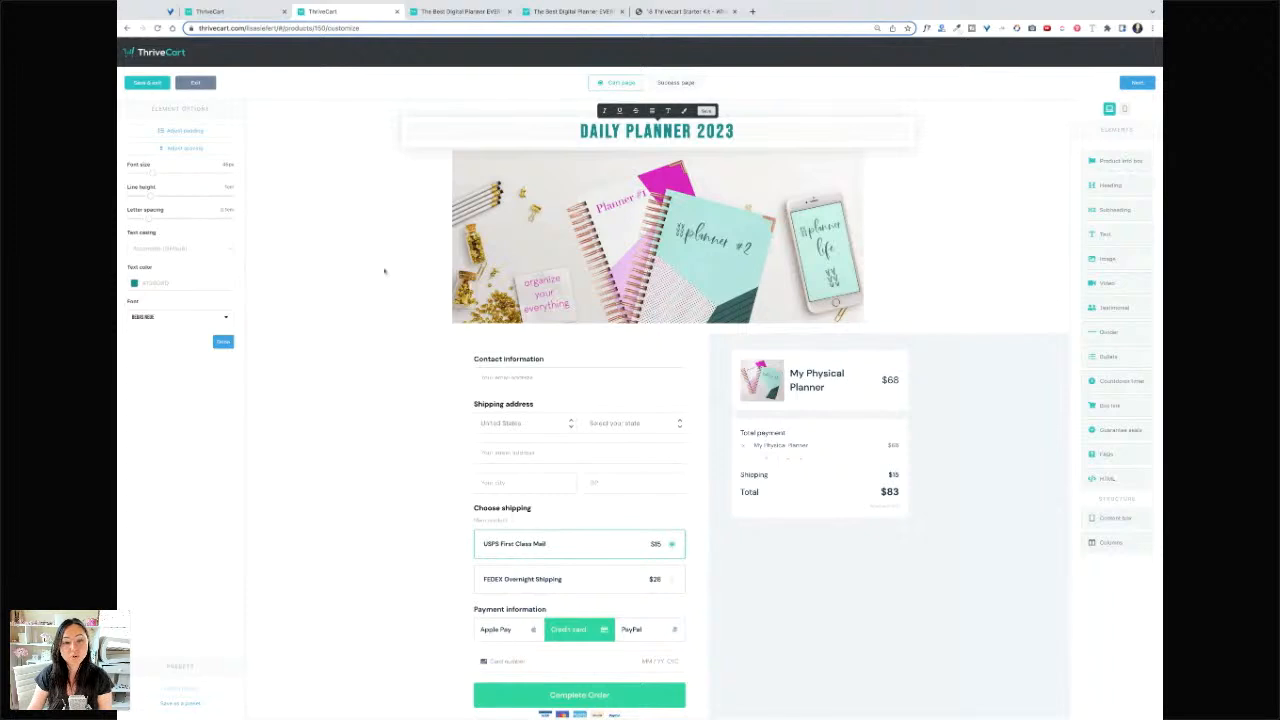
left_click(383, 272)
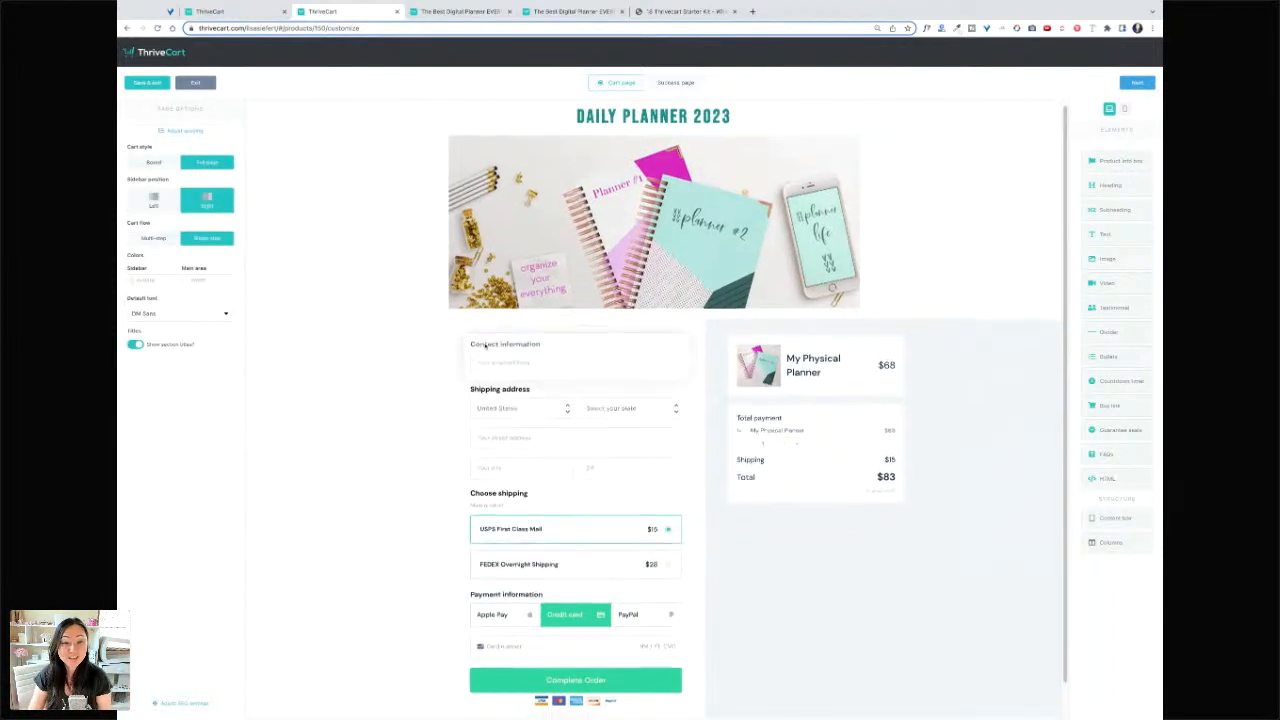
- Change the Complete Order button colour to dark teal
scroll(580, 620, "down", 1)
left_click(597, 645)
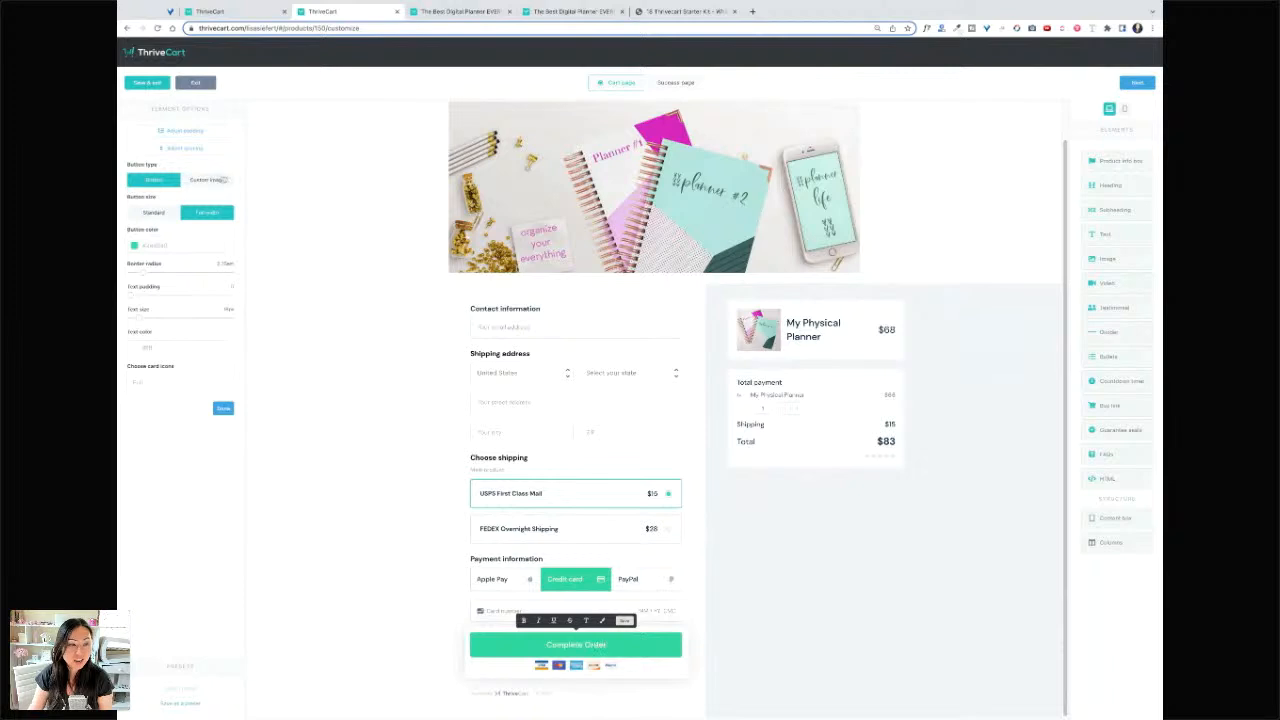
left_click(134, 245)
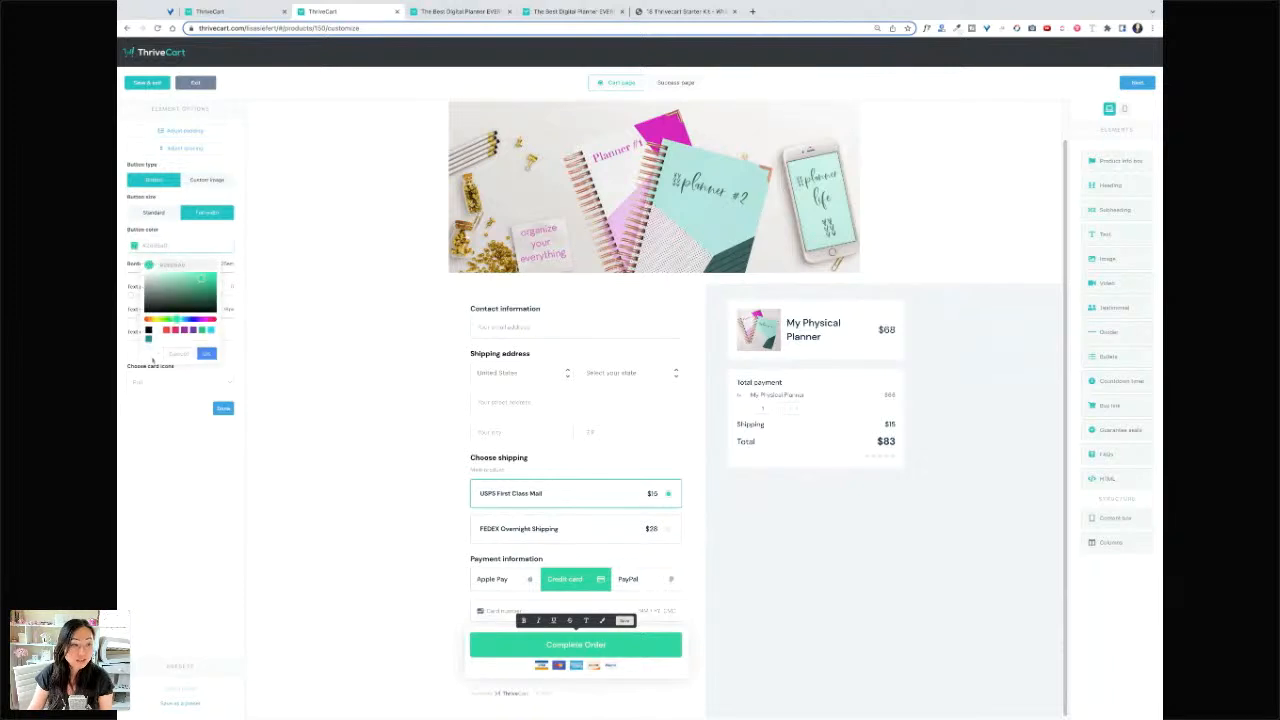
left_click(148, 338)
left_click(206, 353)
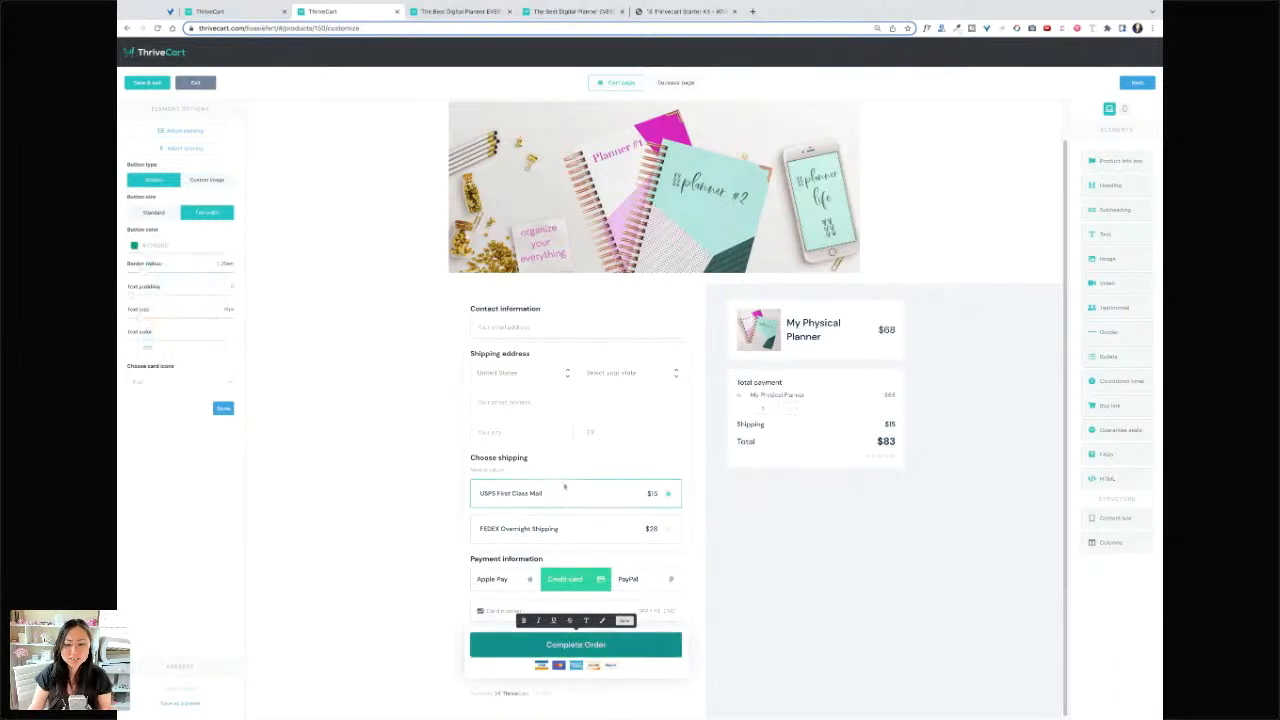
- Finish the order button, move past the Success page, and save and exit the cart design
left_click(886, 597)
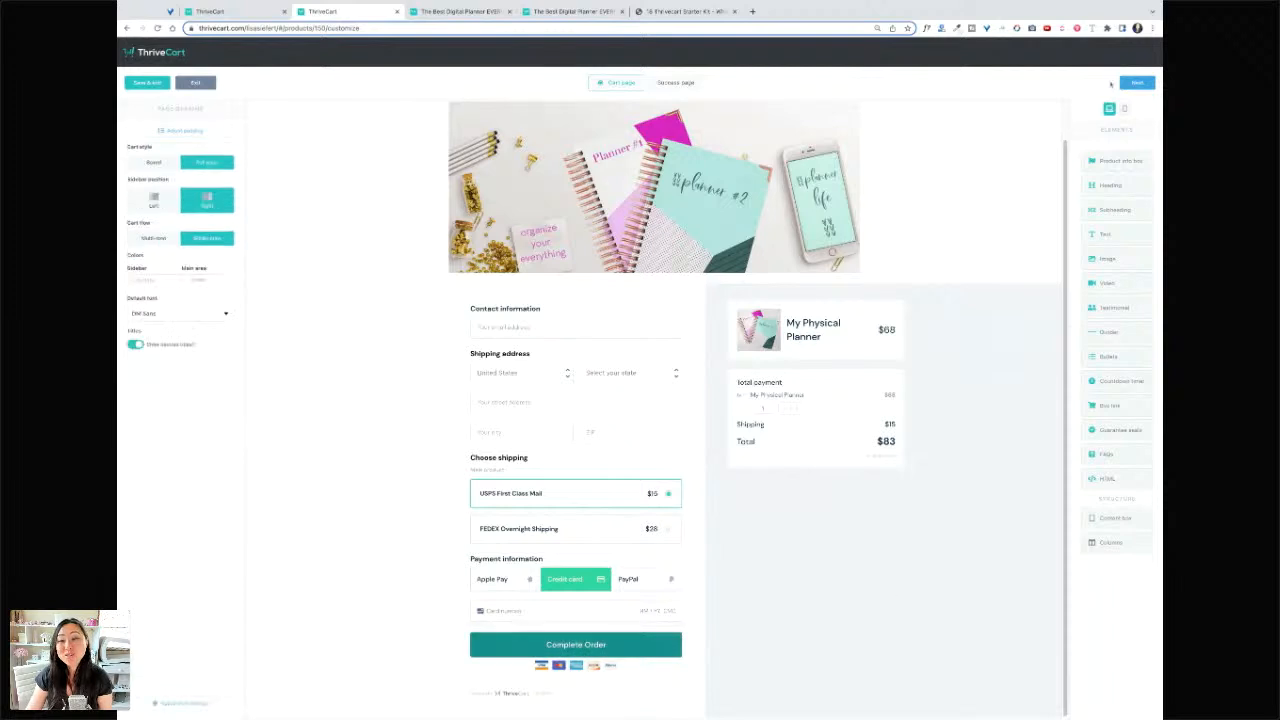
left_click(1136, 82)
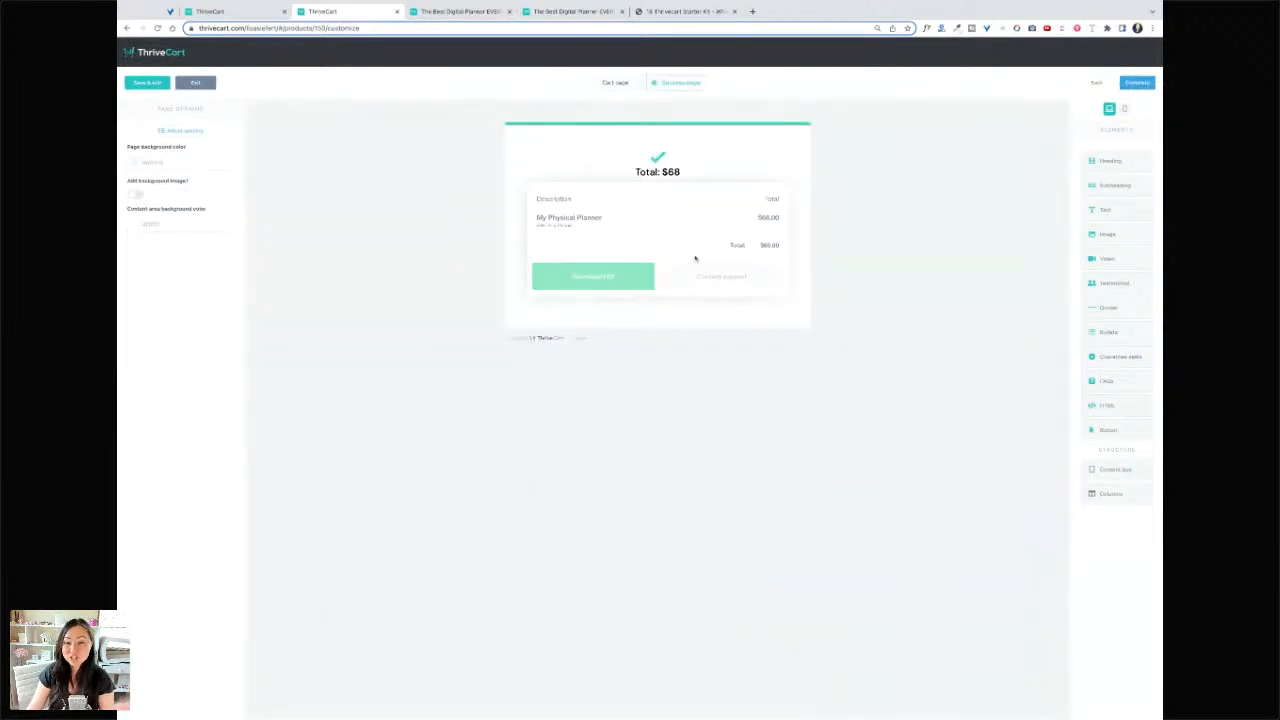
left_click(1137, 82)
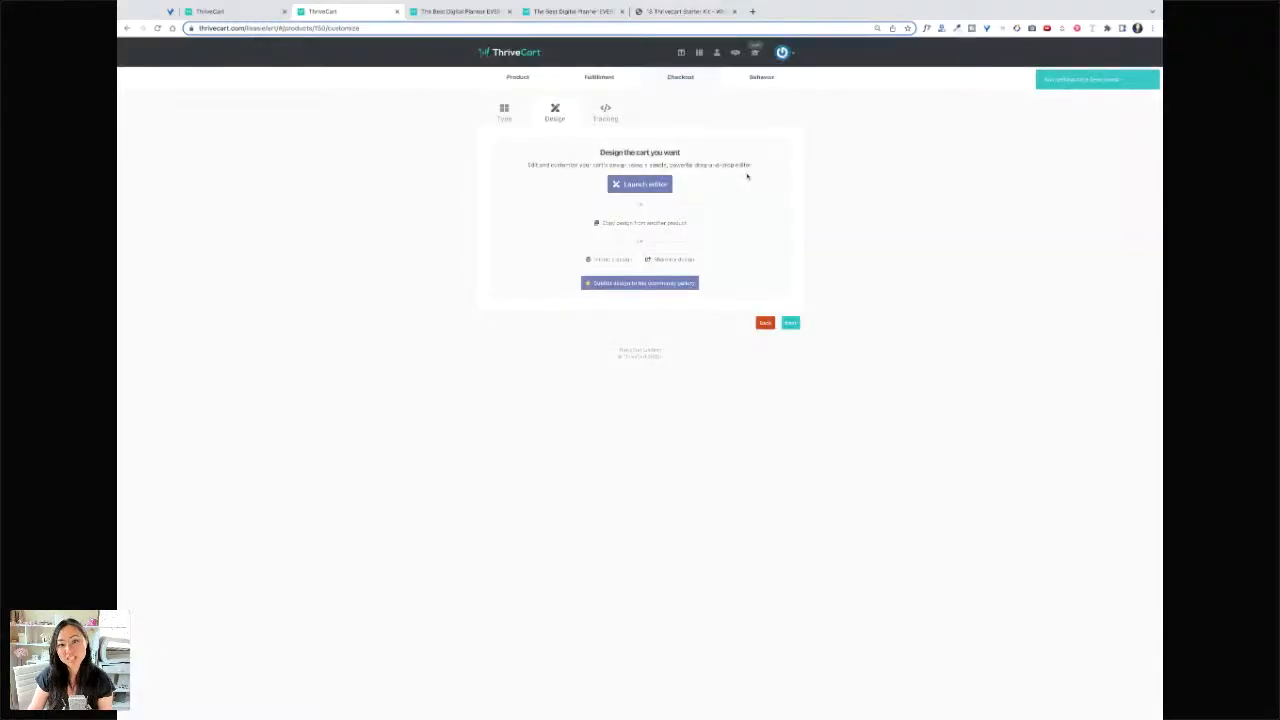
- Advance past Tracking and Behavior settings and save the product to get its checkout URL
left_click(790, 322)
left_click(791, 383)
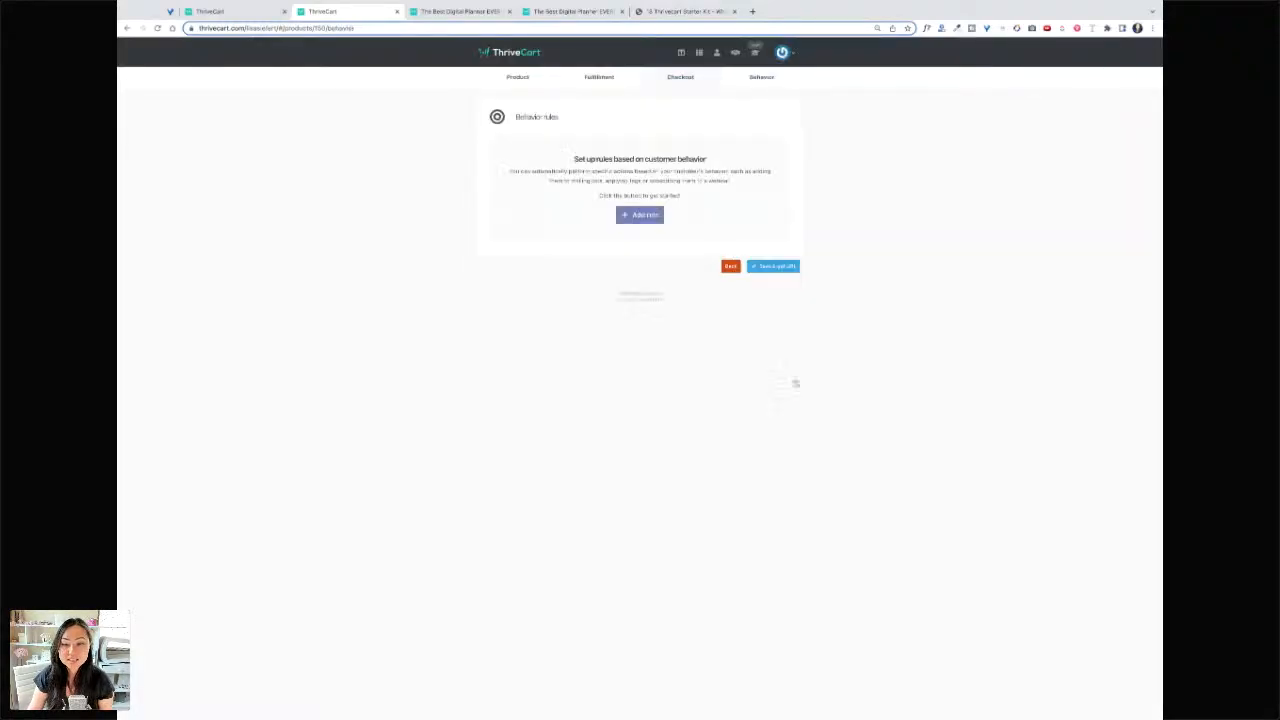
left_click(768, 267)
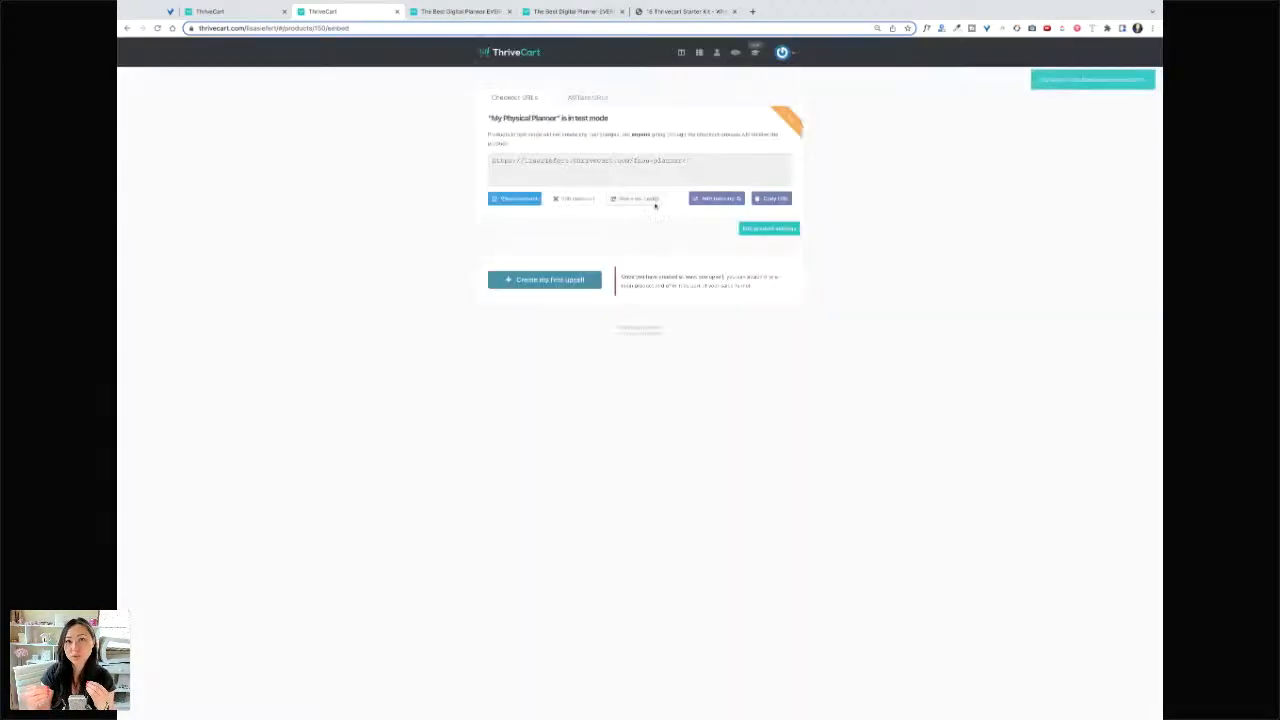
- Preview the DAILY PLANNER 2023 test-mode checkout in a new tab, showing the $83 total
left_click(514, 200)
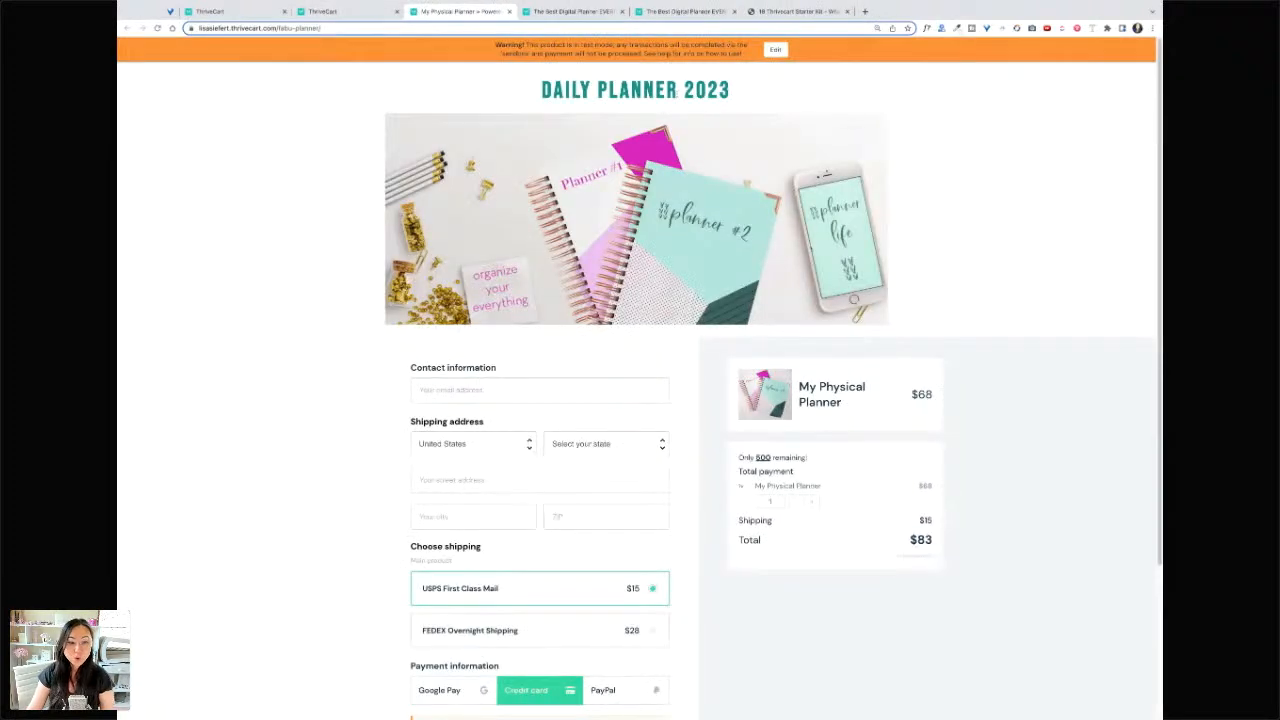
scroll(808, 289, "down", 3)
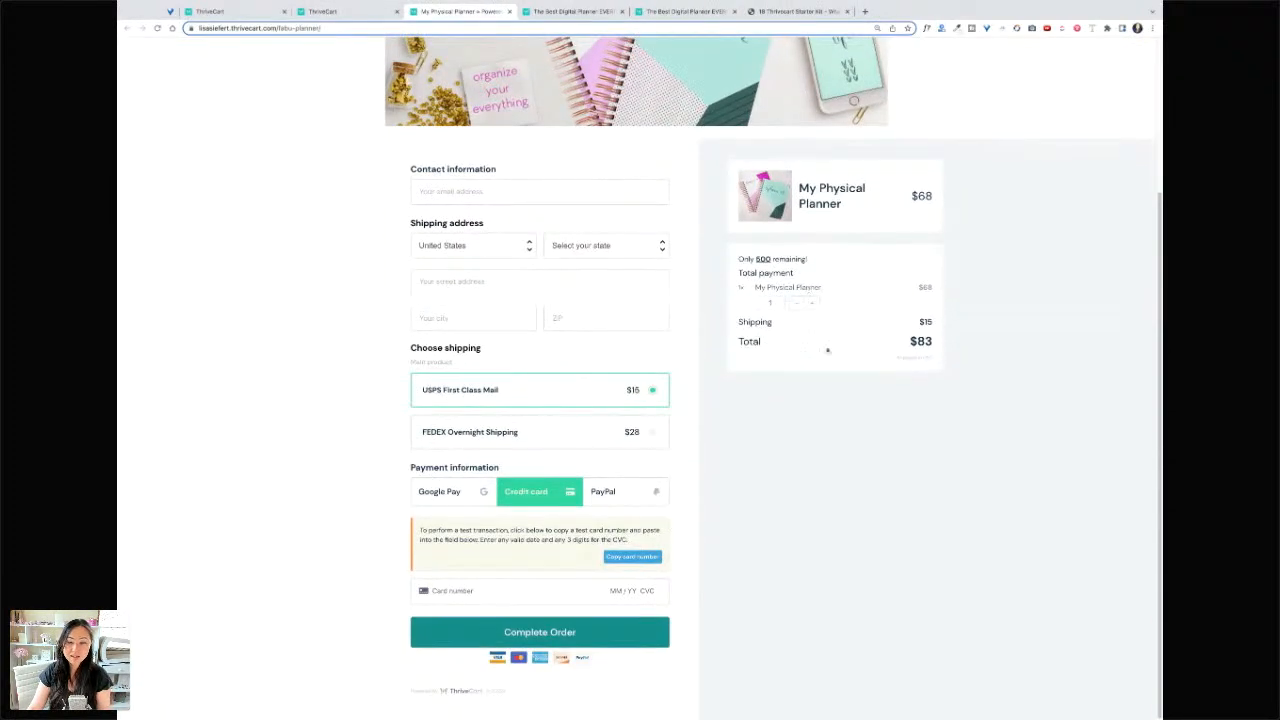
scroll(827, 350, "up", 3)
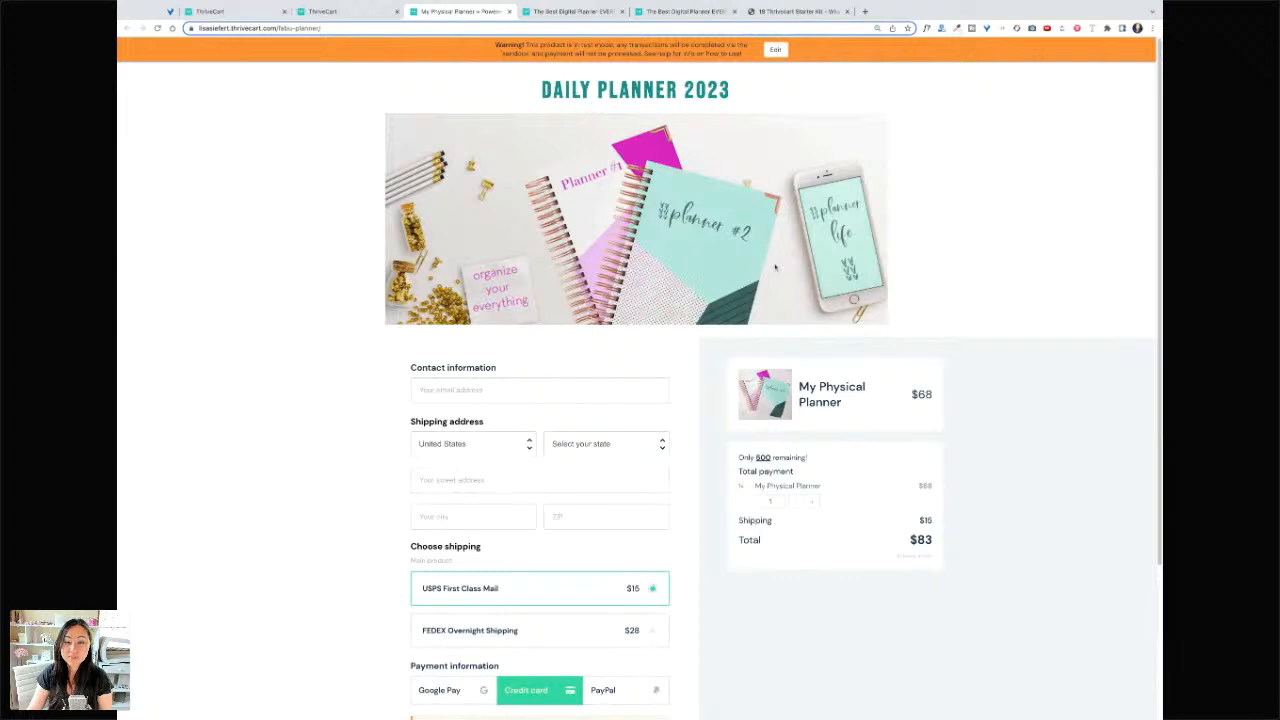